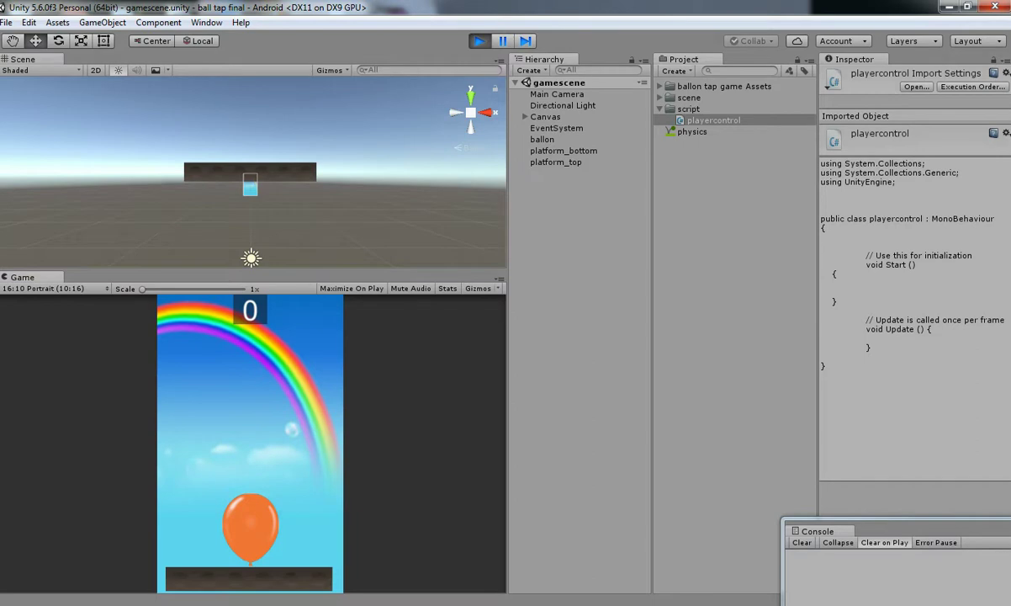
Run the game to watch the balloon drop onto the bottom platform, and stop playback
{"action": "key", "text": "ctrl+p"}
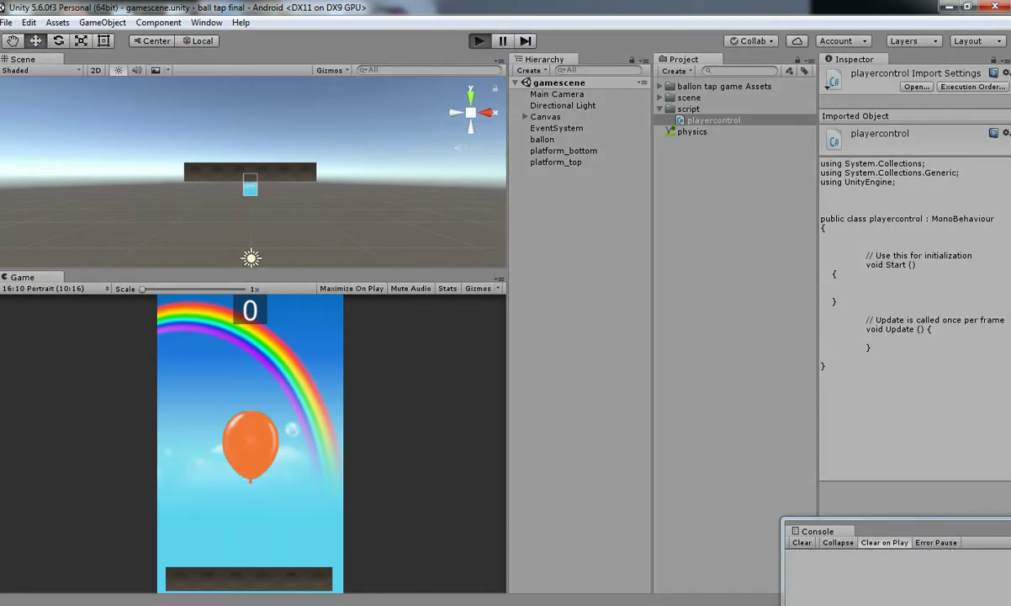
{"action": "left_click", "coordinate": [479, 41]}
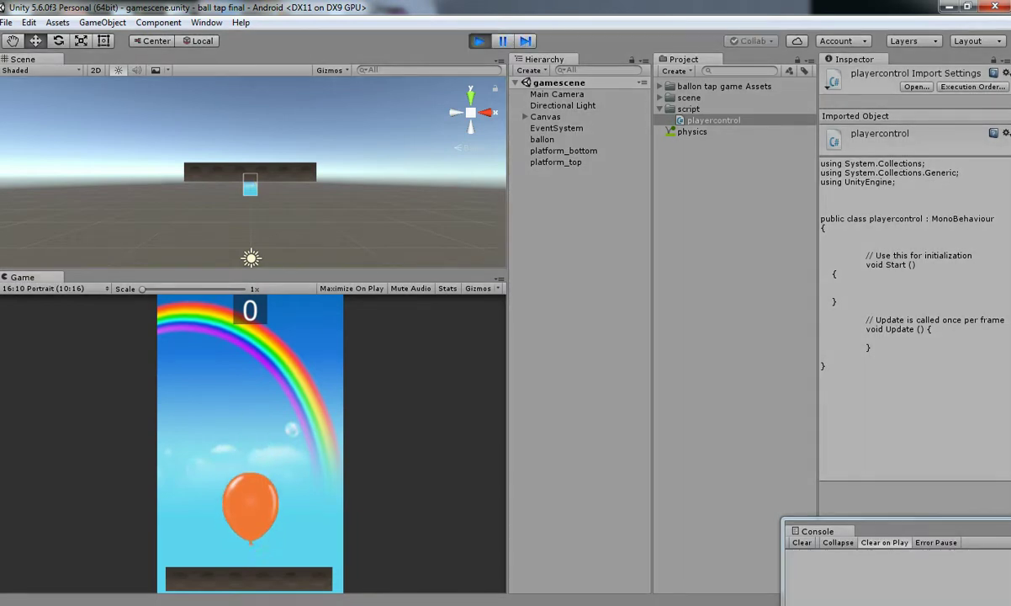
{"action": "key", "text": "ctrl+p"}
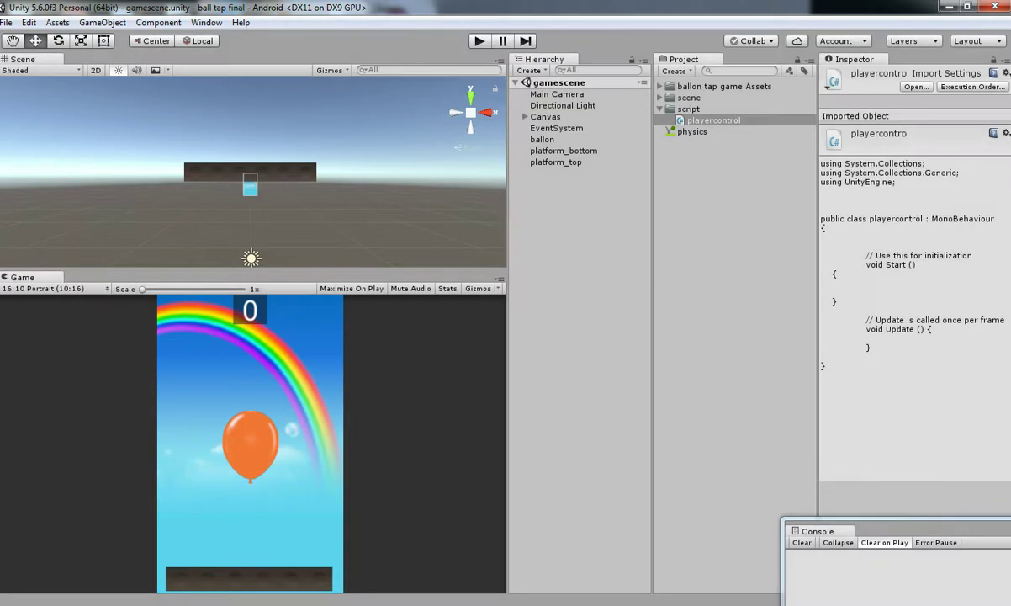
{"action": "mouse_move", "coordinate": [320, 604]}
{"action": "key", "text": "alt+Tab"}
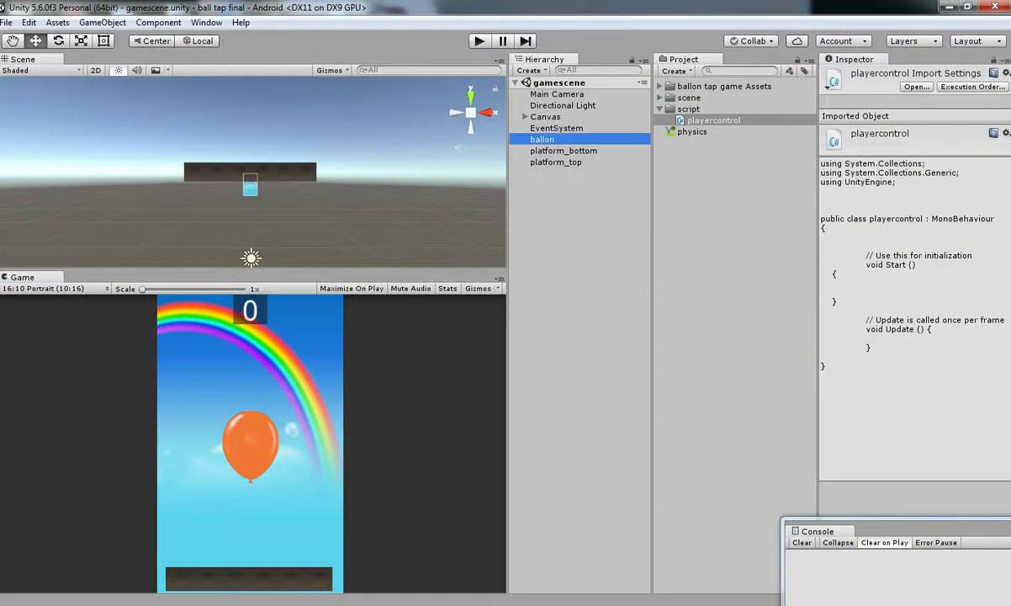
Attach the playercontrol script to the ballon object as a component, moving the Console window out of the way
{"action": "left_click", "coordinate": [542, 139]}
{"action": "left_click_drag", "start_coordinate": [817, 531], "coordinate": [857, 586]}
{"action": "left_click", "coordinate": [826, 388]}
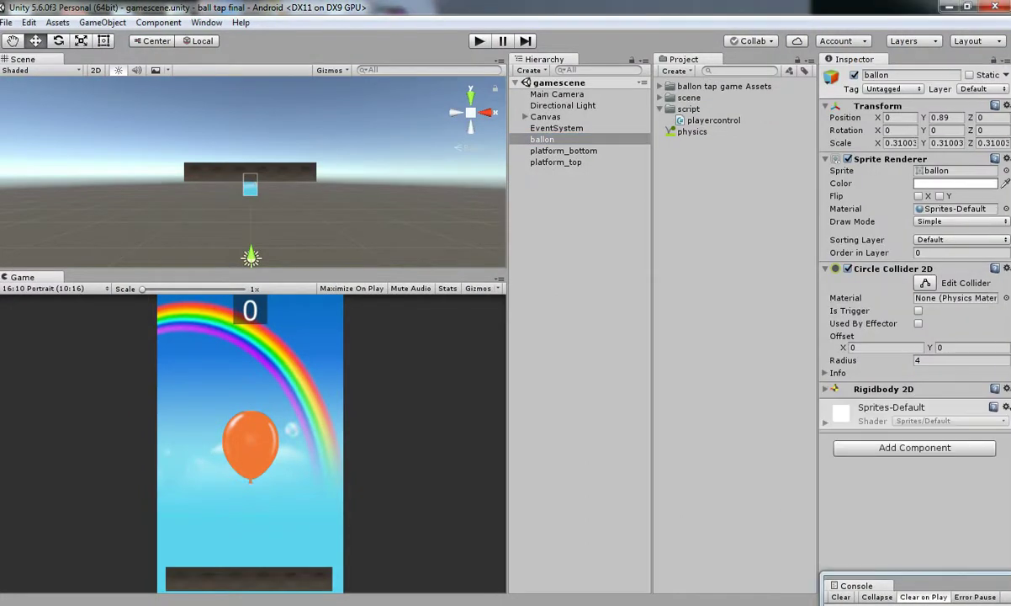
{"action": "left_click_drag", "start_coordinate": [713, 121], "coordinate": [913, 507]}
Examine the components of EventSystem, the two platforms, Main Camera, Canvas and ballon one after another
{"action": "left_click", "coordinate": [557, 129]}
{"action": "left_click", "coordinate": [563, 150]}
{"action": "left_click", "coordinate": [556, 163]}
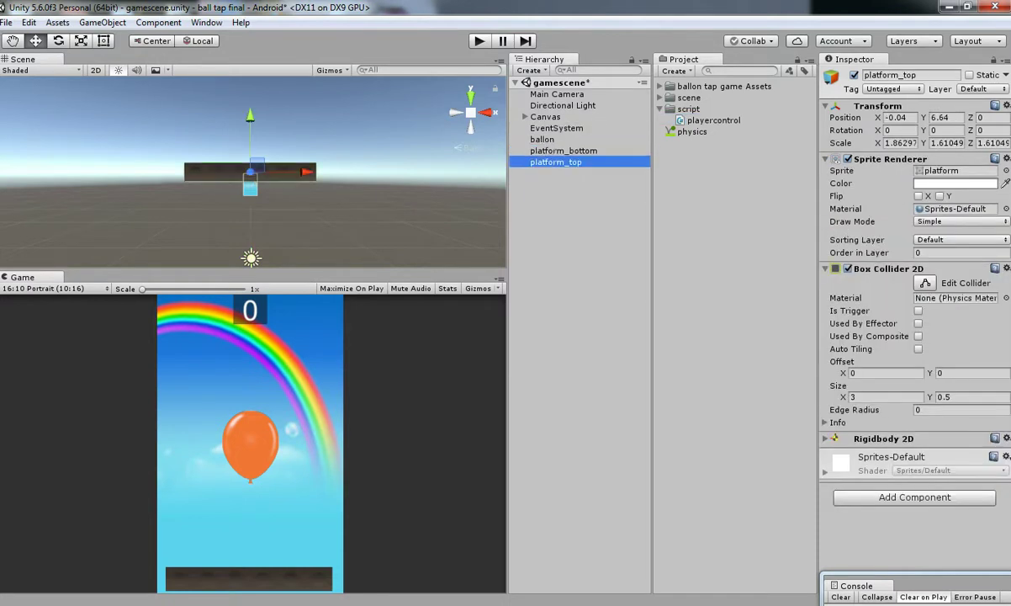
{"action": "left_click", "coordinate": [556, 95]}
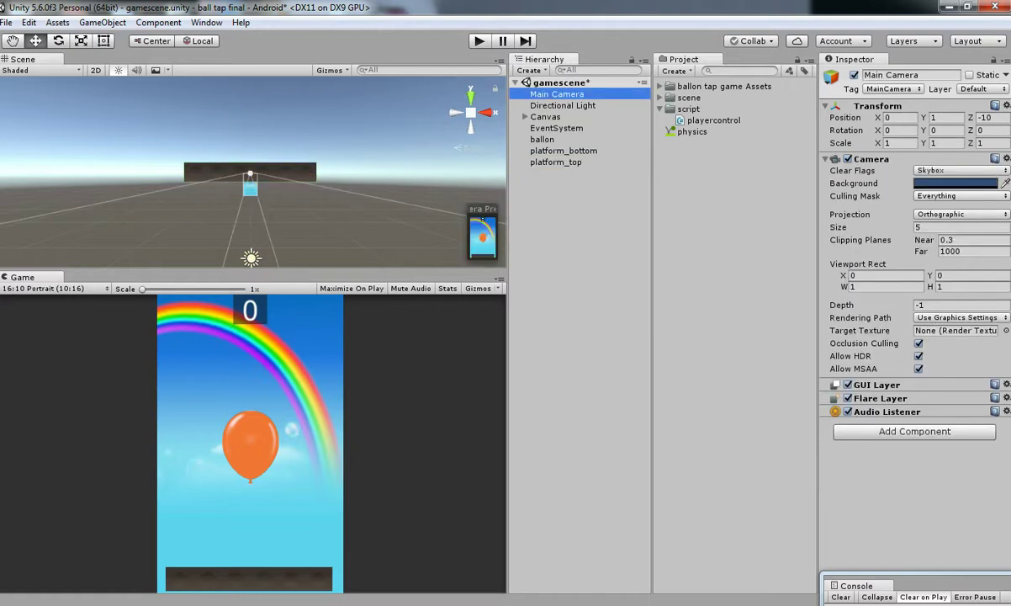
{"action": "left_click", "coordinate": [525, 117]}
{"action": "left_click", "coordinate": [545, 117]}
{"action": "left_click", "coordinate": [545, 127]}
{"action": "left_click", "coordinate": [545, 117]}
{"action": "left_click", "coordinate": [525, 116]}
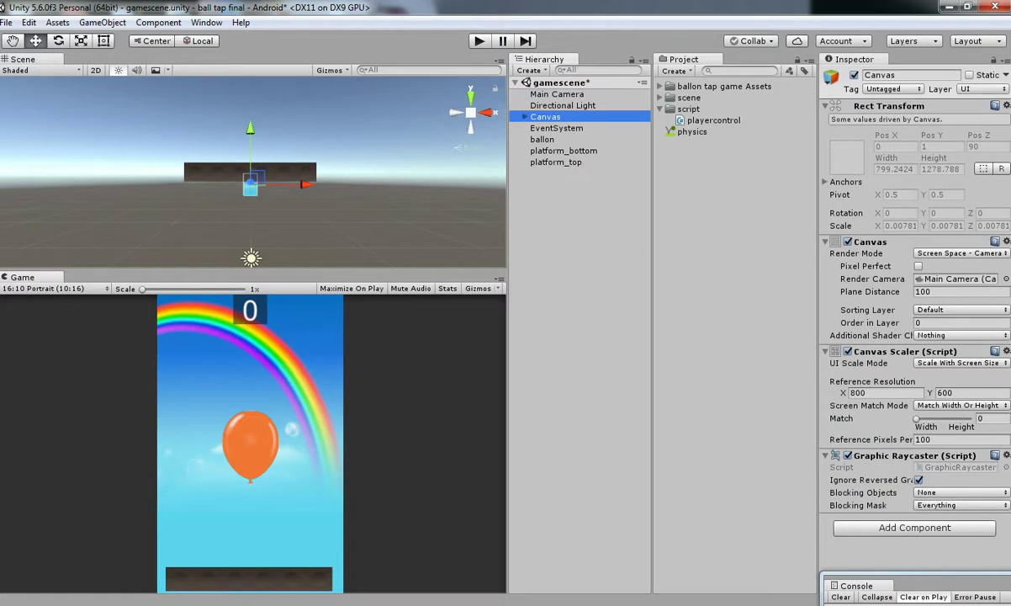
{"action": "key", "text": "Down"}
{"action": "key", "text": "Down"}
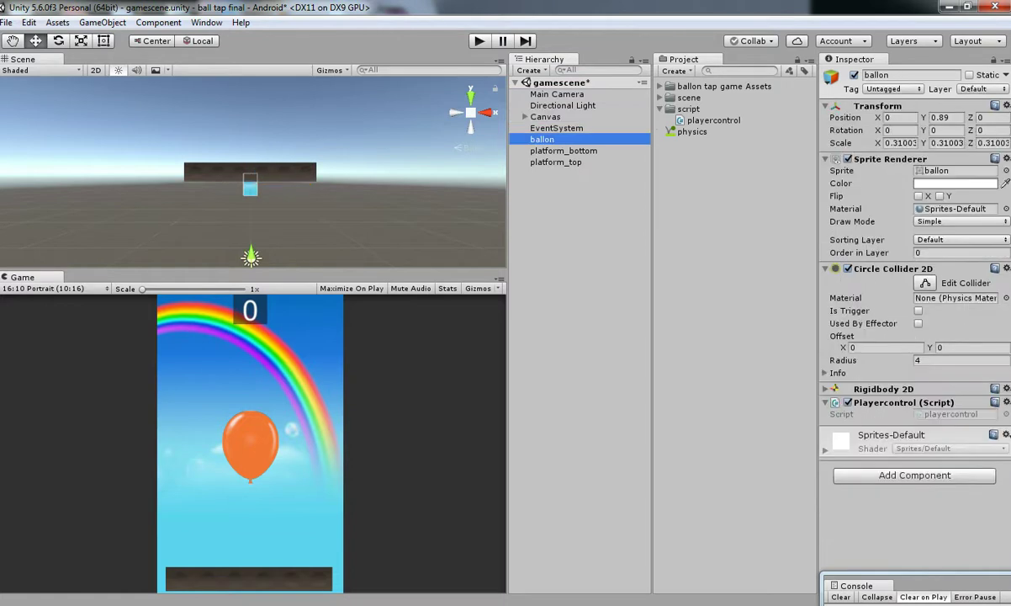
Frame the ballon object in the Scene view and expand its Rigidbody 2D settings to review them
{"action": "key", "text": "alt+Tab"}
{"action": "key", "text": "alt+Tab"}
{"action": "key", "text": "Down"}
{"action": "key", "text": "Up"}
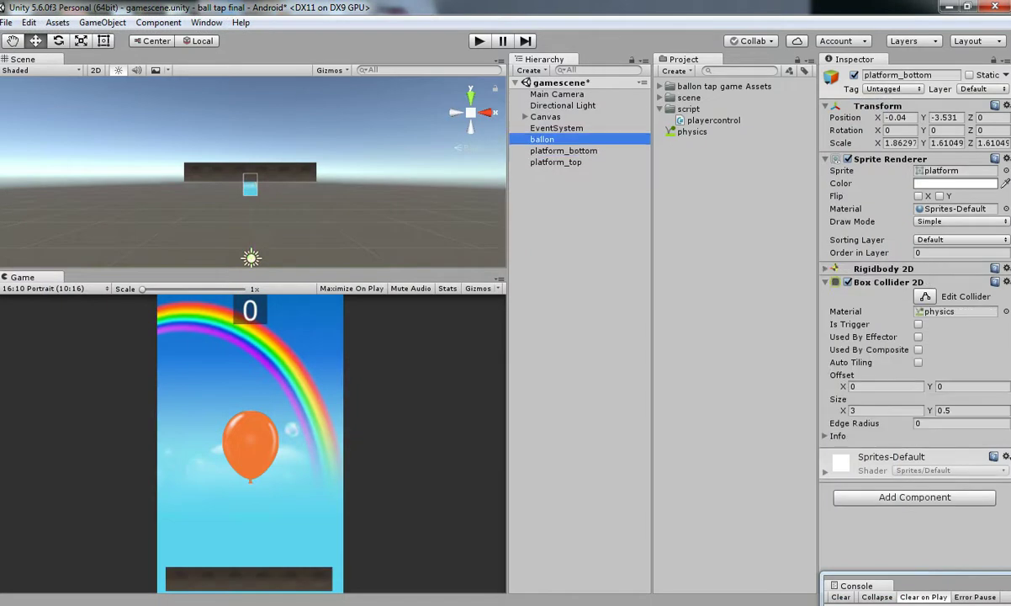
{"action": "key", "text": "f"}
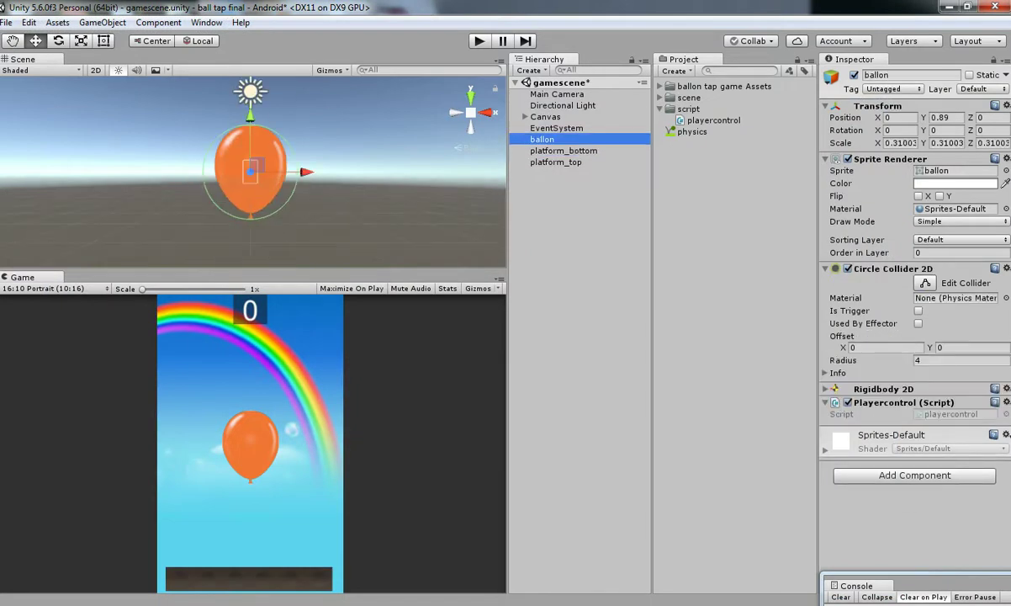
{"action": "left_click", "coordinate": [882, 388]}
{"action": "scroll", "coordinate": [914, 337], "scroll_direction": "down", "scroll_amount": 3}
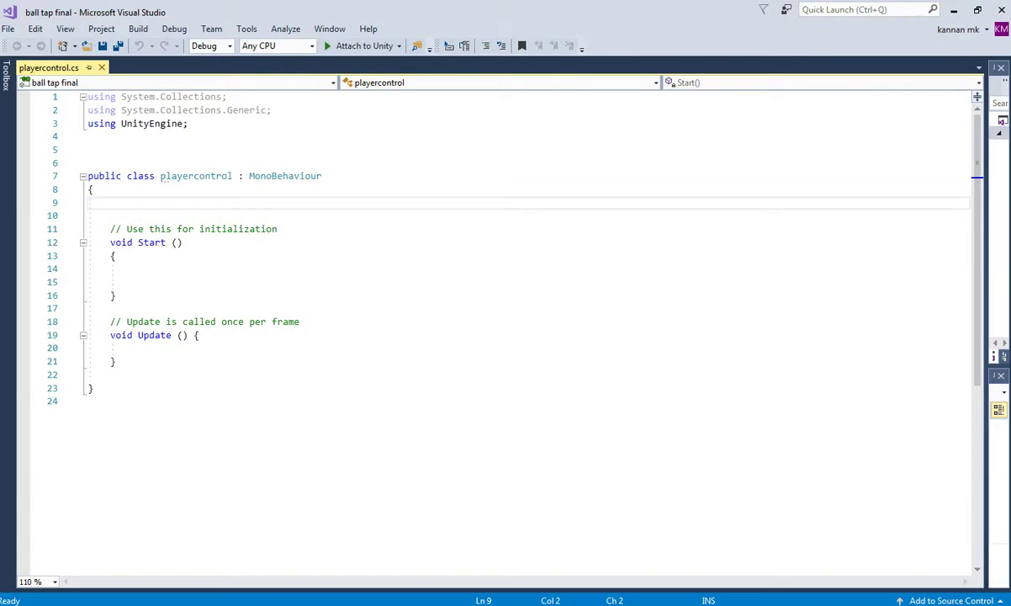
In Visual Studio, declare the field public Rigidbody2D rb; above Start in the playercontrol class and save
{"action": "left_click", "coordinate": [111, 216]}
{"action": "type", "text": "public rig"}
{"action": "key", "text": "Down"}
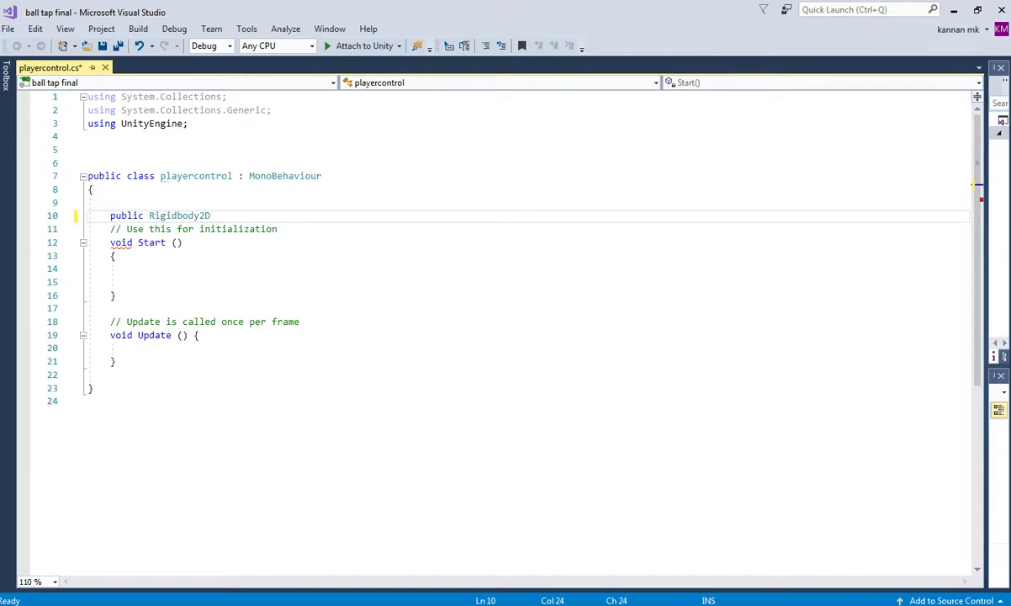
{"action": "type", "text": "rb;"}
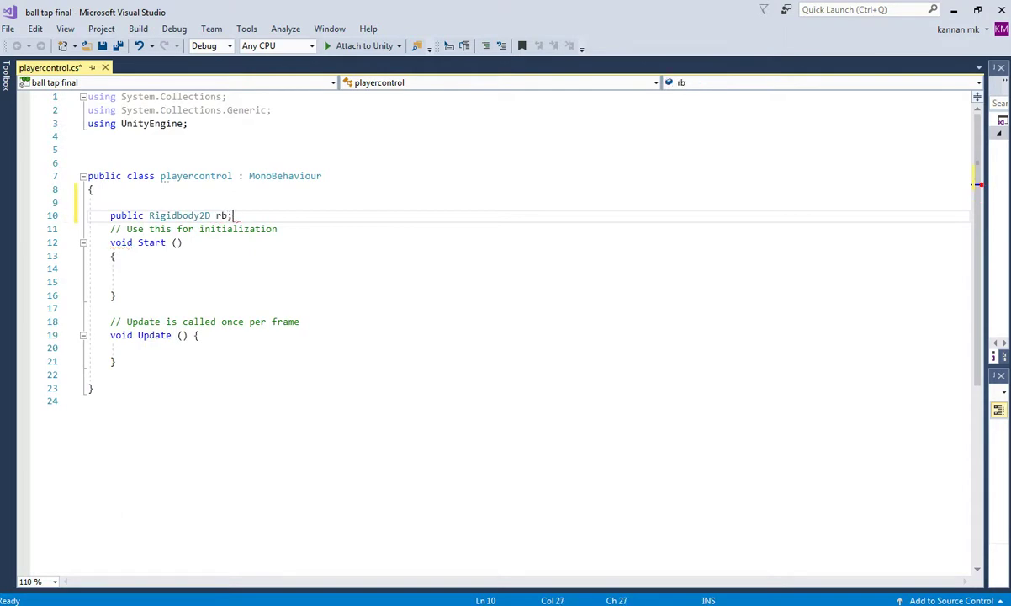
{"action": "key", "text": "ctrl+s"}
Add rb = GetComponent<Rigidbody2D>(); inside the Start method and save the script
{"action": "double_click", "coordinate": [221, 216]}
{"action": "key", "text": "ctrl+c"}
{"action": "left_click", "coordinate": [132, 270]}
{"action": "key", "text": "ctrl+v"}
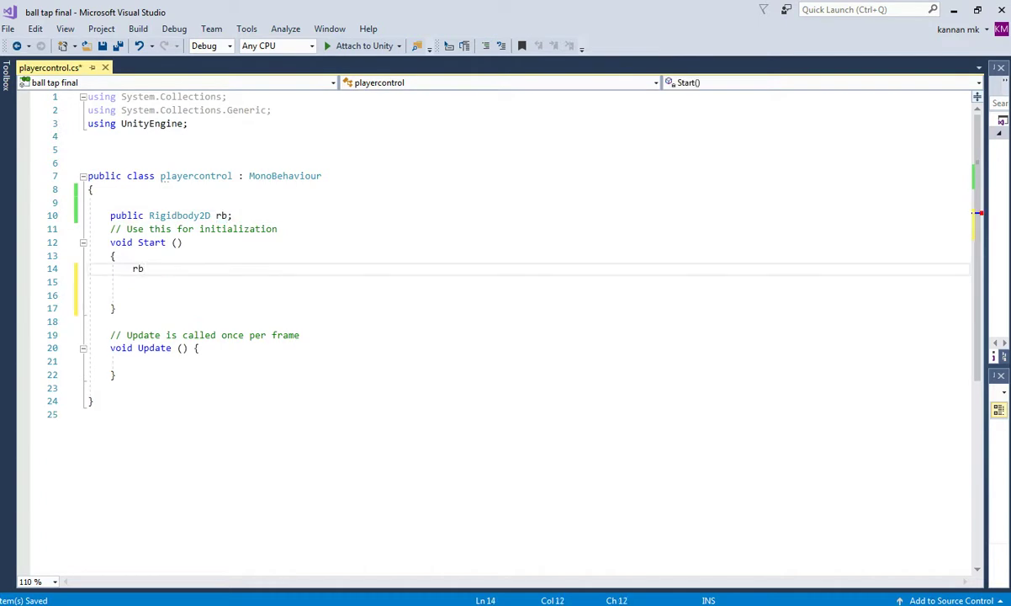
{"action": "type", "text": "=getcon"}
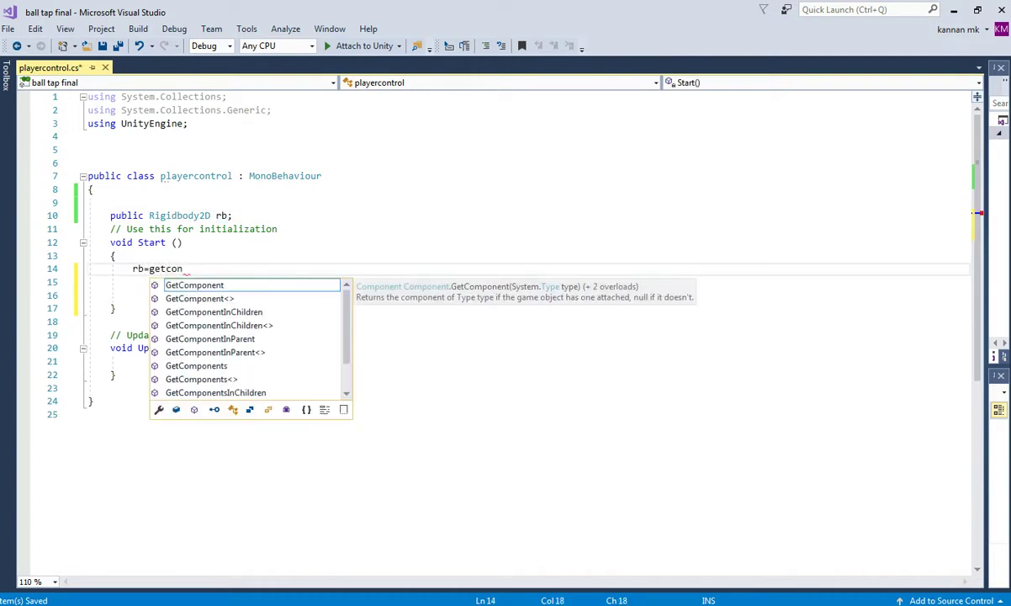
{"action": "key", "text": "Down"}
{"action": "key", "text": "Tab"}
{"action": "type", "text": "<riuu"}
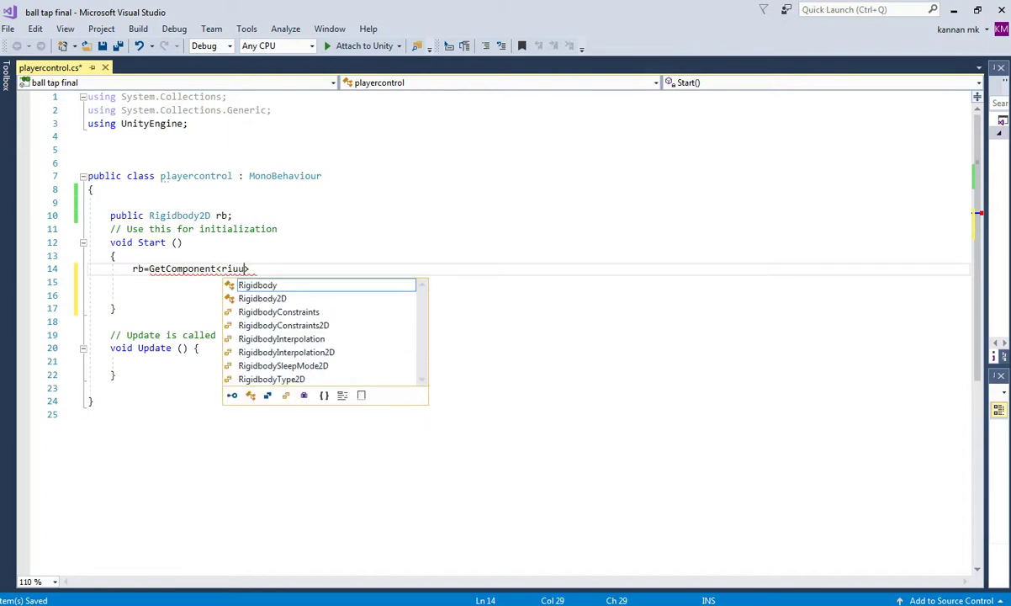
{"action": "key", "text": "Tab"}
{"action": "key", "text": "Left"}
{"action": "key", "text": "Left"}
{"action": "key", "text": "Left"}
{"action": "double_click", "coordinate": [255, 268]}
{"action": "type", "text": "Rigidbody2D"}
{"action": "key", "text": "Down"}
{"action": "key", "text": "Tab"}
{"action": "type", "text": ">();"}
{"action": "key", "text": "ctrl+s"}
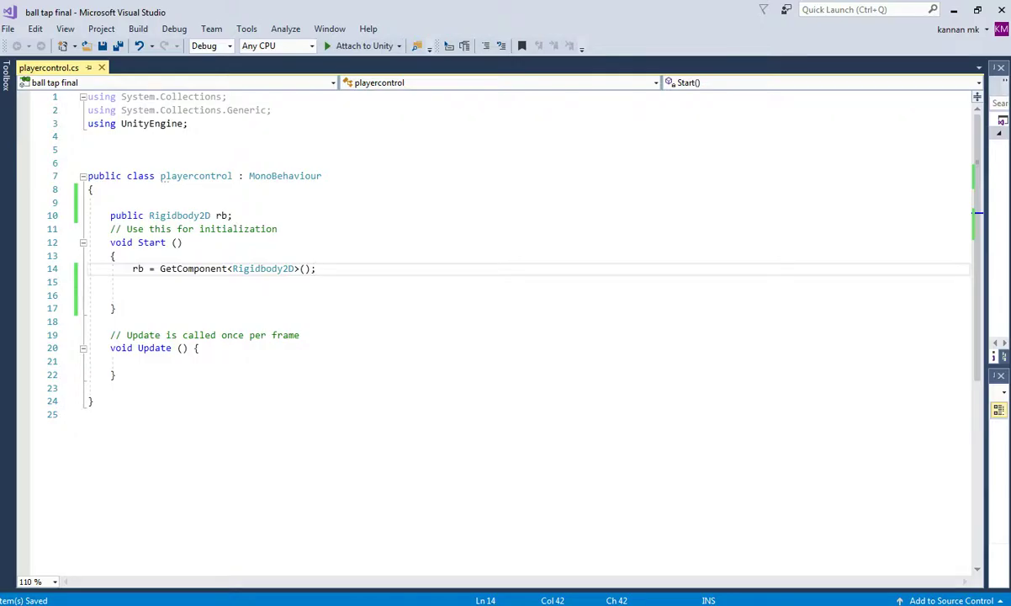
{"action": "double_click", "coordinate": [266, 268]}
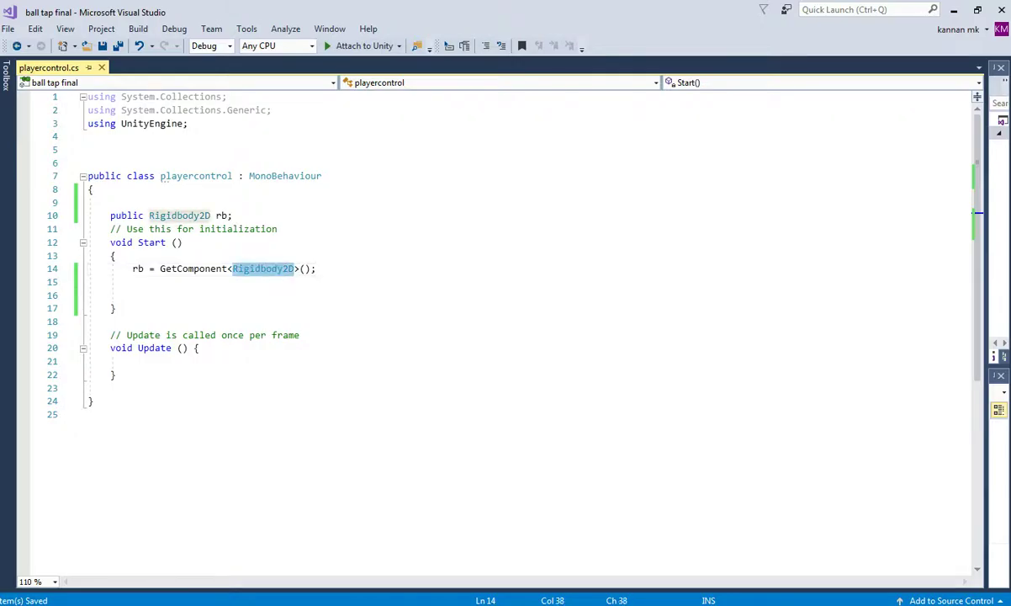
{"action": "double_click", "coordinate": [138, 268]}
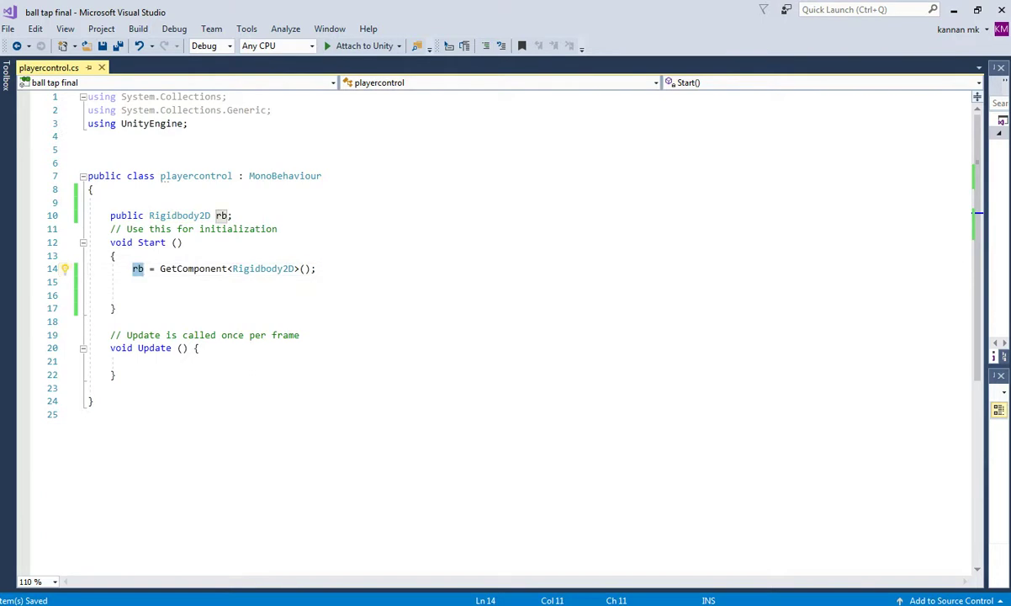
{"action": "left_click", "coordinate": [222, 216]}
Put the Update method's opening brace on its own line, save the script and switch to Unity
{"action": "left_click", "coordinate": [196, 322]}
{"action": "left_click", "coordinate": [194, 348]}
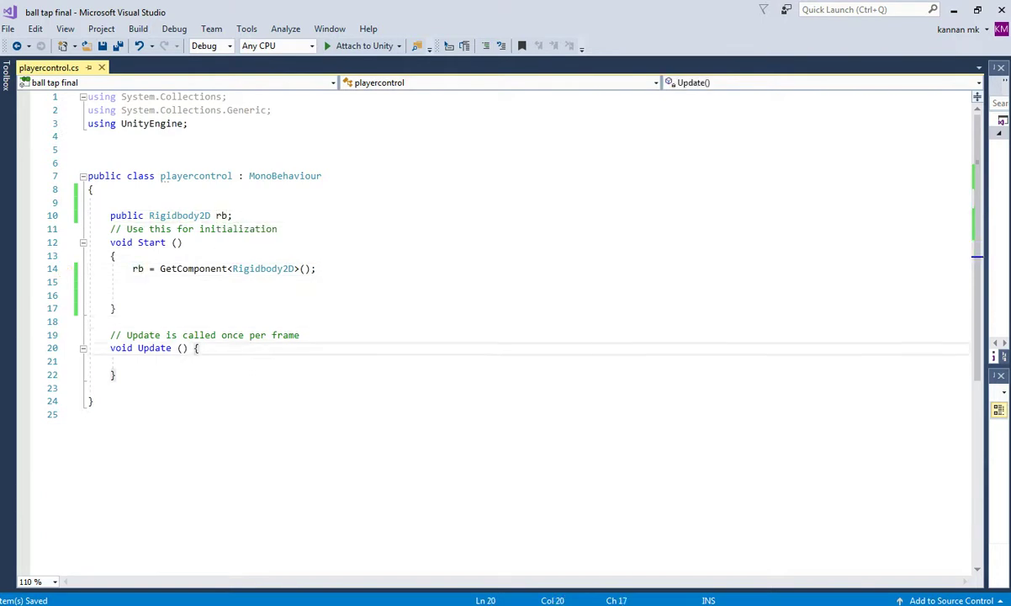
{"action": "key", "text": "Return"}
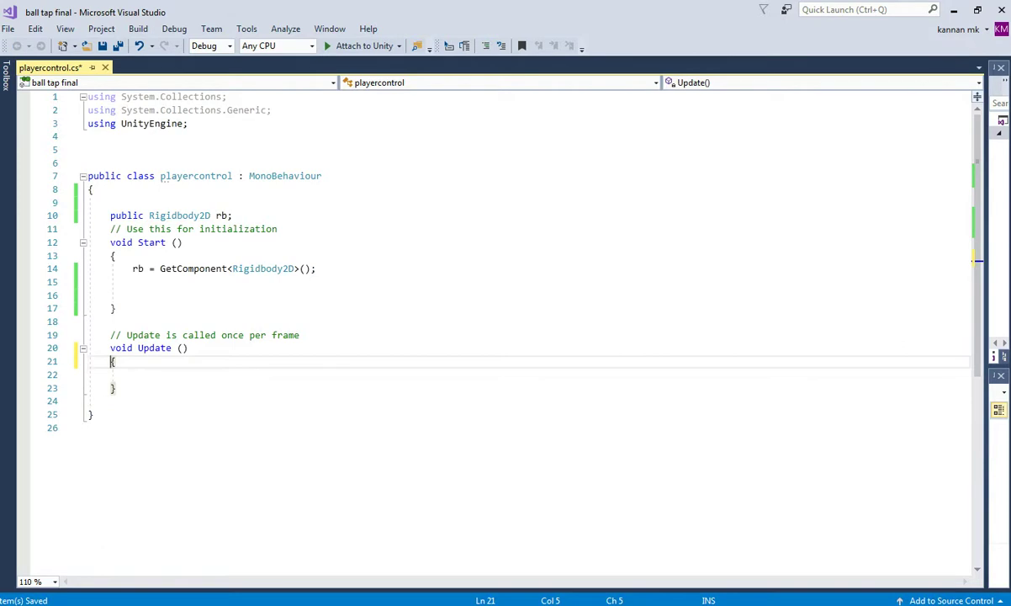
{"action": "key", "text": "Down"}
{"action": "key", "text": "ctrl+s"}
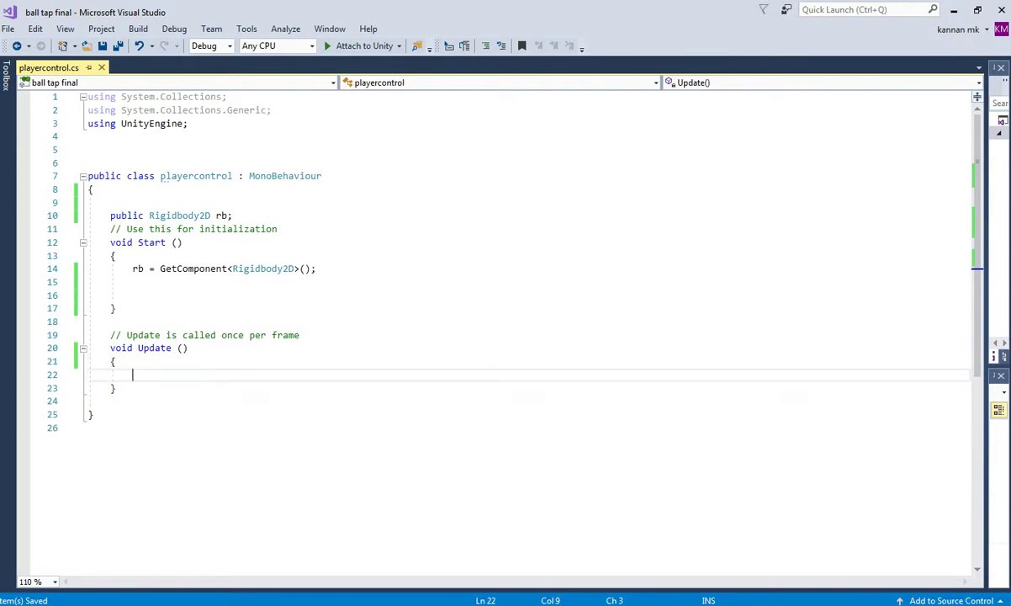
{"action": "key", "text": "alt+Tab"}
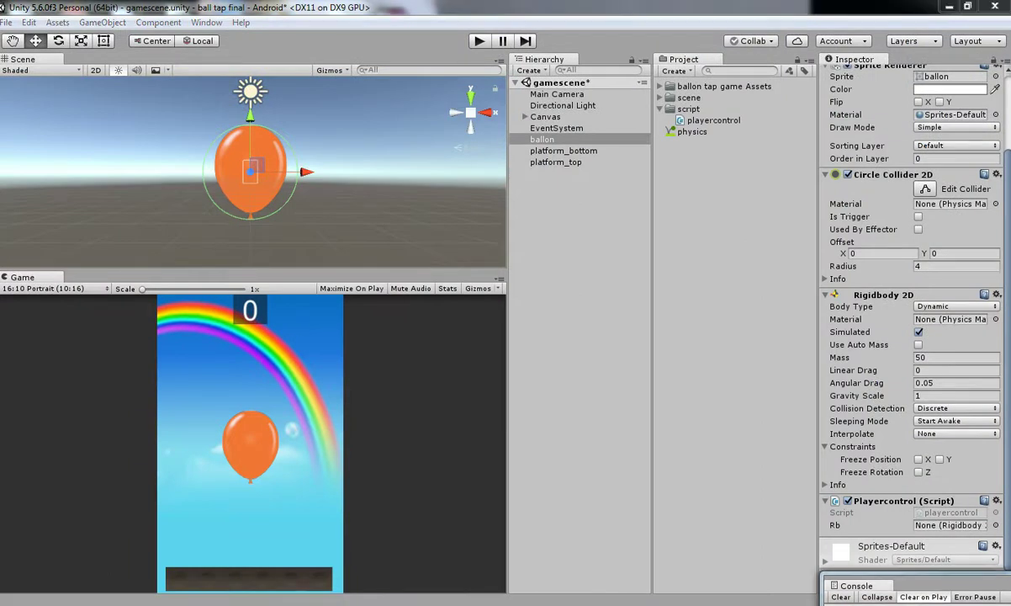
Return to Visual Studio, add an empty private void OnMouseDown() method below Update, and save
{"action": "key", "text": "alt+Tab"}
{"action": "key", "text": "Down"}
{"action": "key", "text": "Return"}
{"action": "type", "text": "void on"}
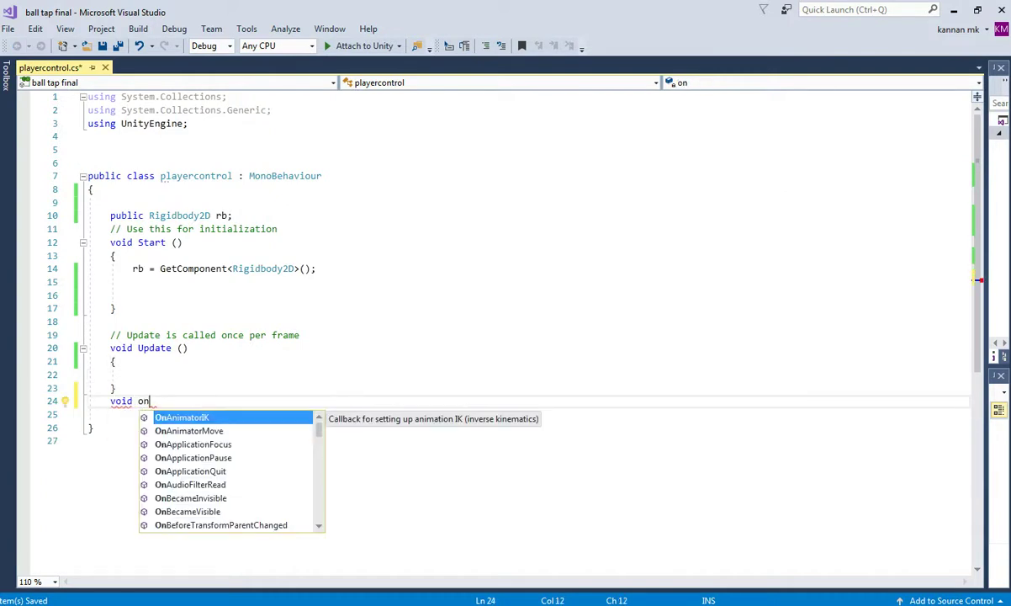
{"action": "type", "text": "mo"}
{"action": "key", "text": "Tab"}
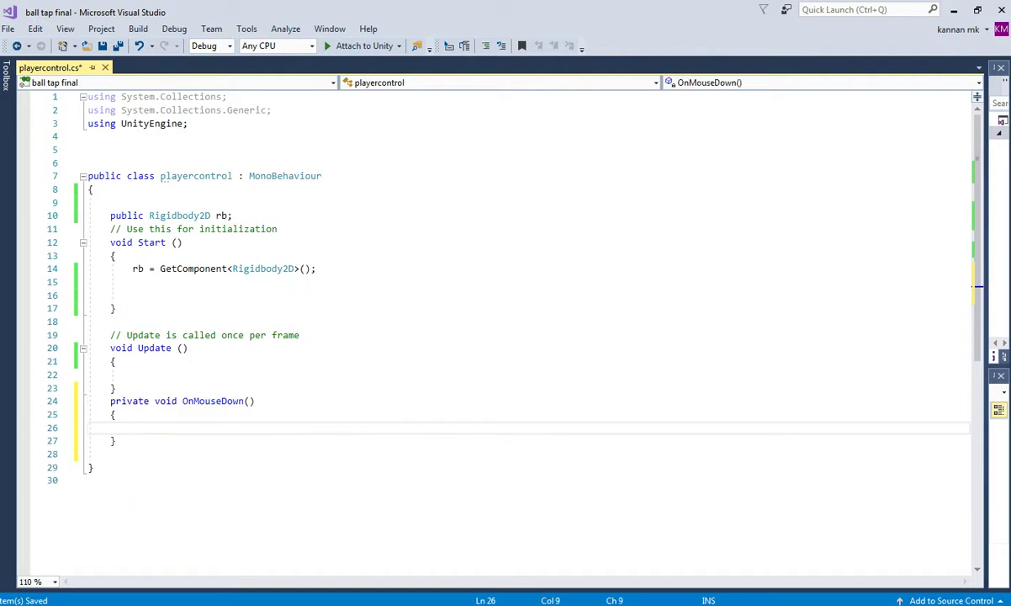
{"action": "key", "text": "ctrl+s"}
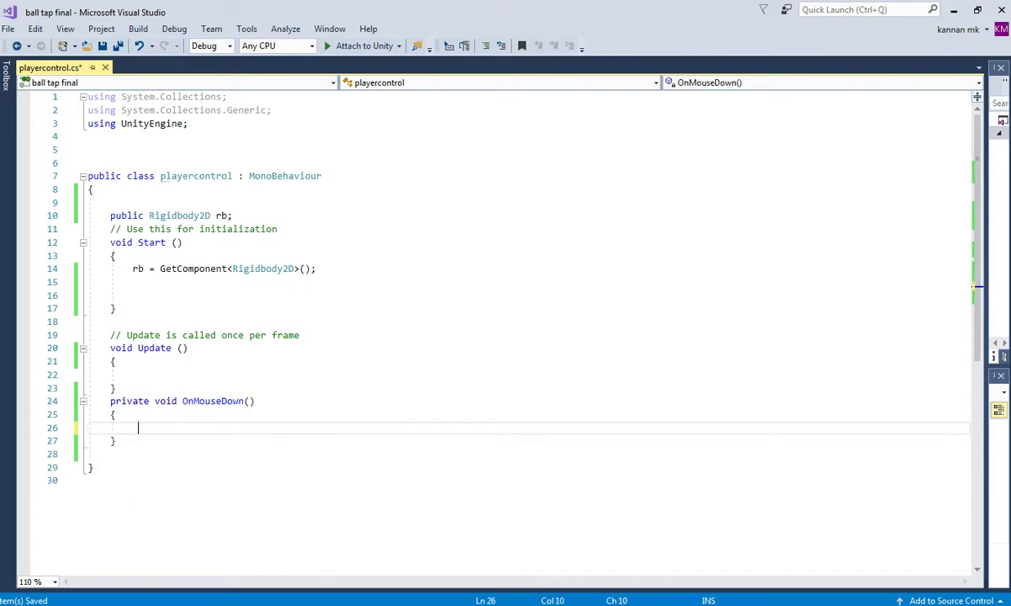
Add print("its tapped"); inside the OnMouseDown method and save the script
{"action": "type", "text": "print(\"its tapped\""}
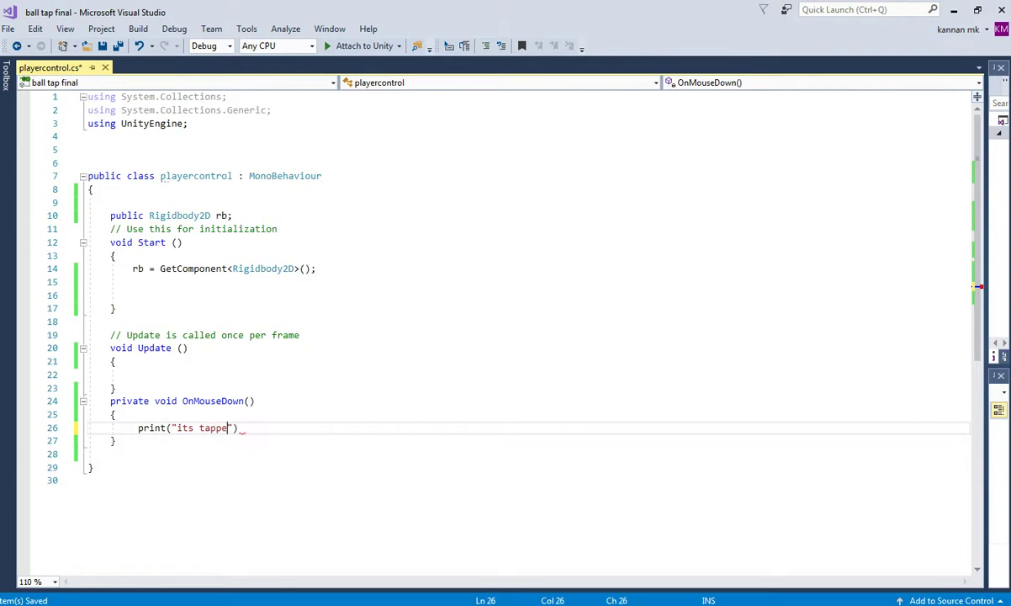
{"action": "type", "text": ");"}
{"action": "key", "text": "ctrl+s"}
Switch to Unity, play the game to test tapping the balloon, and move the Console window so its log can be read
{"action": "key", "text": "alt+Tab"}
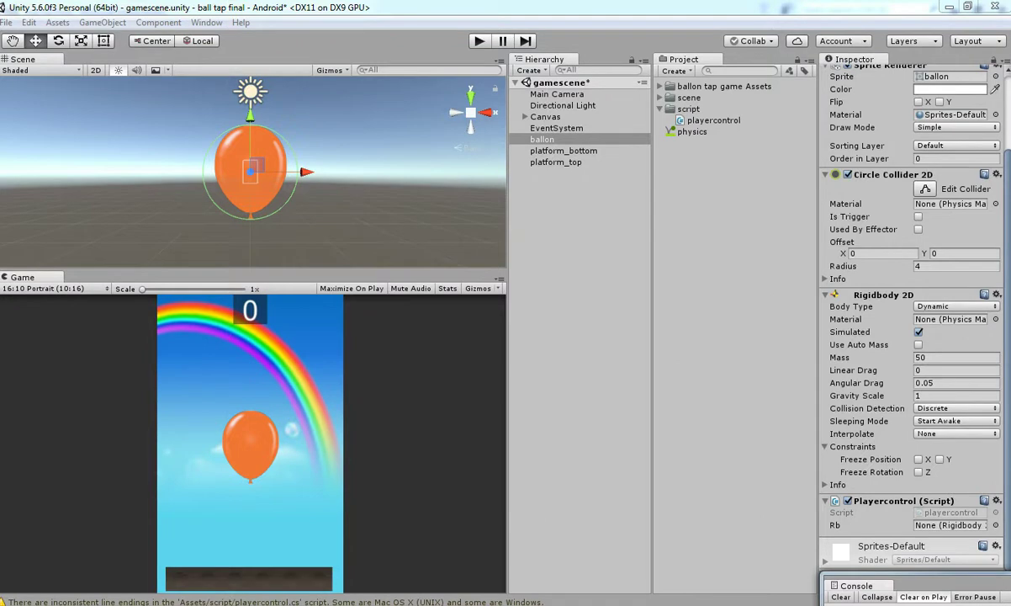
{"action": "key", "text": "ctrl+p"}
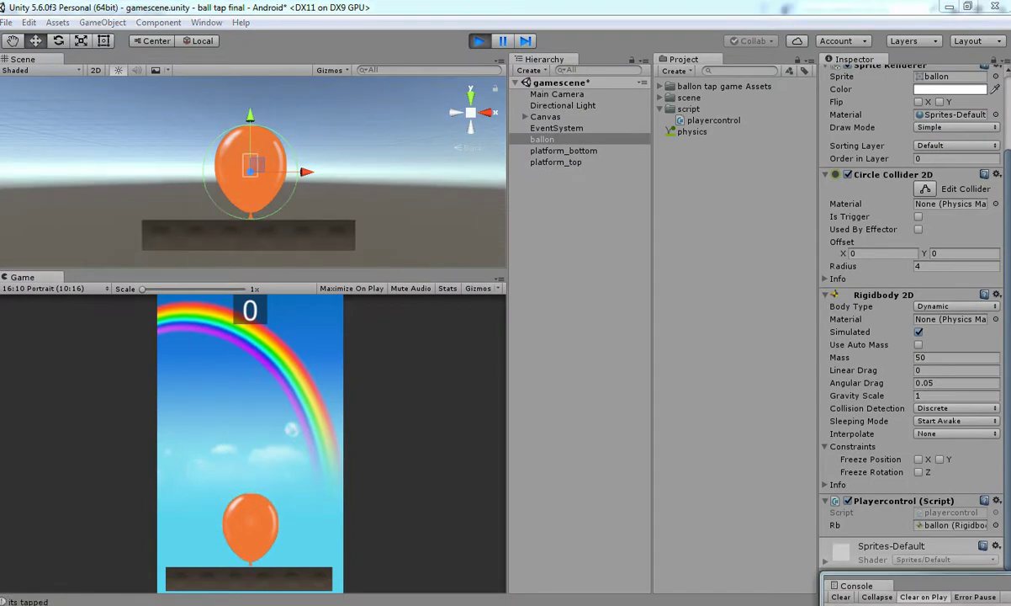
{"action": "left_click_drag", "start_coordinate": [925, 578], "coordinate": [811, 283]}
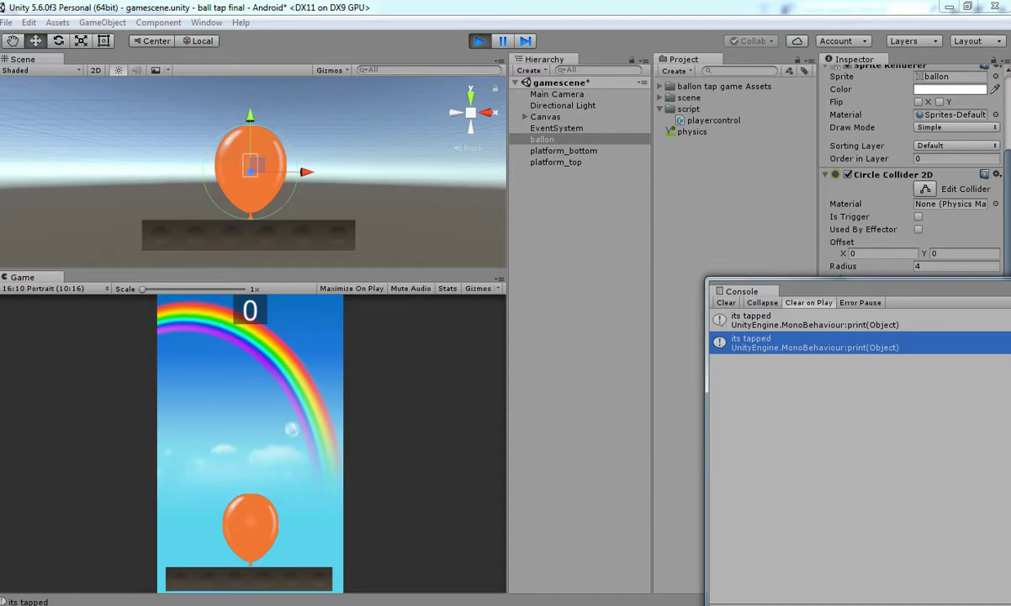
{"action": "key", "text": "ctrl+p"}
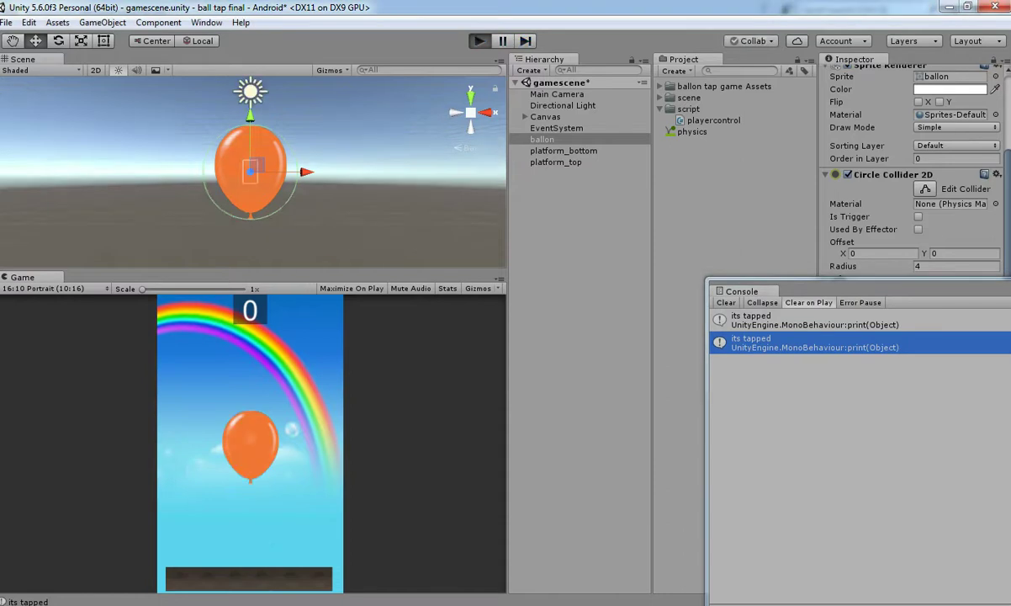
Run the game again, tap the balloon repeatedly while checking the Console log, and stop playback
{"action": "key", "text": "ctrl+p"}
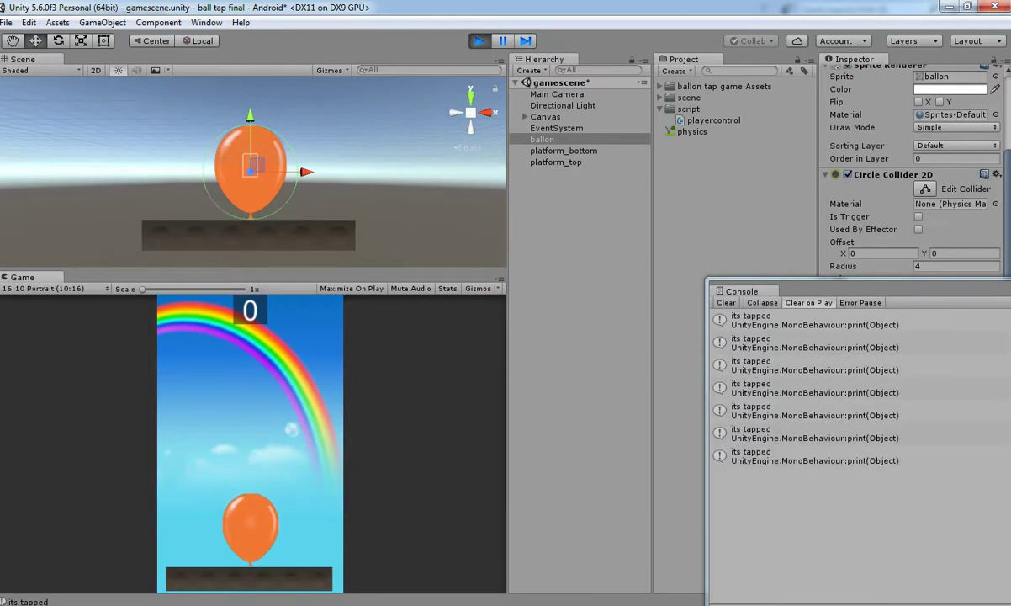
{"action": "key", "text": "ctrl+p"}
{"action": "key", "text": "alt+Tab"}
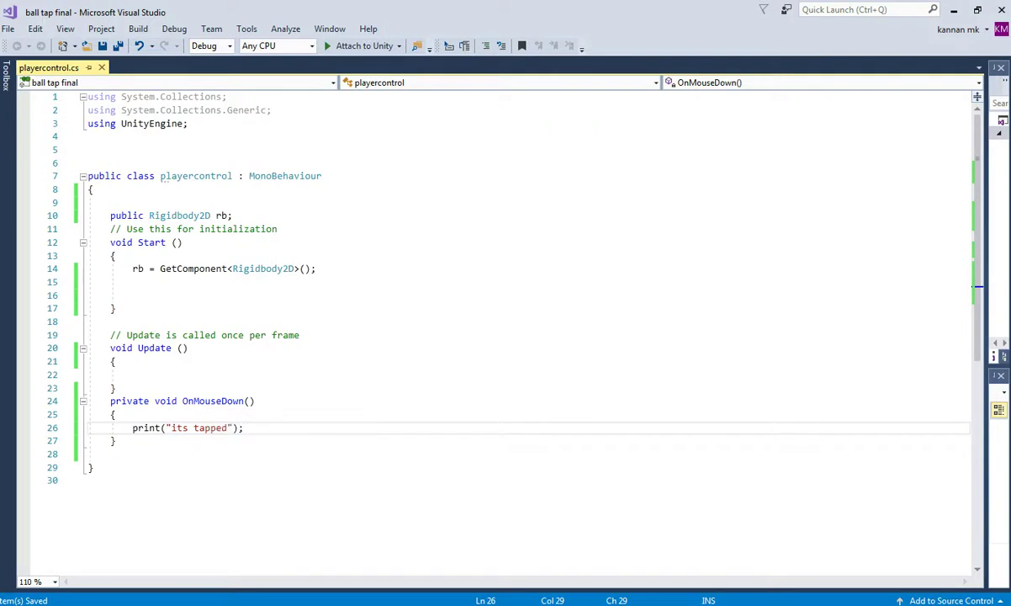
{"action": "key", "text": "alt+Tab"}
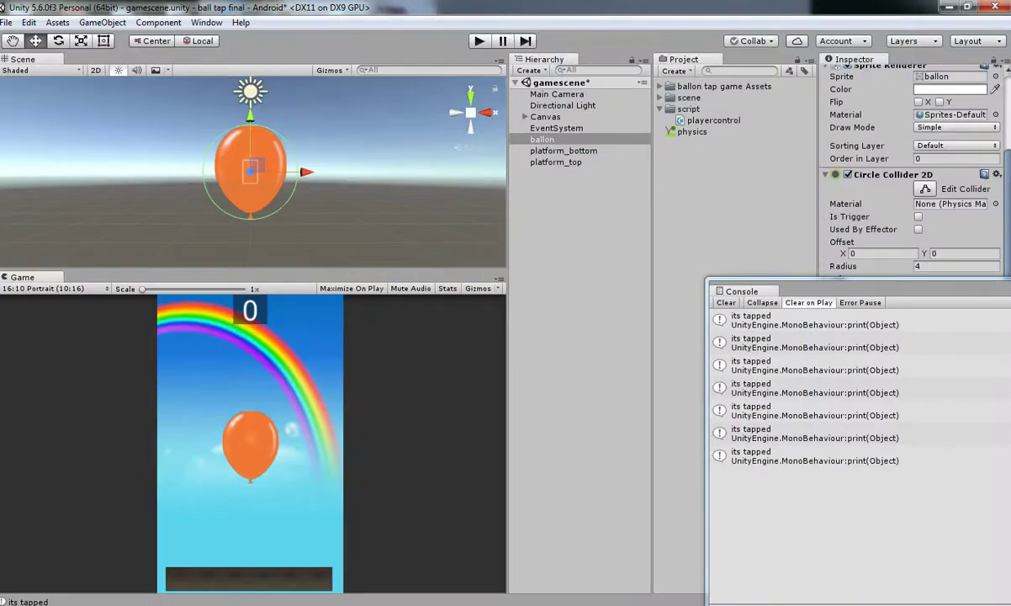
Move the Console window off the Inspector, review the ballon object's components with Rigidbody 2D collapsed, and clear the log
{"action": "left_click_drag", "start_coordinate": [841, 321], "coordinate": [933, 491]}
{"action": "left_click", "coordinate": [564, 150]}
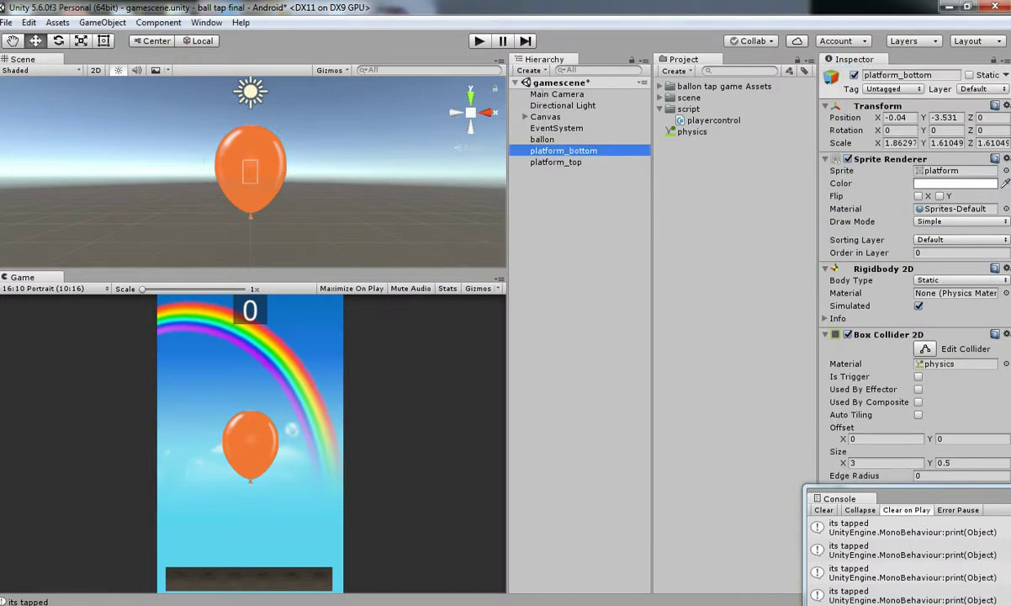
{"action": "left_click", "coordinate": [542, 140]}
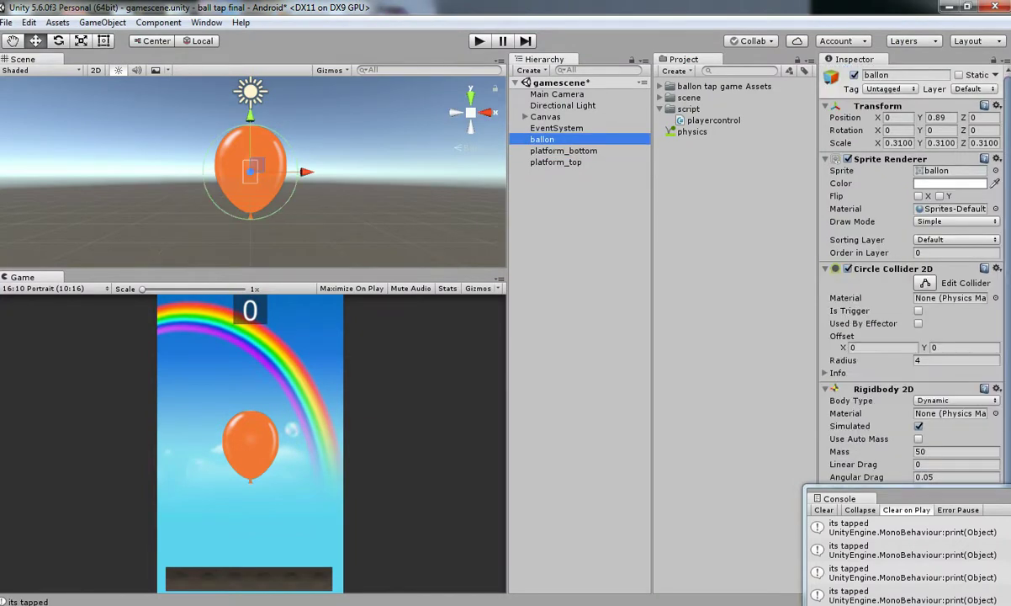
{"action": "left_click", "coordinate": [826, 389]}
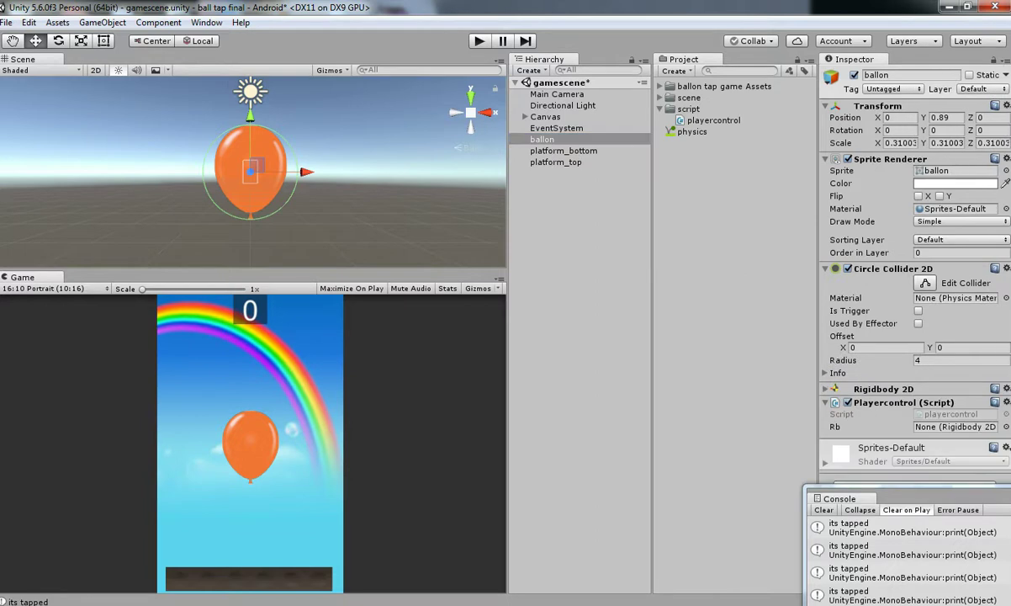
{"action": "left_click", "coordinate": [823, 510]}
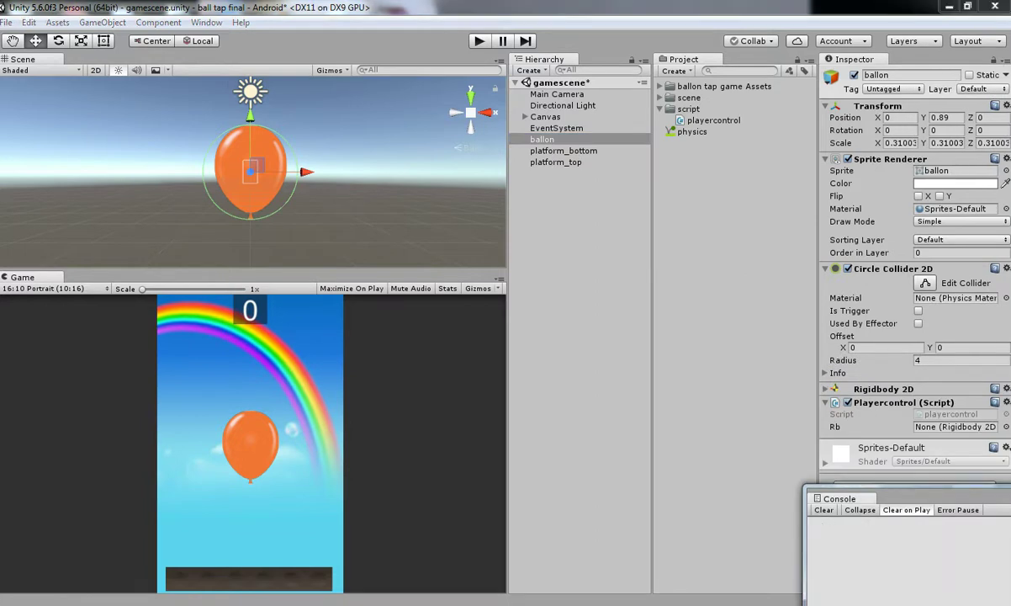
Switch to Visual Studio and review the OnMouseDown method in the playercontrol script
{"action": "key", "text": "alt+Tab"}
{"action": "left_click", "coordinate": [116, 441]}
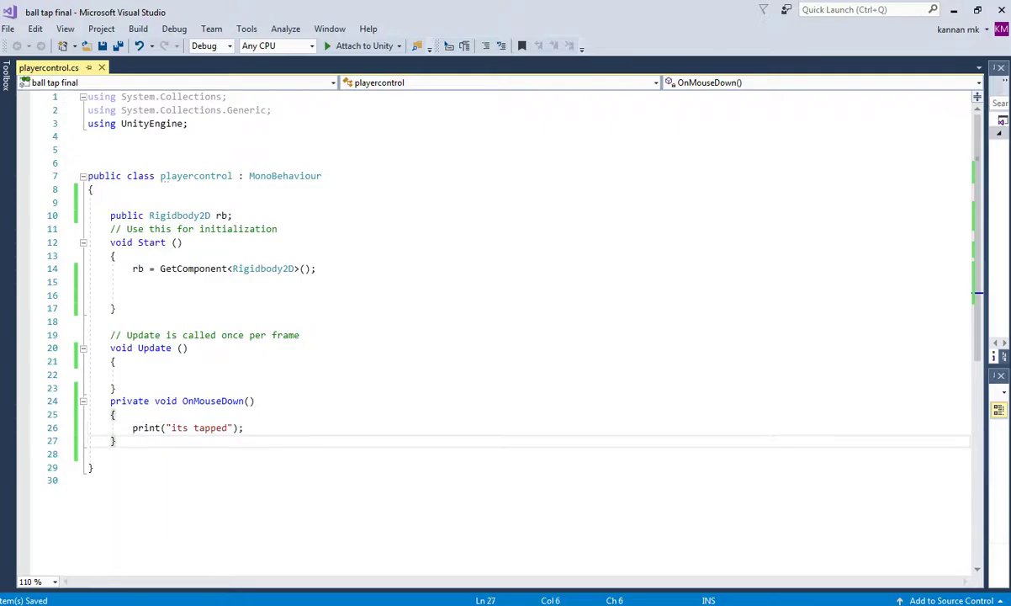
{"action": "left_click_drag", "start_coordinate": [110, 401], "coordinate": [133, 427]}
{"action": "left_click", "coordinate": [116, 441]}
{"action": "key", "text": "alt+Tab"}
{"action": "key", "text": "alt+Tab"}
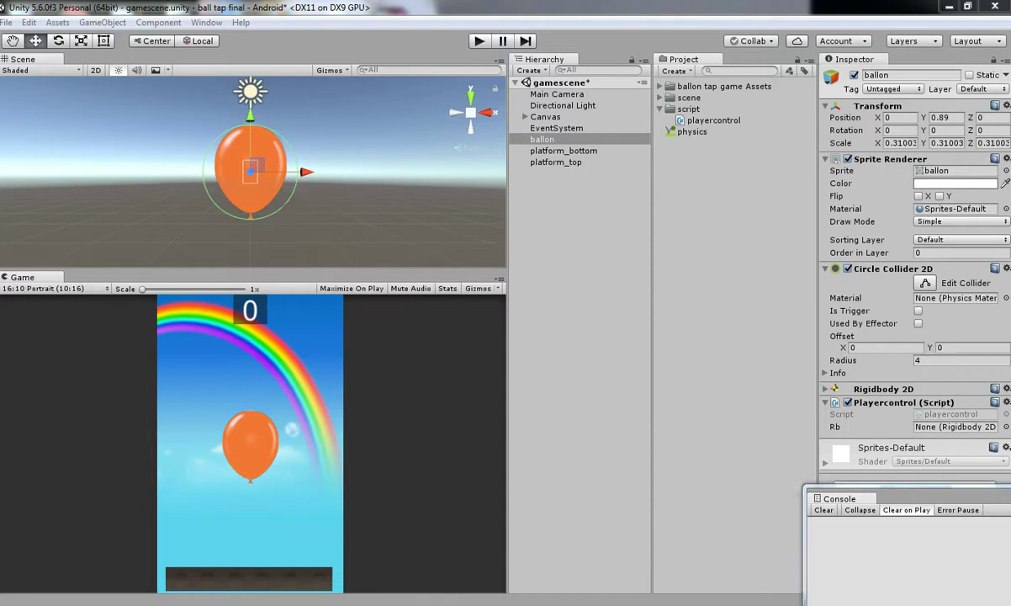
Return to Visual Studio and add an rb.AddForce() call below the print line in OnMouseDown
{"action": "key", "text": "alt+Tab"}
{"action": "double_click", "coordinate": [138, 269]}
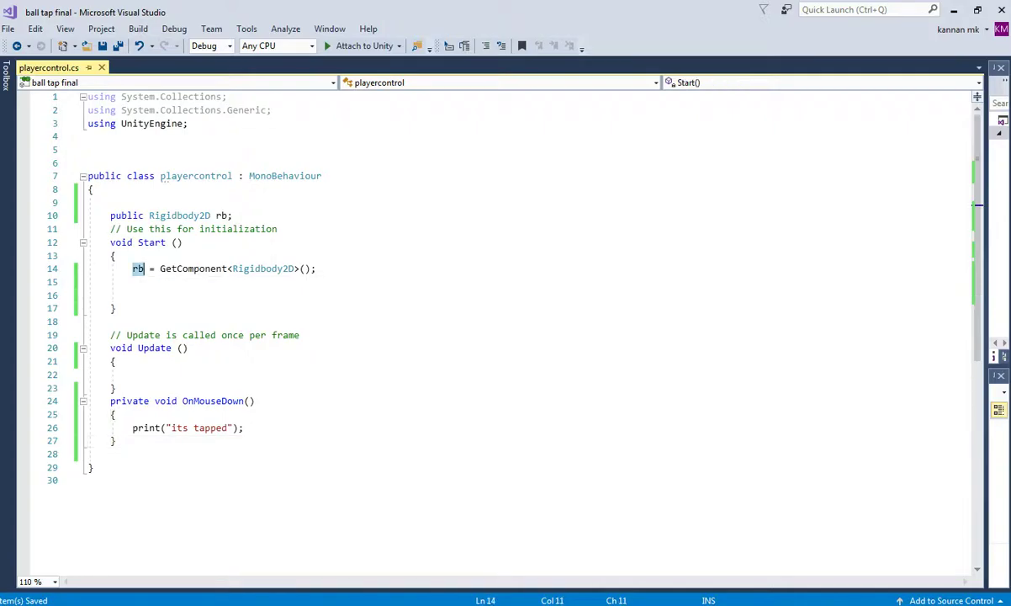
{"action": "left_click", "coordinate": [247, 428]}
{"action": "key", "text": "Return"}
{"action": "type", "text": "rb"}
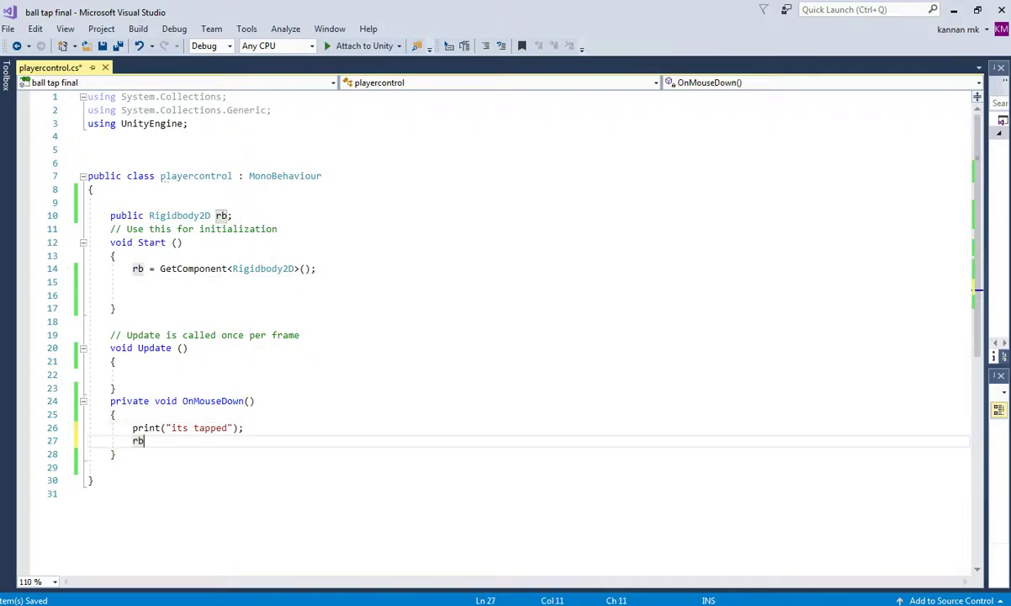
{"action": "type", "text": ".a"}
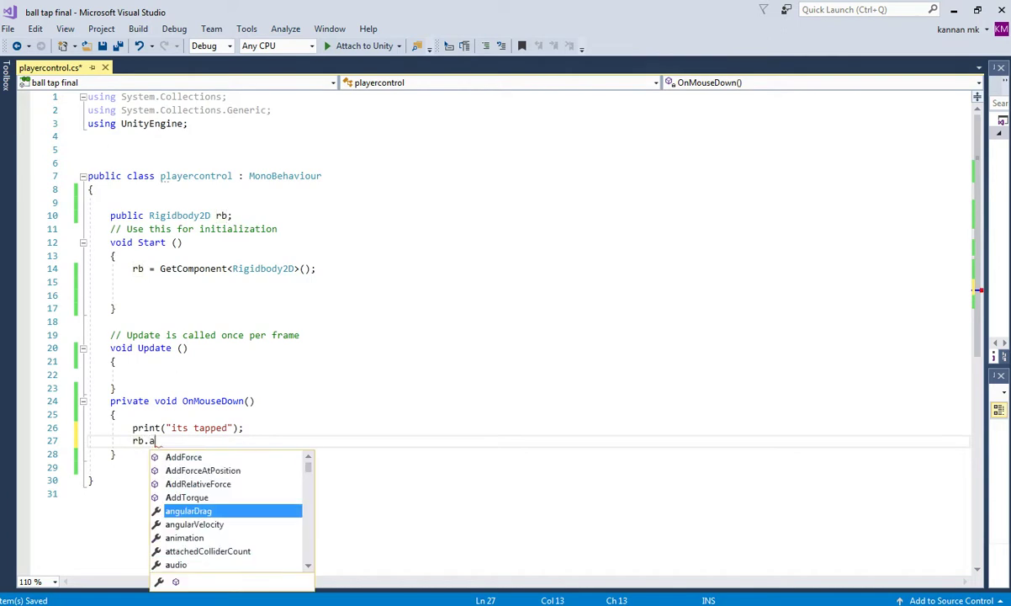
{"action": "key", "text": "Up"}
{"action": "key", "text": "Up"}
{"action": "key", "text": "Up"}
{"action": "key", "text": "Up"}
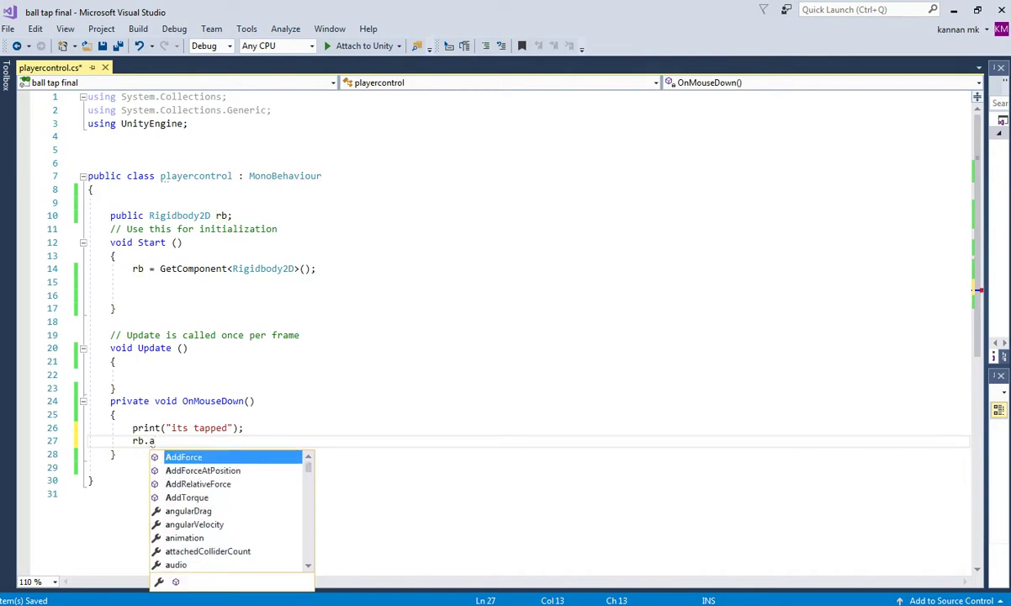
{"action": "key", "text": "Tab"}
{"action": "type", "text": "("}
{"action": "key", "text": "Escape"}
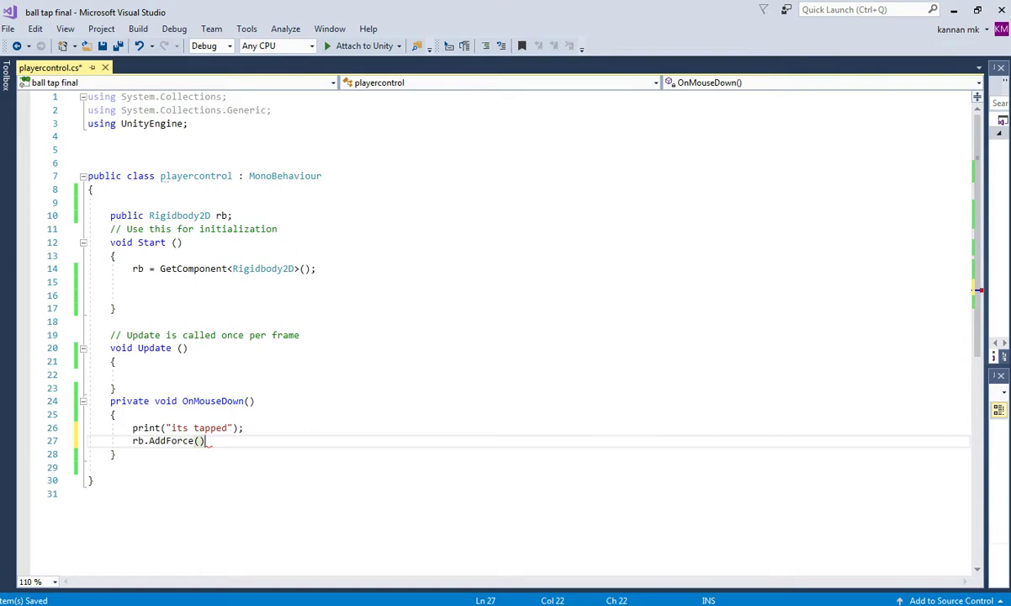
Pass transform.up * 222 as the AddForce argument, end the statement with a semicolon, and save the script
{"action": "type", "text": "tra"}
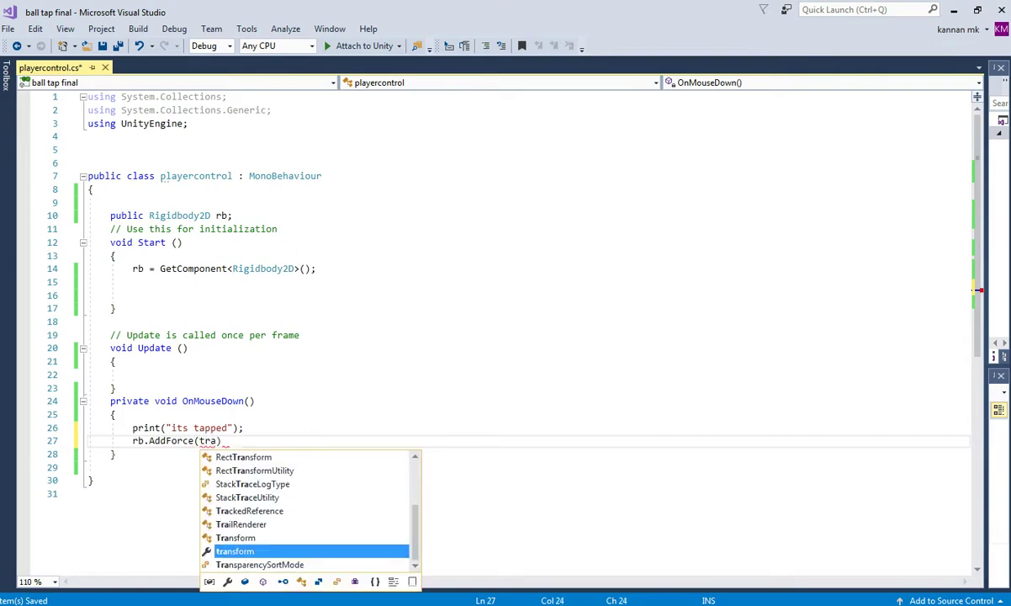
{"action": "key", "text": "Tab"}
{"action": "type", "text": ".uo"}
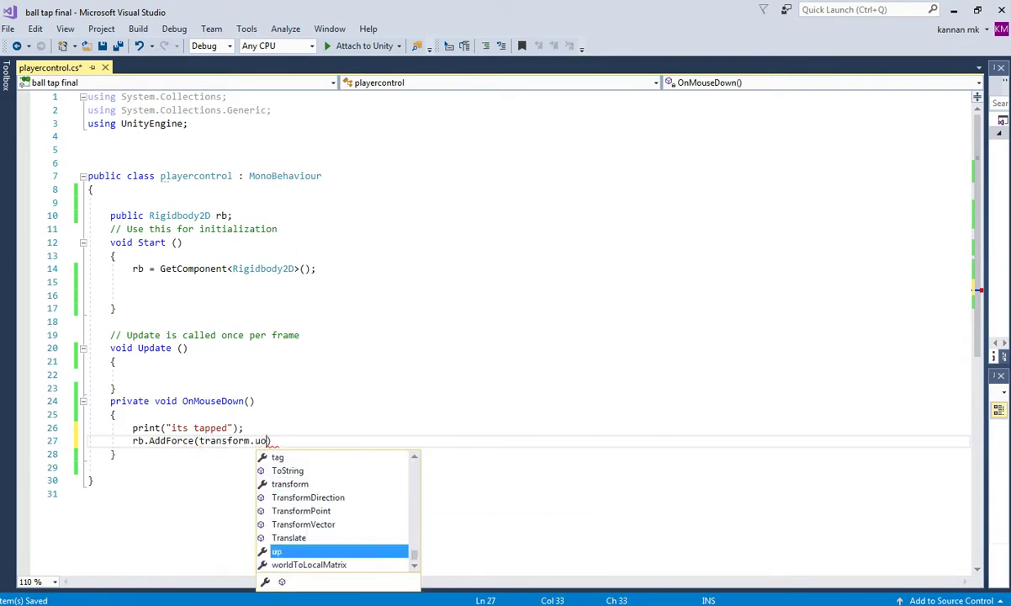
{"action": "key", "text": "Tab"}
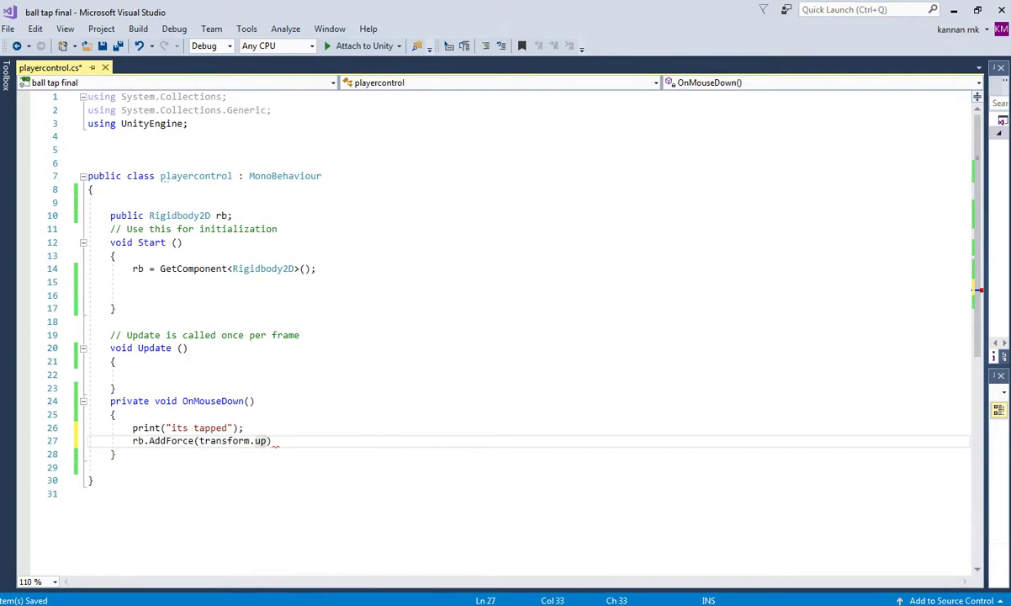
{"action": "type", "text": "* 222);"}
{"action": "key", "text": "ctrl+s"}
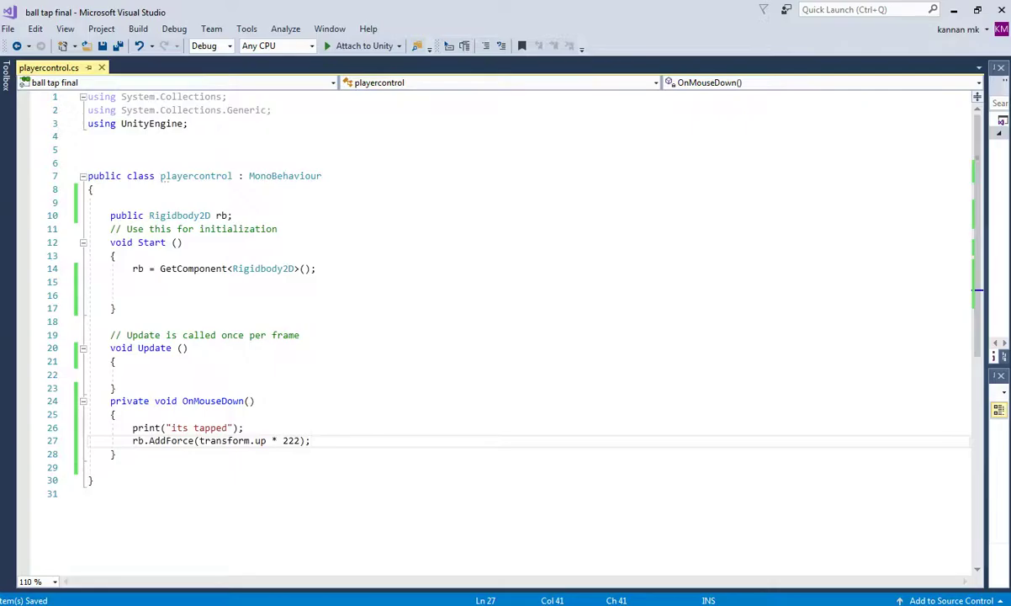
Set the AddForce multiplier to 2222, save the script, and switch to Unity
{"action": "key", "text": "Left"}
{"action": "key", "text": "Left"}
{"action": "type", "text": "2"}
{"action": "key", "text": "ctrl+s"}
{"action": "key", "text": "alt+Tab"}
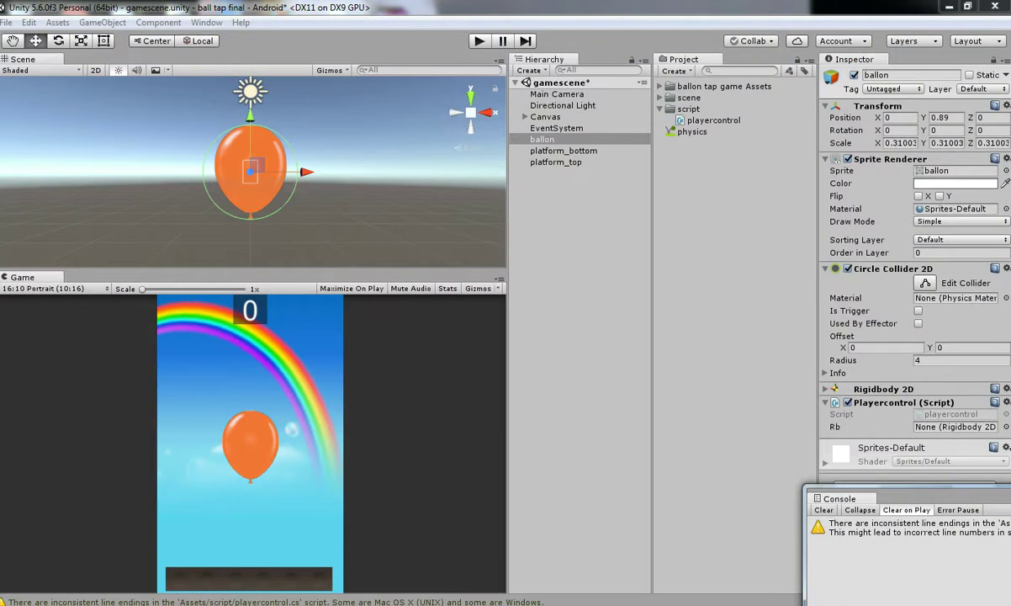
Move the Console window aside and examine the balloon's Rigidbody 2D settings, including its Info section, against the script's force value
{"action": "left_click_drag", "start_coordinate": [913, 489], "coordinate": [913, 528]}
{"action": "scroll", "coordinate": [854, 425], "scroll_direction": "down", "scroll_amount": 2}
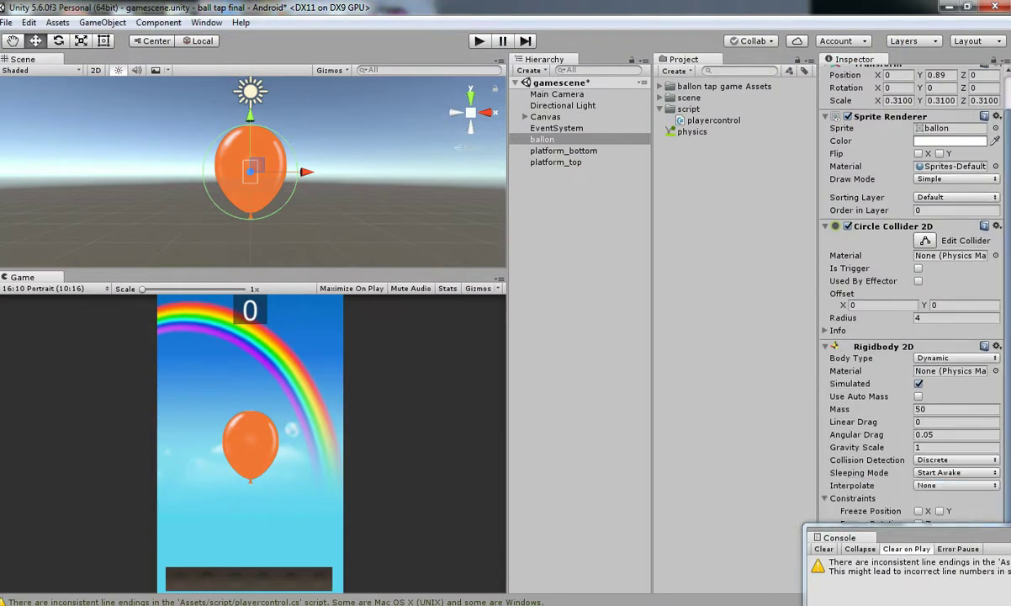
{"action": "left_click_drag", "start_coordinate": [875, 529], "coordinate": [988, 547]}
{"action": "left_click", "coordinate": [833, 535]}
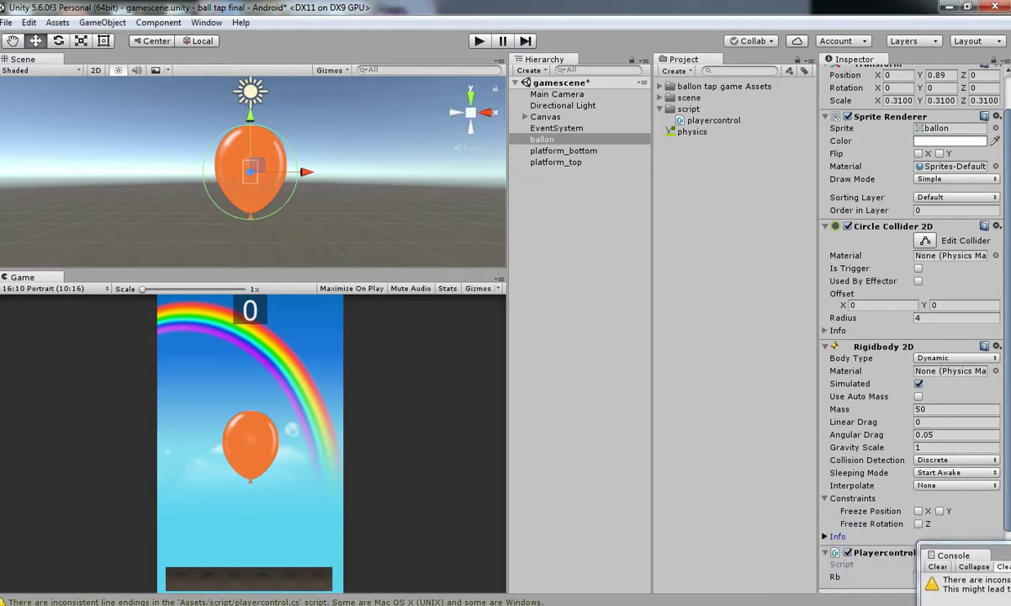
{"action": "scroll", "coordinate": [850, 522], "scroll_direction": "down", "scroll_amount": 5}
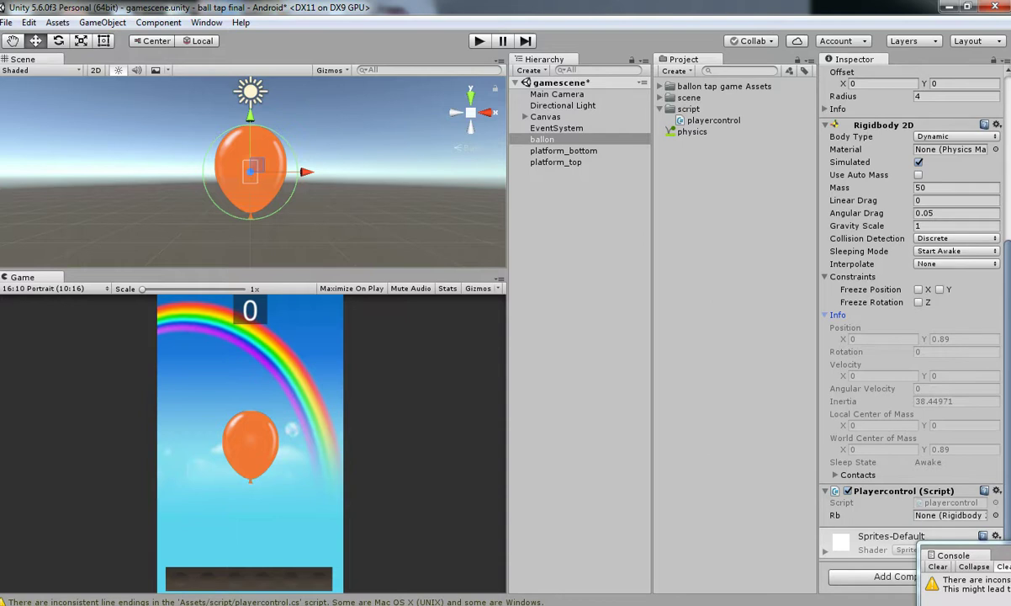
{"action": "key", "text": "alt+Tab"}
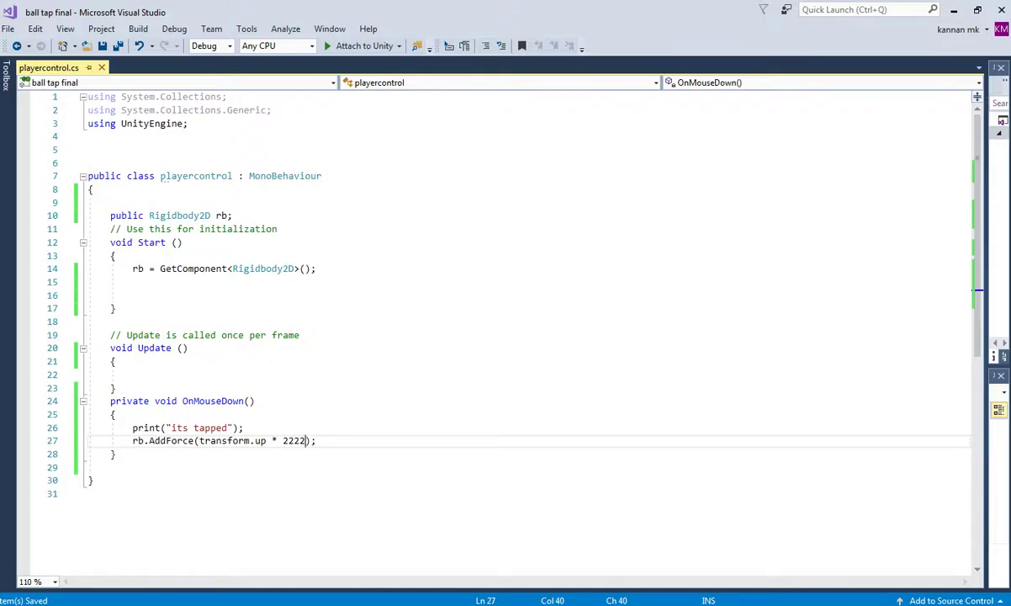
{"action": "key", "text": "alt+Tab"}
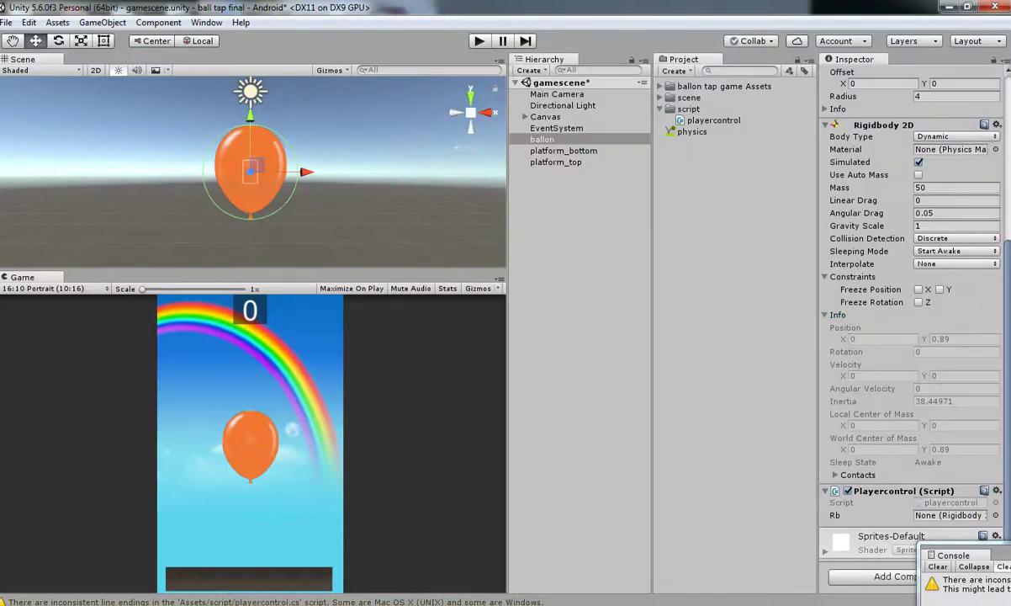
Play the game to test tapping the balloon, stop playback, and set the AddForce multiplier to 22222 in the script
{"action": "key", "text": "ctrl+p"}
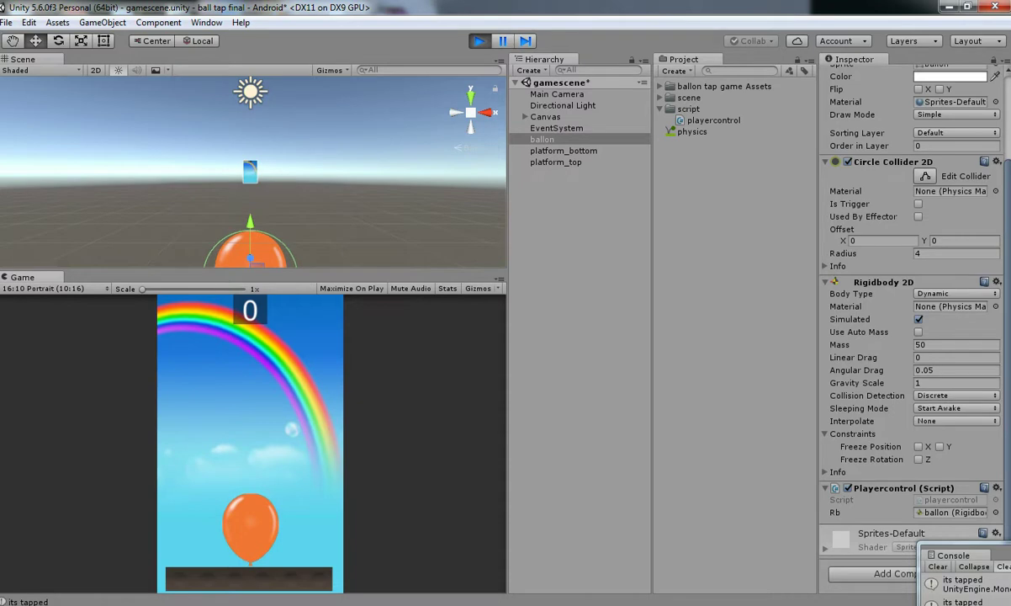
{"action": "key", "text": "ctrl+p"}
{"action": "key", "text": "alt+Tab"}
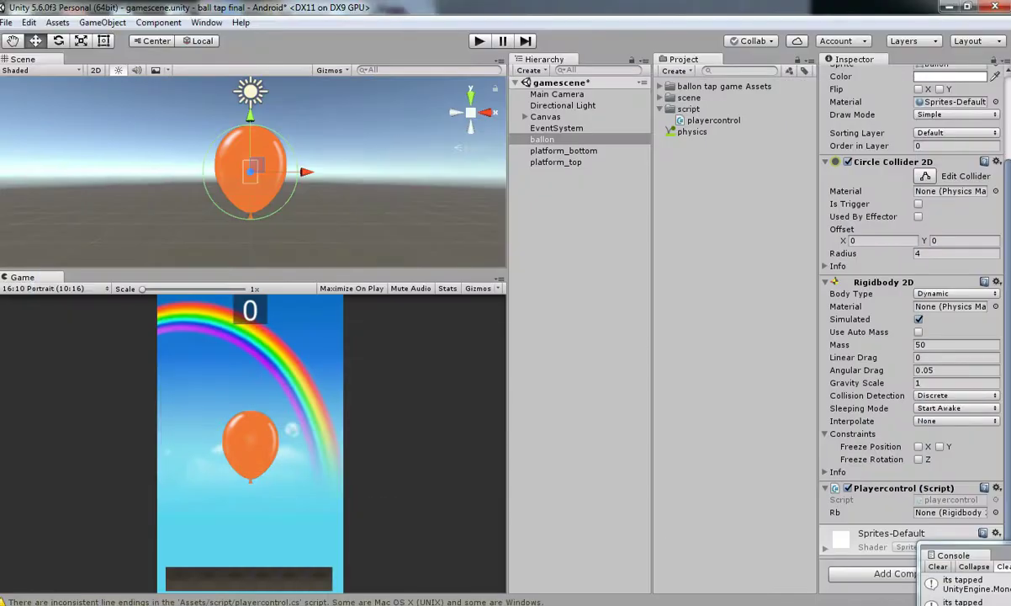
Play the game again in Unity, test the stronger upward force by tapping the balloon repeatedly, and stop playback
{"action": "key", "text": "ctrl+p"}
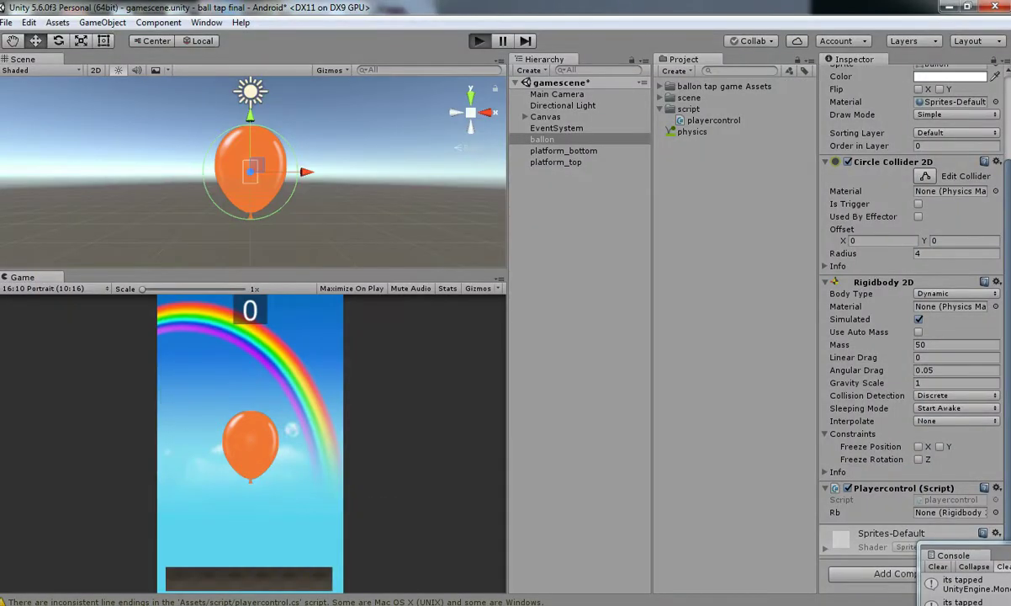
{"action": "key", "text": "space"}
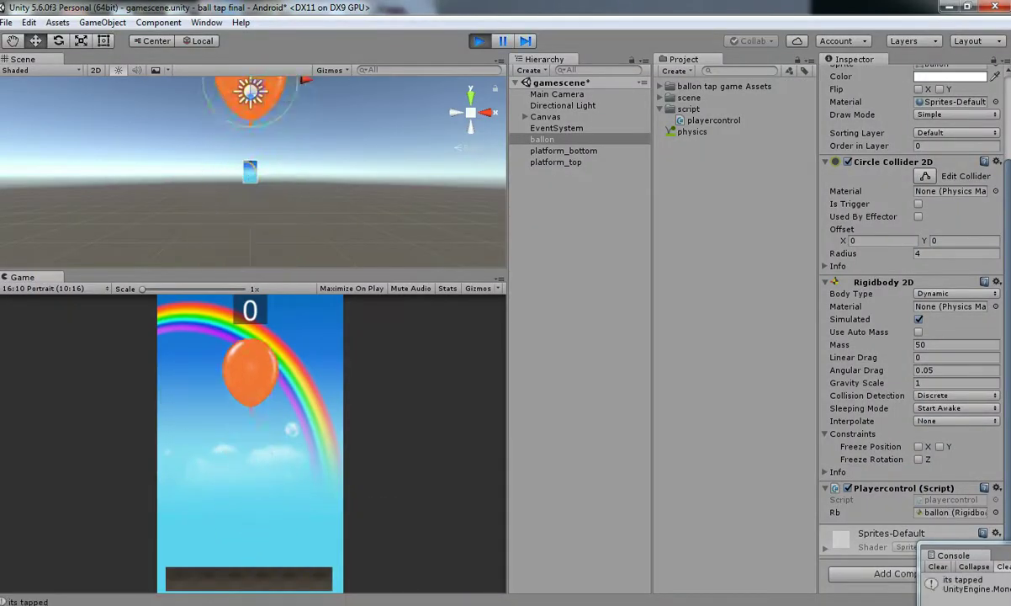
{"action": "key", "text": "space"}
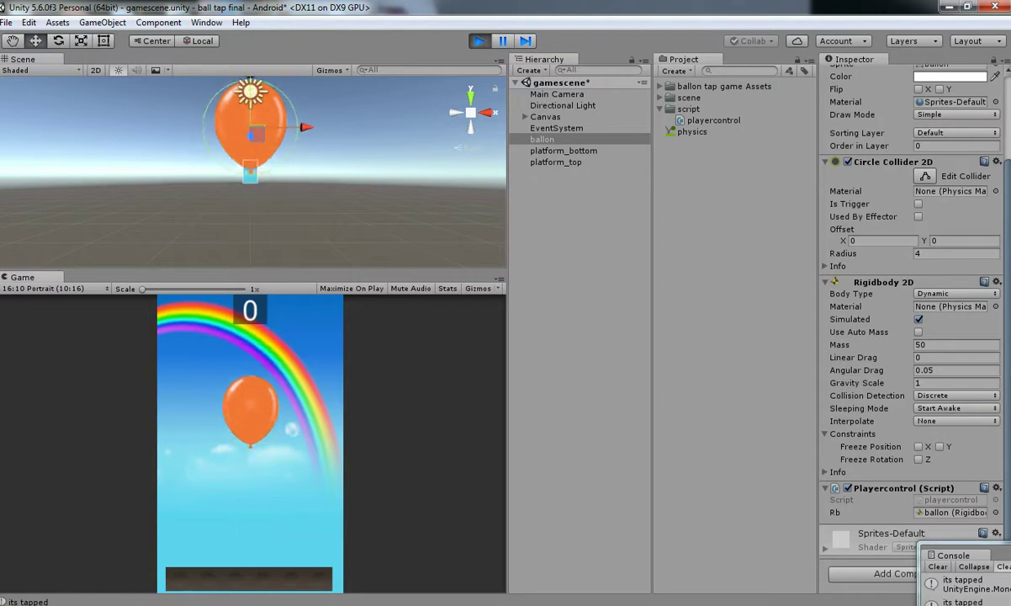
{"action": "key", "text": "space"}
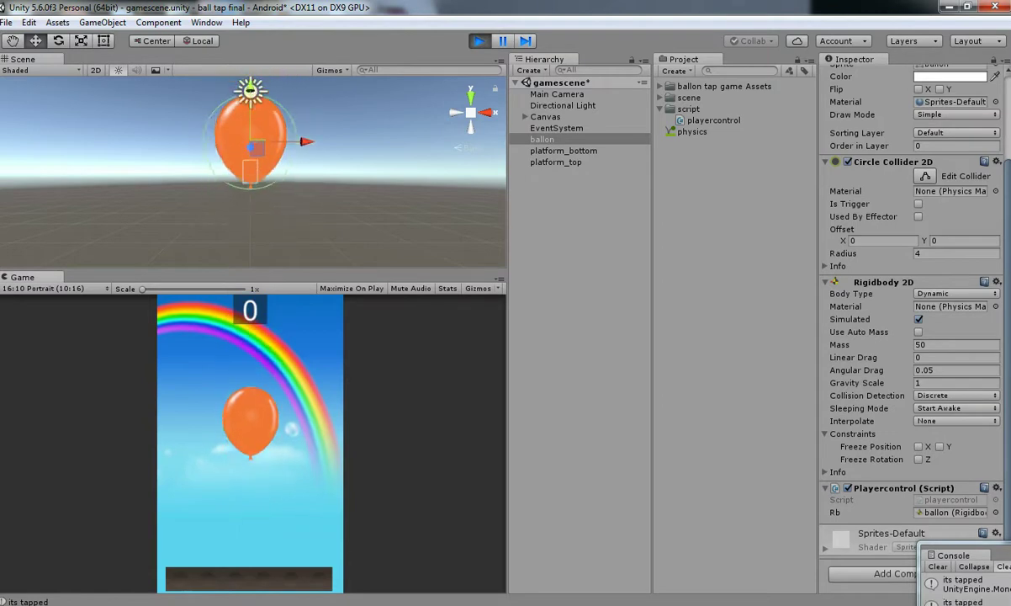
{"action": "key", "text": "space"}
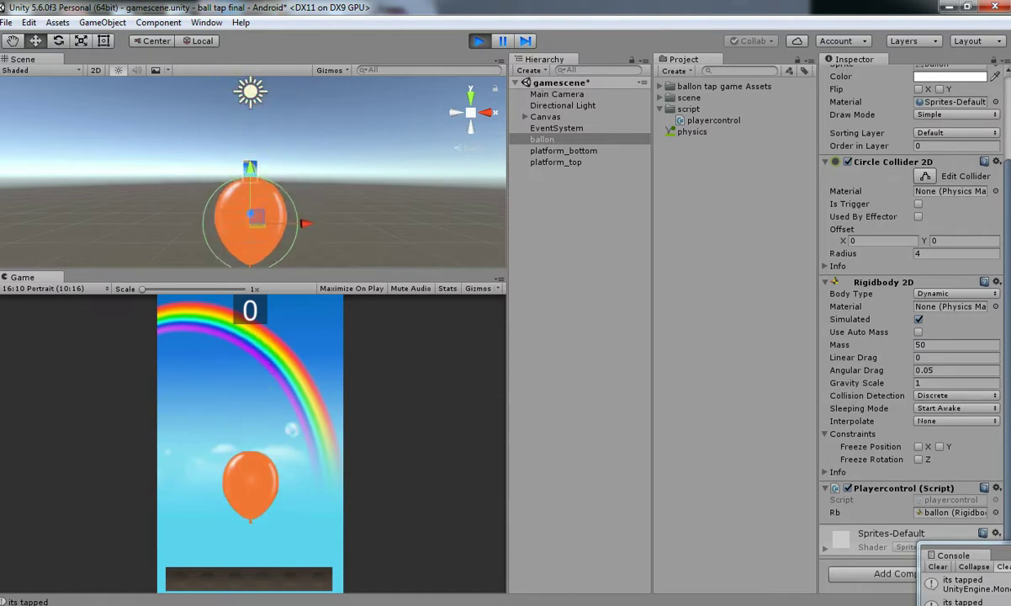
{"action": "key", "text": "space"}
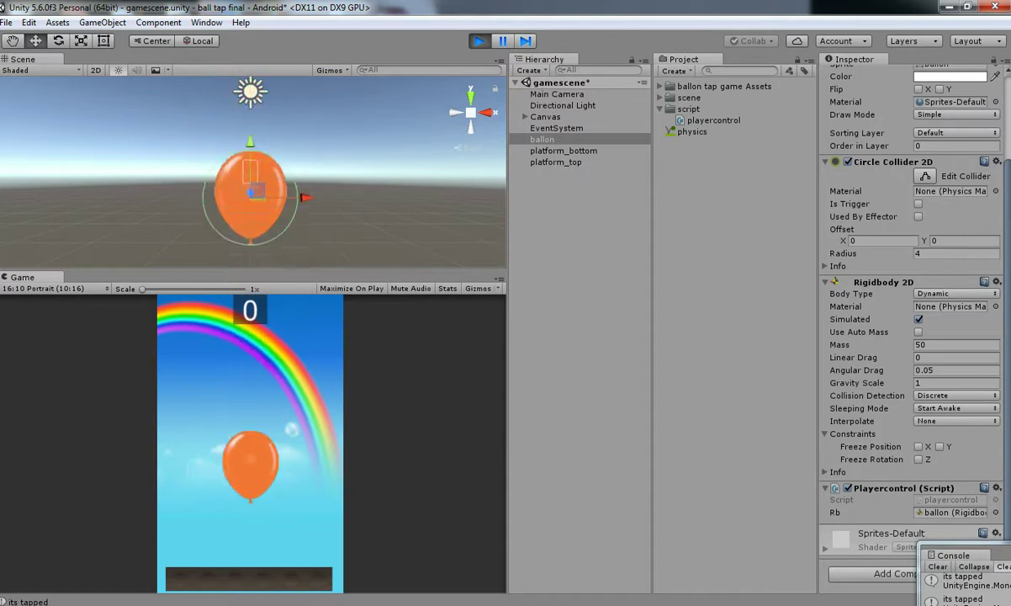
{"action": "key", "text": "space"}
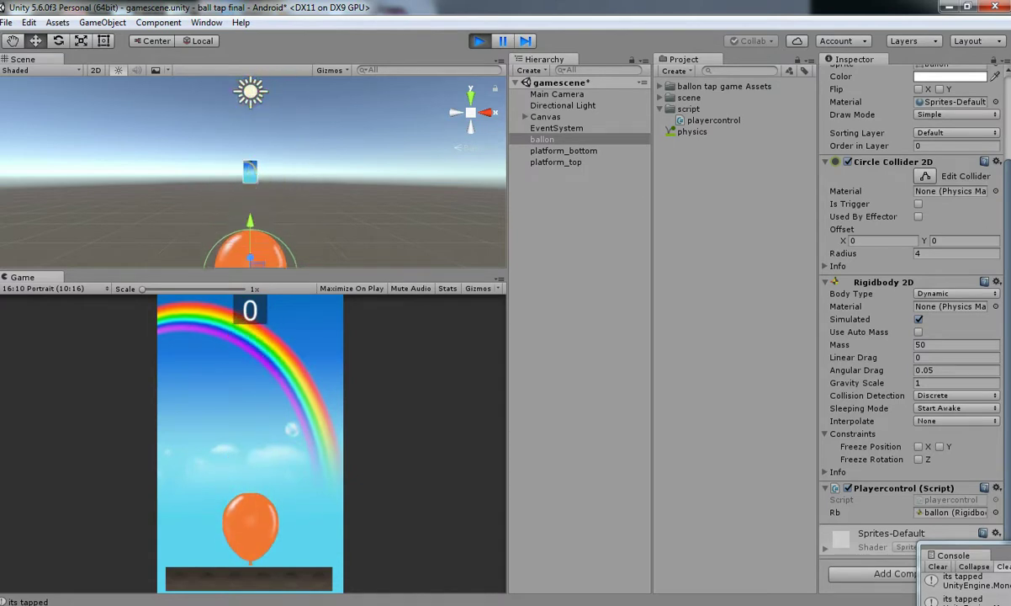
{"action": "key", "text": "ctrl+p"}
Return to Visual Studio and begin a public text declaration on a new line below the rb field
{"action": "key", "text": "alt+Tab"}
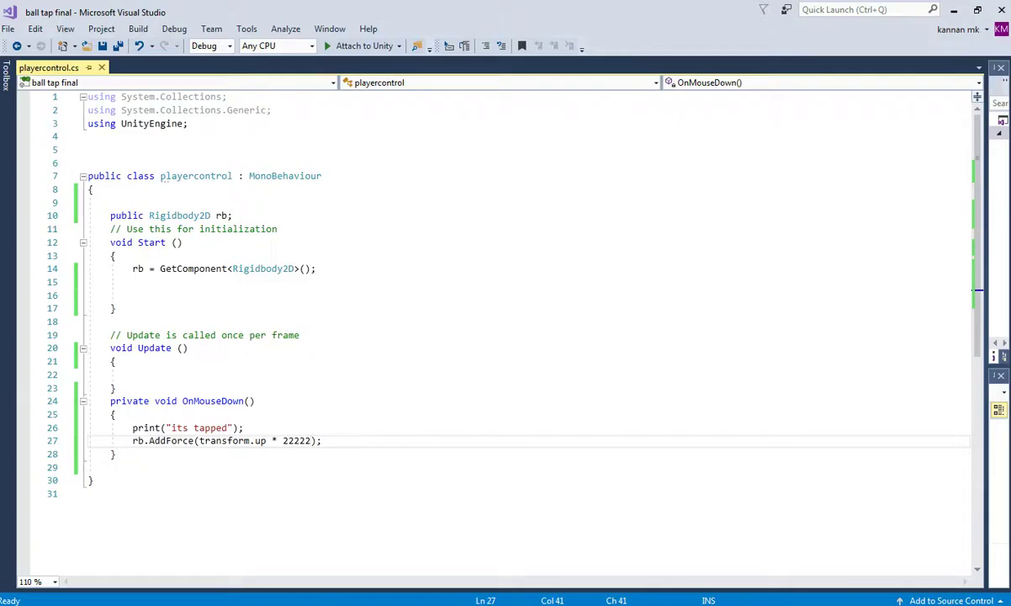
{"action": "left_click", "coordinate": [233, 215]}
{"action": "key", "text": "Return"}
{"action": "type", "text": "pu"}
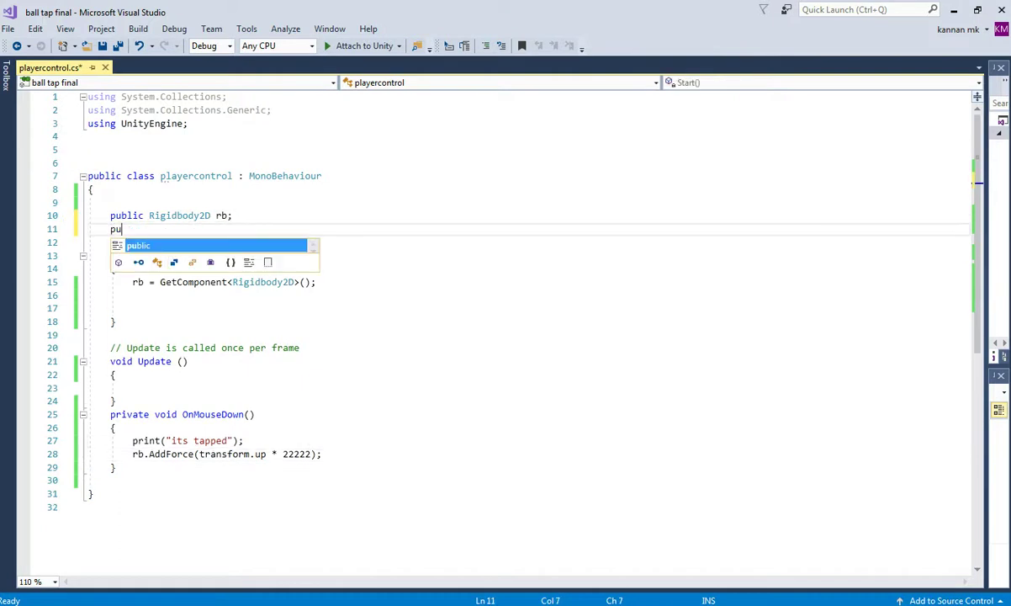
{"action": "key", "text": "Tab"}
{"action": "type", "text": "text"}
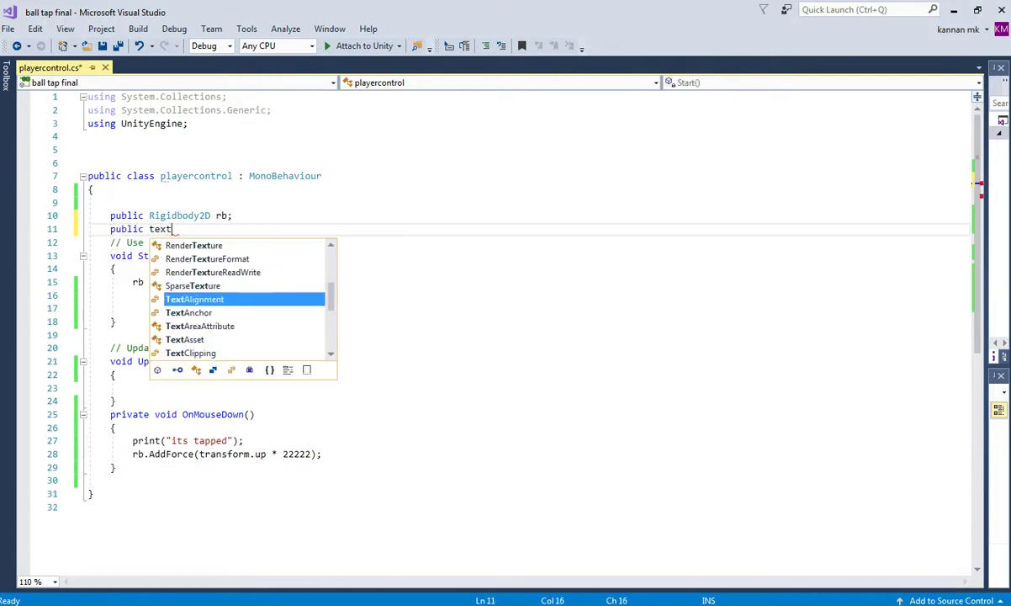
Add a using UnityEngine.UI; directive below using UnityEngine; by duplicating that line, and save the script
{"action": "left_click_drag", "start_coordinate": [189, 123], "coordinate": [89, 123]}
{"action": "key", "text": "ctrl+c"}
{"action": "left_click", "coordinate": [189, 124]}
{"action": "key", "text": "Return"}
{"action": "key", "text": "ctrl+v"}
{"action": "key", "text": "Left"}
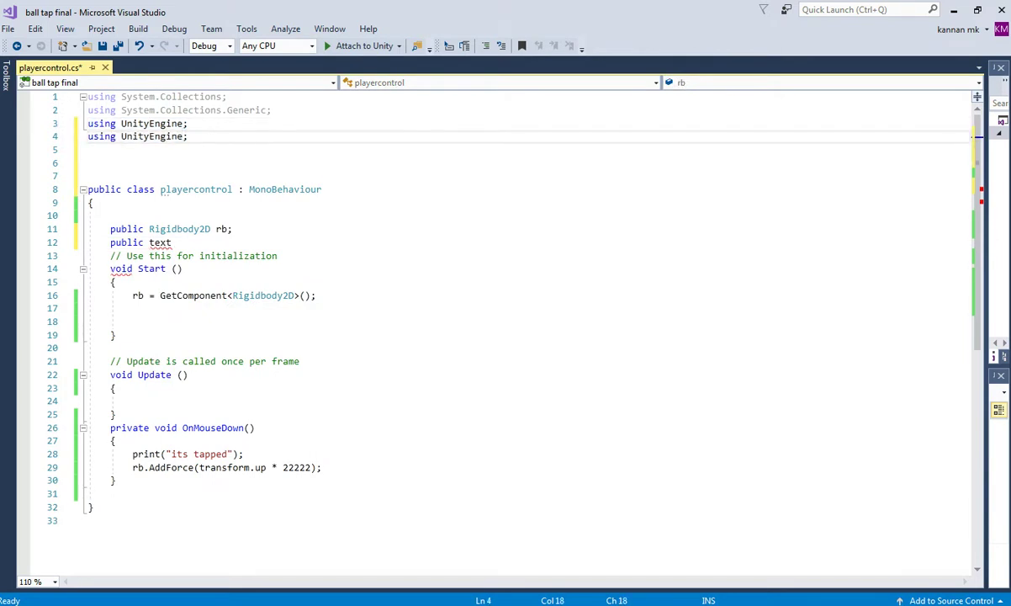
{"action": "type", "text": ".UI"}
{"action": "key", "text": "Escape"}
{"action": "key", "text": "ctrl+s"}
Complete the text field below rb as public Text scoreui; and save the script
{"action": "double_click", "coordinate": [160, 243]}
{"action": "type", "text": "t"}
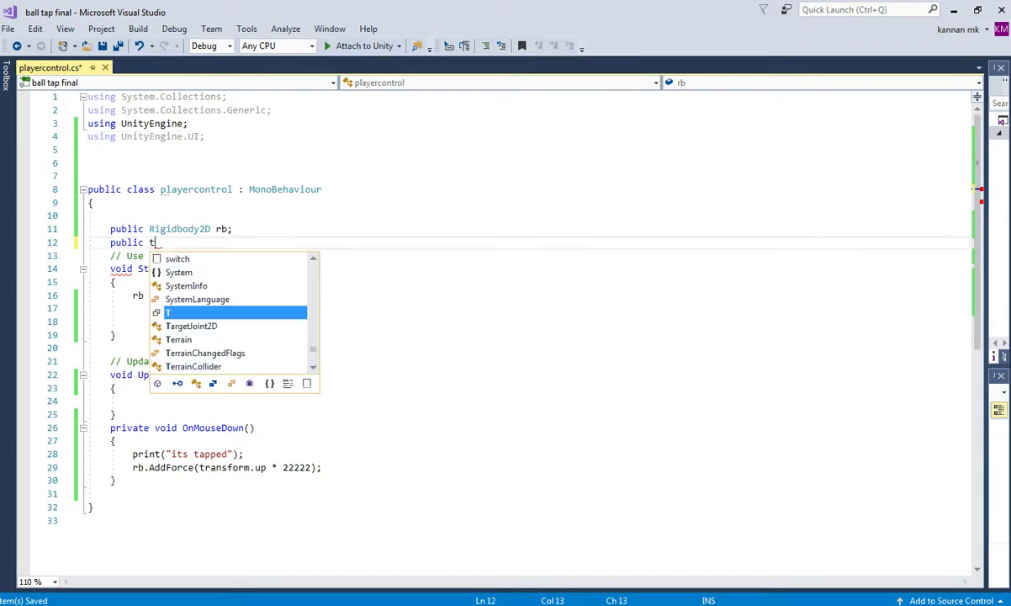
{"action": "key", "text": "BackSpace"}
{"action": "type", "text": "text"}
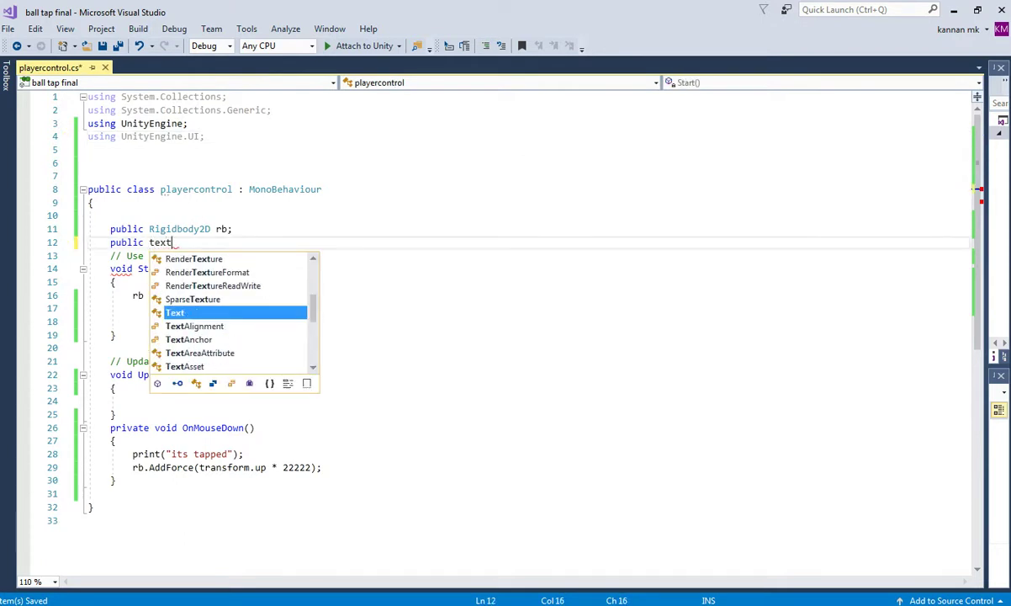
{"action": "key", "text": "Tab"}
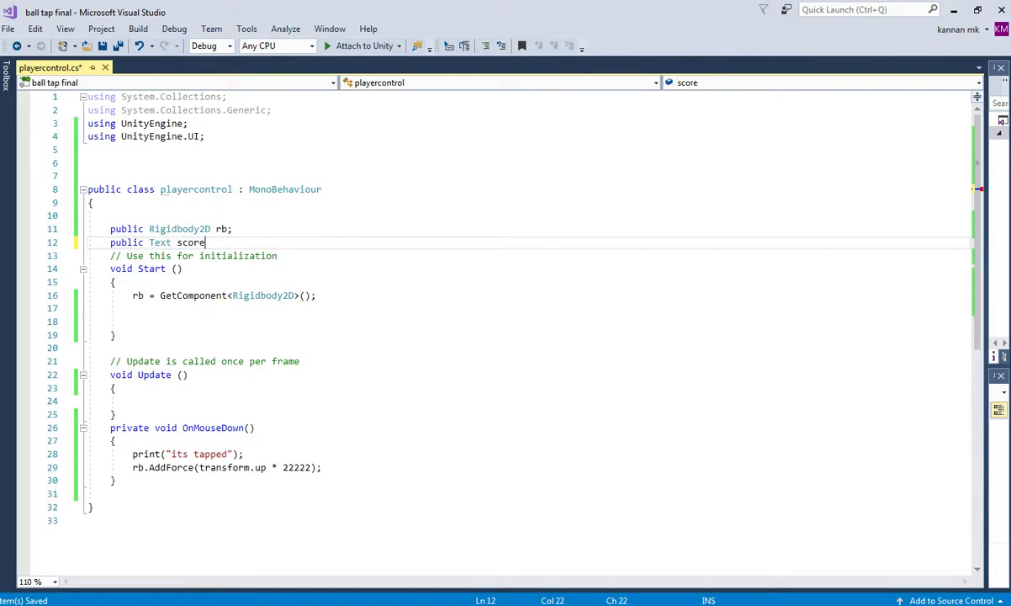
{"action": "key", "text": "ctrl+s"}
{"action": "key", "text": "Left"}
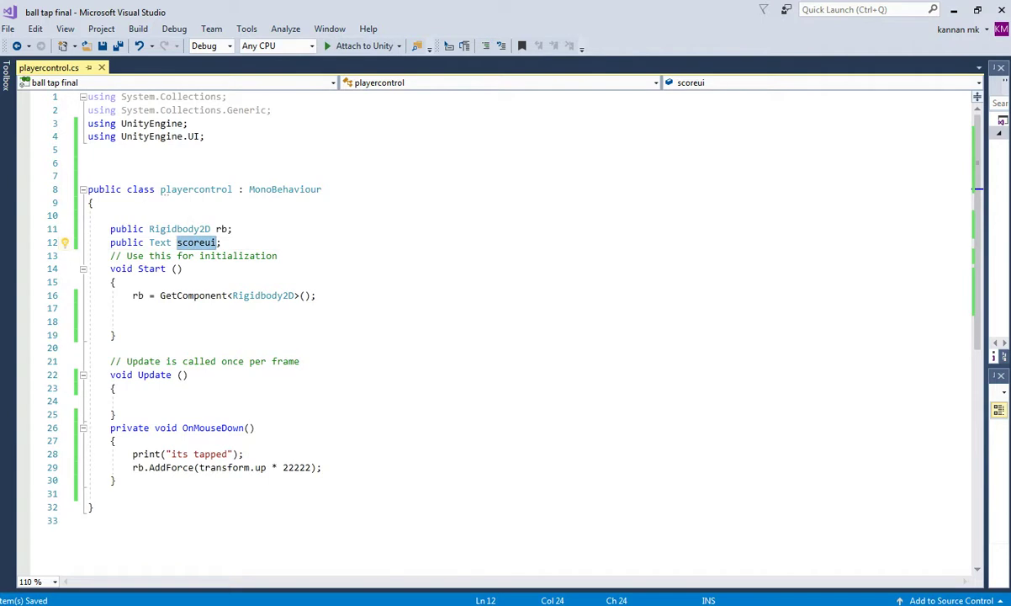
Begin a scoreui.text = "" + assignment below the print statement in OnMouseDown
{"action": "left_click", "coordinate": [244, 454]}
{"action": "key", "text": "Return"}
{"action": "type", "text": "scoreui.text=\"\"+"}
{"action": "key", "text": "Right"}
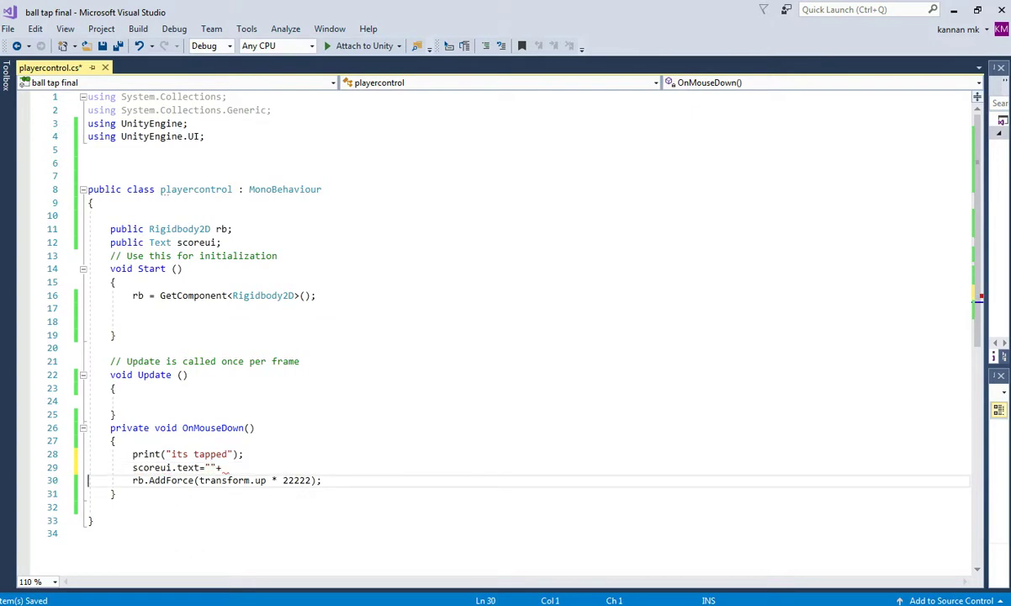
Declare public int score = 0; below the scoreui field and save the script
{"action": "left_click", "coordinate": [223, 242]}
{"action": "key", "text": "Return"}
{"action": "type", "text": "public int score="}
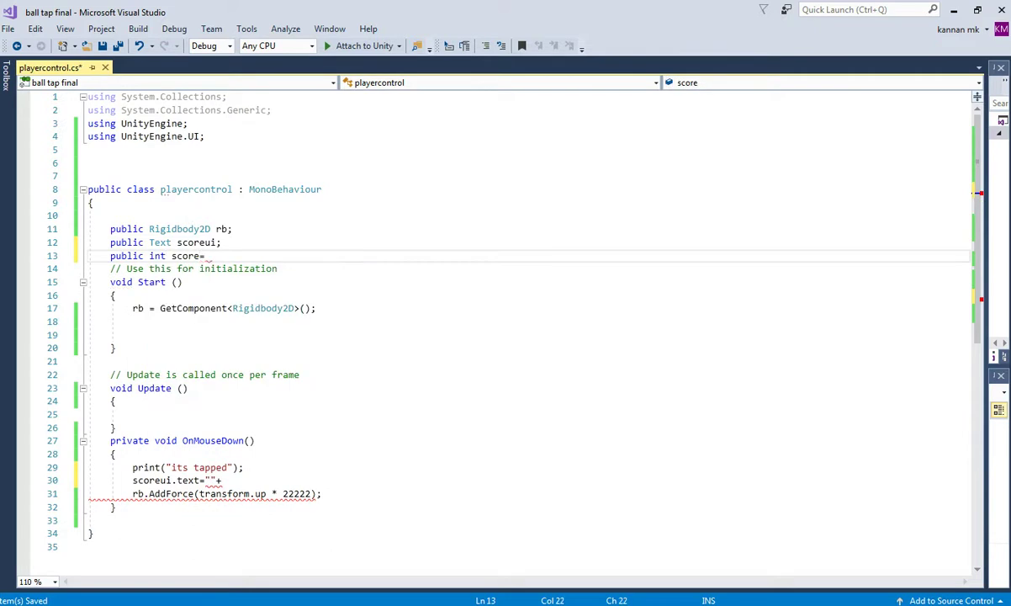
{"action": "key", "text": "ctrl+s"}
Complete the scoreui.text assignment in OnMouseDown by appending the score variable and a semicolon
{"action": "double_click", "coordinate": [175, 256]}
{"action": "key", "text": "ctrl+c"}
{"action": "left_click", "coordinate": [228, 480]}
{"action": "key", "text": "ctrl+v"}
{"action": "type", "text": ";"}
{"action": "key", "text": "Up"}
{"action": "key", "text": "Up"}
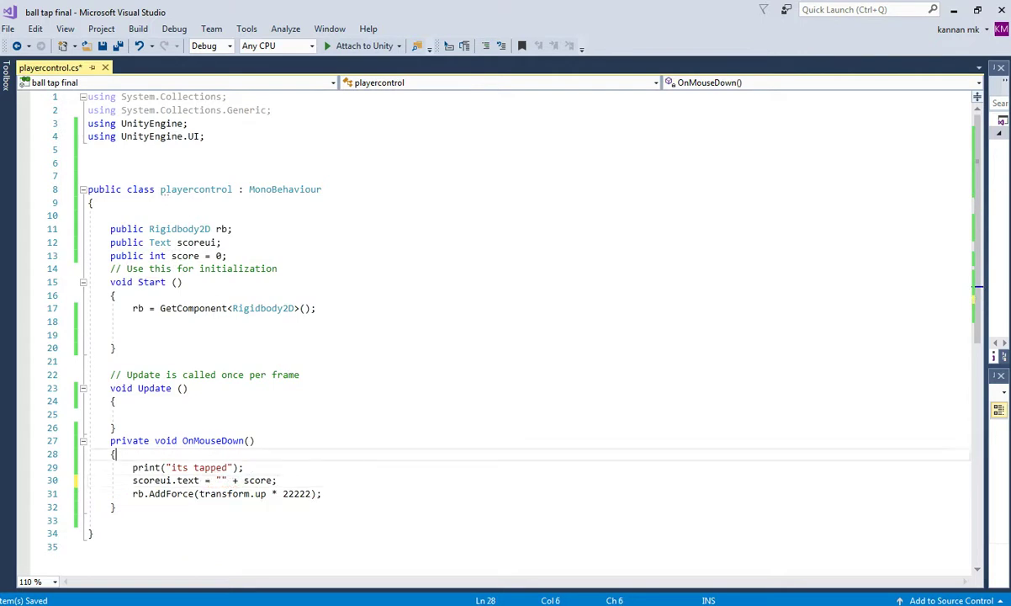
Add score = score + 1; between the print and scoreui.text lines in OnMouseDown, and save the script
{"action": "key", "text": "Down"}
{"action": "key", "text": "Return"}
{"action": "key", "text": "ctrl+v"}
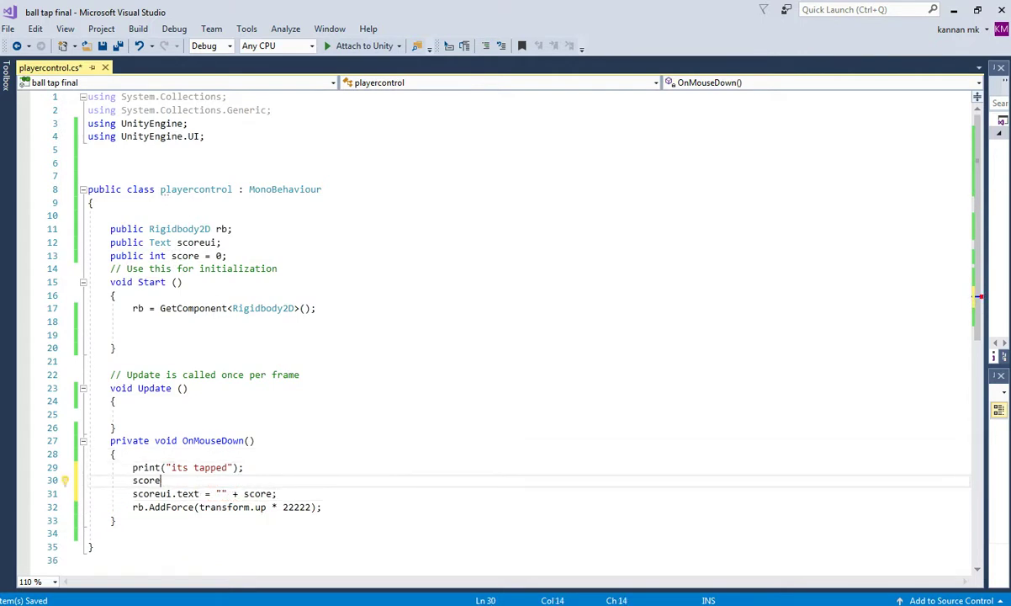
{"action": "type", "text": "= score "}
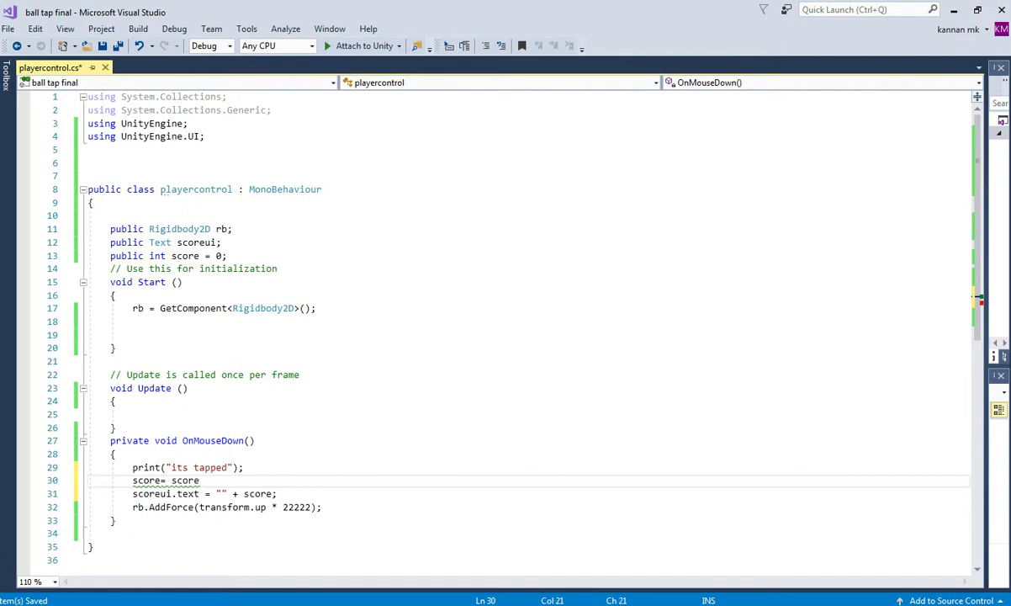
{"action": "type", "text": "+ 1;"}
{"action": "key", "text": "ctrl+s"}
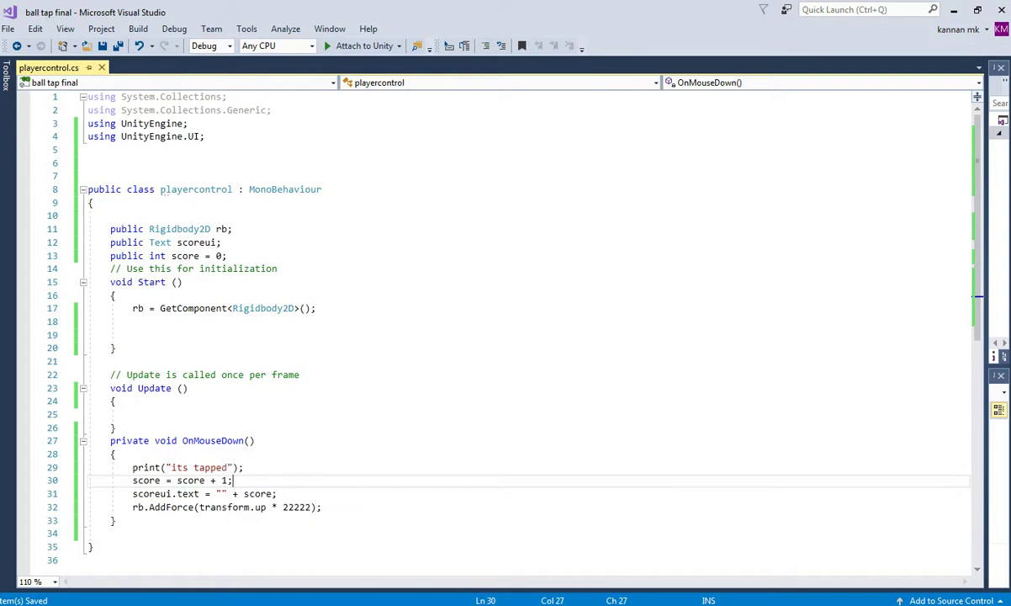
{"action": "double_click", "coordinate": [257, 494]}
Switch to Unity, play the game to test tapping the balloon, and stop playback
{"action": "key", "text": "alt+Tab"}
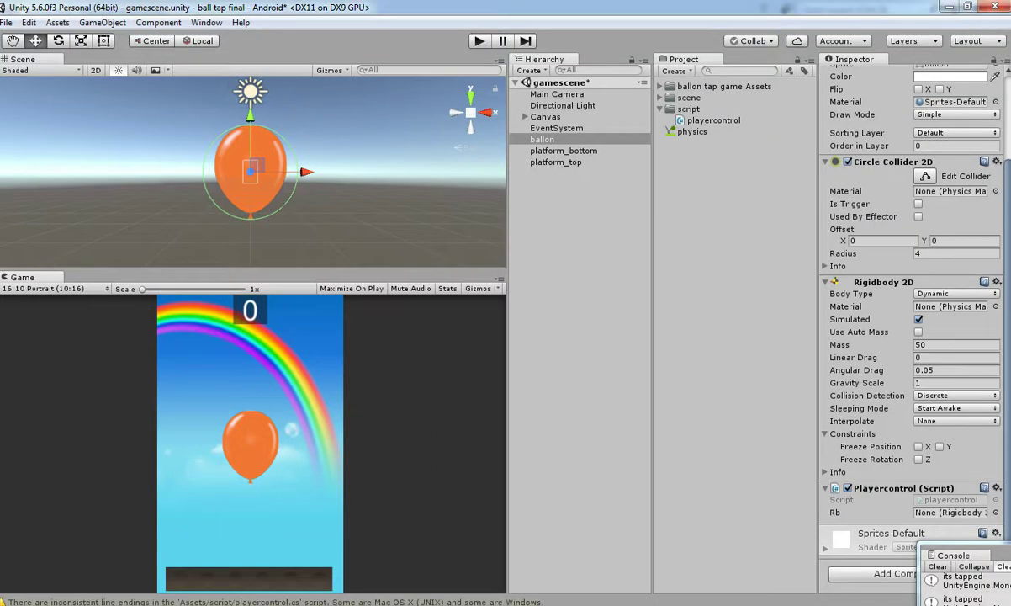
{"action": "left_click", "coordinate": [480, 41]}
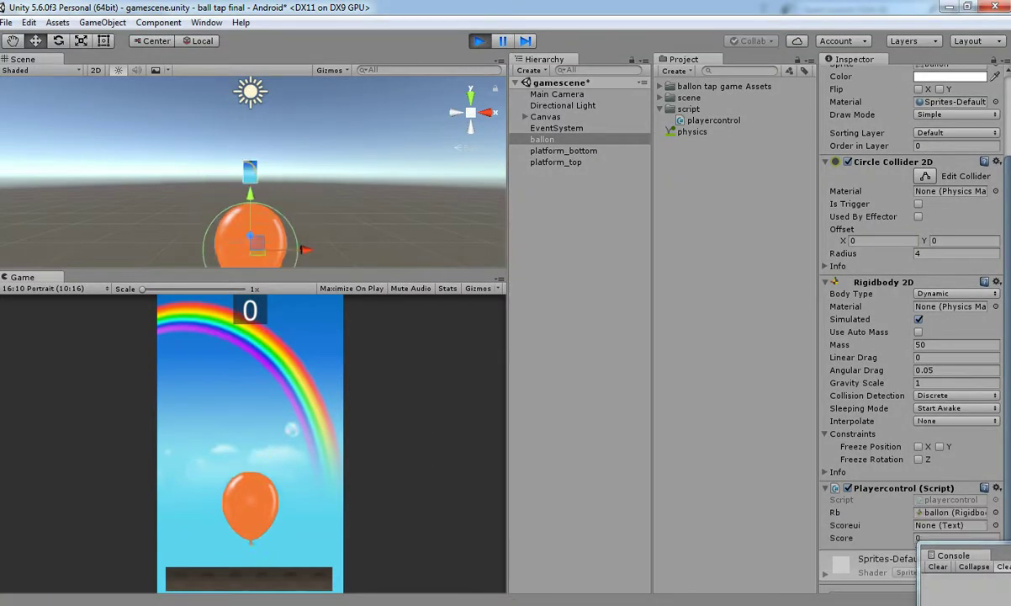
{"action": "key", "text": "space"}
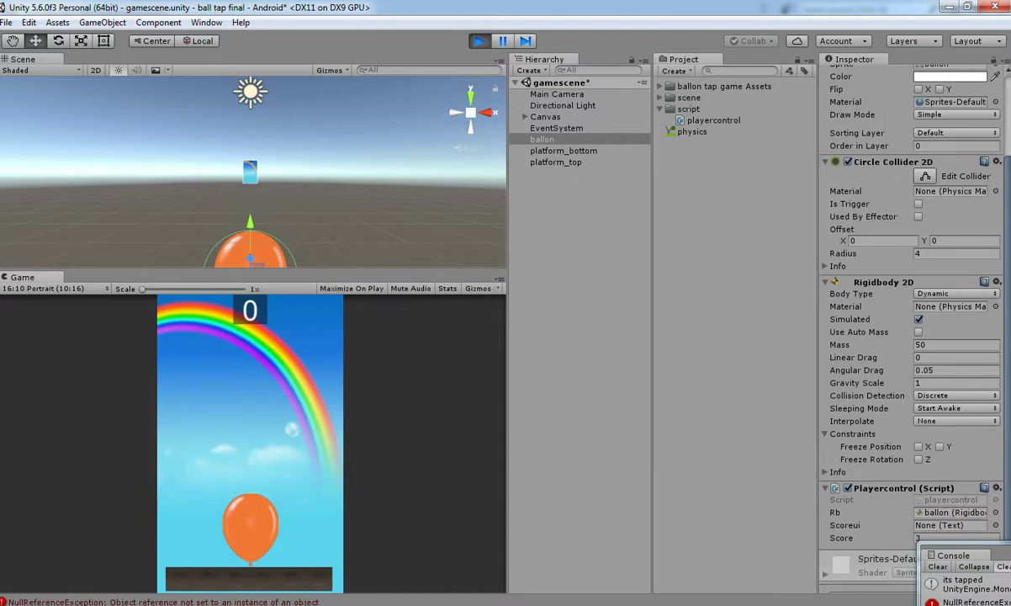
{"action": "left_click", "coordinate": [479, 41]}
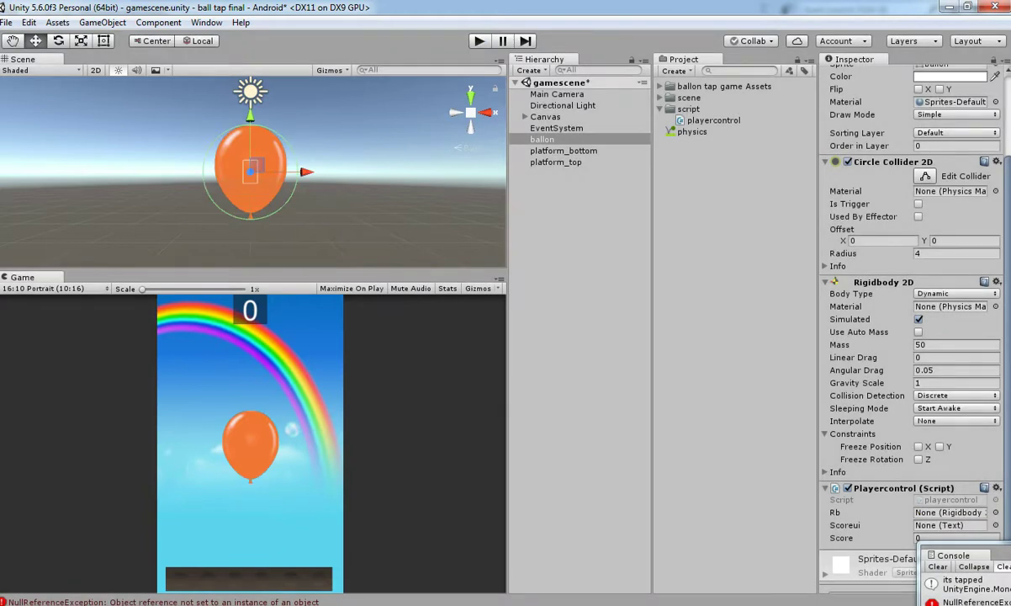
Assign the scoredisplay text under Canvas > textbg to the balloon's Scoreui field in the Playercontrol script, and clear the console
{"action": "left_click", "coordinate": [525, 117]}
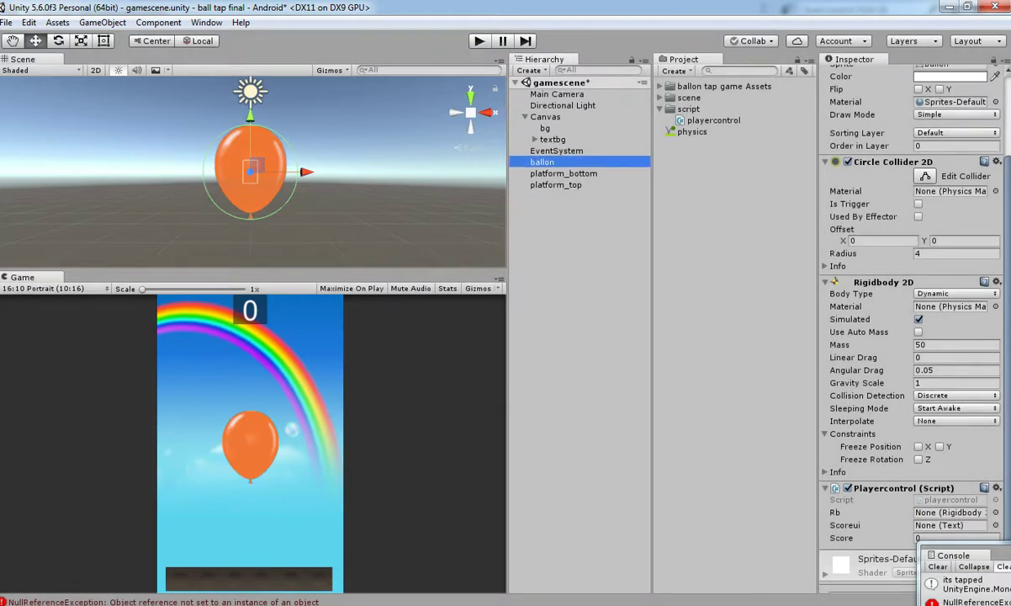
{"action": "left_click", "coordinate": [535, 138]}
{"action": "left_click", "coordinate": [535, 139]}
{"action": "left_click", "coordinate": [535, 139]}
{"action": "left_click_drag", "start_coordinate": [575, 151], "coordinate": [838, 472]}
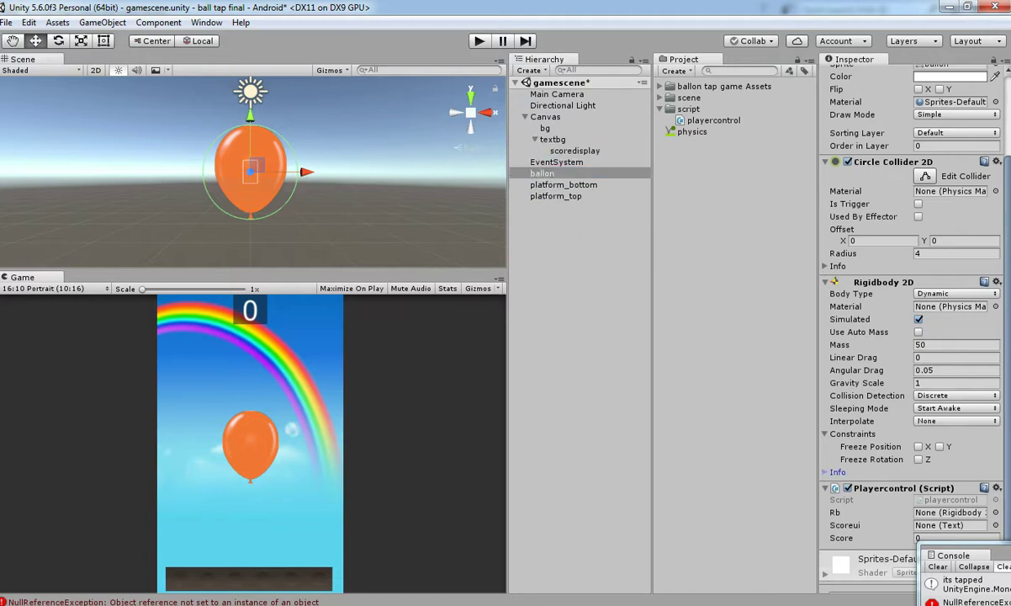
{"action": "left_click_drag", "start_coordinate": [949, 525], "coordinate": [913, 547]}
{"action": "left_click", "coordinate": [938, 567]}
{"action": "scroll", "coordinate": [913, 252], "scroll_direction": "down", "scroll_amount": 5}
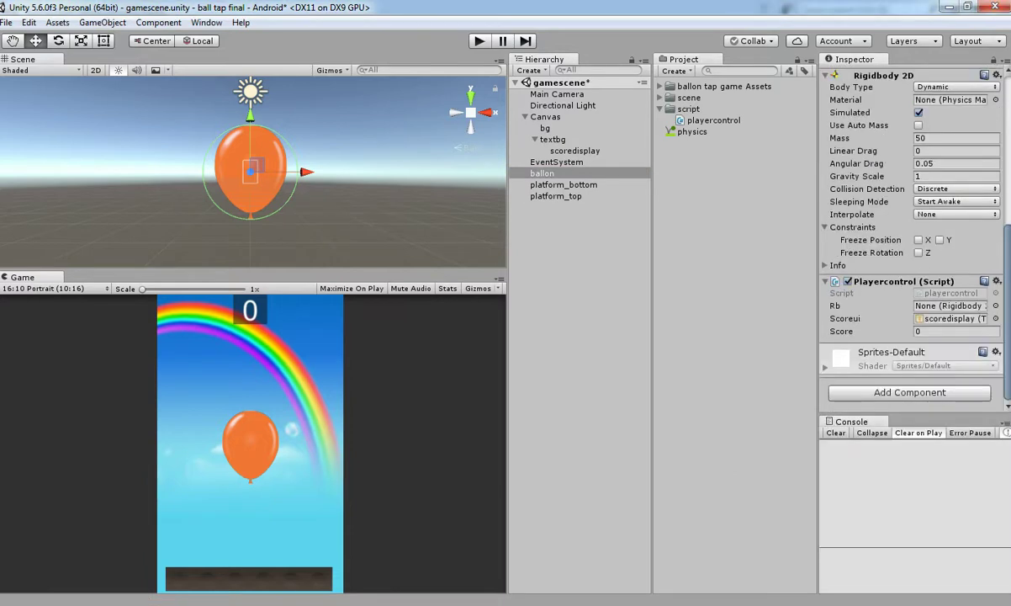
Play the game and tap the balloon repeatedly to test the on-screen score counter
{"action": "left_click", "coordinate": [480, 41]}
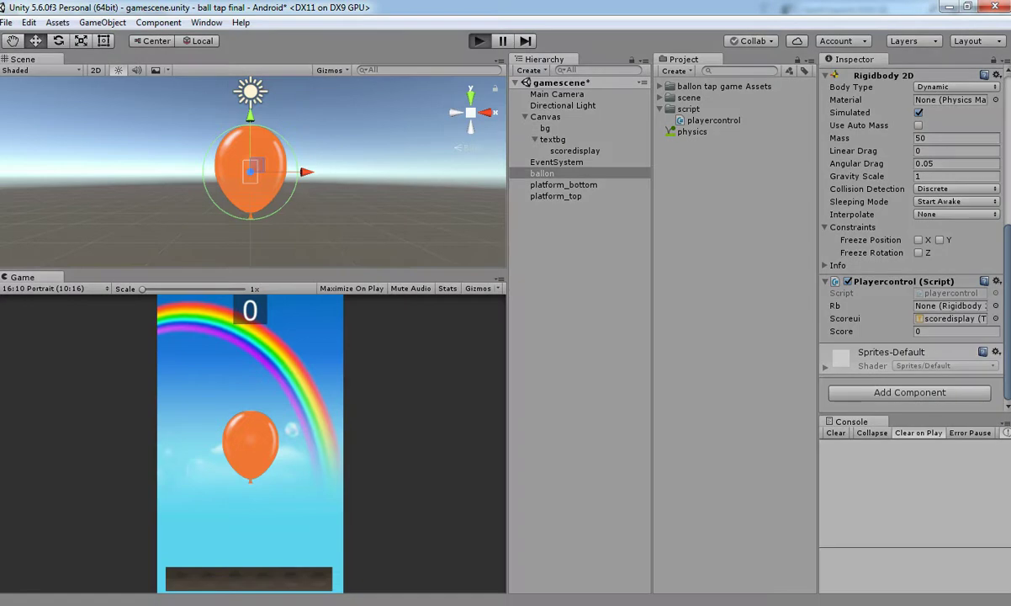
{"action": "left_click", "coordinate": [251, 496]}
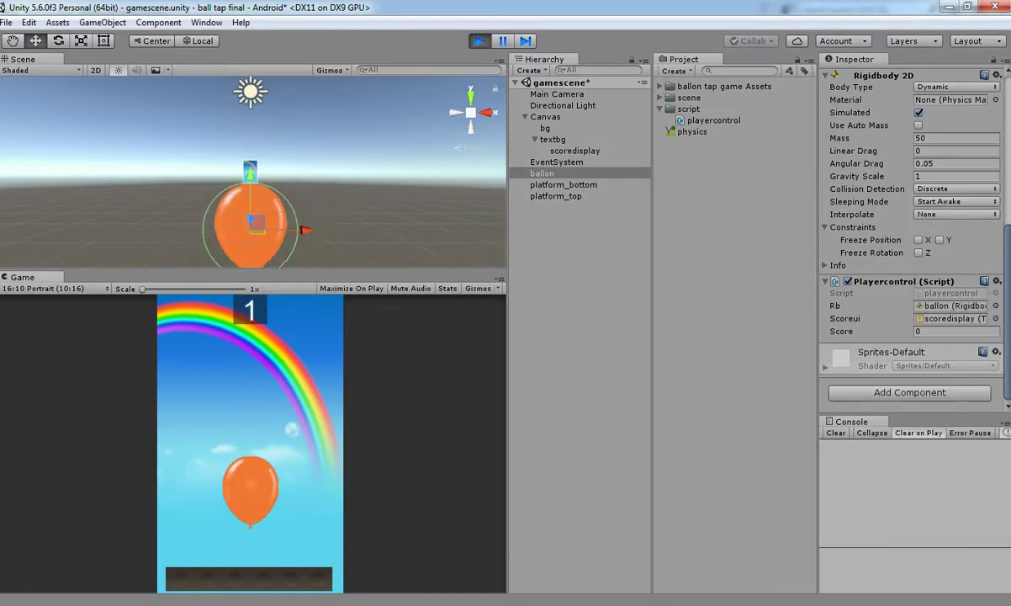
{"action": "left_click", "coordinate": [250, 345]}
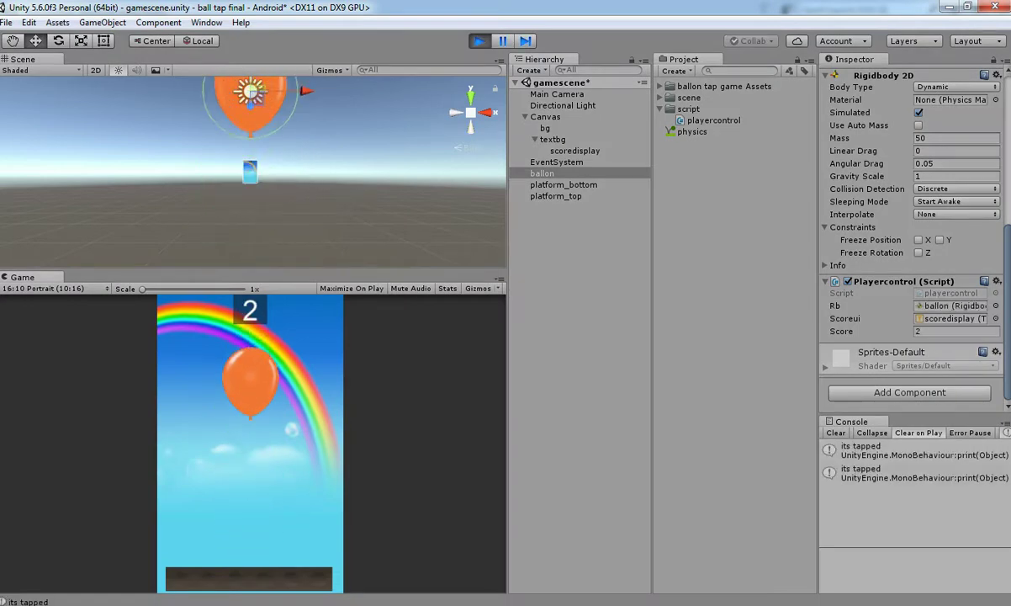
{"action": "left_click", "coordinate": [250, 444]}
{"action": "left_click", "coordinate": [250, 444]}
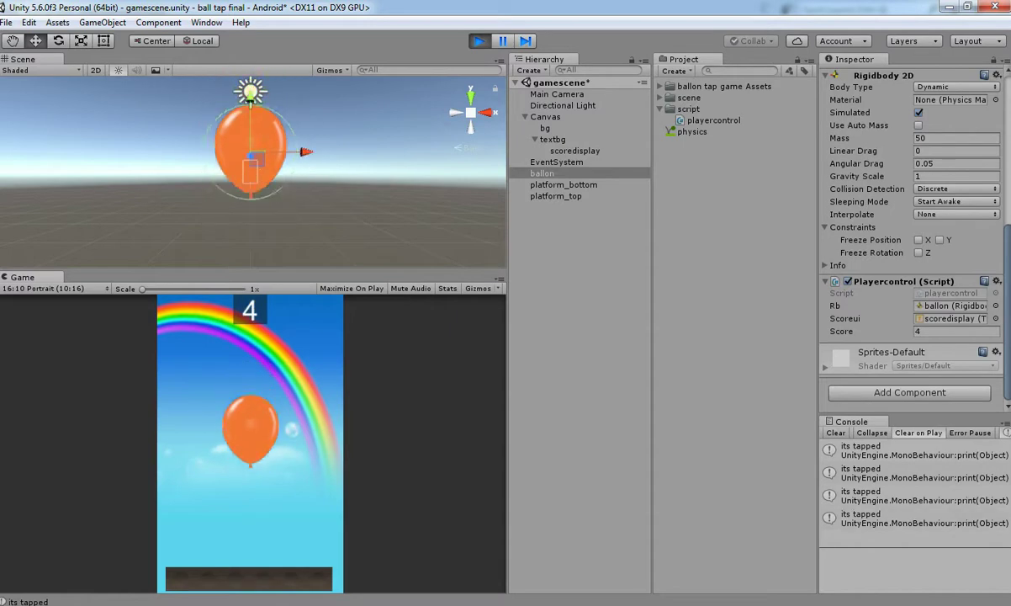
{"action": "left_click", "coordinate": [251, 450]}
{"action": "left_click", "coordinate": [250, 471]}
{"action": "left_click", "coordinate": [250, 434]}
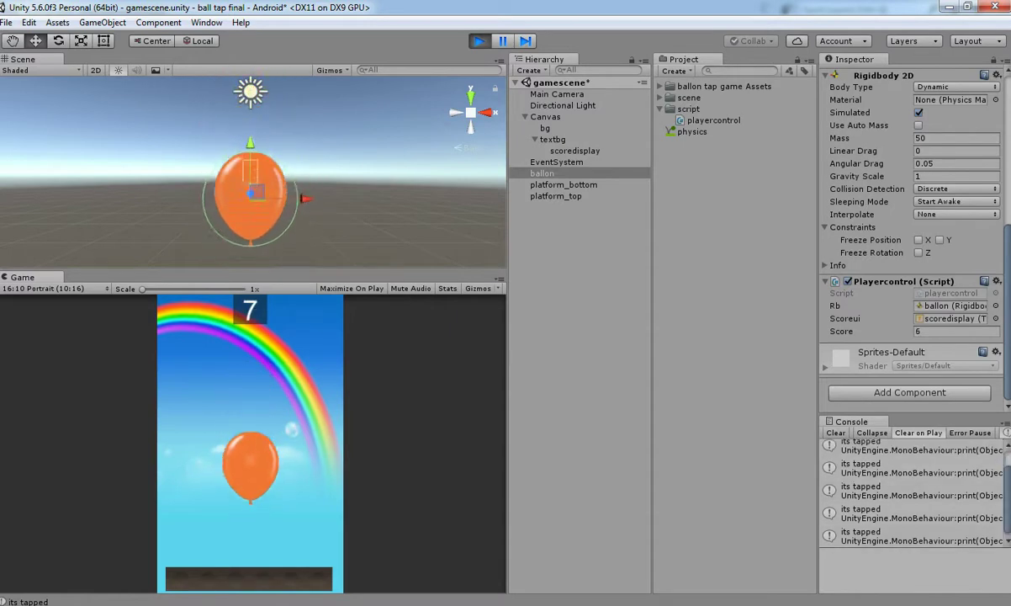
{"action": "left_click", "coordinate": [250, 434]}
{"action": "left_click", "coordinate": [250, 454]}
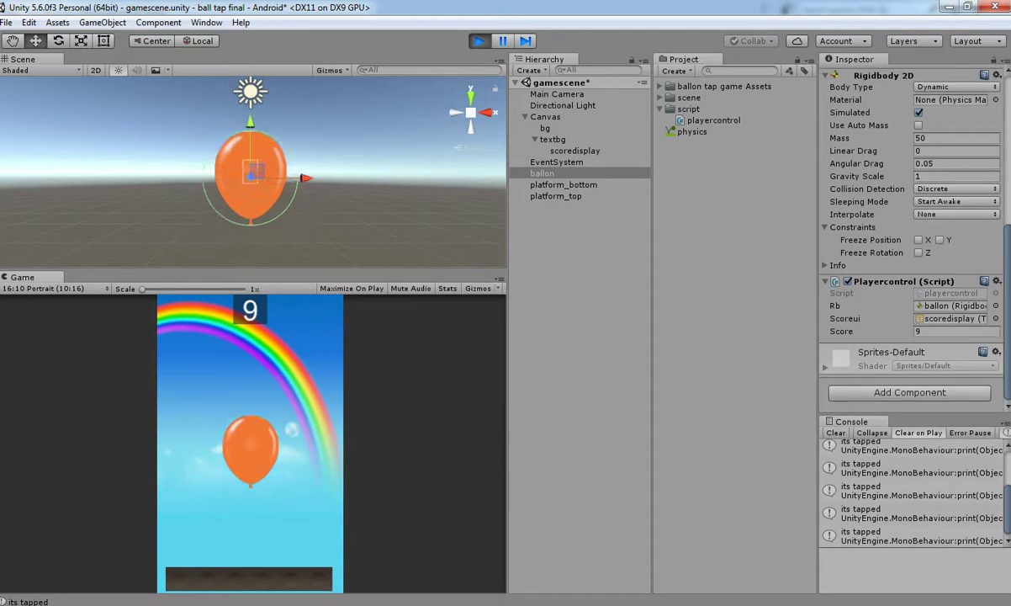
{"action": "left_click", "coordinate": [250, 441]}
{"action": "left_click", "coordinate": [249, 404]}
{"action": "left_click", "coordinate": [250, 454]}
{"action": "left_click", "coordinate": [249, 446]}
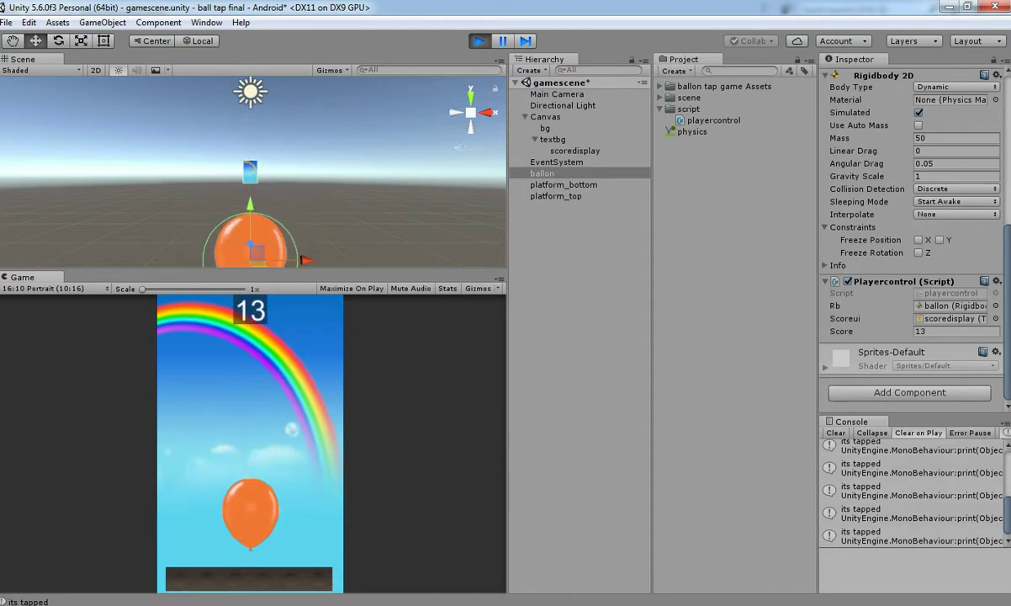
{"action": "left_click", "coordinate": [250, 518]}
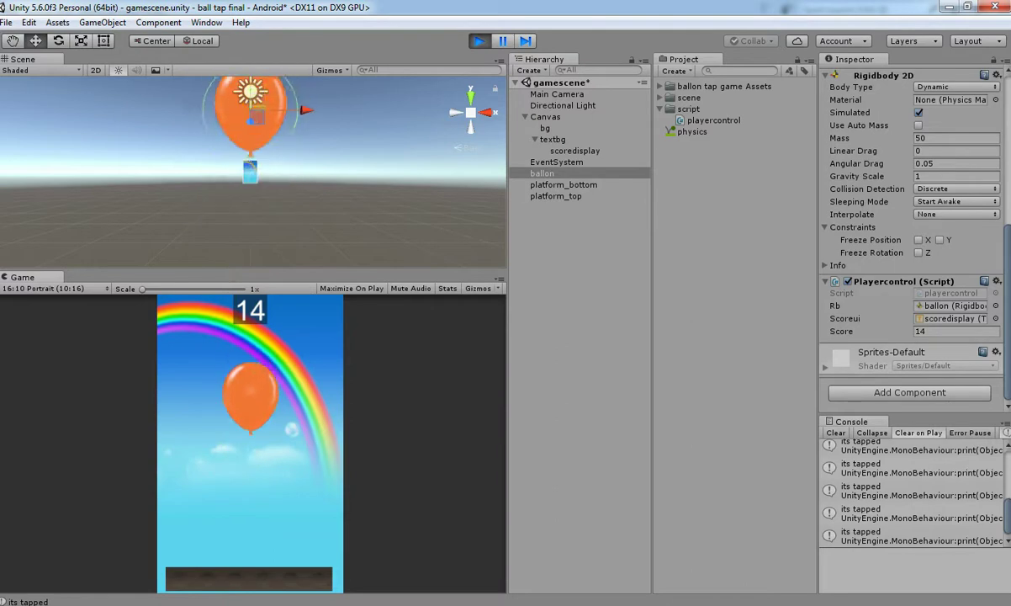
{"action": "left_click", "coordinate": [250, 471]}
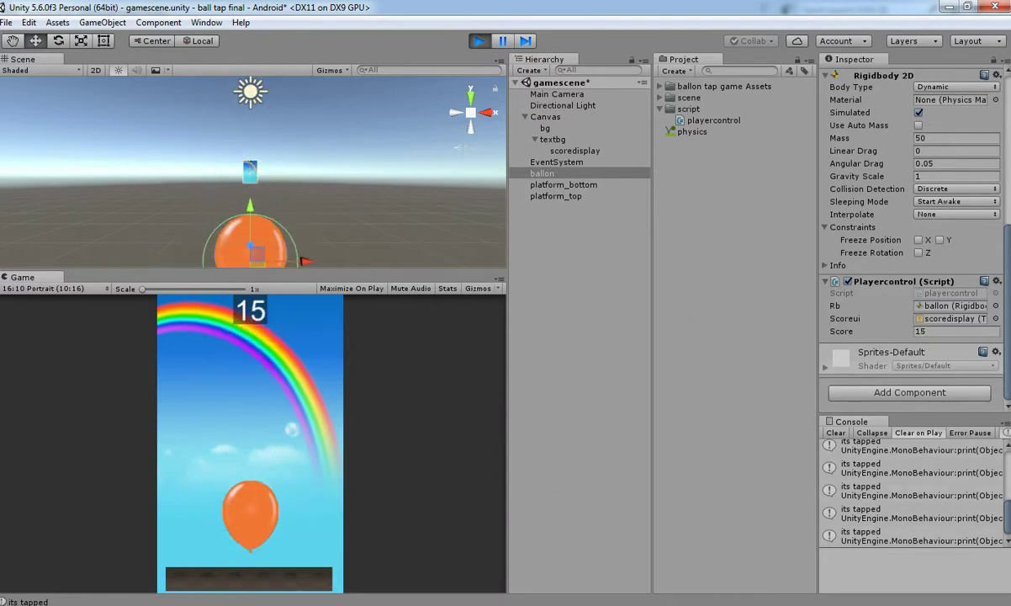
Examine platform_bottom and platform_top in the scene while the game is running
{"action": "left_click", "coordinate": [563, 184]}
{"action": "key", "text": "f"}
{"action": "double_click", "coordinate": [556, 196]}
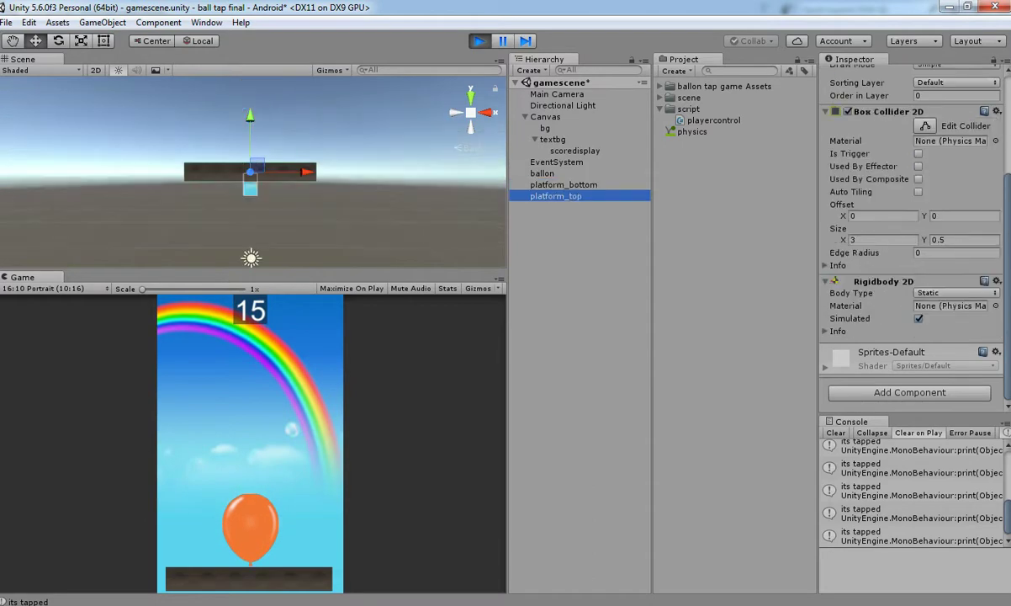
{"action": "double_click", "coordinate": [563, 184]}
{"action": "double_click", "coordinate": [556, 196]}
{"action": "double_click", "coordinate": [564, 184]}
{"action": "left_click", "coordinate": [556, 196]}
{"action": "scroll", "coordinate": [250, 173], "scroll_direction": "up", "scroll_amount": 3}
{"action": "left_click", "coordinate": [251, 173]}
{"action": "double_click", "coordinate": [556, 196]}
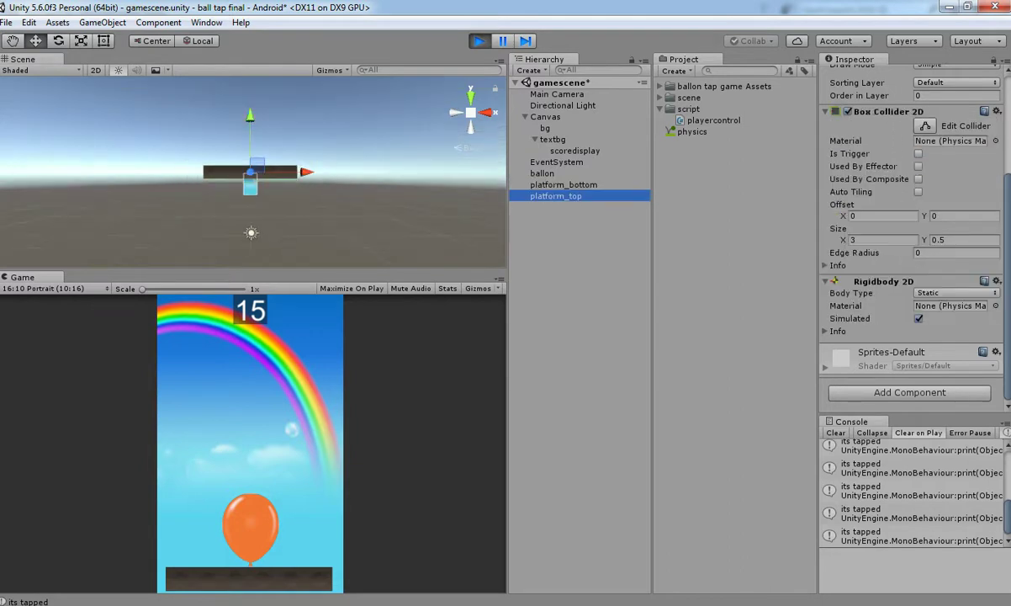
Tap the balloon twice more, check the two platforms again, and stop playback
{"action": "left_click", "coordinate": [251, 513]}
{"action": "left_click", "coordinate": [251, 437]}
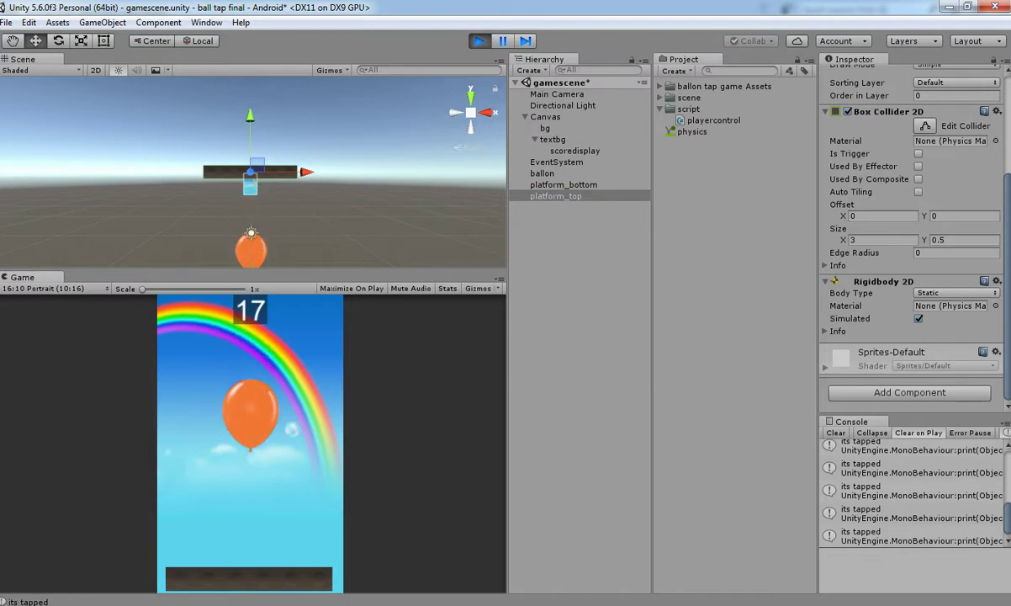
{"action": "left_click", "coordinate": [564, 185]}
{"action": "left_click", "coordinate": [556, 196]}
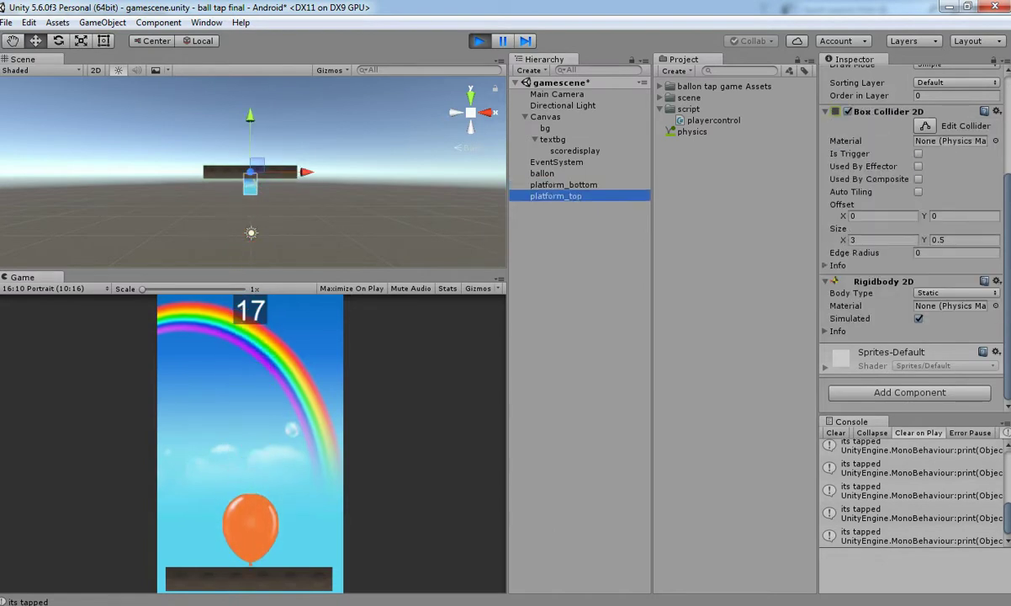
{"action": "left_click", "coordinate": [479, 41]}
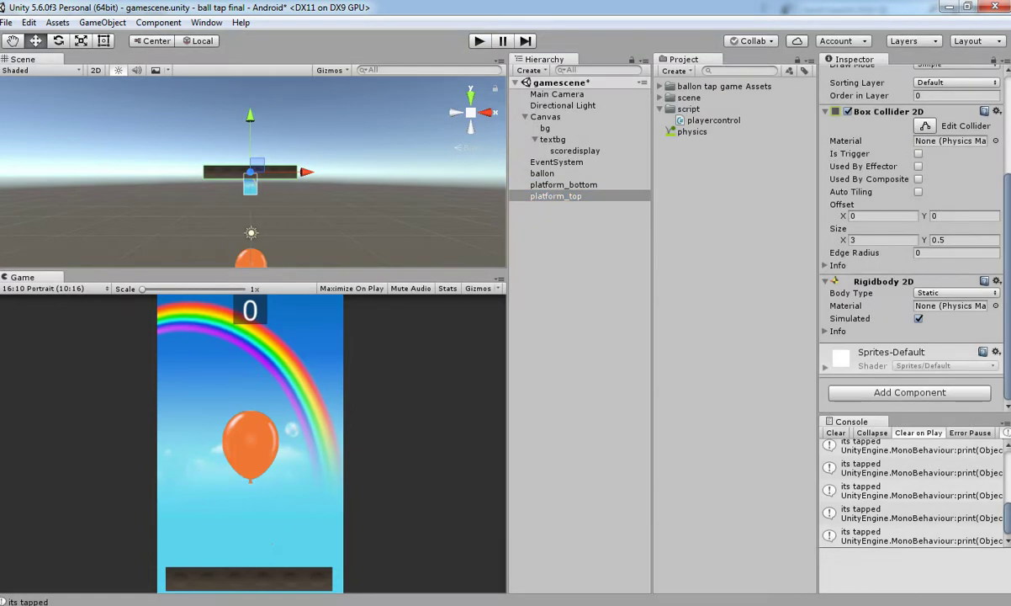
Inspect the properties of platform_bottom and compare it with platform_top outside play mode
{"action": "double_click", "coordinate": [564, 186]}
{"action": "left_click", "coordinate": [556, 196]}
{"action": "left_click", "coordinate": [563, 185]}
{"action": "scroll", "coordinate": [910, 239], "scroll_direction": "up", "scroll_amount": 4}
{"action": "left_click", "coordinate": [906, 76]}
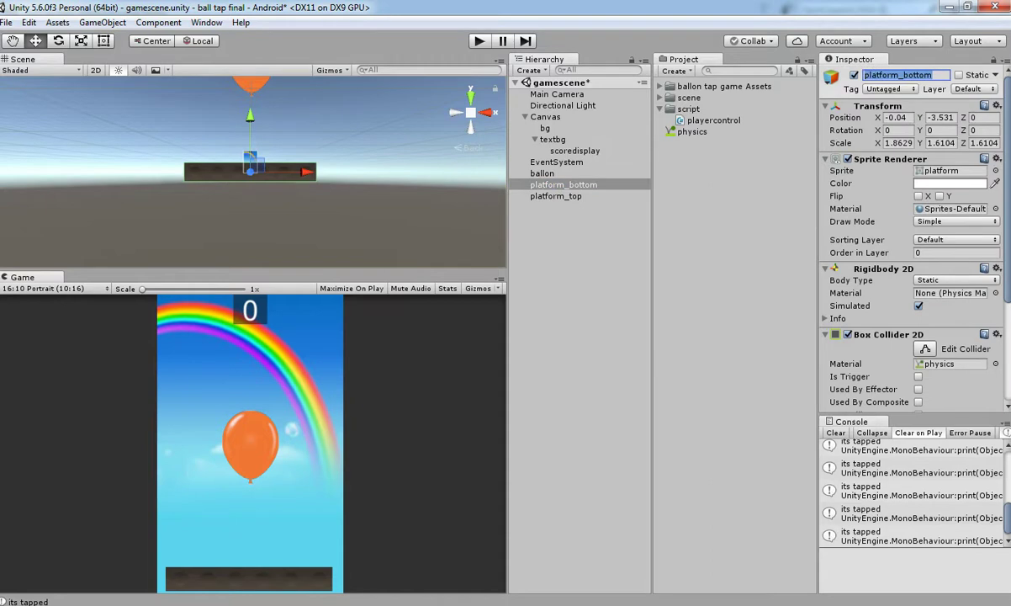
{"action": "left_click", "coordinate": [556, 196]}
{"action": "left_click", "coordinate": [563, 185]}
Switch to Visual Studio, add a public OnCollisionEnter2D(Collision2D collision) method below OnMouseDown, and save the script
{"action": "key", "text": "alt+Tab"}
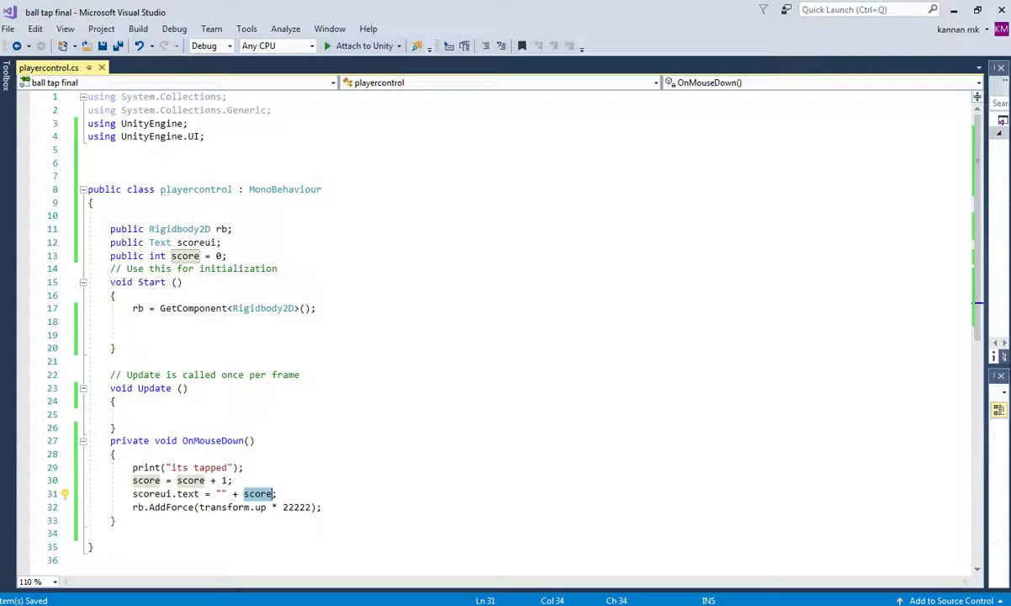
{"action": "left_click", "coordinate": [116, 521]}
{"action": "key", "text": "Return"}
{"action": "type", "text": "pu"}
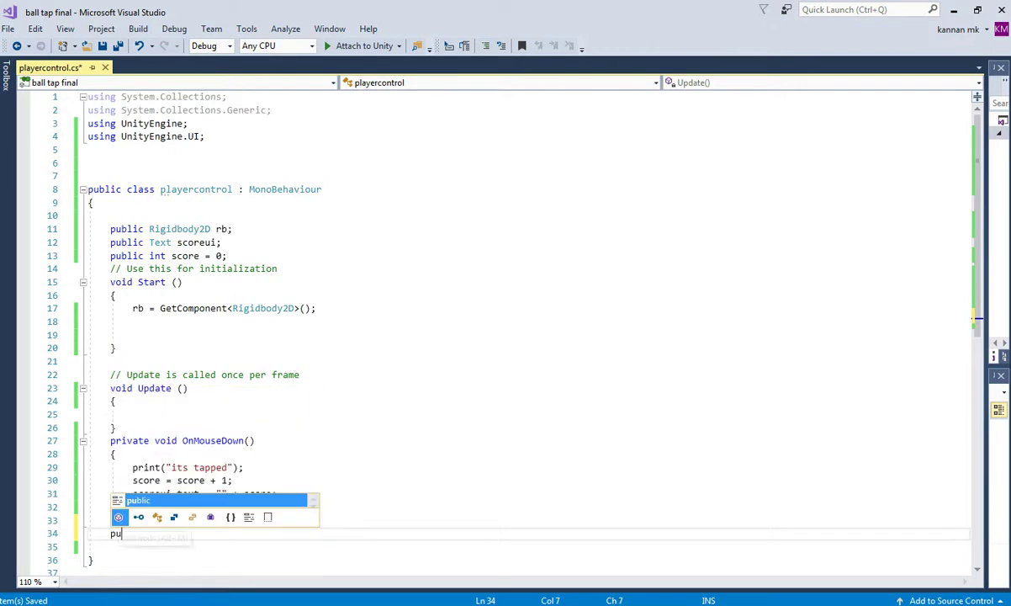
{"action": "type", "text": "blic void"}
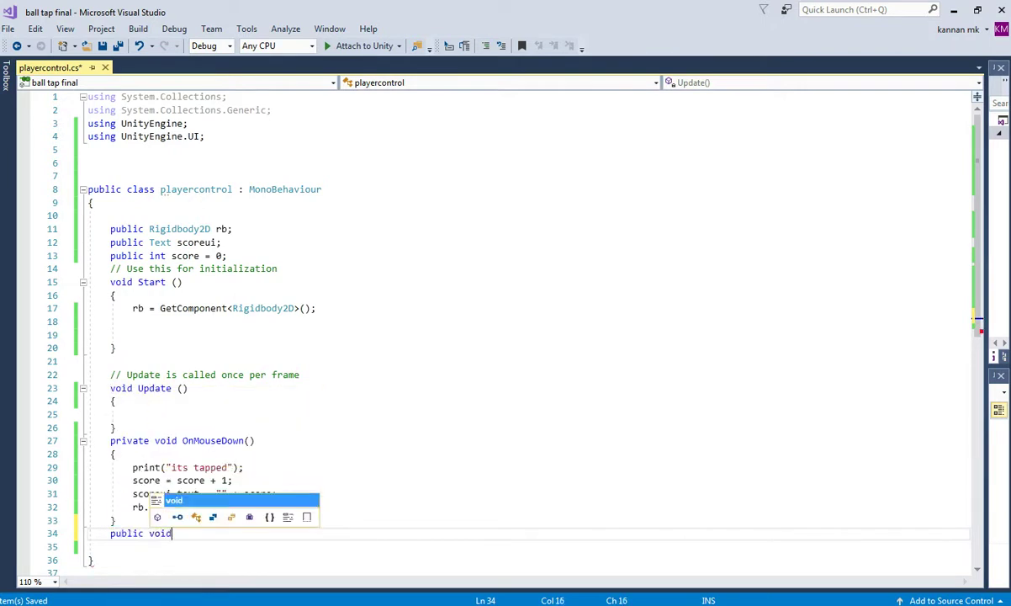
{"action": "type", "text": " Onco"}
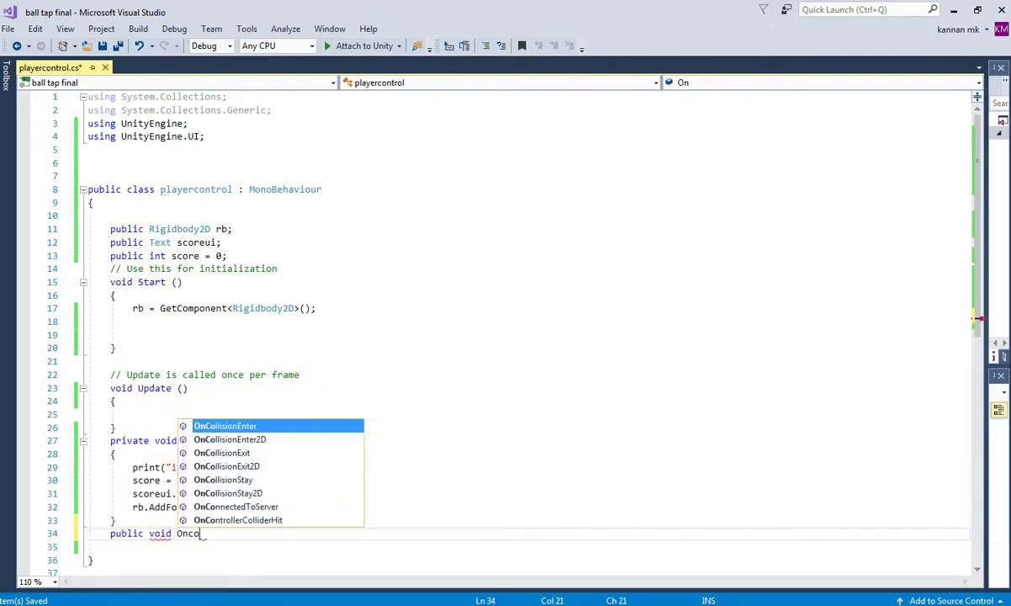
{"action": "key", "text": "Down"}
{"action": "key", "text": "Return"}
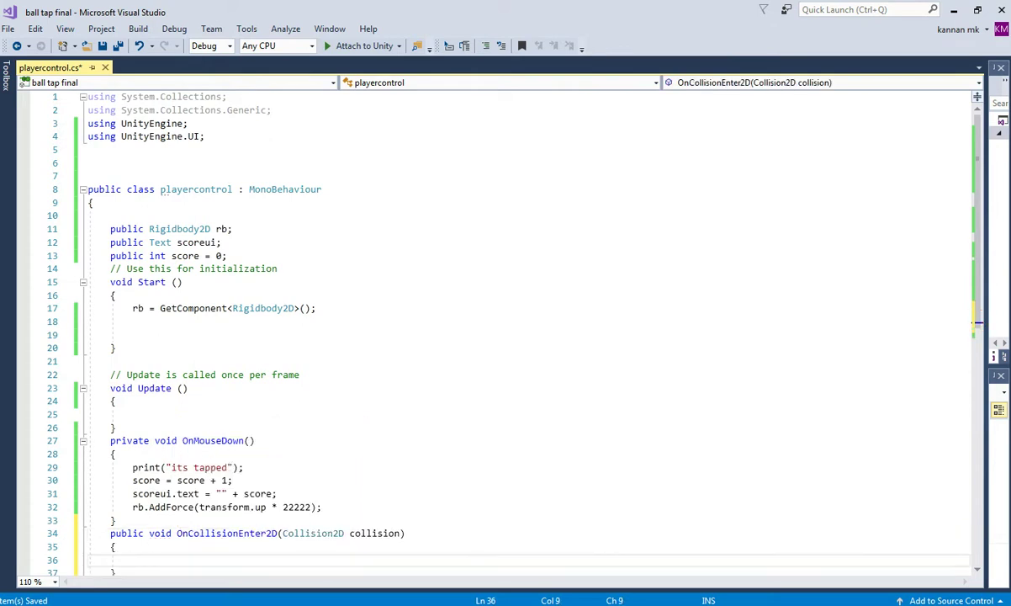
{"action": "scroll", "coordinate": [505, 336], "scroll_direction": "down", "scroll_amount": 1}
{"action": "key", "text": "ctrl+s"}
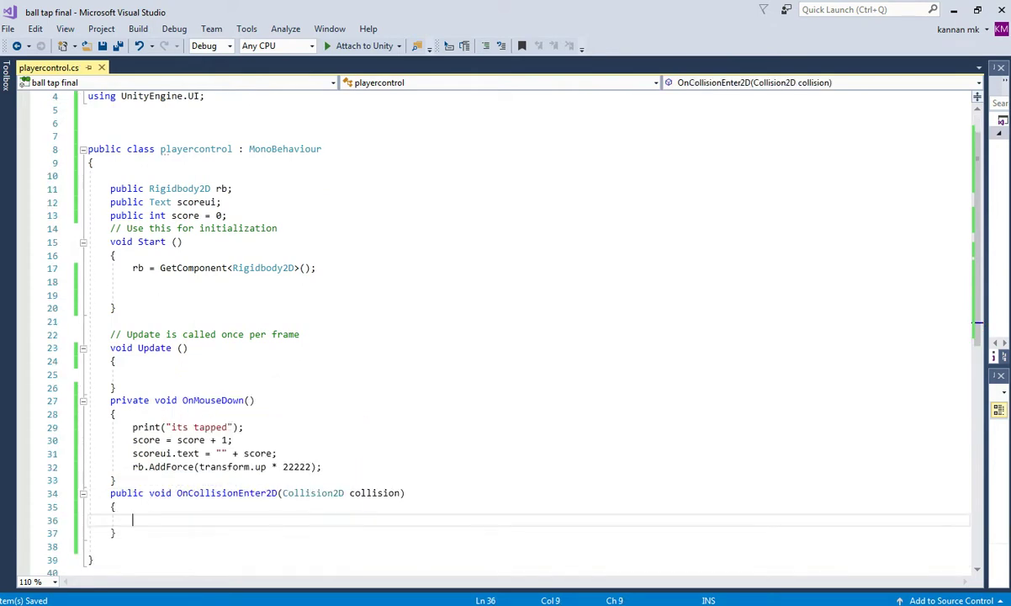
Move the print("its tapped") line from OnMouseDown into the OnCollisionEnter2D body and save the script
{"action": "left_click_drag", "start_coordinate": [243, 427], "coordinate": [148, 426]}
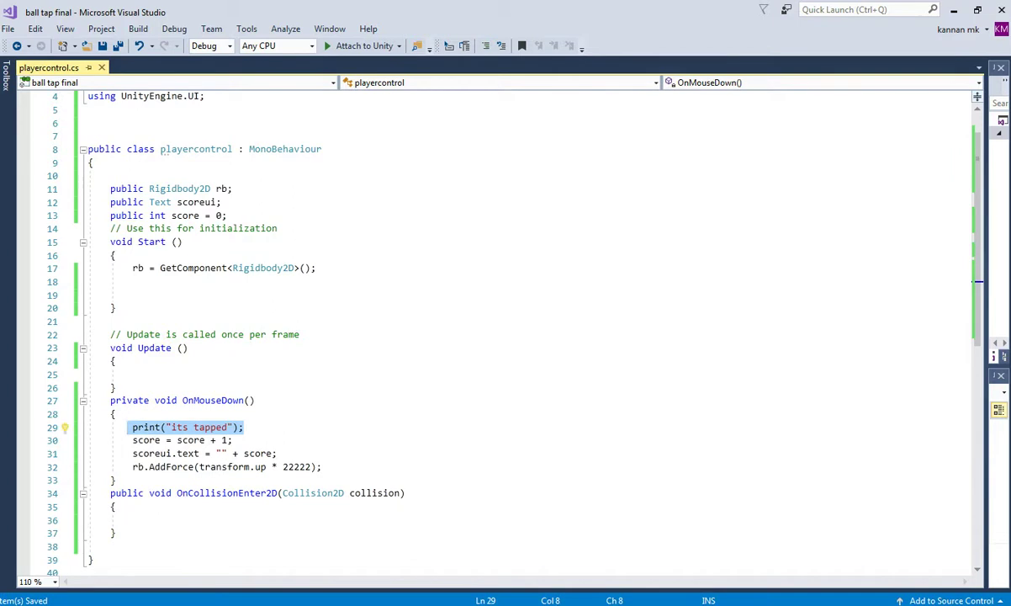
{"action": "key", "text": "ctrl+x"}
{"action": "left_click", "coordinate": [231, 520]}
{"action": "key", "text": "ctrl+v"}
{"action": "key", "text": "ctrl+s"}
Append + collision.gameObject.name to the "its tapped" print statement in OnCollisionEnter2D and save the script
{"action": "left_click", "coordinate": [228, 519]}
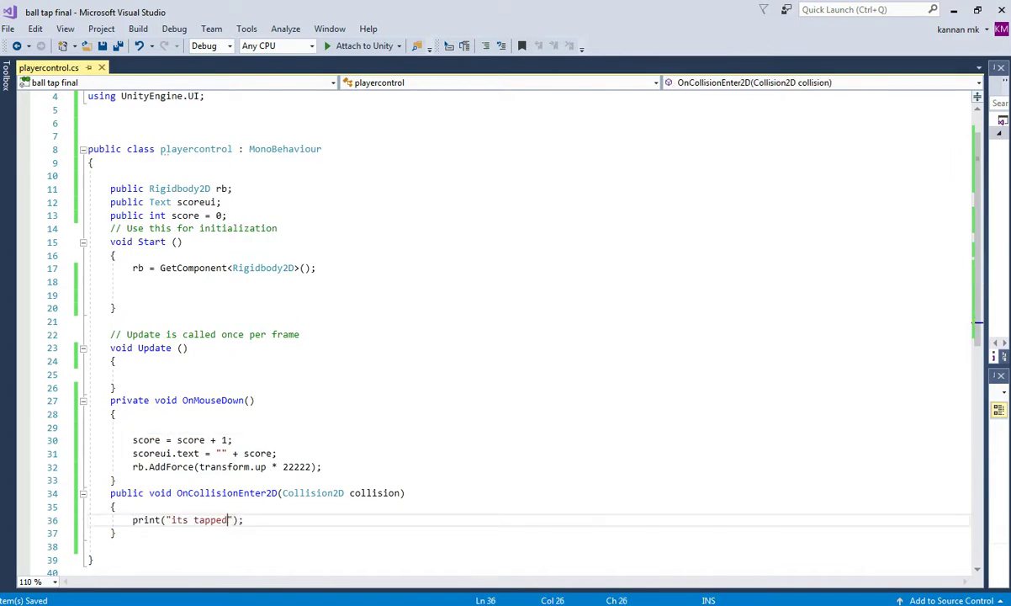
{"action": "key", "text": "Right"}
{"action": "type", "text": "+"}
{"action": "type", "text": "oth"}
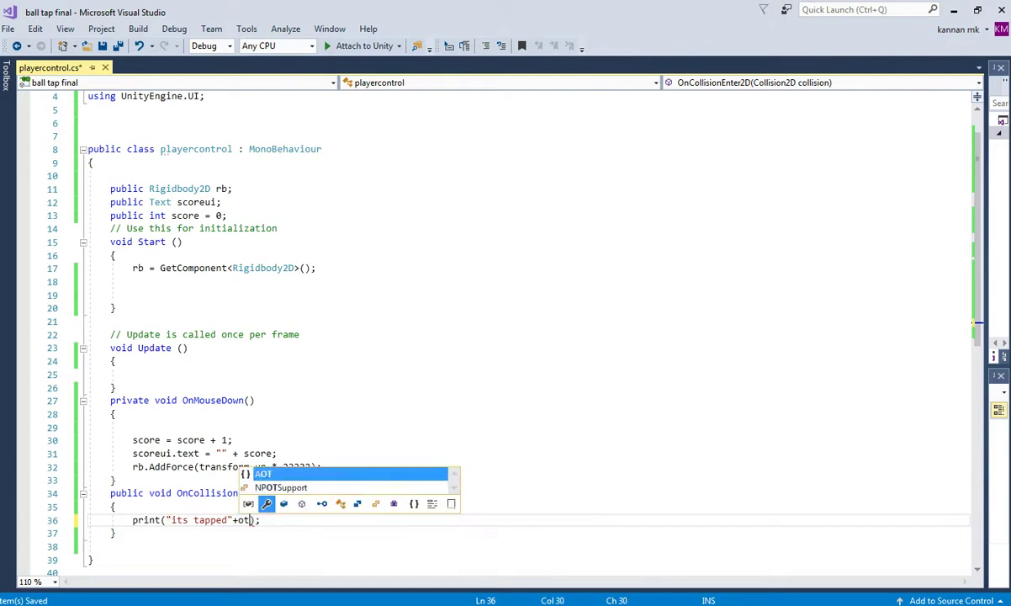
{"action": "key", "text": "BackSpace"}
{"action": "key", "text": "BackSpace"}
{"action": "key", "text": "BackSpace"}
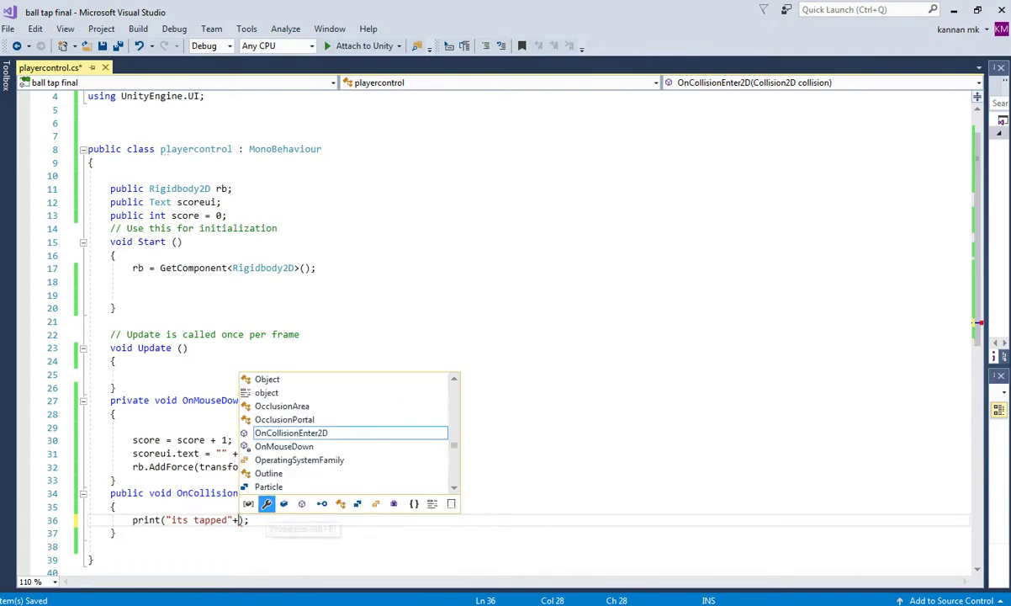
{"action": "left_click", "coordinate": [386, 492]}
{"action": "double_click", "coordinate": [384, 493]}
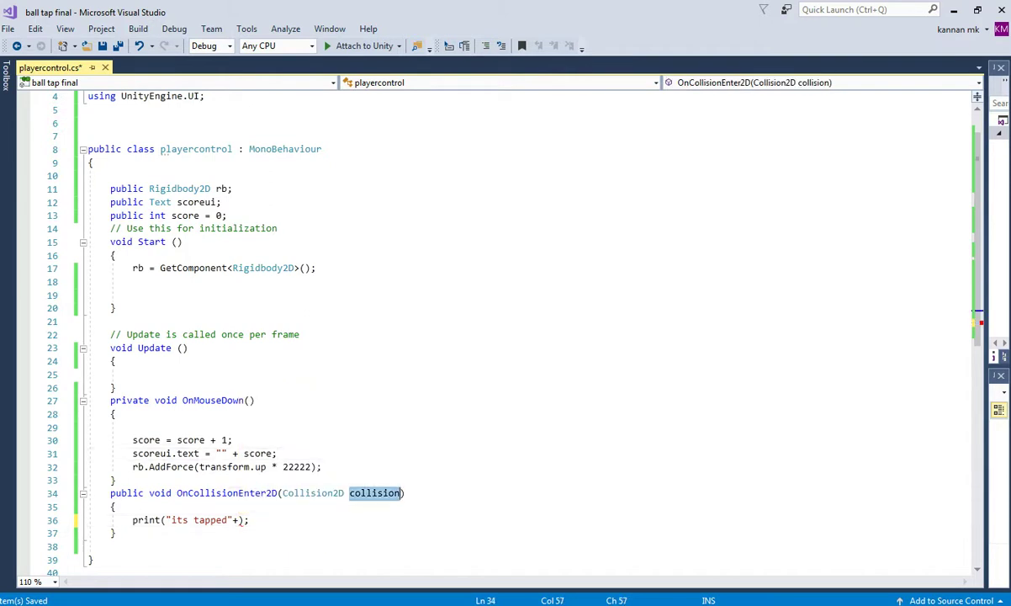
{"action": "left_click", "coordinate": [239, 519]}
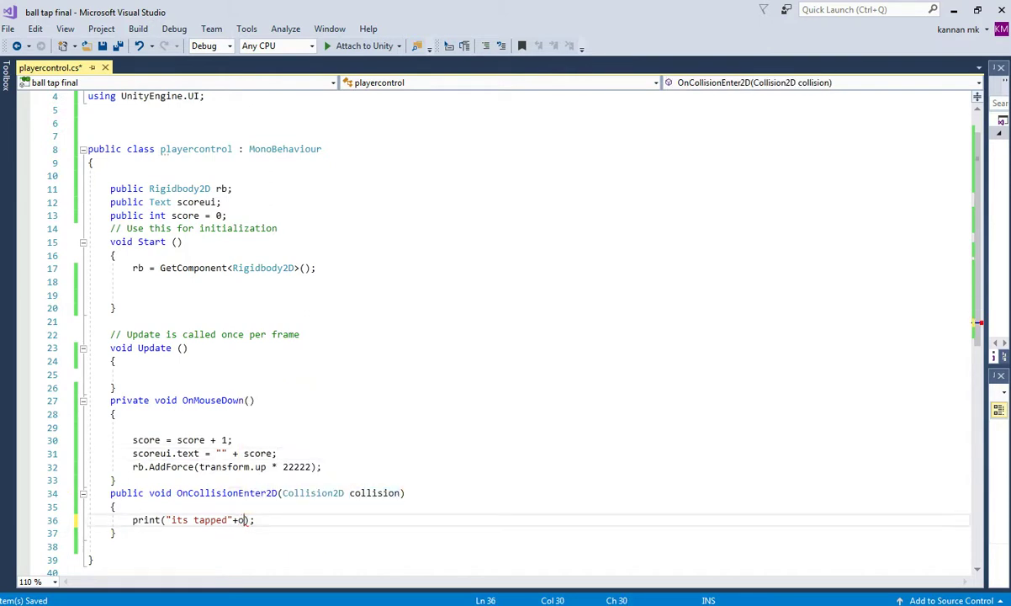
{"action": "type", "text": "collision.gameObject."}
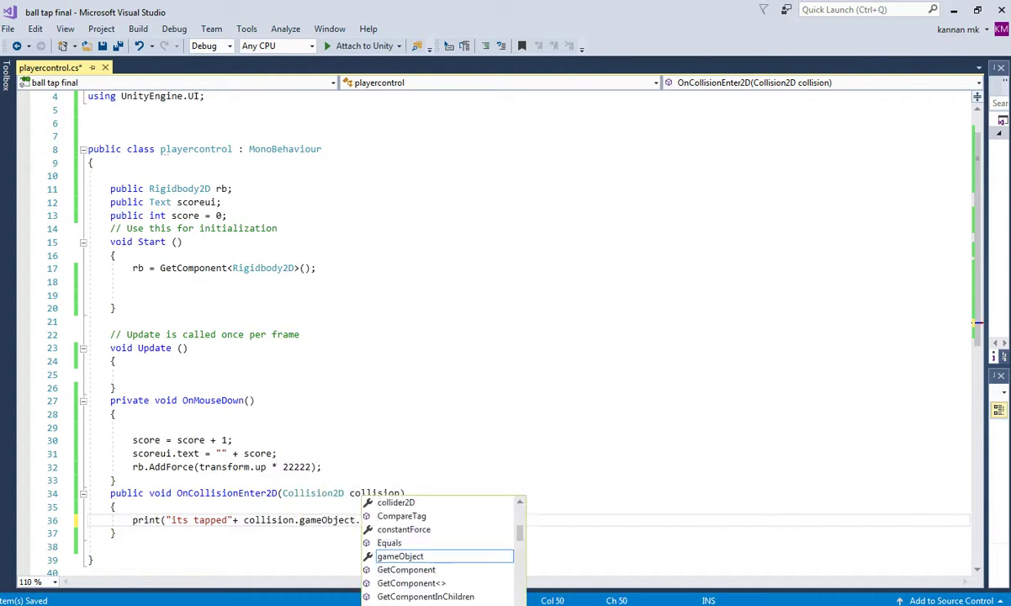
{"action": "type", "text": "name);"}
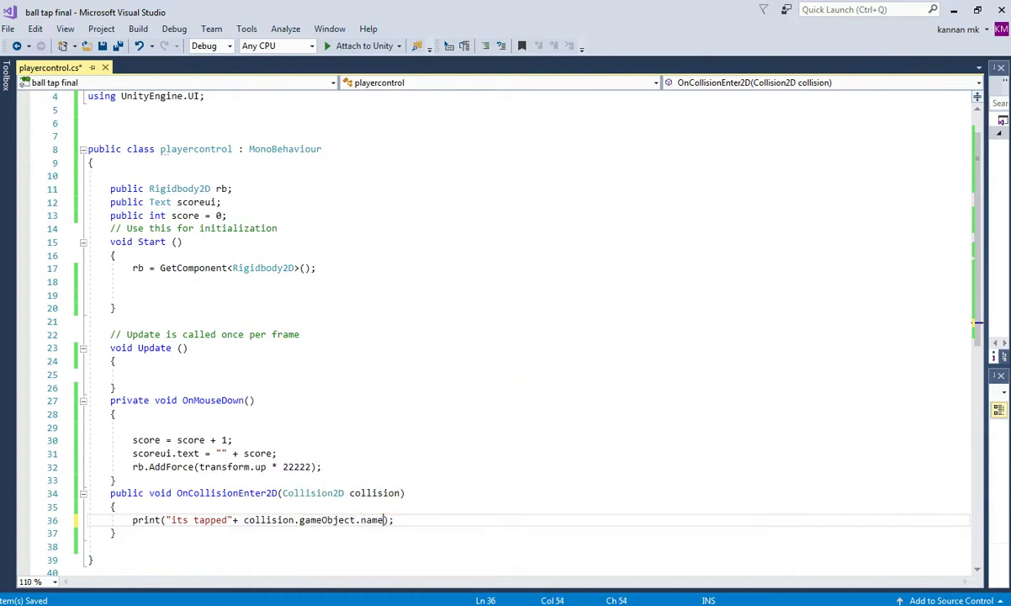
{"action": "key", "text": "ctrl+s"}
Run the game in Unity, inspect a collision message in the widened Console, and clear the log
{"action": "key", "text": "alt+Tab"}
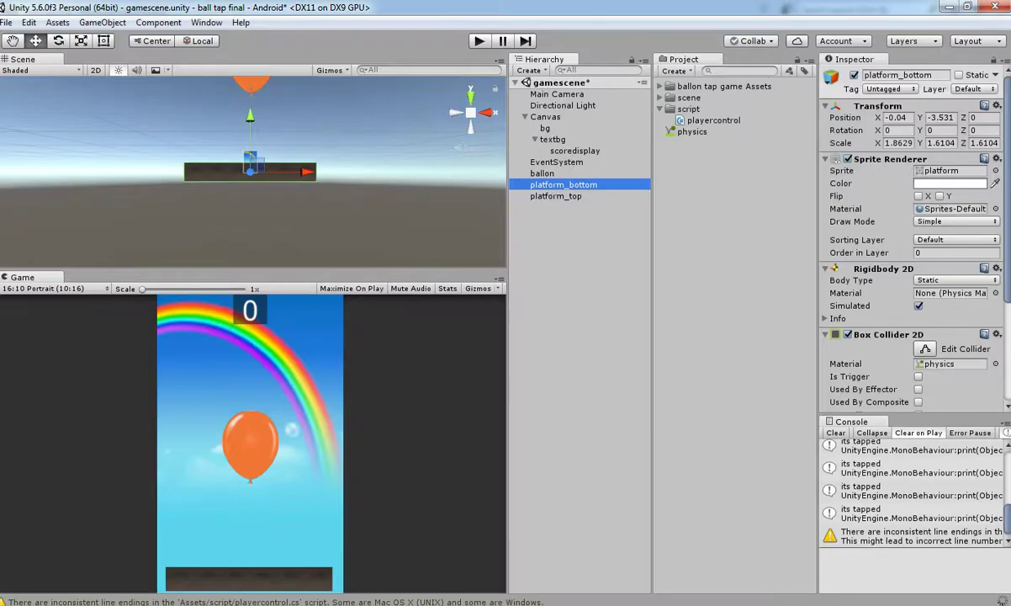
{"action": "key", "text": "ctrl+p"}
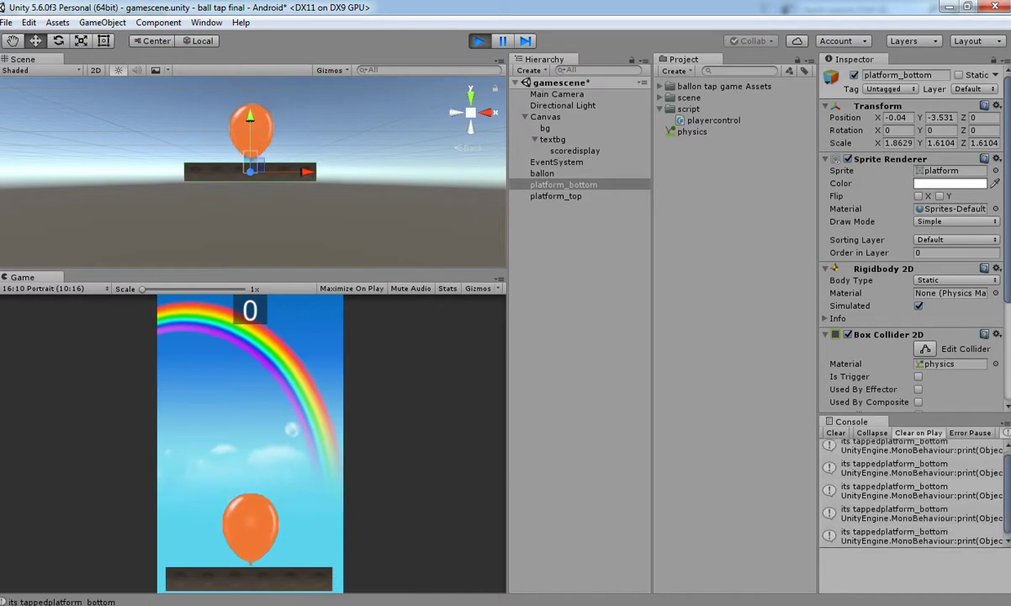
{"action": "left_click", "coordinate": [895, 469]}
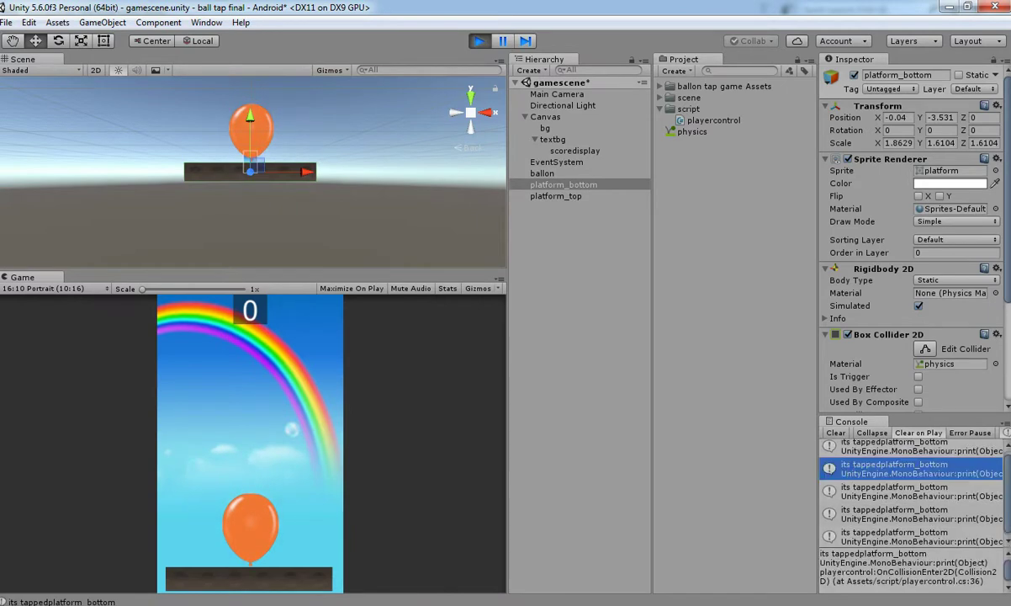
{"action": "left_click_drag", "start_coordinate": [818, 471], "coordinate": [561, 471]}
{"action": "left_click", "coordinate": [578, 432]}
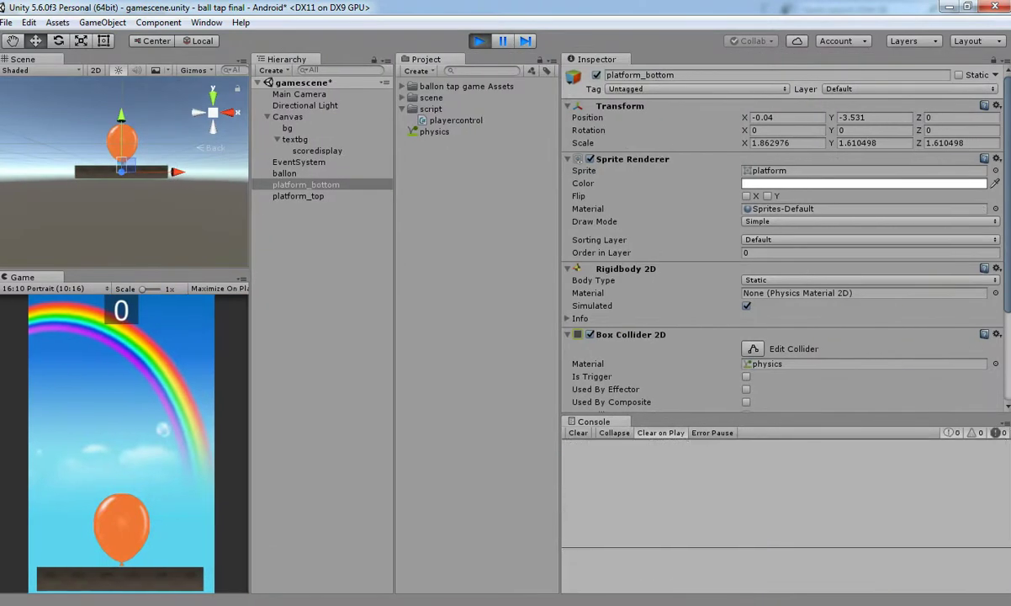
Tap the balloon twice, examine the logged platform_top collision, stop playback, and restore the panel widths
{"action": "left_click", "coordinate": [122, 505]}
{"action": "left_click", "coordinate": [122, 438]}
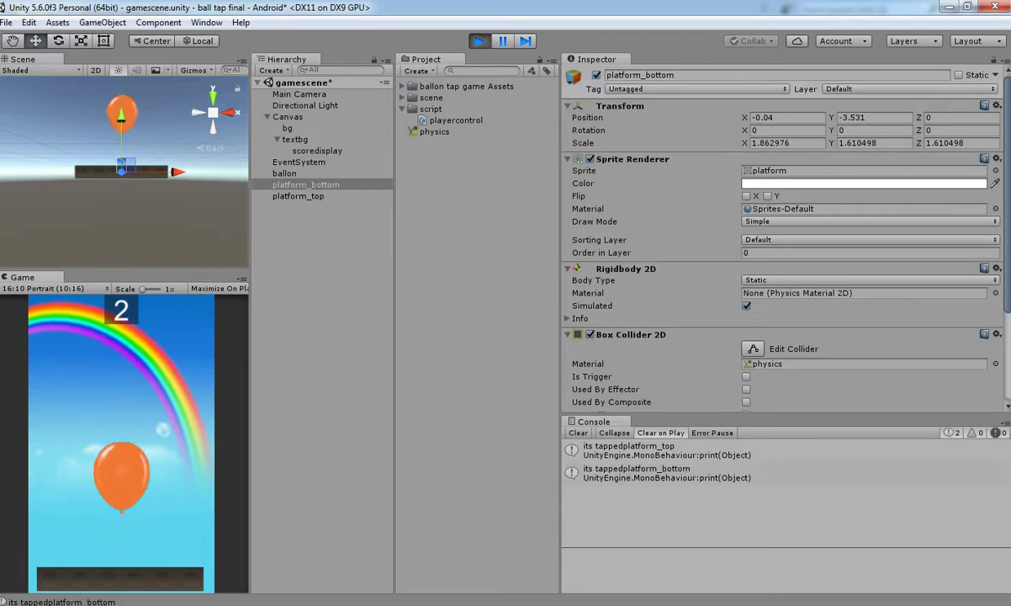
{"action": "left_click", "coordinate": [643, 451]}
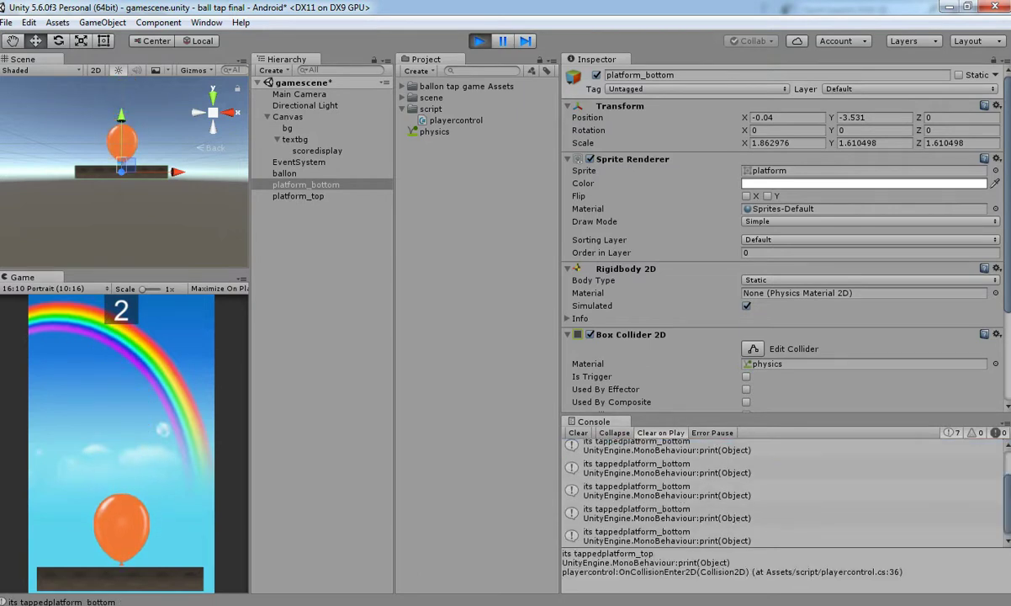
{"action": "key", "text": "ctrl+p"}
{"action": "left_click_drag", "start_coordinate": [251, 227], "coordinate": [508, 227]}
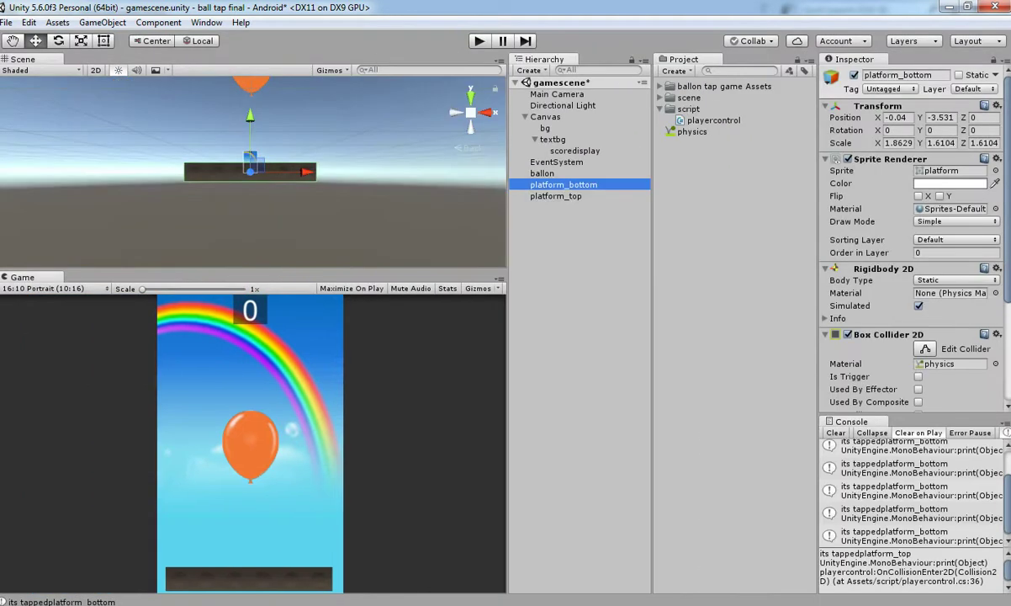
Return to Visual Studio and begin an if statement below the print line in OnCollisionEnter2D
{"action": "key", "text": "alt+Tab"}
{"action": "left_click_drag", "start_coordinate": [133, 520], "coordinate": [389, 519]}
{"action": "left_click", "coordinate": [396, 520]}
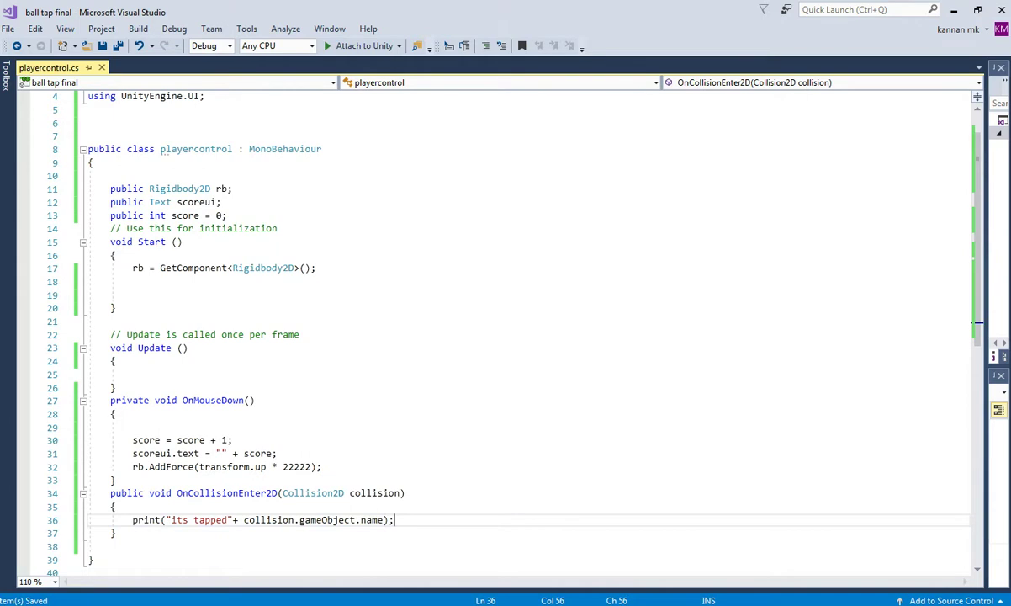
{"action": "scroll", "coordinate": [393, 519], "scroll_direction": "down", "scroll_amount": 1}
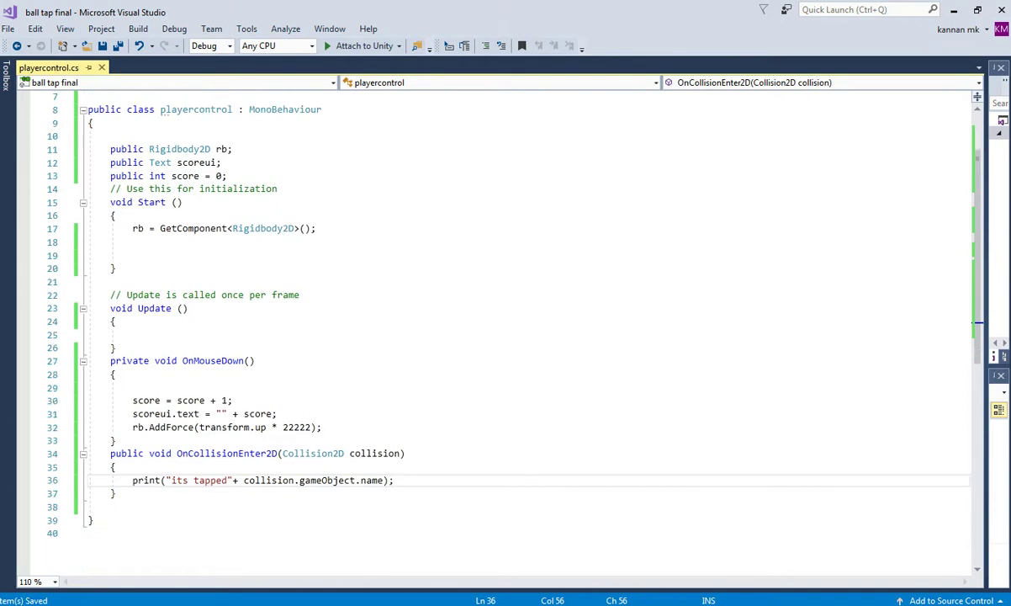
{"action": "key", "text": "Return"}
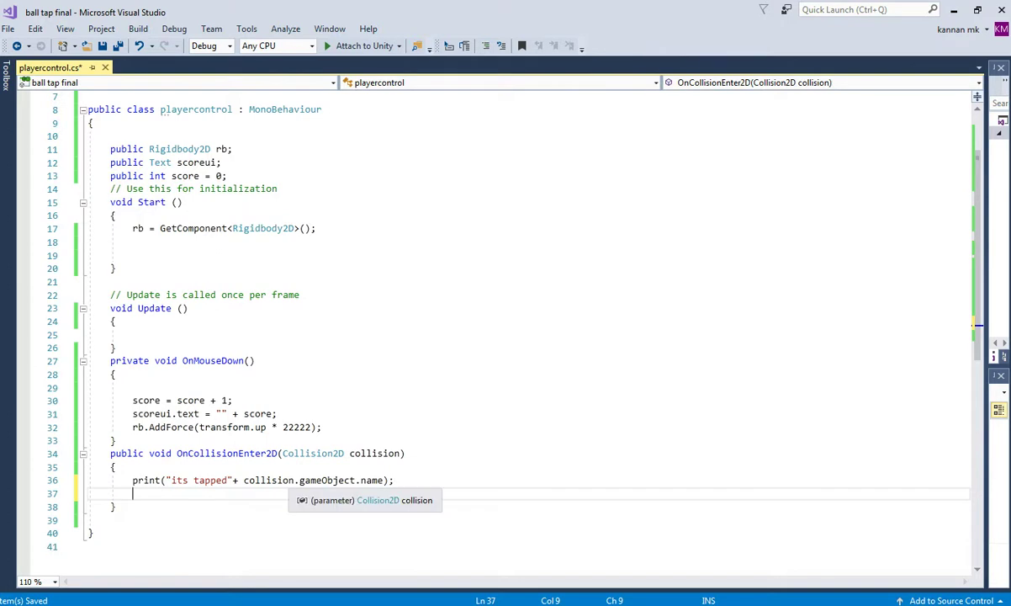
{"action": "type", "text": "if("}
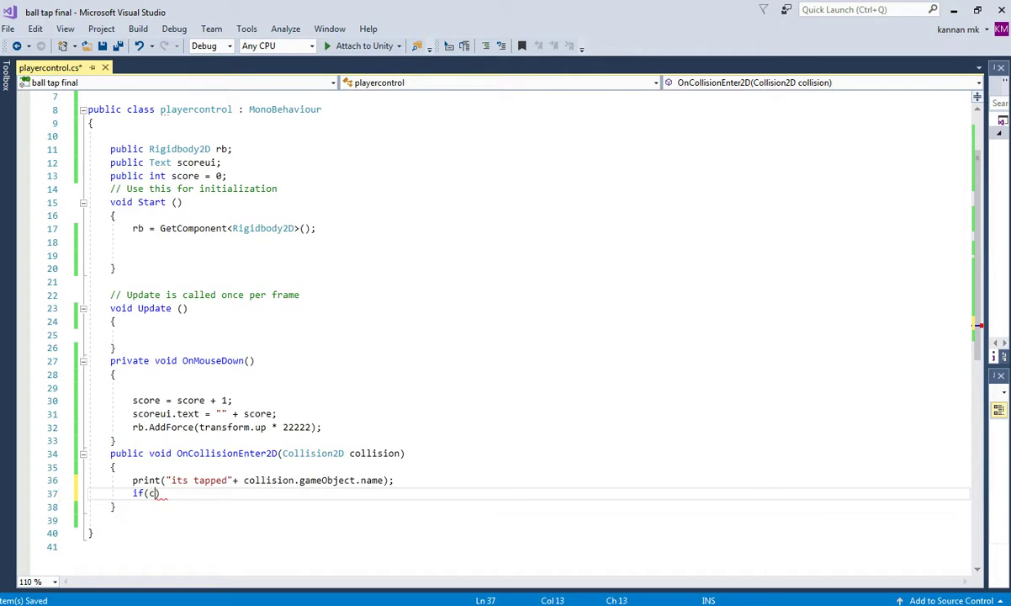
{"action": "type", "text": "col"}
{"action": "left_click", "coordinate": [328, 446]}
{"action": "left_click", "coordinate": [362, 506]}
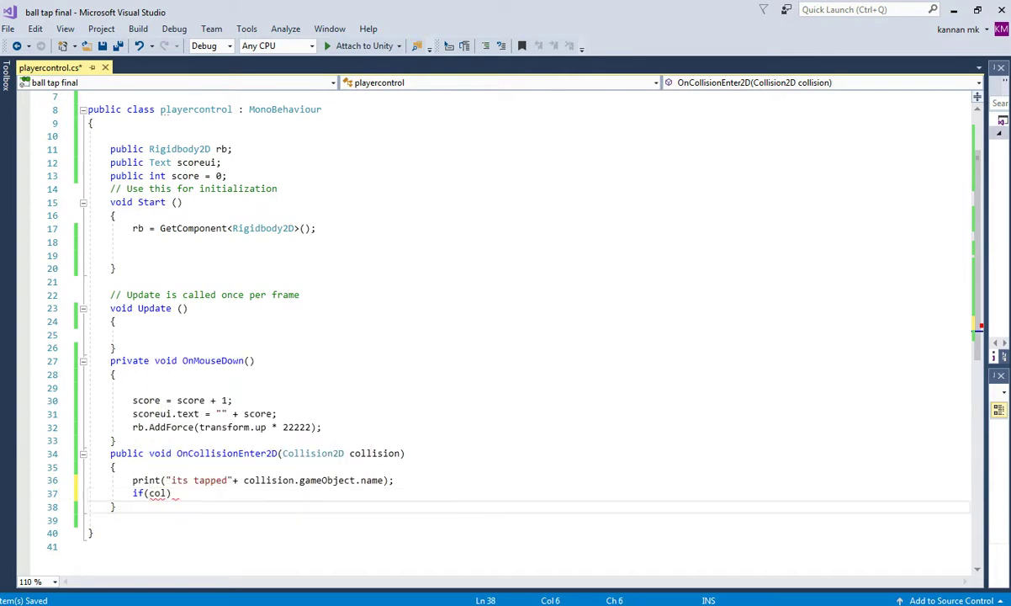
Fill the if condition with collision.gameObject.name copied from the print line, compared using == to an empty string
{"action": "left_click_drag", "start_coordinate": [384, 481], "coordinate": [243, 479]}
{"action": "key", "text": "ctrl+c"}
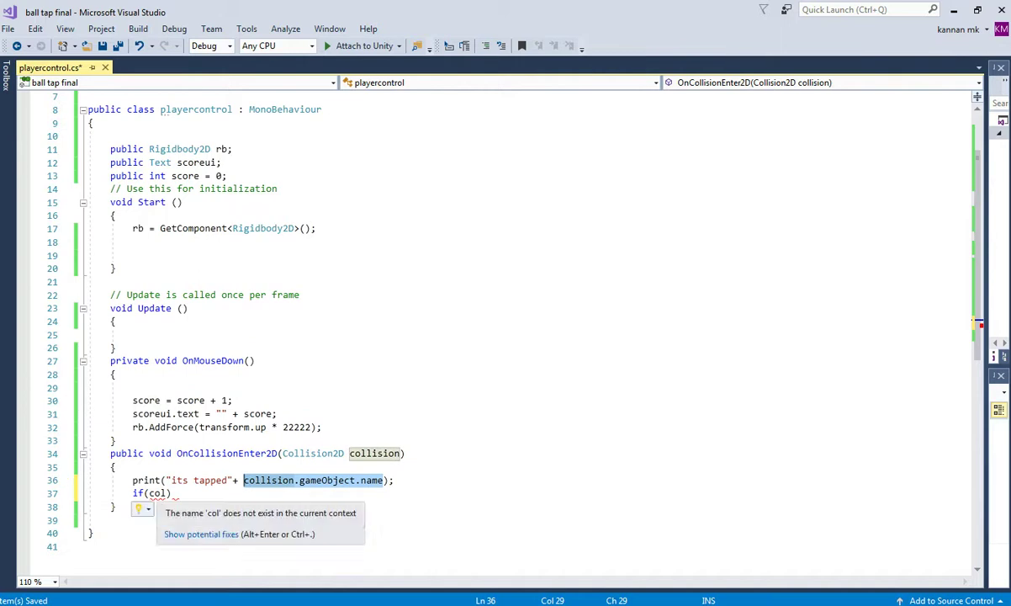
{"action": "double_click", "coordinate": [159, 492]}
{"action": "key", "text": "ctrl+v"}
{"action": "type", "text": "==\"\""}
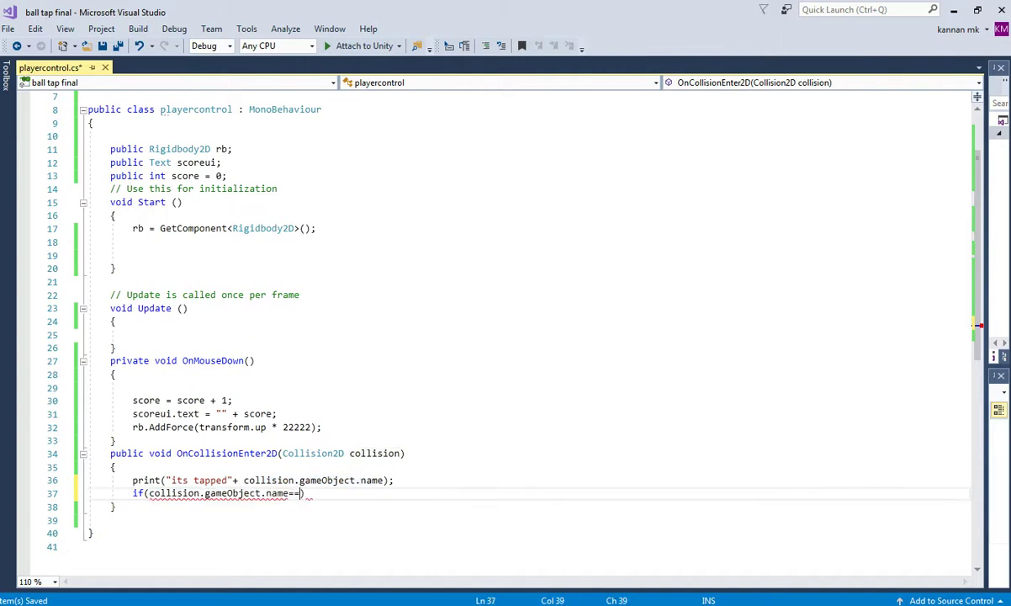
Copy the object name platform_bottom from Unity and paste it between the quotes of the if condition
{"action": "key", "text": "Left"}
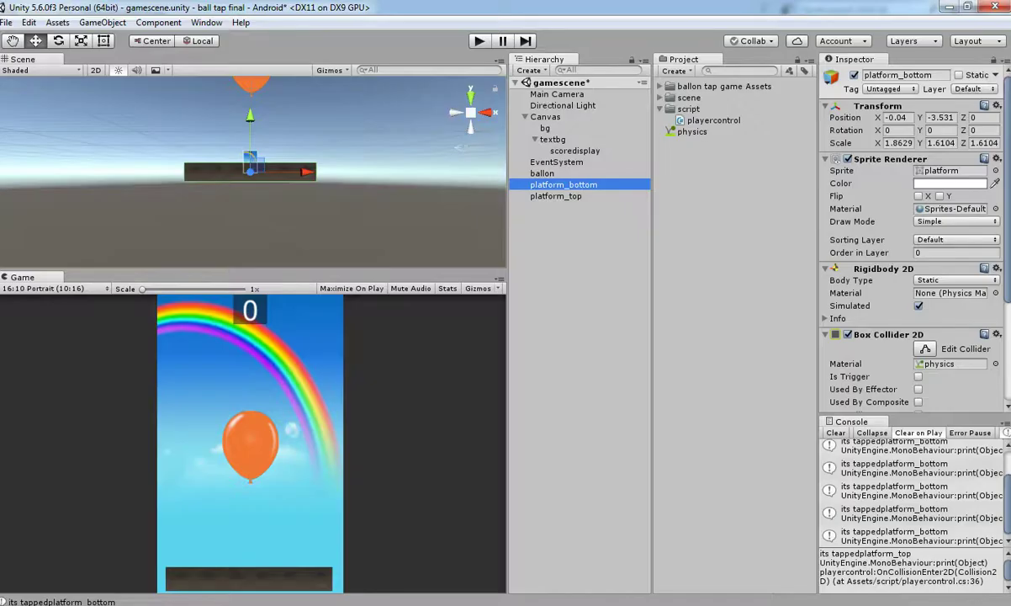
{"action": "left_click", "coordinate": [893, 468]}
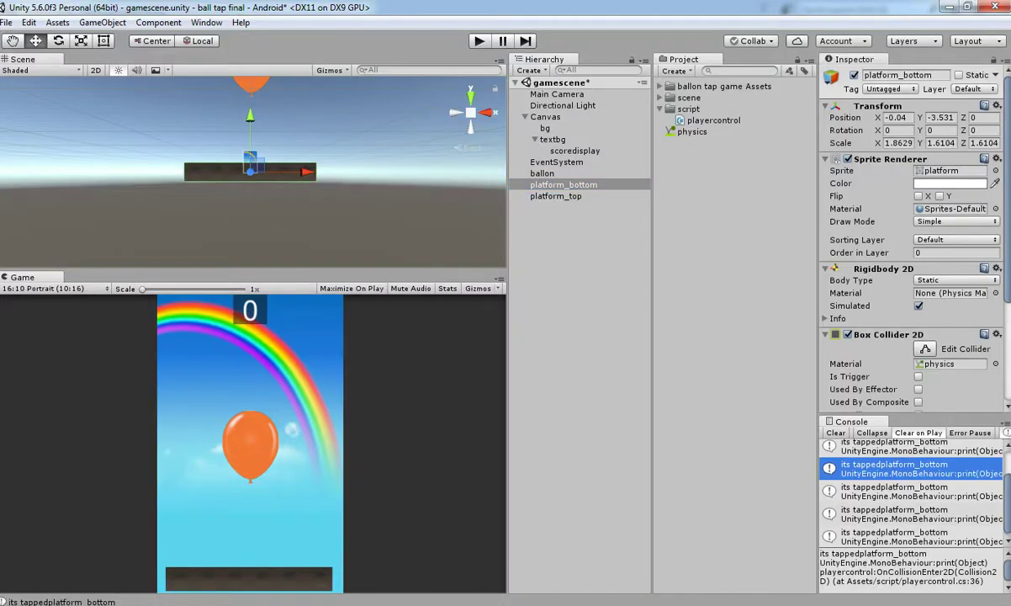
{"action": "left_click", "coordinate": [910, 75]}
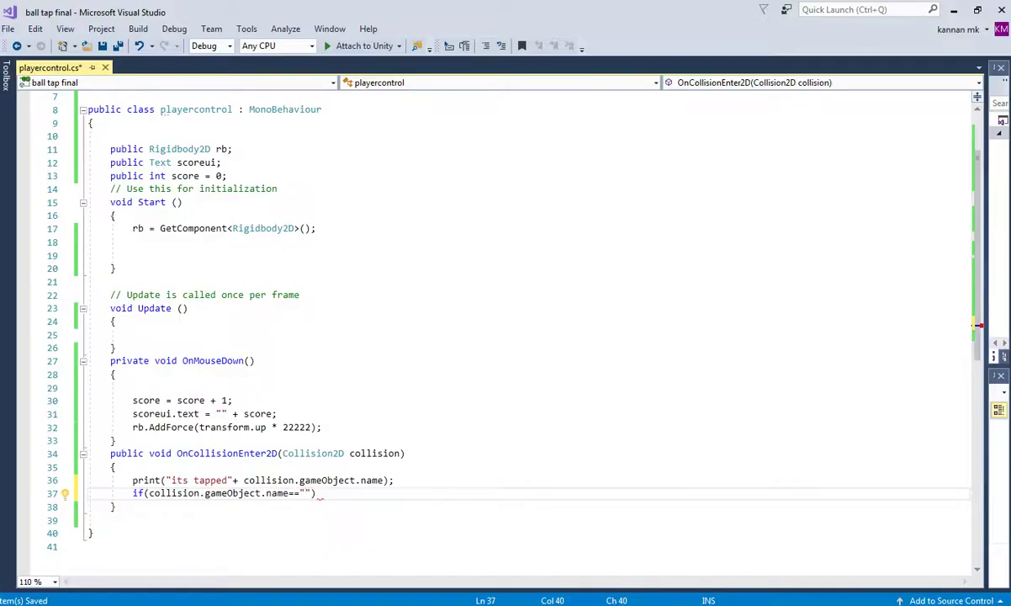
{"action": "key", "text": "ctrl+v"}
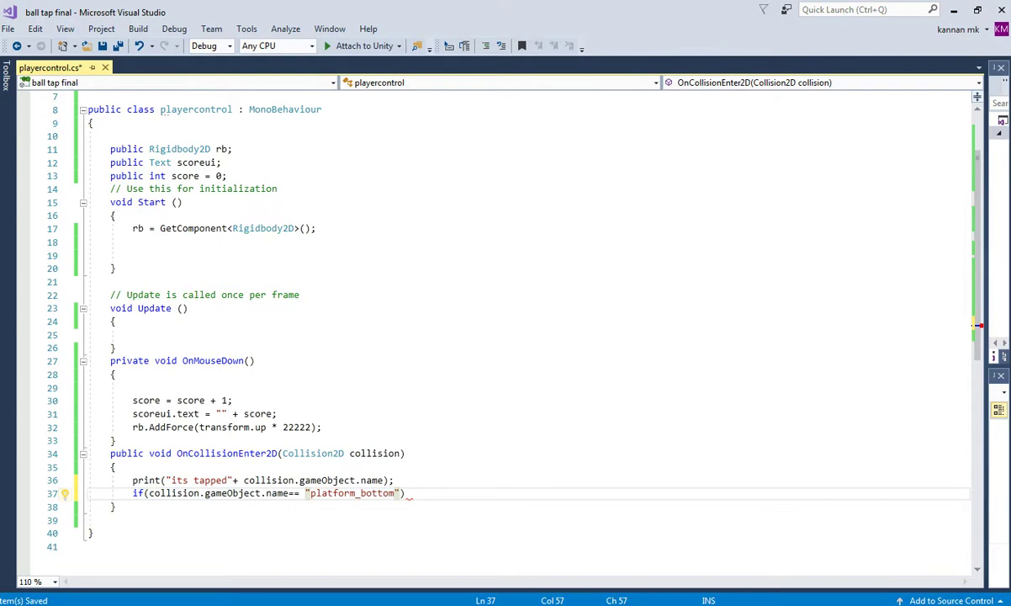
Extend the if condition with || and a copy of the collision.gameObject.name == "platform_bottom" comparison
{"action": "type", "text": "||"}
{"action": "left_click_drag", "start_coordinate": [399, 492], "coordinate": [149, 493]}
{"action": "key", "text": "ctrl+c"}
{"action": "left_click", "coordinate": [412, 493]}
{"action": "key", "text": "ctrl+v"}
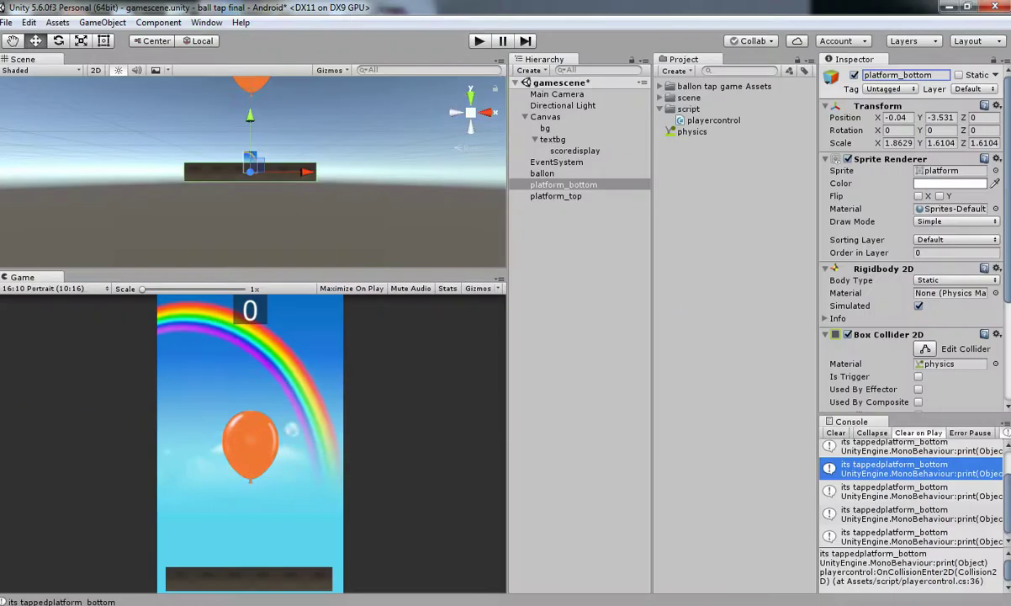
Copy the object name platform_top from Unity and paste it over platform_bottom in the second comparison of the script's if condition
{"action": "left_click", "coordinate": [556, 196]}
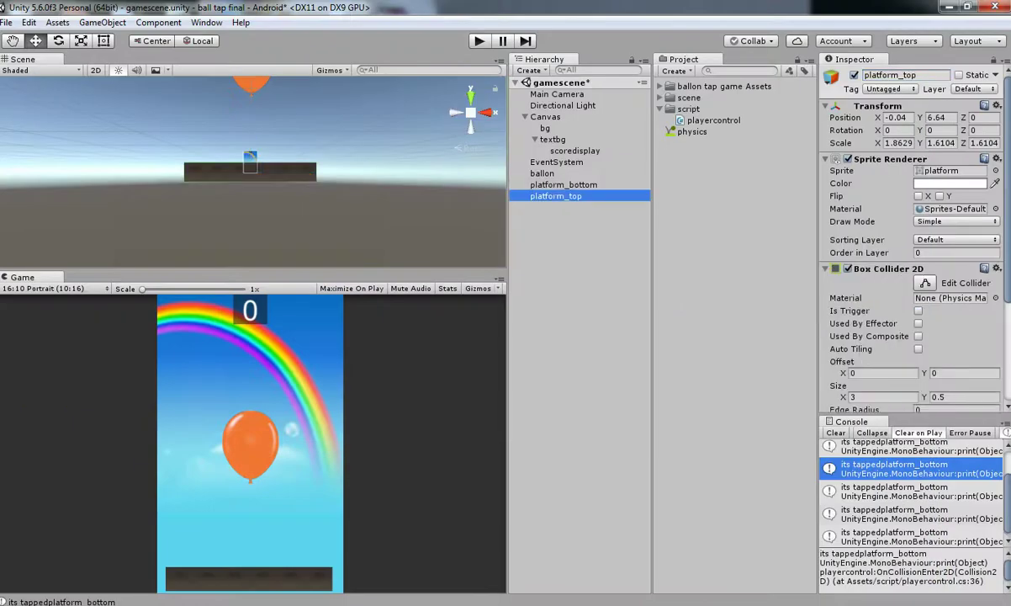
{"action": "left_click", "coordinate": [904, 75]}
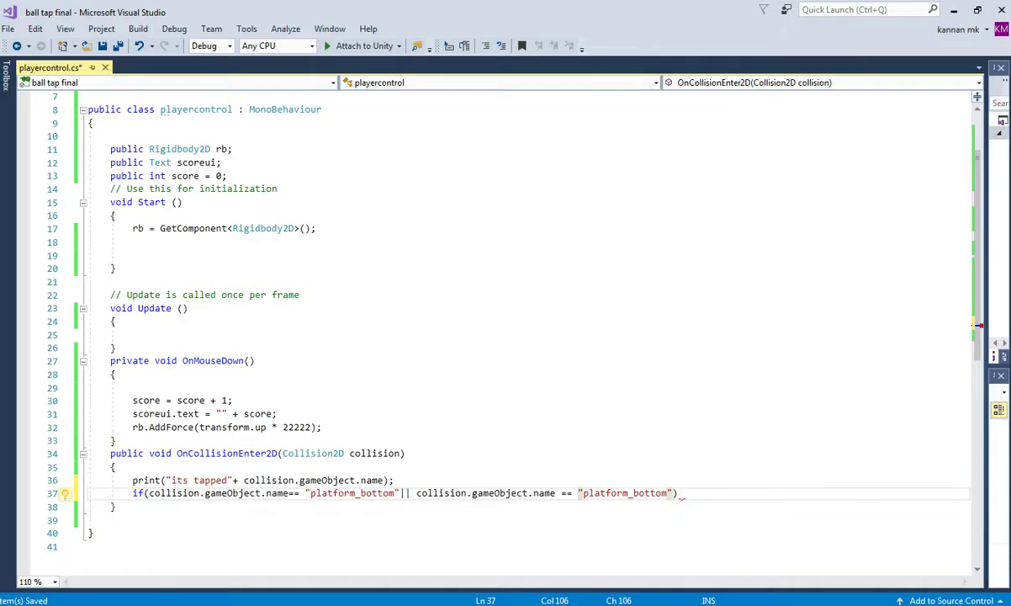
{"action": "key", "text": "Left"}
{"action": "key", "text": "shift+Left"}
{"action": "key", "text": "shift+Left"}
{"action": "key", "text": "shift+Left"}
{"action": "key", "text": "shift+Left"}
{"action": "key", "text": "shift+Left"}
{"action": "key", "text": "shift+Left"}
{"action": "key", "text": "shift+Left"}
{"action": "key", "text": "shift+Left"}
{"action": "key", "text": "shift+Left"}
{"action": "key", "text": "shift+Left"}
{"action": "key", "text": "shift+Left"}
{"action": "key", "text": "shift+Left"}
{"action": "key", "text": "shift+Left"}
{"action": "key", "text": "shift+Left"}
{"action": "key", "text": "shift+Left"}
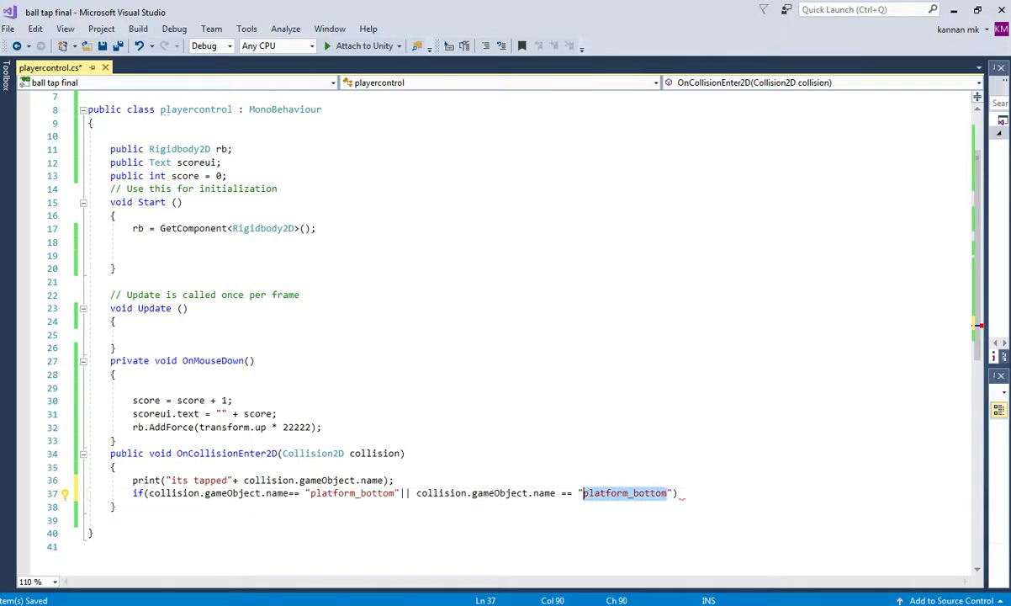
{"action": "type", "text": "platform_top"}
{"action": "key", "text": "ctrl+s"}
Add a pair of braces below the if condition with an empty line between them
{"action": "key", "text": "End"}
{"action": "key", "text": "Return"}
{"action": "type", "text": "{ }"}
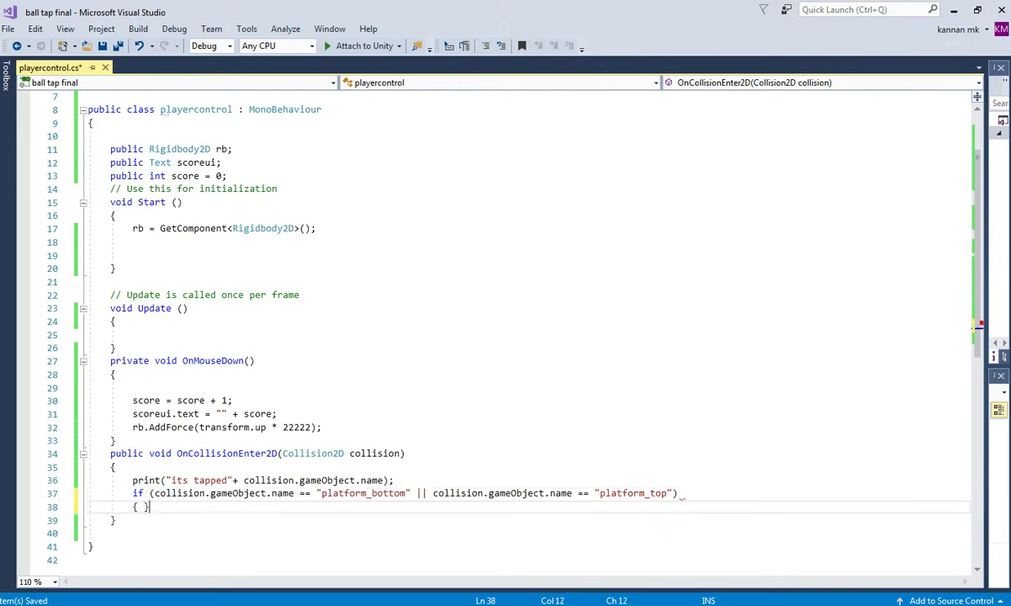
{"action": "key", "text": "Left"}
{"action": "key", "text": "Return"}
{"action": "key", "text": "Up"}
{"action": "key", "text": "Return"}
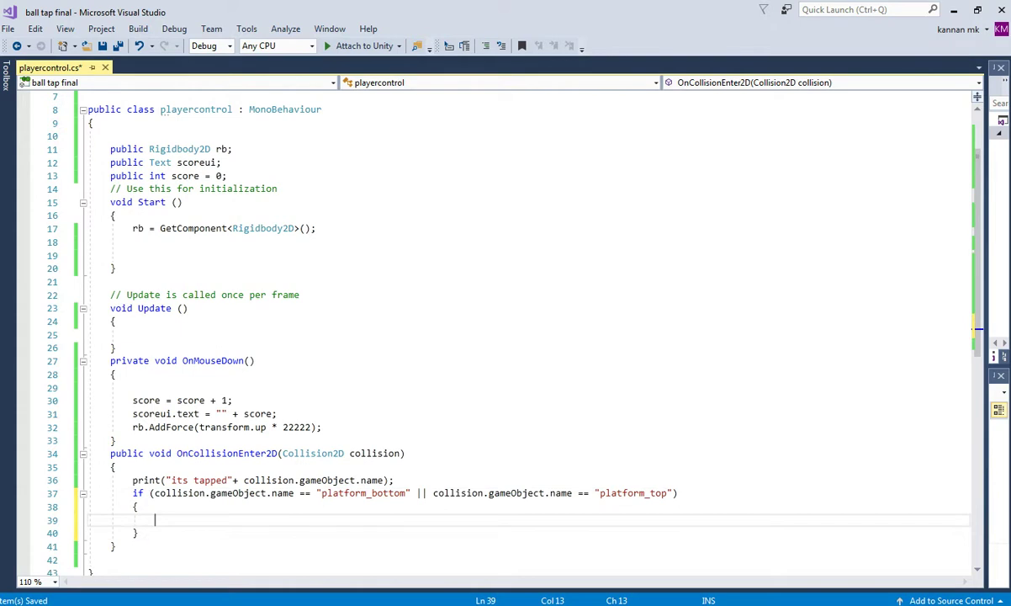
Move the print line from above the if statement into its braces and save the script
{"action": "left_click_drag", "start_coordinate": [133, 480], "coordinate": [395, 482]}
{"action": "key", "text": "BackSpace"}
{"action": "left_click", "coordinate": [154, 520]}
{"action": "key", "text": "ctrl+v"}
{"action": "key", "text": "ctrl+s"}
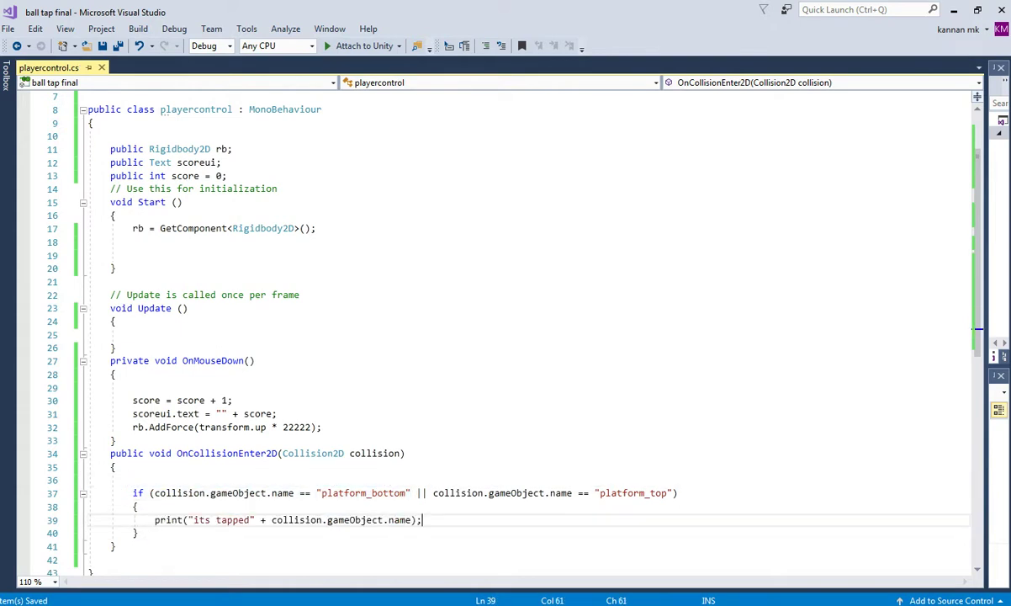
Reduce the print statement to print("its crashed"); without the collision.gameObject.name part, and save the script
{"action": "left_click_drag", "start_coordinate": [412, 519], "coordinate": [259, 519]}
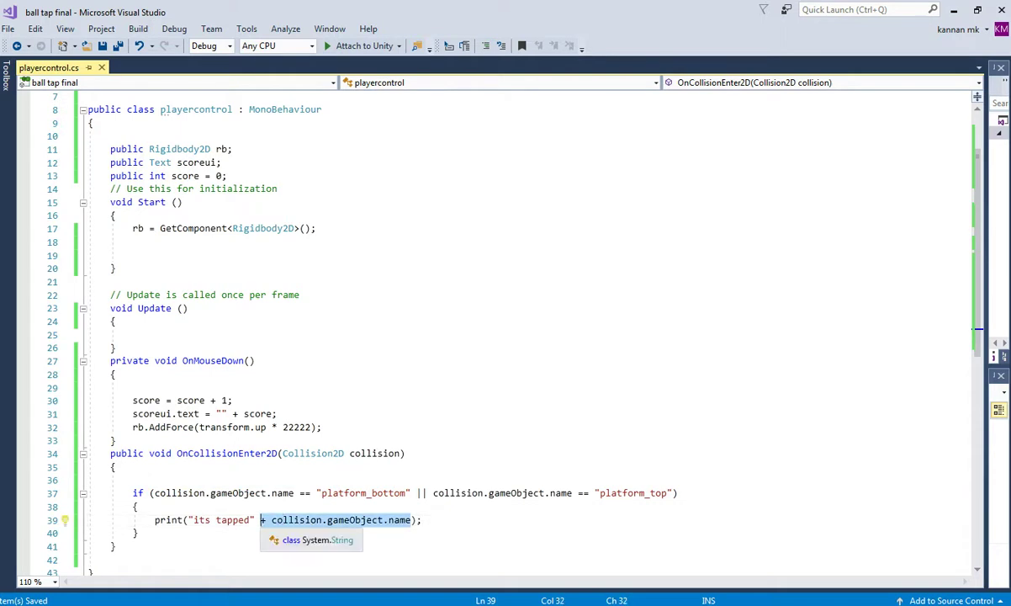
{"action": "key", "text": "Delete"}
{"action": "key", "text": "BackSpace"}
{"action": "key", "text": "Left"}
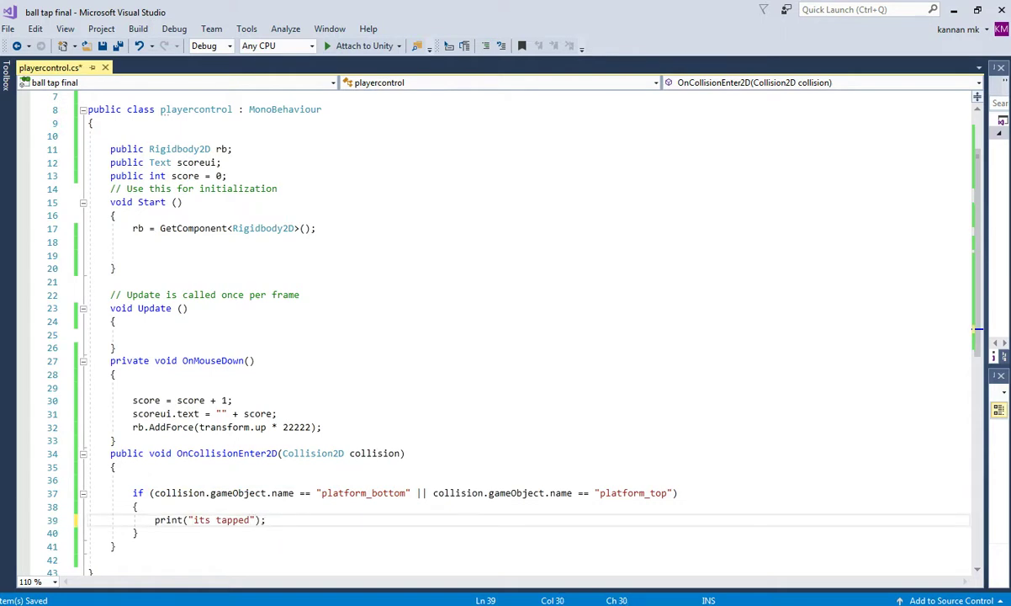
{"action": "left_click_drag", "start_coordinate": [250, 519], "coordinate": [195, 519]}
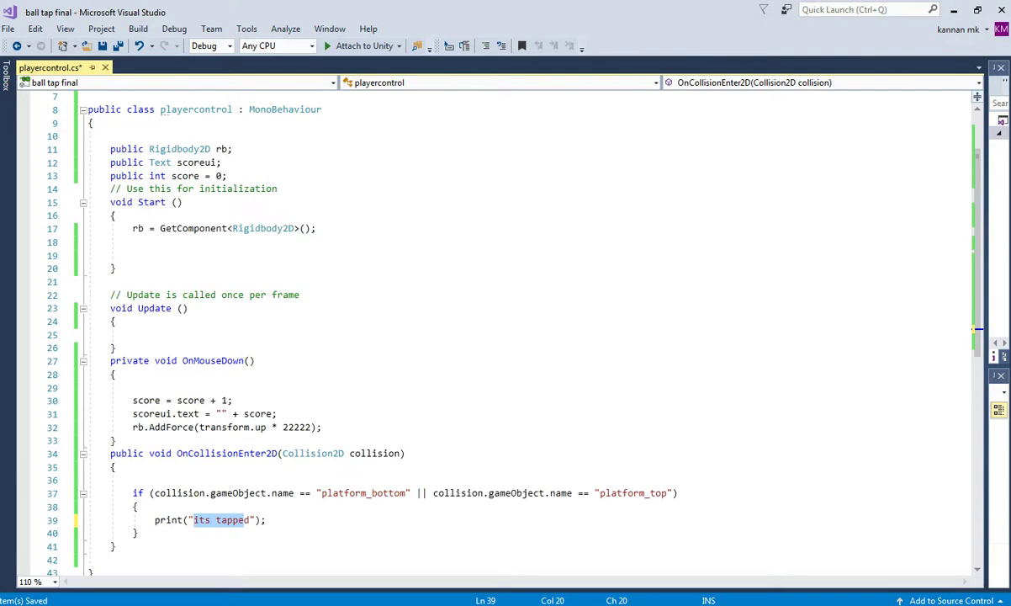
{"action": "type", "text": "its crashd"}
{"action": "key", "text": "Left"}
{"action": "type", "text": "e"}
{"action": "key", "text": "Right"}
{"action": "key", "text": "ctrl+s"}
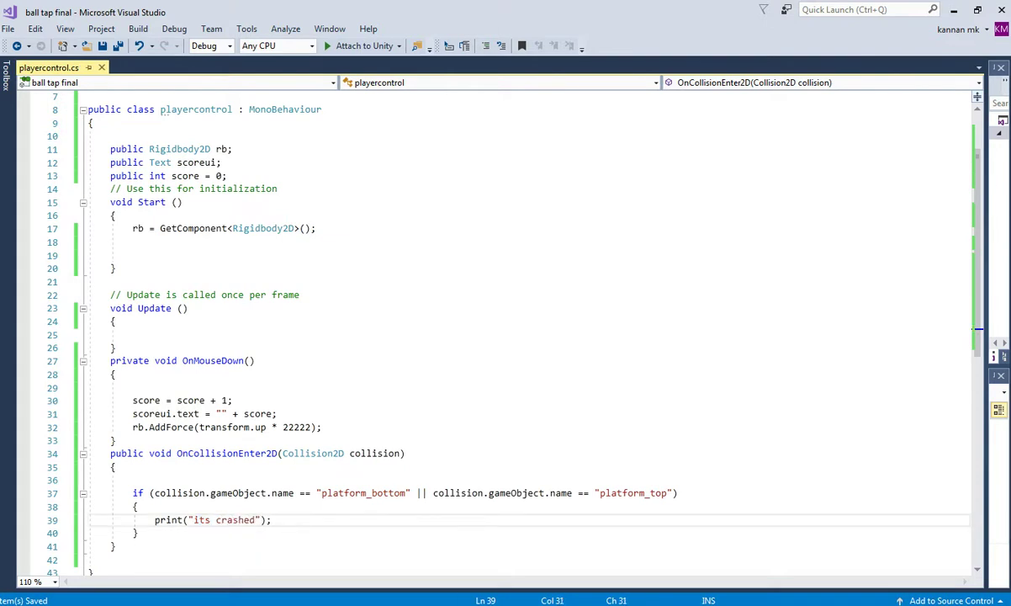
Switch to Unity and test-play the game, tapping the balloon and checking the Console for collision messages, ending with the game stopped and the Console cleared
{"action": "key", "text": "alt+Tab"}
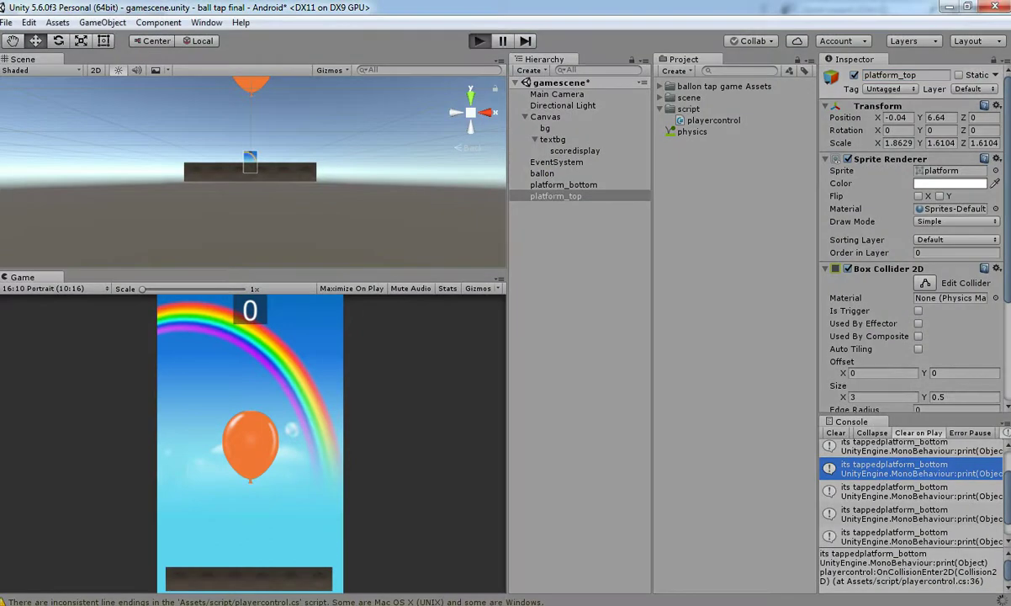
{"action": "key", "text": "ctrl+p"}
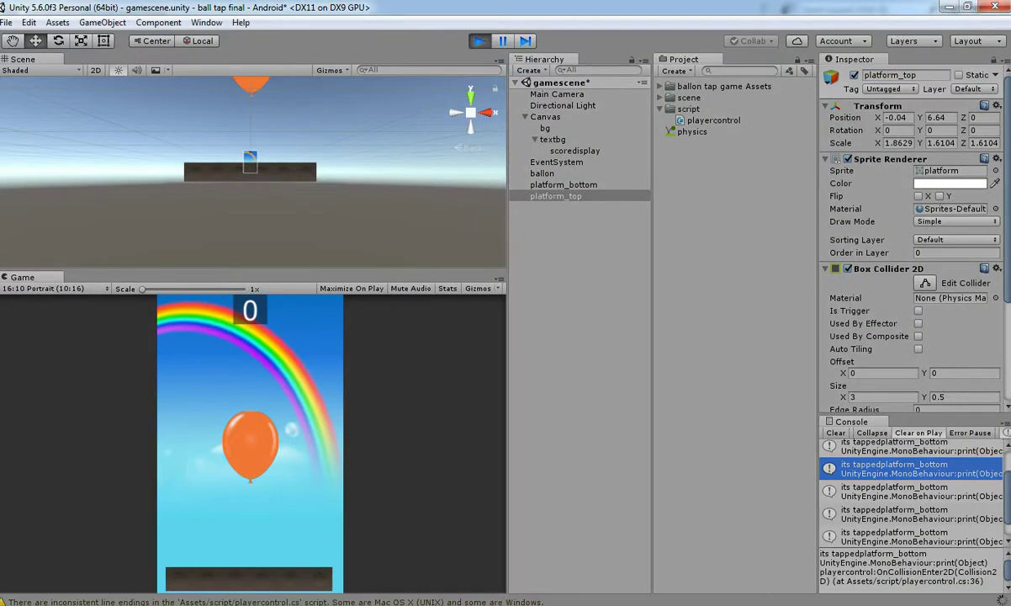
{"action": "left_click", "coordinate": [499, 279]}
{"action": "left_click", "coordinate": [913, 472]}
{"action": "left_click", "coordinate": [250, 442]}
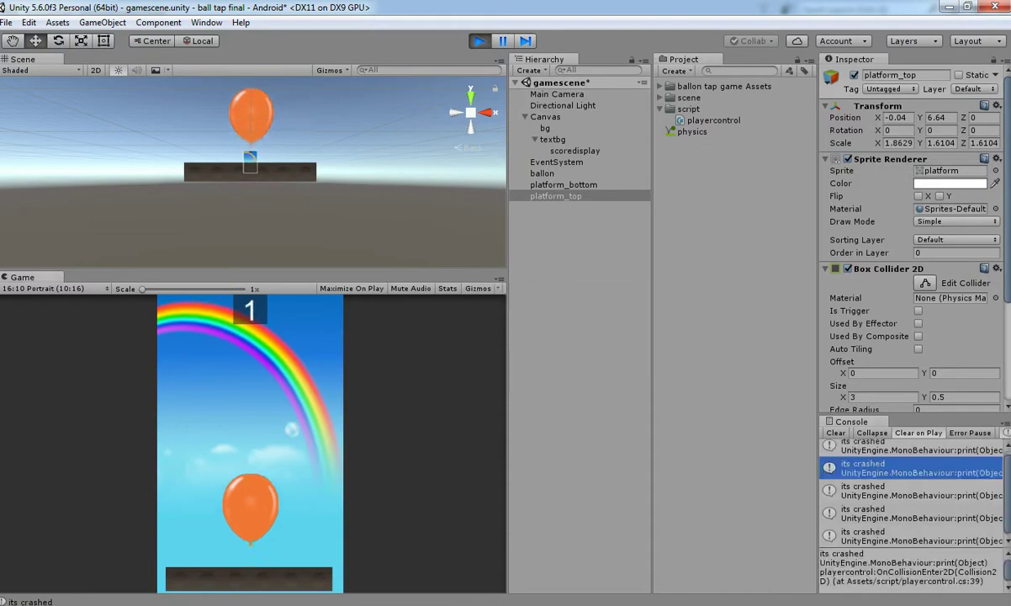
{"action": "left_click", "coordinate": [250, 442]}
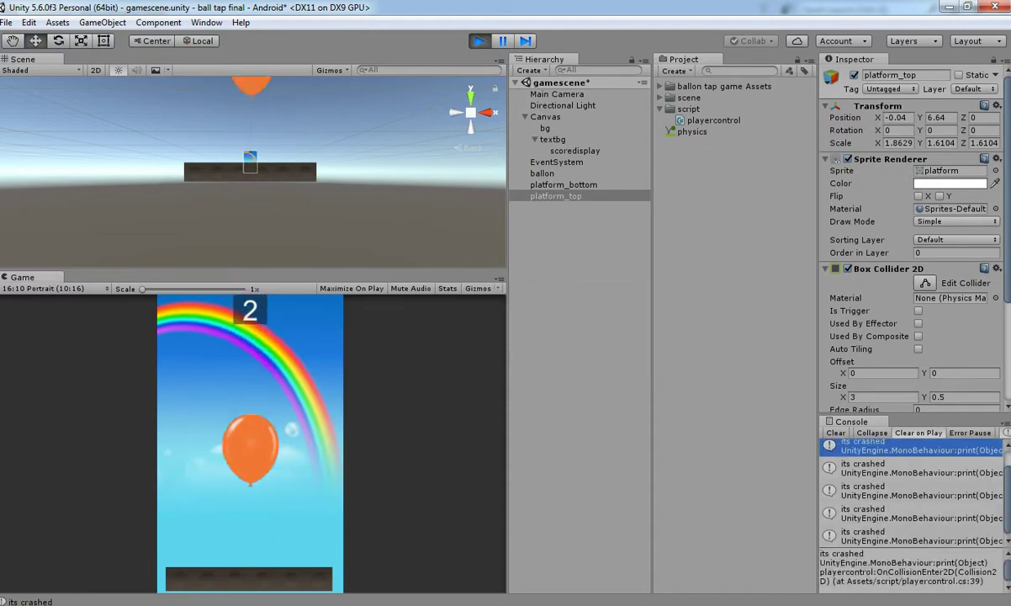
{"action": "left_click", "coordinate": [835, 432]}
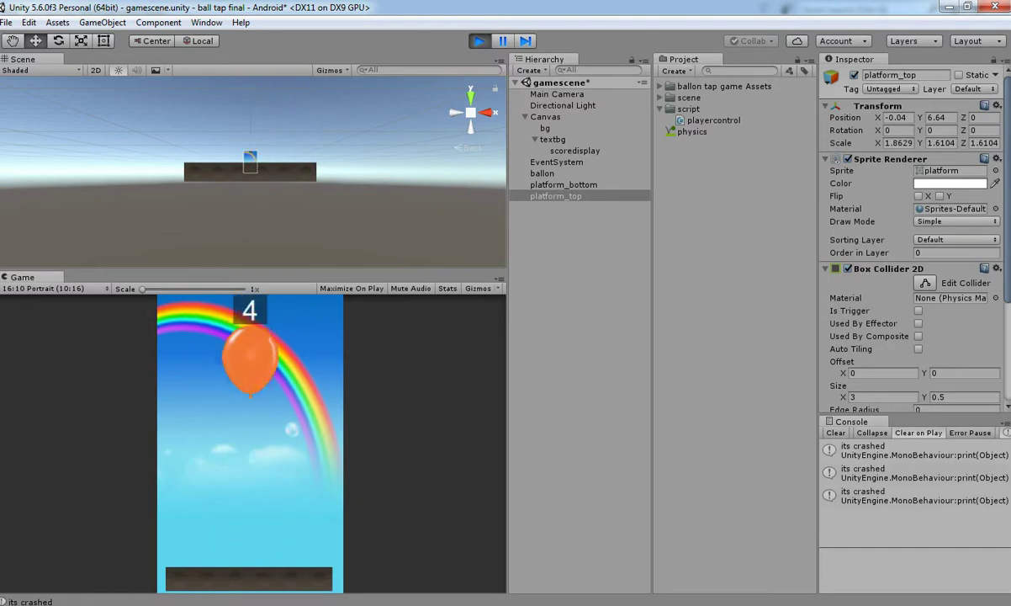
{"action": "left_click", "coordinate": [915, 496]}
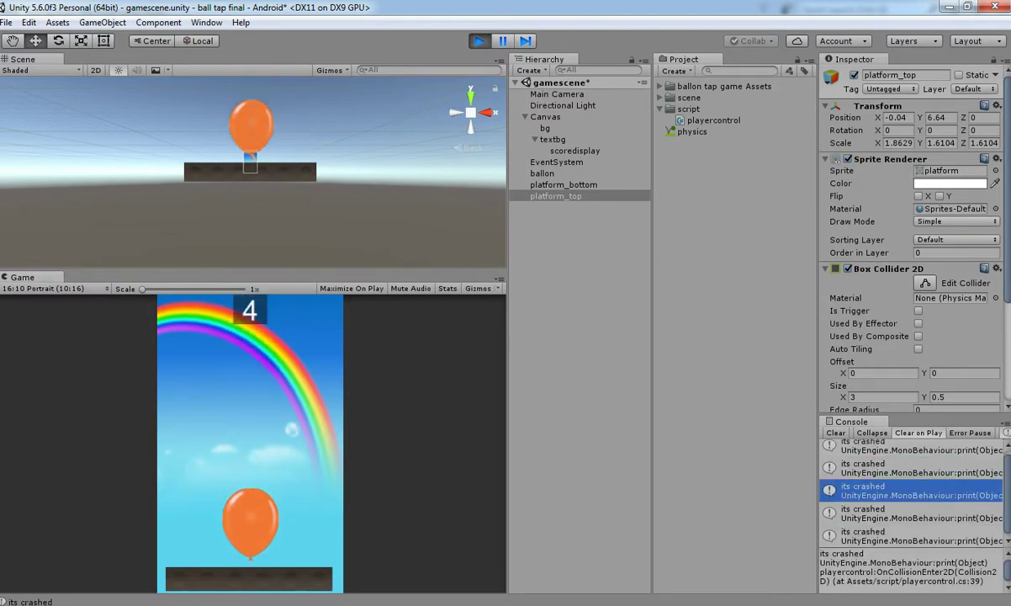
{"action": "key", "text": "ctrl+p"}
{"action": "left_click", "coordinate": [835, 432]}
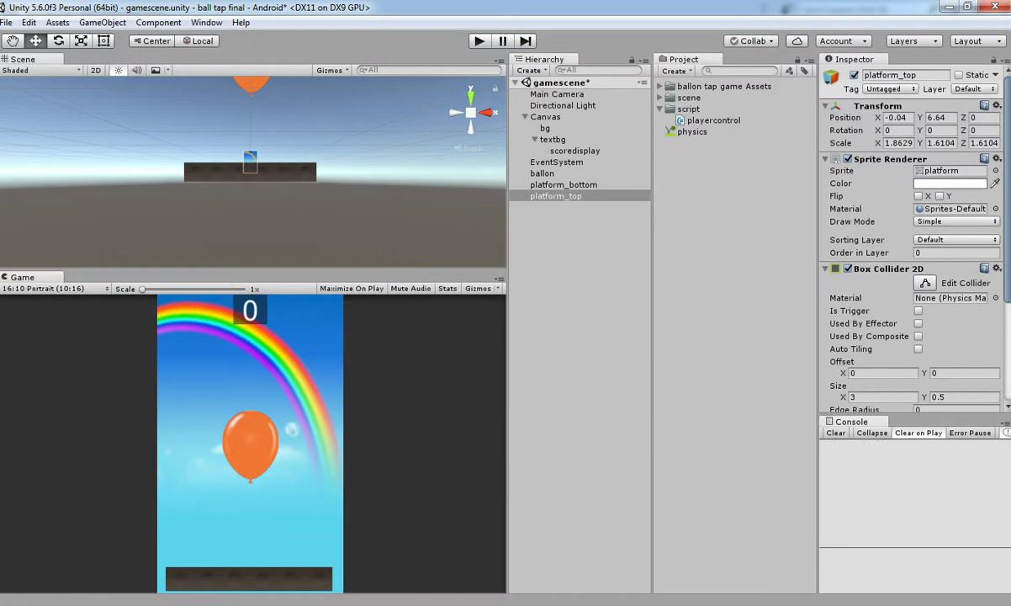
Collapse textbg and add a UI Image as a child of the Canvas
{"action": "left_click", "coordinate": [535, 139]}
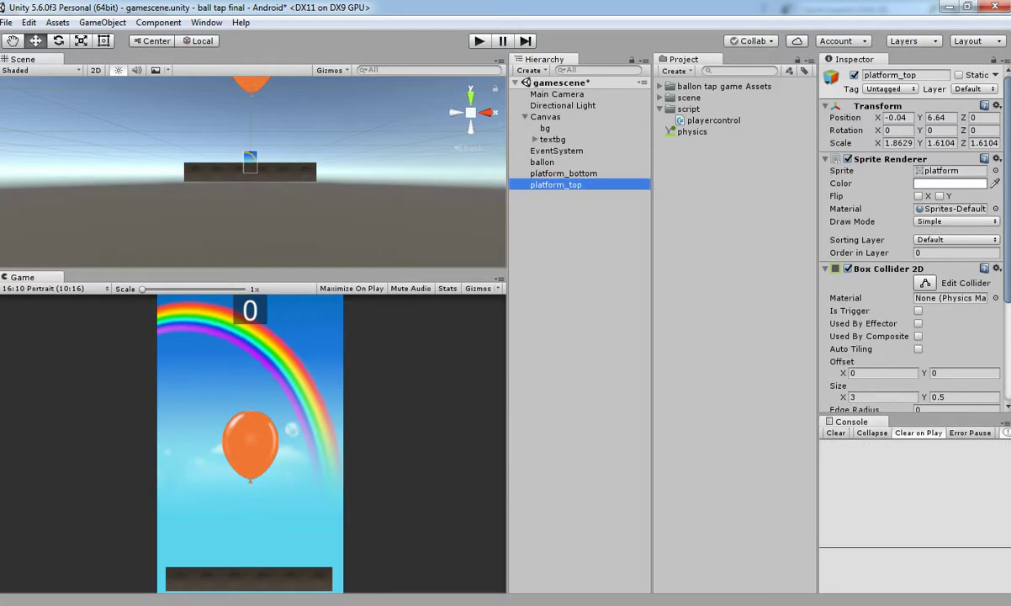
{"action": "left_click", "coordinate": [535, 139]}
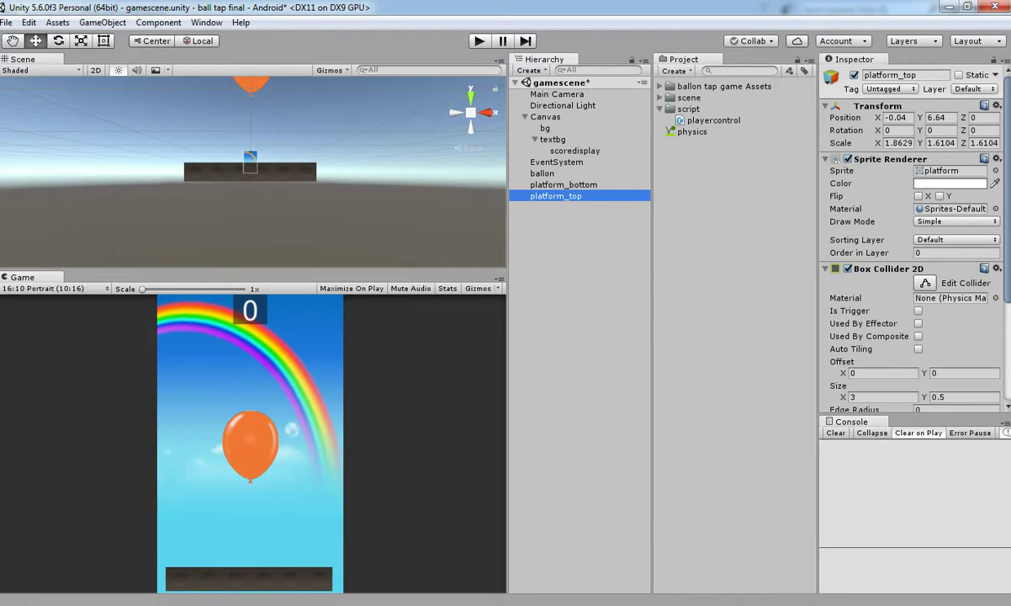
{"action": "left_click", "coordinate": [545, 128]}
{"action": "left_click", "coordinate": [535, 139]}
{"action": "right_click", "coordinate": [548, 117]}
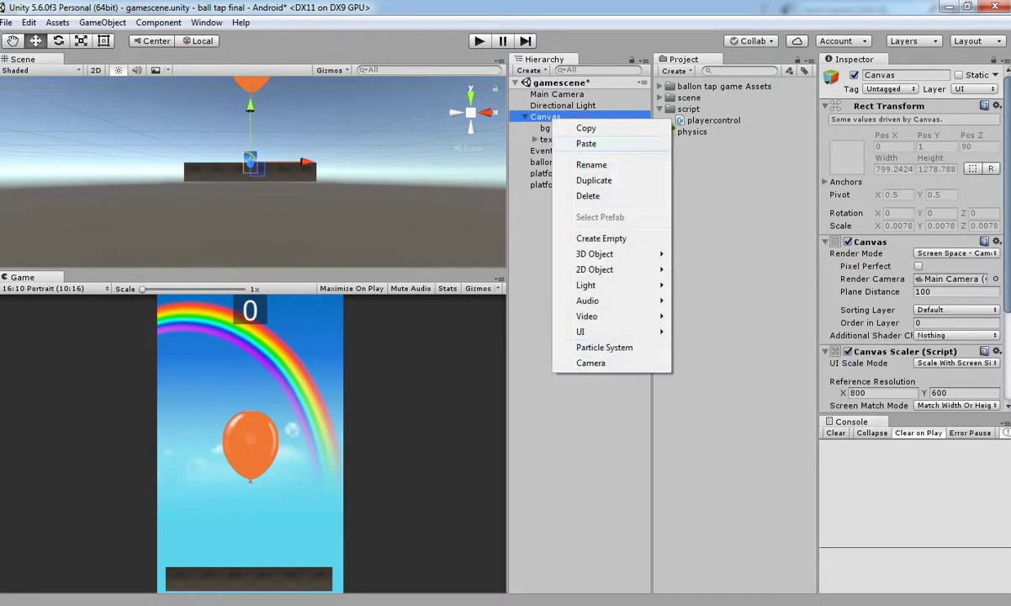
{"action": "mouse_move", "coordinate": [589, 331]}
{"action": "left_click", "coordinate": [704, 347]}
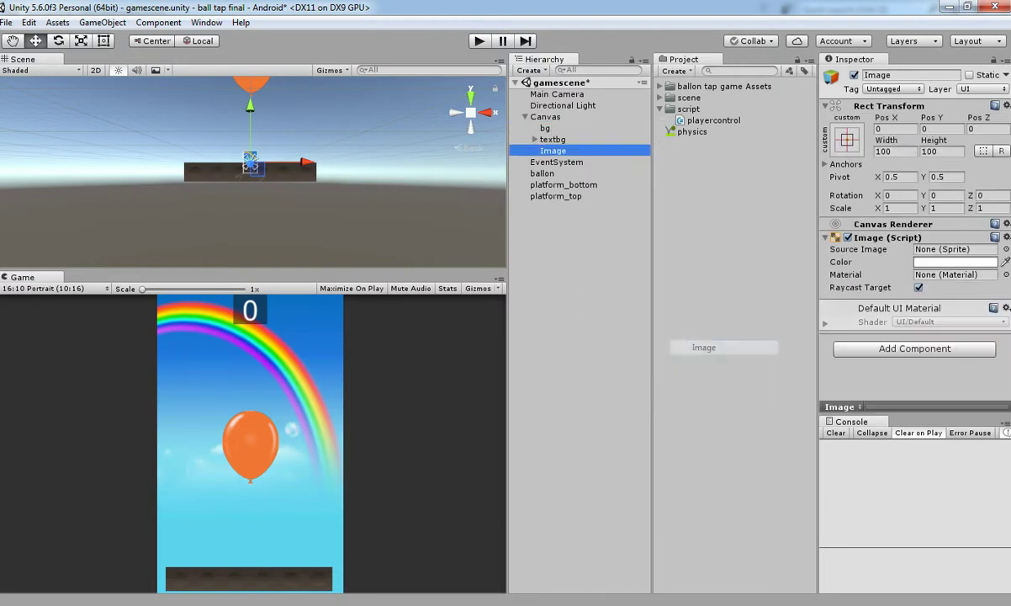
Expand the ballon tap game Assets folder and assign the boom sprite from Props as the Image's source image
{"action": "left_click", "coordinate": [660, 98]}
{"action": "left_click", "coordinate": [660, 86]}
{"action": "left_click", "coordinate": [709, 166]}
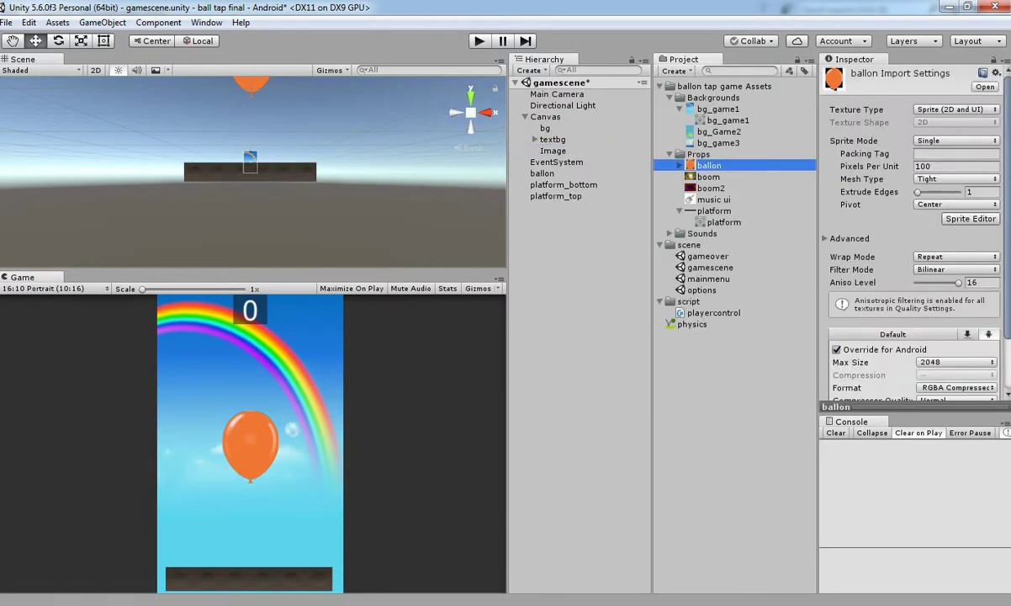
{"action": "left_click", "coordinate": [708, 177]}
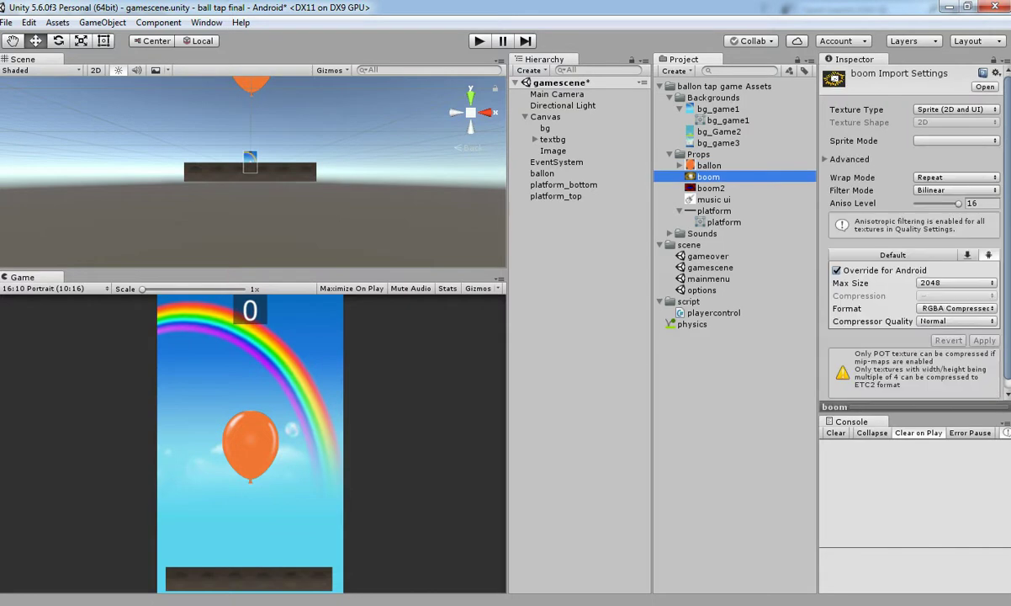
{"action": "left_click", "coordinate": [552, 151]}
{"action": "left_click_drag", "start_coordinate": [709, 176], "coordinate": [955, 249]}
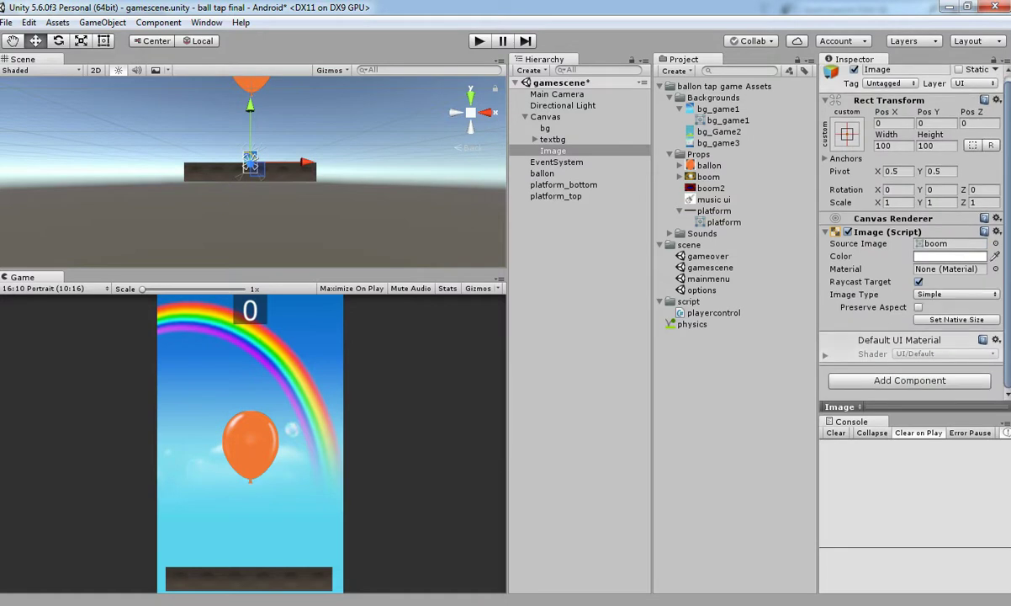
Set the Image to its native size and lower it to Pos Y of about -415, just above the bottom platform
{"action": "left_click", "coordinate": [956, 319]}
{"action": "mouse_move", "coordinate": [250, 106]}
{"action": "left_mouse_down"}
{"action": "mouse_move", "coordinate": [250, 132]}
{"action": "mouse_move", "coordinate": [250, 115]}
{"action": "left_mouse_up"}
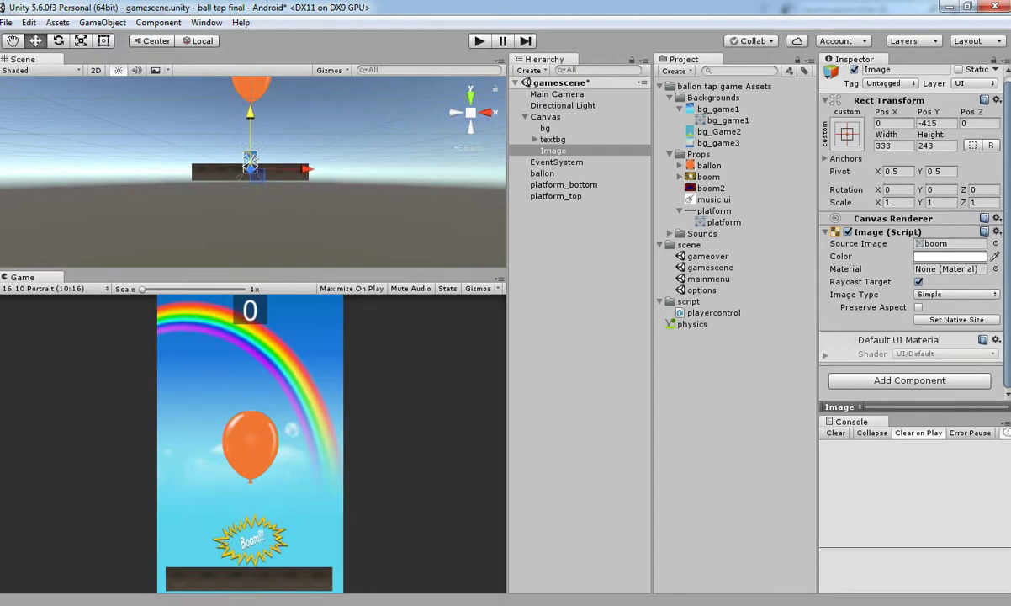
{"action": "key", "text": "r"}
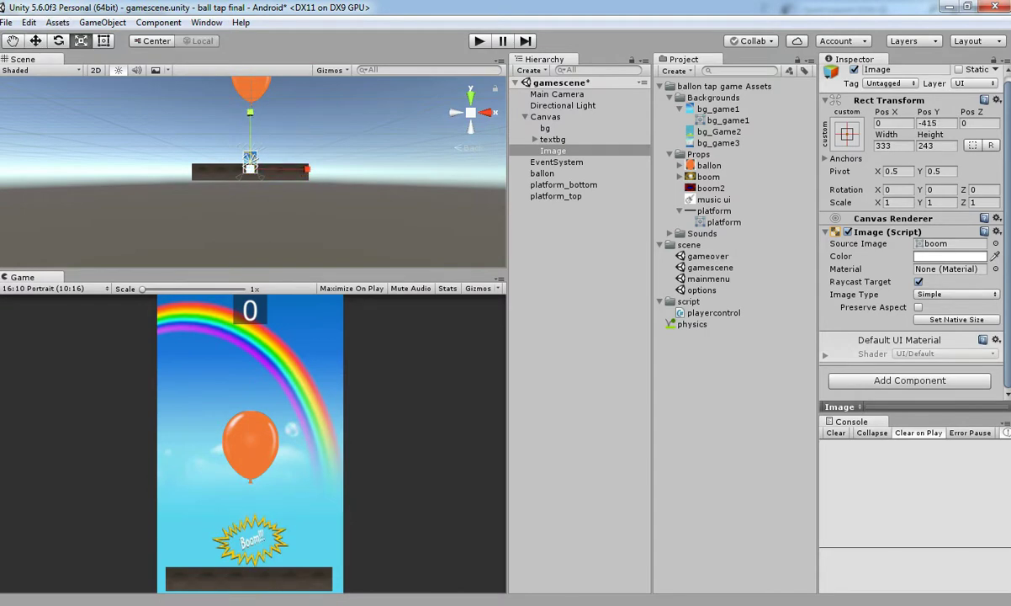
Run the game, try enlarging the boom image uniformly to a scale of about 1.56, and stop play with the Console cleared
{"action": "key", "text": "ctrl+p"}
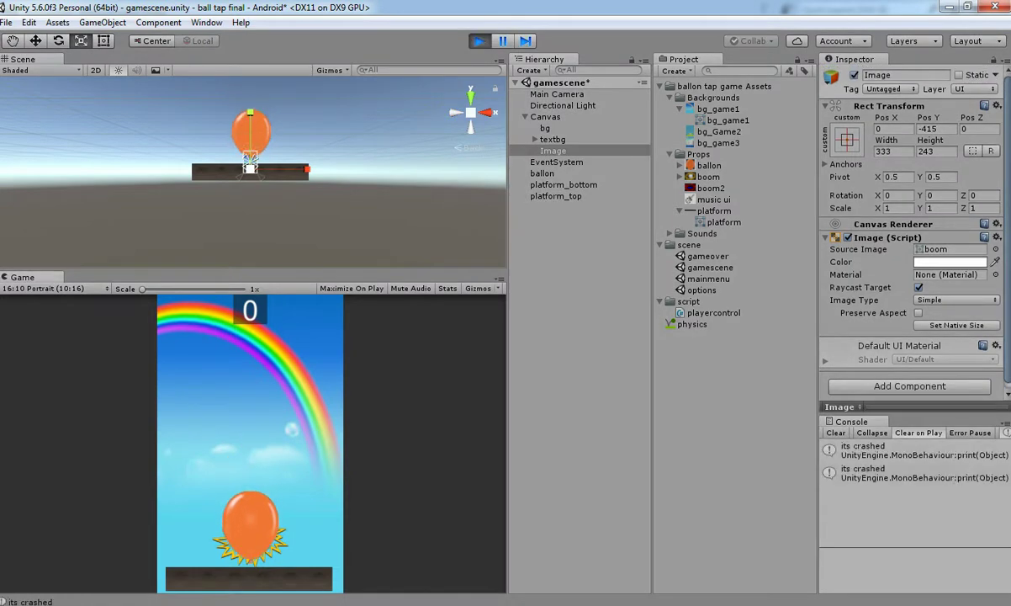
{"action": "left_click", "coordinate": [553, 150]}
{"action": "left_click_drag", "start_coordinate": [249, 169], "coordinate": [298, 169]}
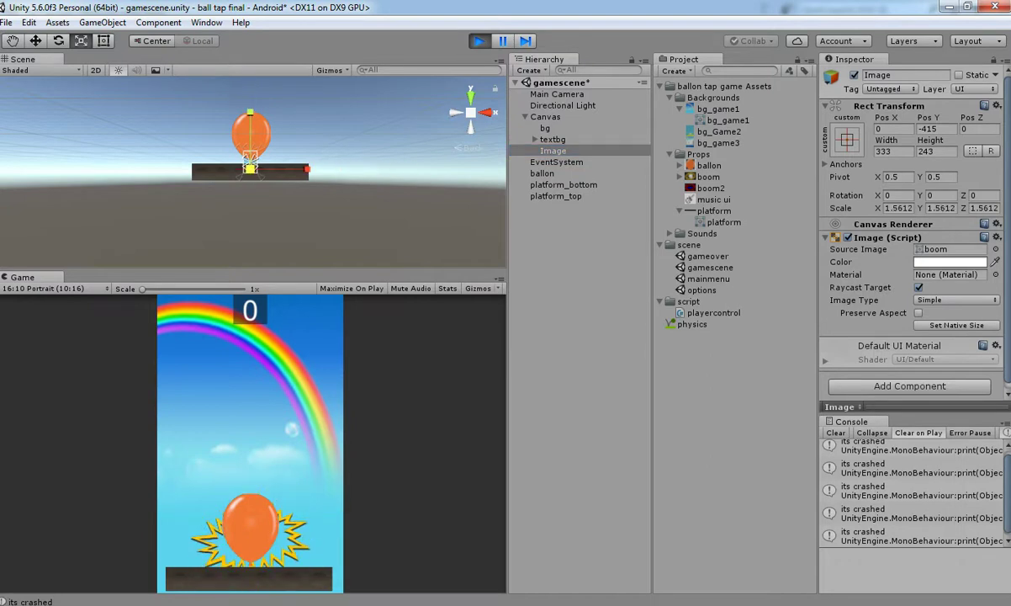
{"action": "left_click", "coordinate": [479, 40]}
{"action": "left_click", "coordinate": [835, 433]}
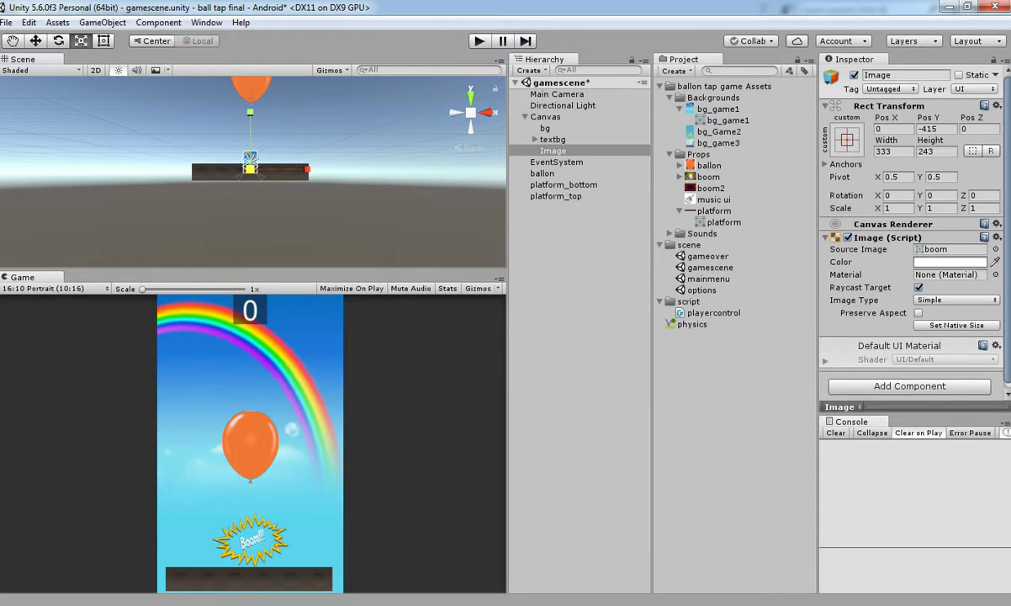
Search the components for "anim" and add an Animator to the Image
{"action": "left_click", "coordinate": [910, 386]}
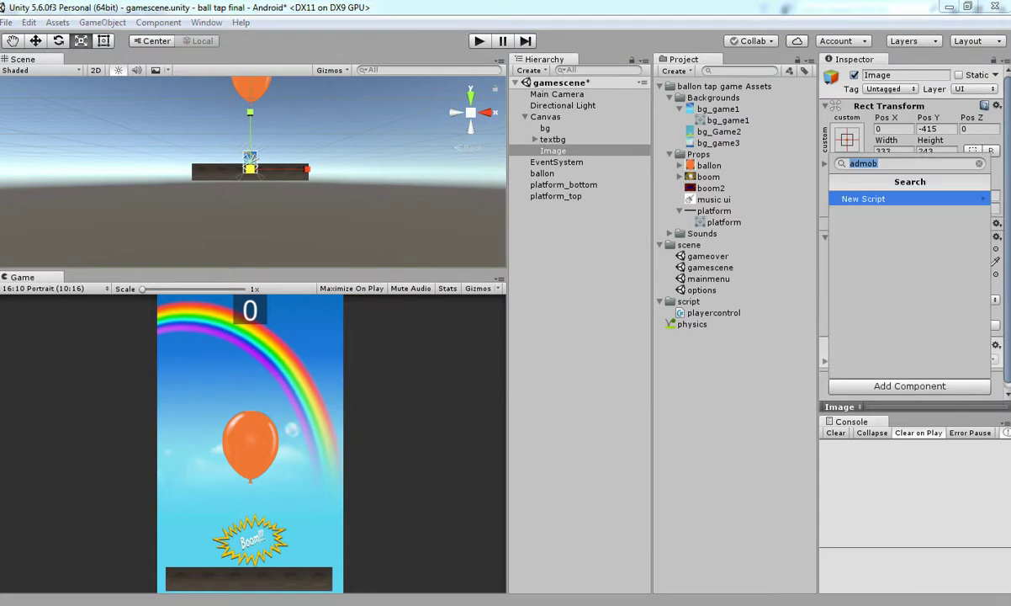
{"action": "type", "text": "anim"}
{"action": "key", "text": "Down"}
{"action": "key", "text": "Return"}
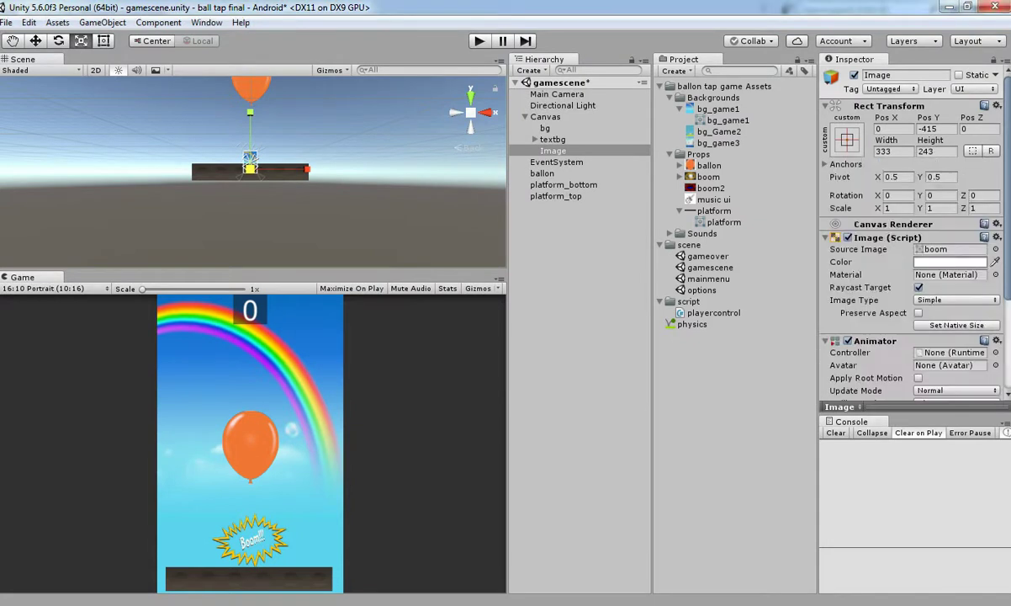
Open the Animation window and create a clip named effect for the Image in a new Assets folder named animation
{"action": "left_click", "coordinate": [206, 22]}
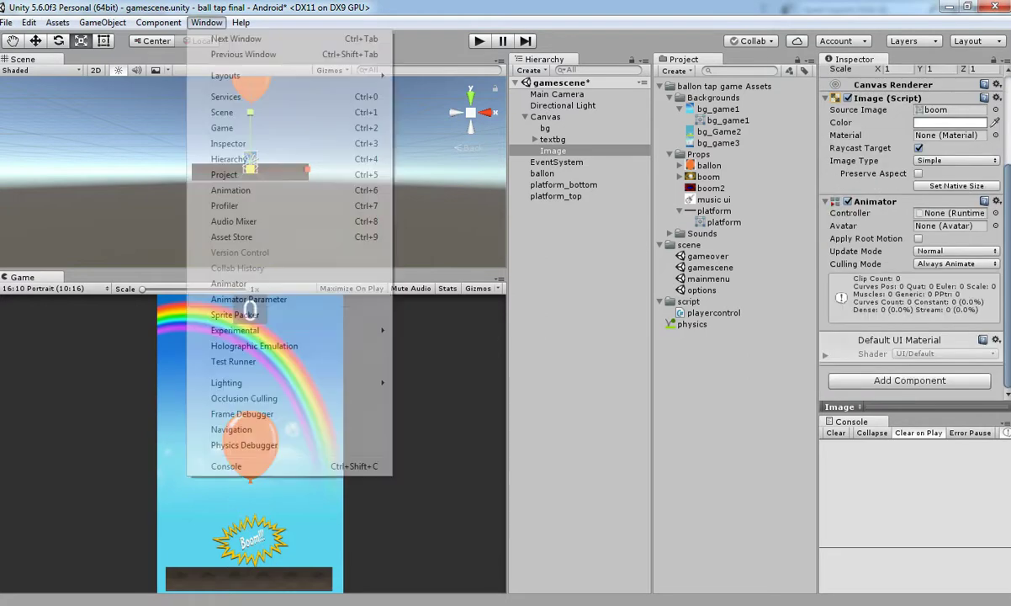
{"action": "left_click", "coordinate": [231, 190]}
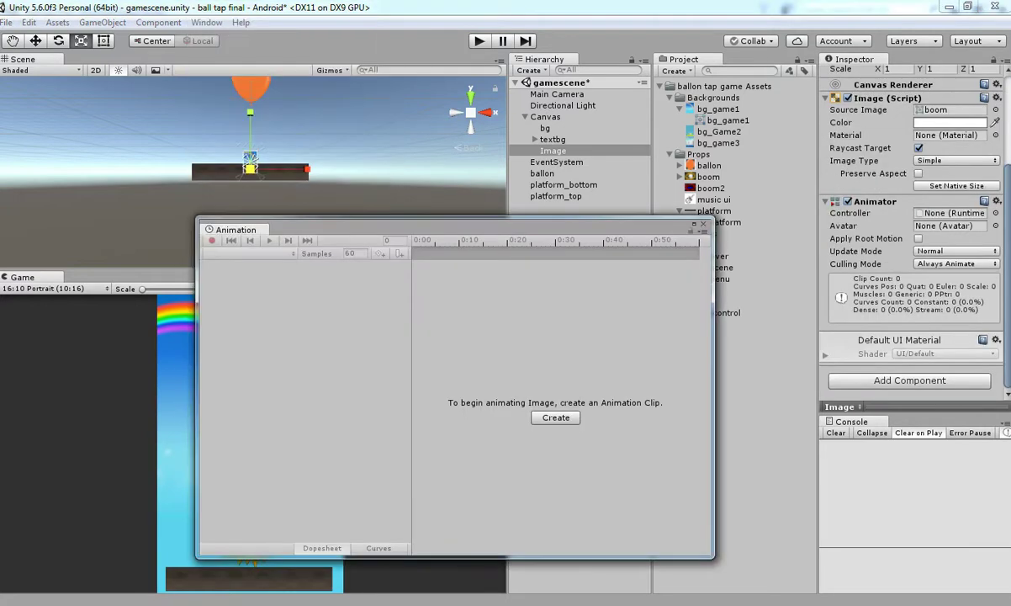
{"action": "left_click", "coordinate": [206, 23]}
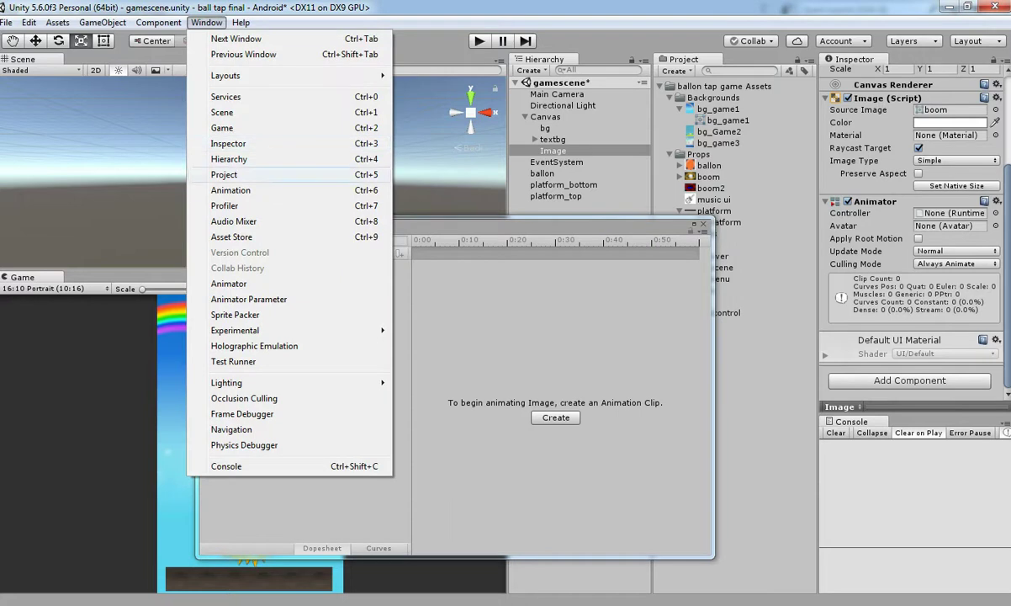
{"action": "left_click", "coordinate": [555, 417]}
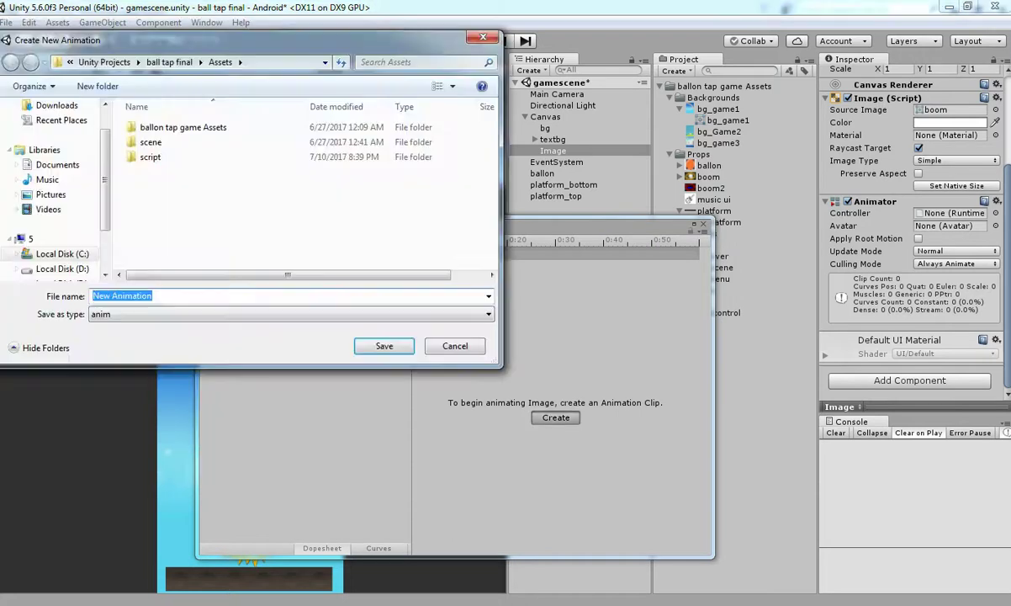
{"action": "left_click", "coordinate": [98, 86]}
{"action": "type", "text": "animation"}
{"action": "key", "text": "Return"}
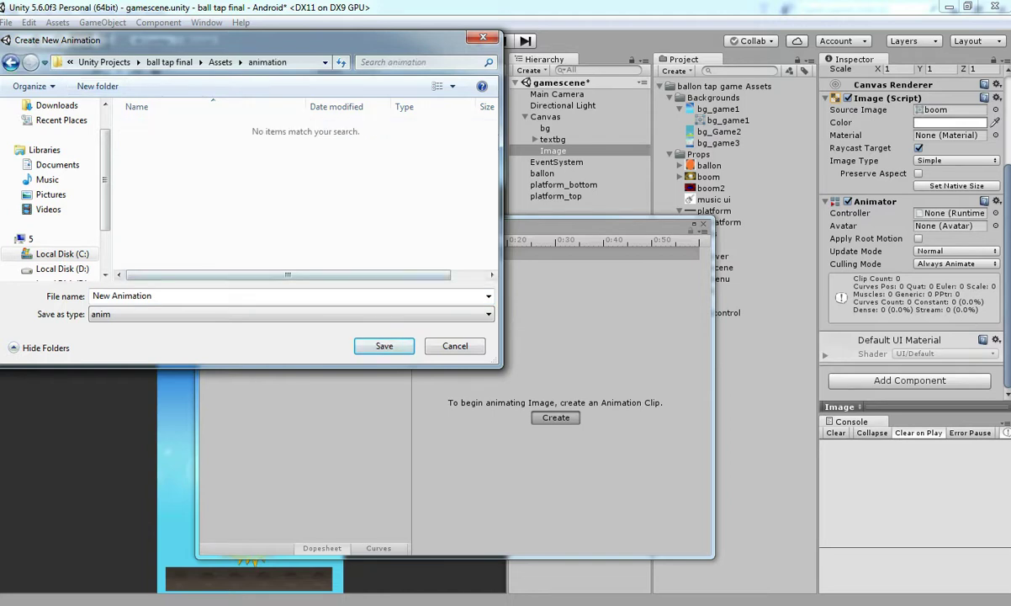
{"action": "key", "text": "BackSpace"}
{"action": "type", "text": "effect"}
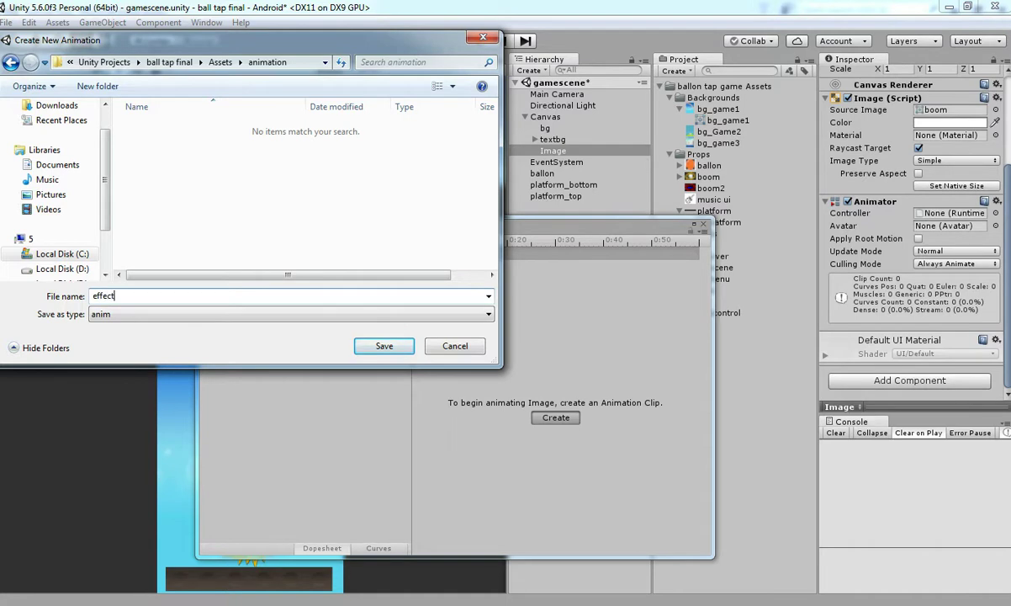
{"action": "key", "text": "Return"}
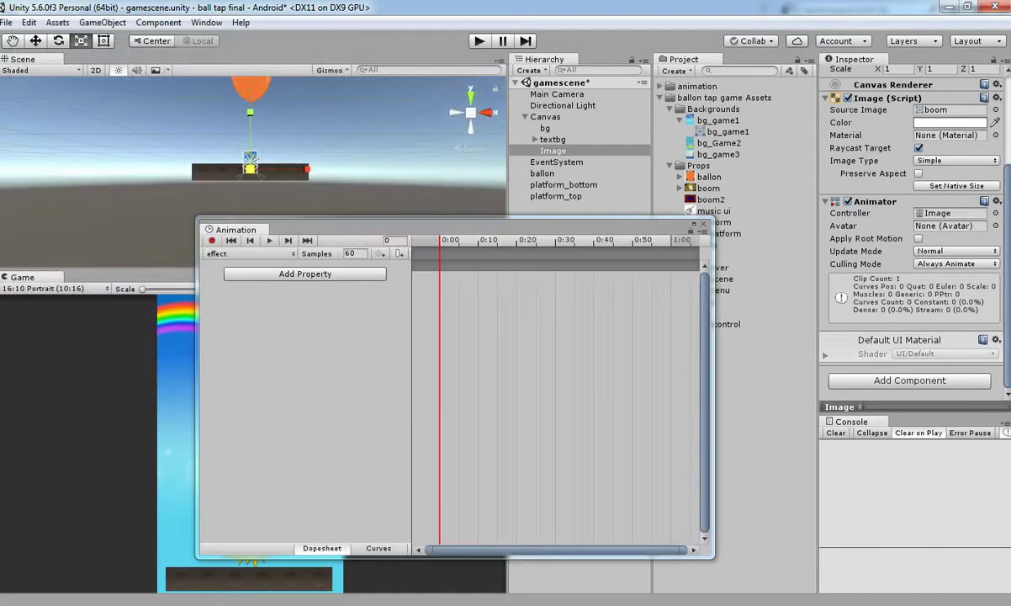
Set the effect clip's Samples to 24 and add the Image's Rect Transform Scale as an animated property
{"action": "left_click", "coordinate": [354, 254]}
{"action": "type", "text": "24"}
{"action": "left_click", "coordinate": [305, 274]}
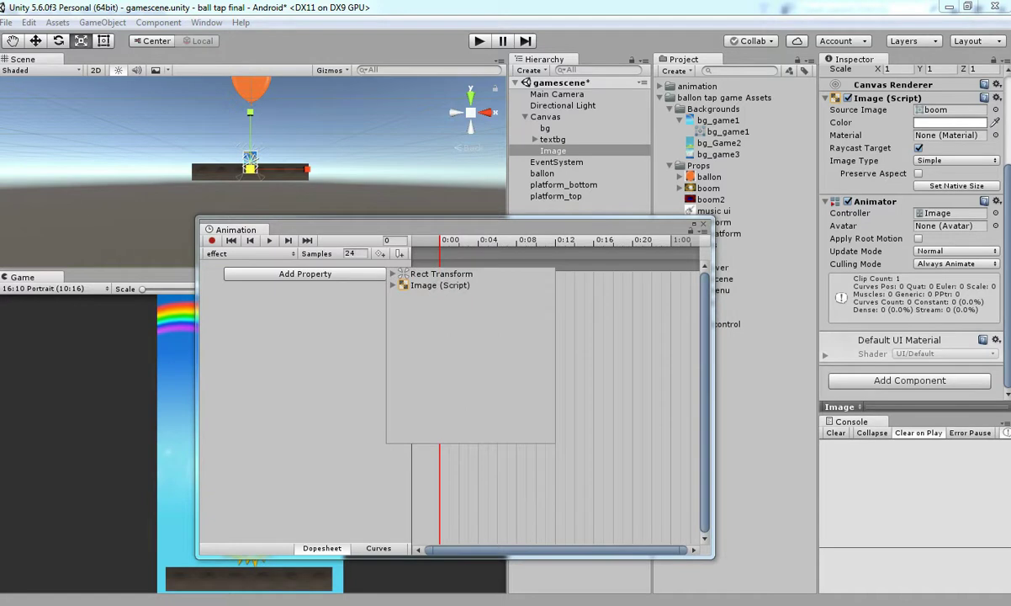
{"action": "key", "text": "Escape"}
{"action": "left_click", "coordinate": [306, 273]}
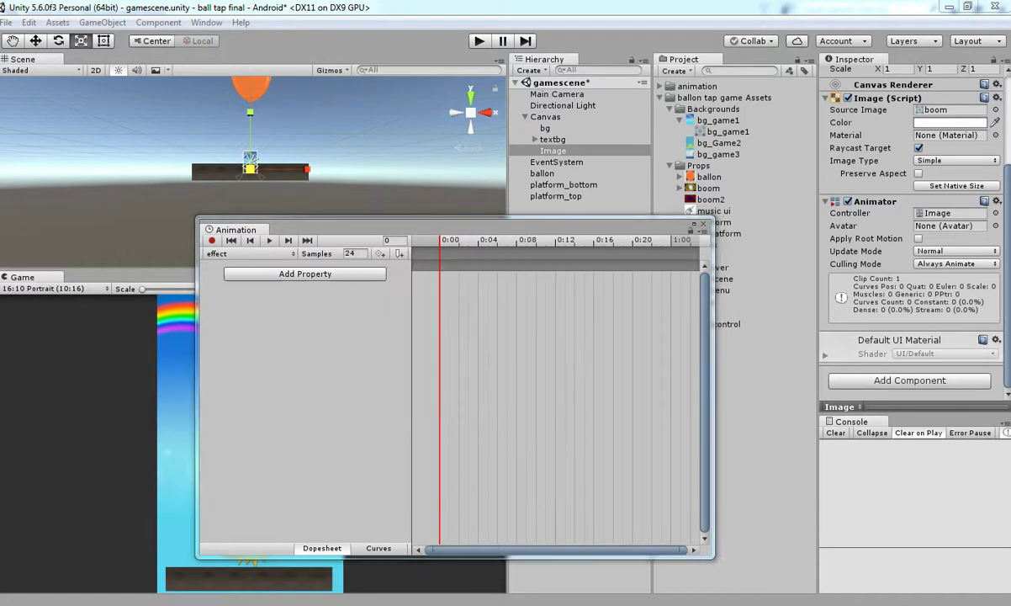
{"action": "left_click", "coordinate": [393, 274]}
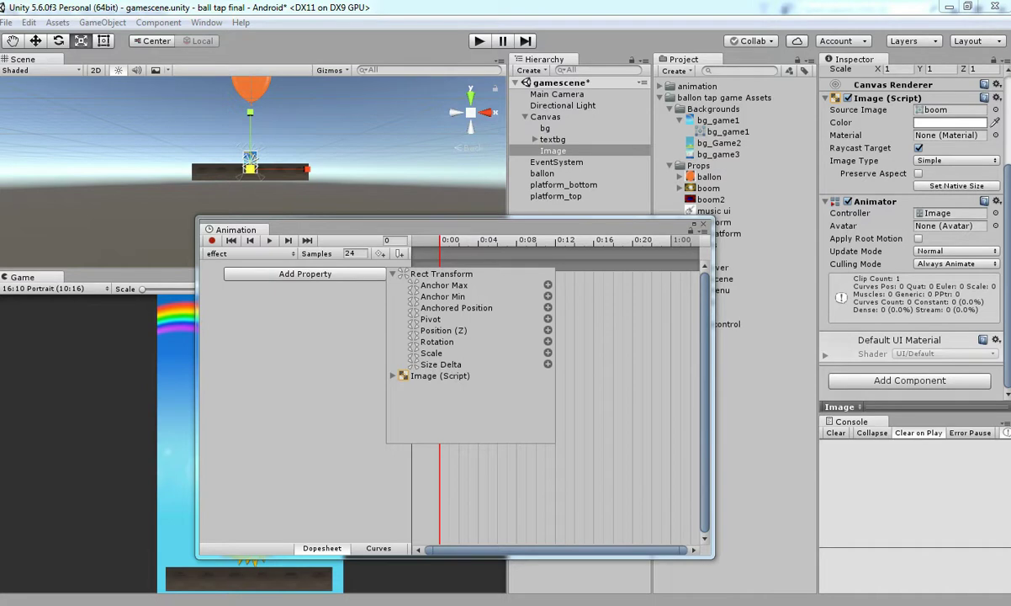
{"action": "left_click", "coordinate": [548, 353]}
{"action": "mouse_move", "coordinate": [439, 240]}
{"action": "left_mouse_down"}
{"action": "mouse_move", "coordinate": [699, 240]}
{"action": "mouse_move", "coordinate": [440, 240]}
{"action": "left_mouse_up"}
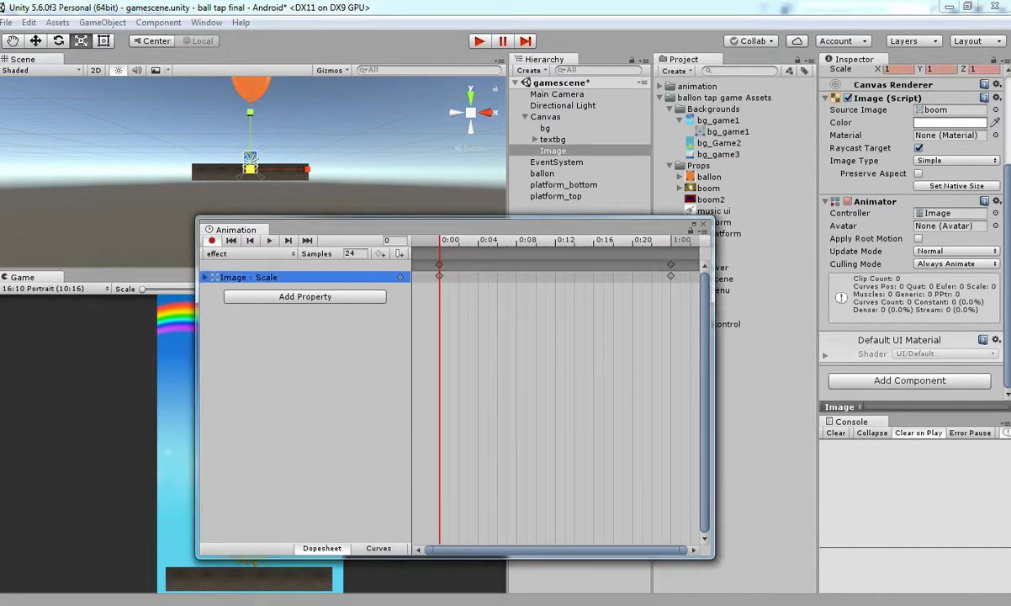
Set the Image's scale to 2 on X, Y and Z at the 1:00 keyframe
{"action": "scroll", "coordinate": [913, 236], "scroll_direction": "up", "scroll_amount": 4}
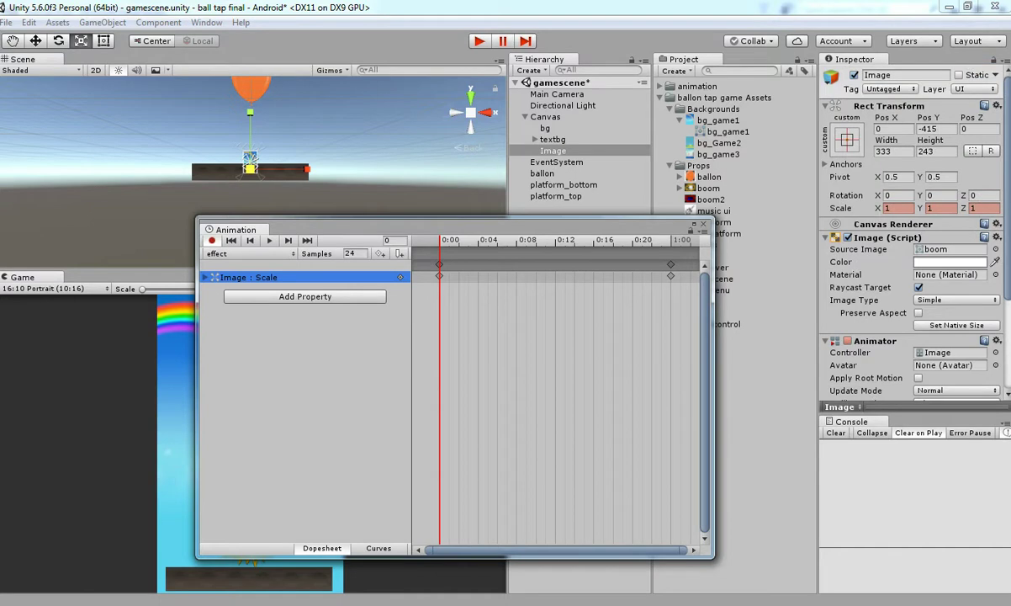
{"action": "left_click", "coordinate": [671, 241]}
{"action": "left_click", "coordinate": [898, 208]}
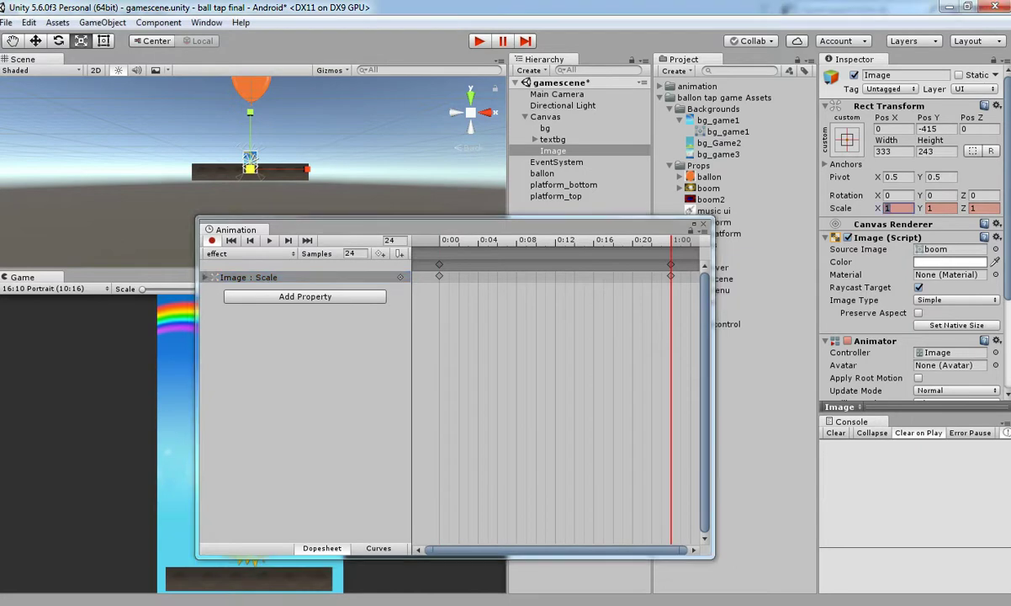
{"action": "type", "text": "2"}
{"action": "key", "text": "Tab"}
{"action": "type", "text": "2"}
{"action": "key", "text": "Tab"}
{"action": "type", "text": "2"}
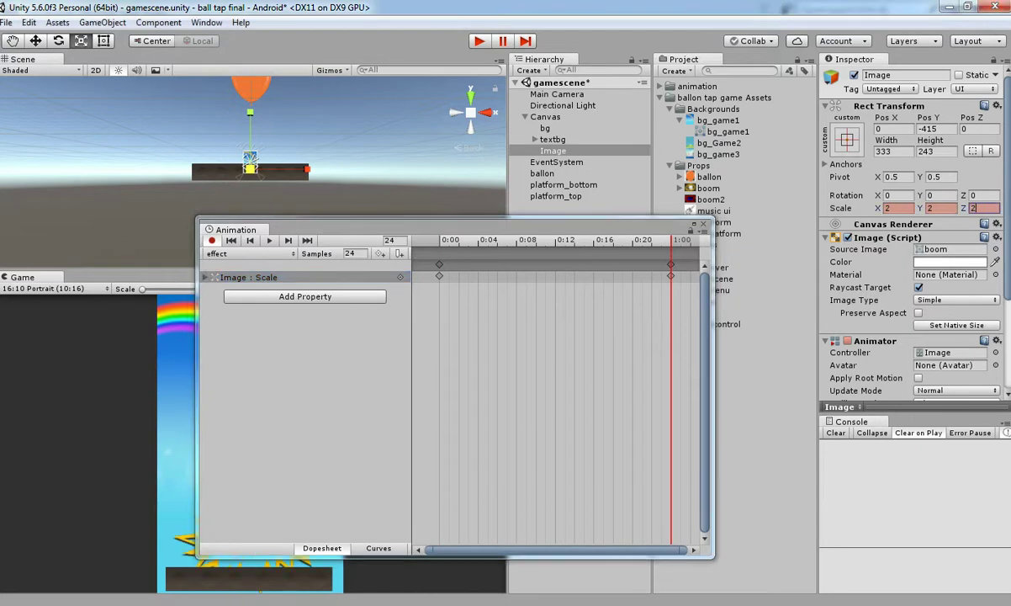
Move the Animation window clear of the Game view and preview the effect clip's scaling
{"action": "left_click", "coordinate": [248, 277]}
{"action": "left_click_drag", "start_coordinate": [236, 229], "coordinate": [673, 238]}
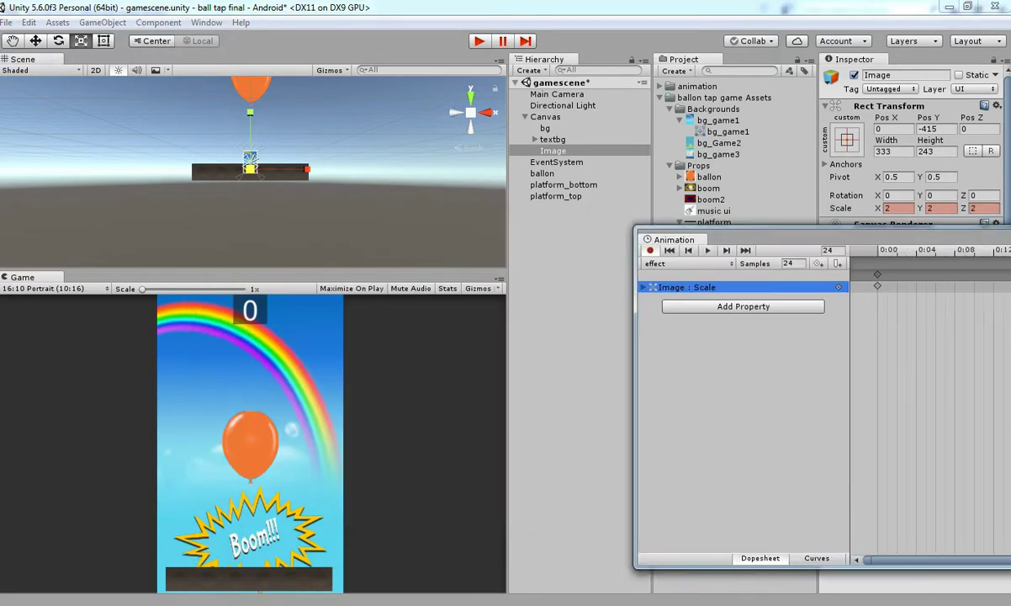
{"action": "left_click", "coordinate": [707, 249]}
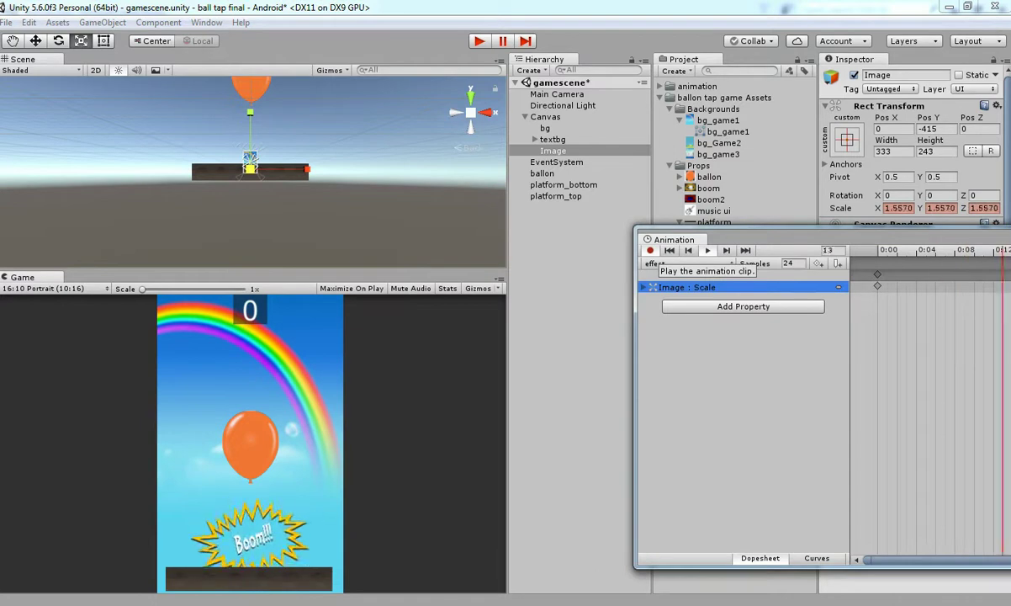
{"action": "left_click_drag", "start_coordinate": [741, 239], "coordinate": [450, 260]}
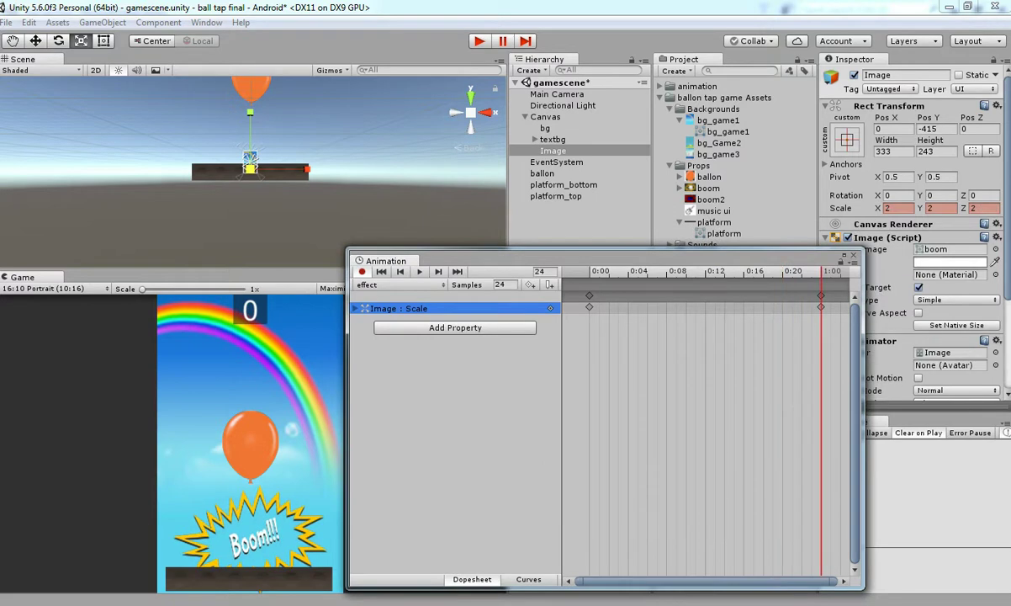
Try a scale of 3 on X, Y and Z at the Image's final keyframe
{"action": "left_click", "coordinate": [821, 307]}
{"action": "type", "text": "3"}
{"action": "key", "text": "Tab"}
{"action": "type", "text": "3"}
{"action": "key", "text": "Tab"}
{"action": "type", "text": "3"}
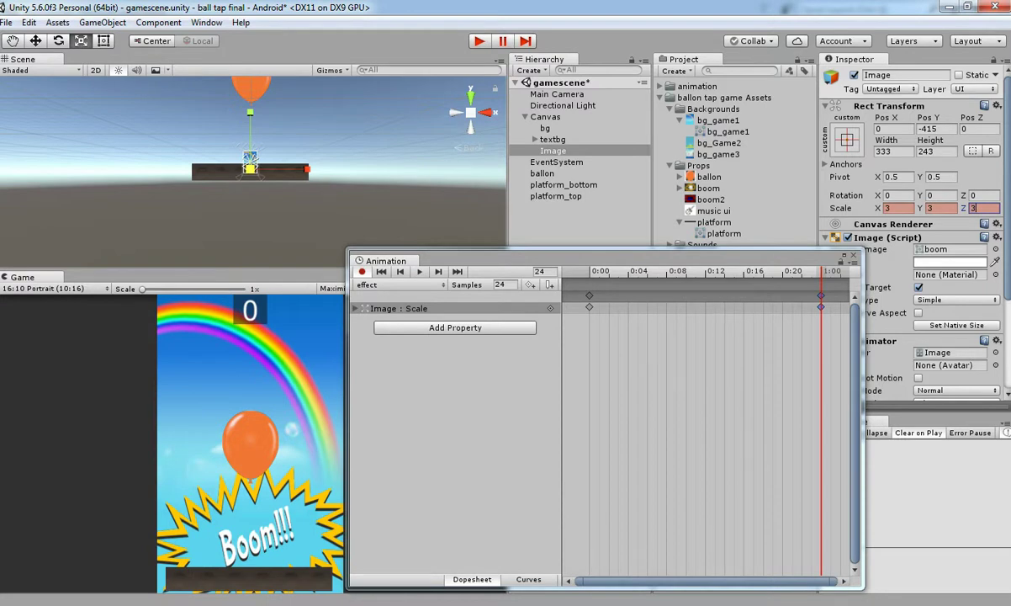
Set the Image's scale to 2.5 on X, Y and Z at the final keyframe
{"action": "left_click", "coordinate": [897, 208]}
{"action": "type", "text": "2"}
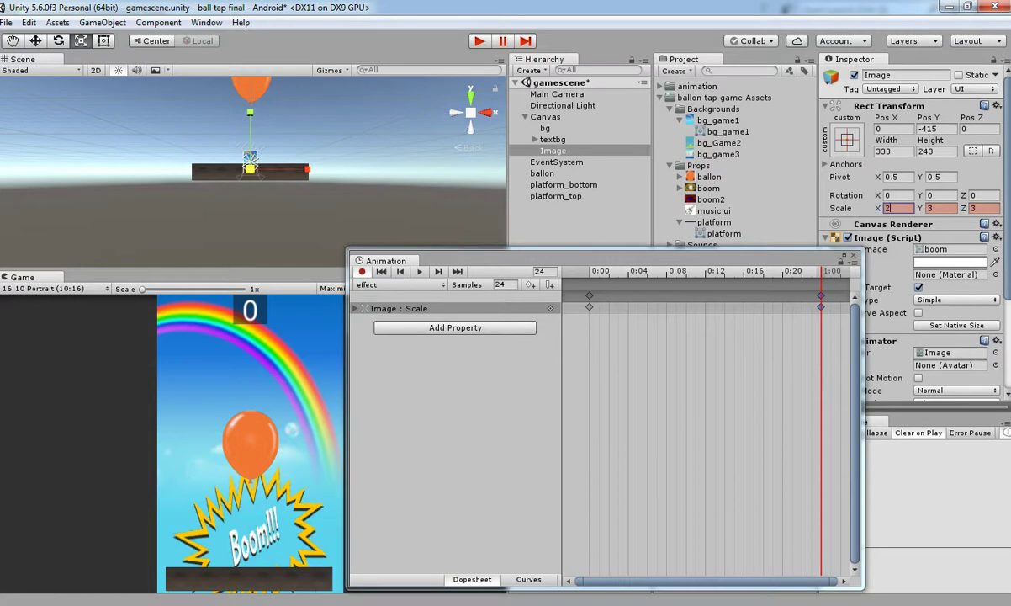
{"action": "type", "text": "..5"}
{"action": "key", "text": "Tab"}
{"action": "type", "text": "2.5"}
{"action": "key", "text": "Tab"}
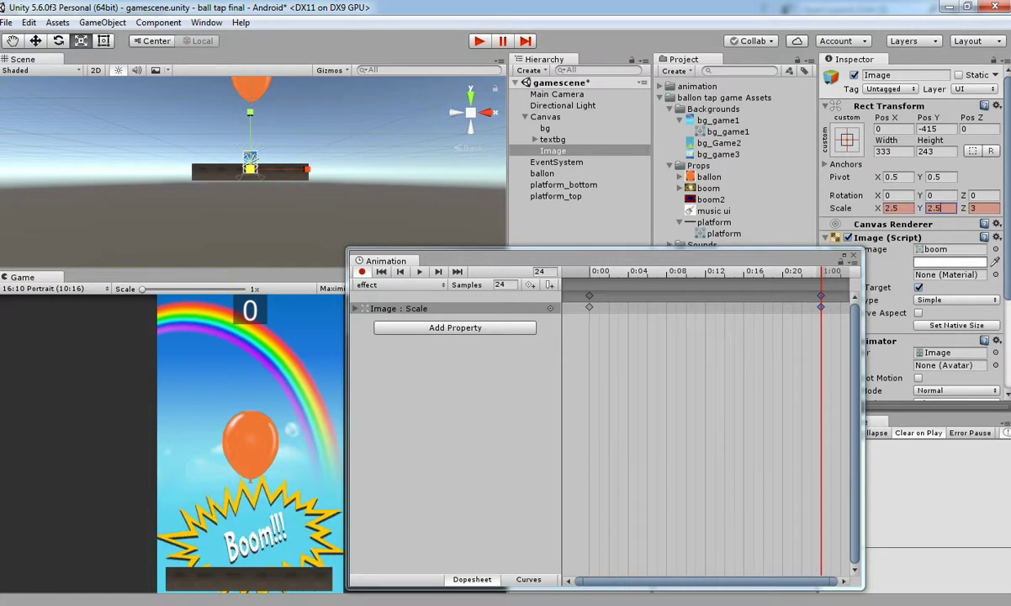
{"action": "type", "text": "2.5"}
{"action": "key", "text": "Return"}
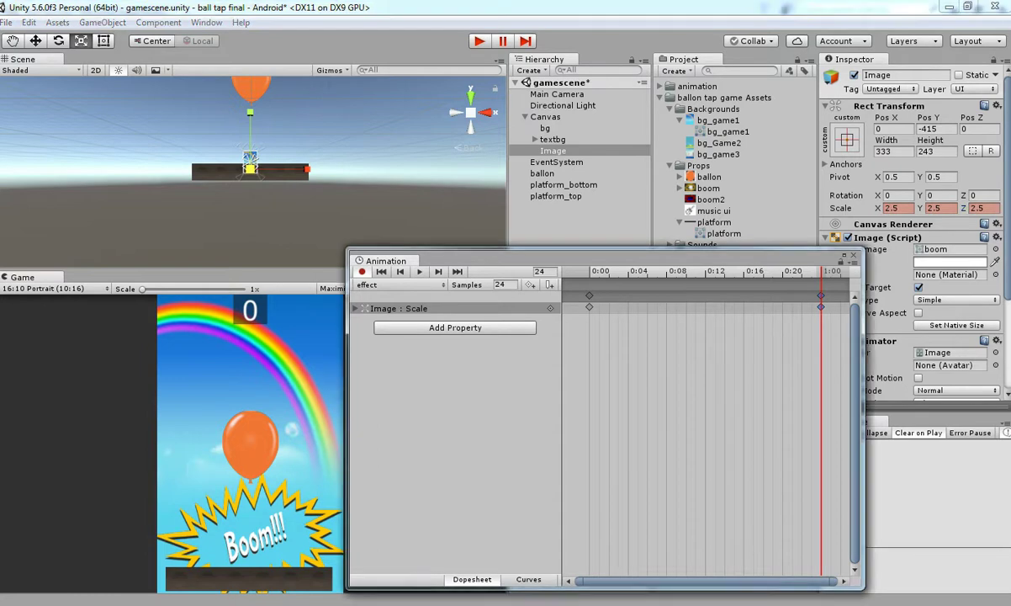
Set the clip's Samples to 35 while previewing it, and close the Animation window with recording off
{"action": "left_click", "coordinate": [419, 271]}
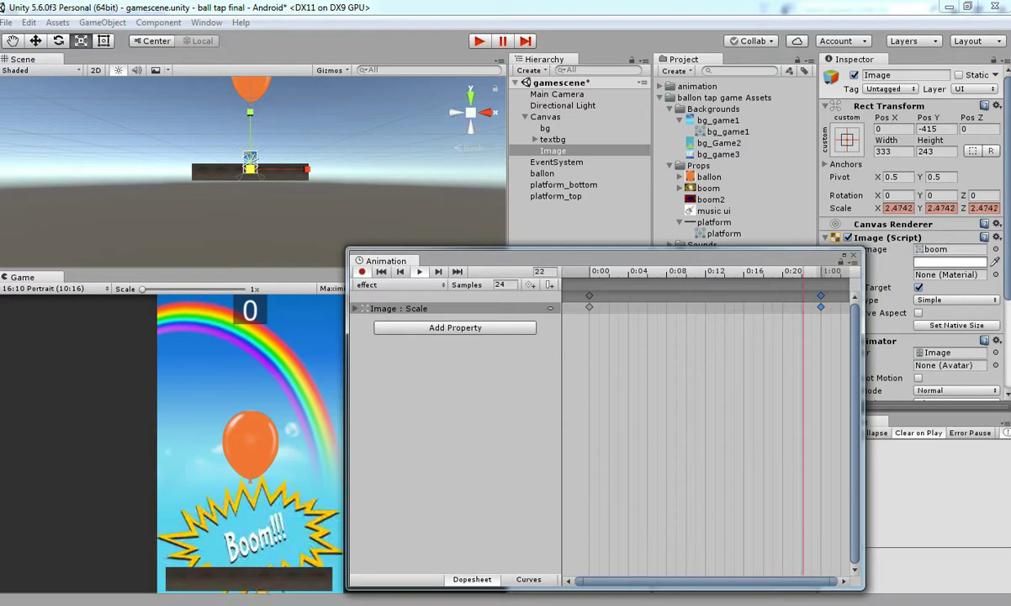
{"action": "left_click", "coordinate": [503, 285]}
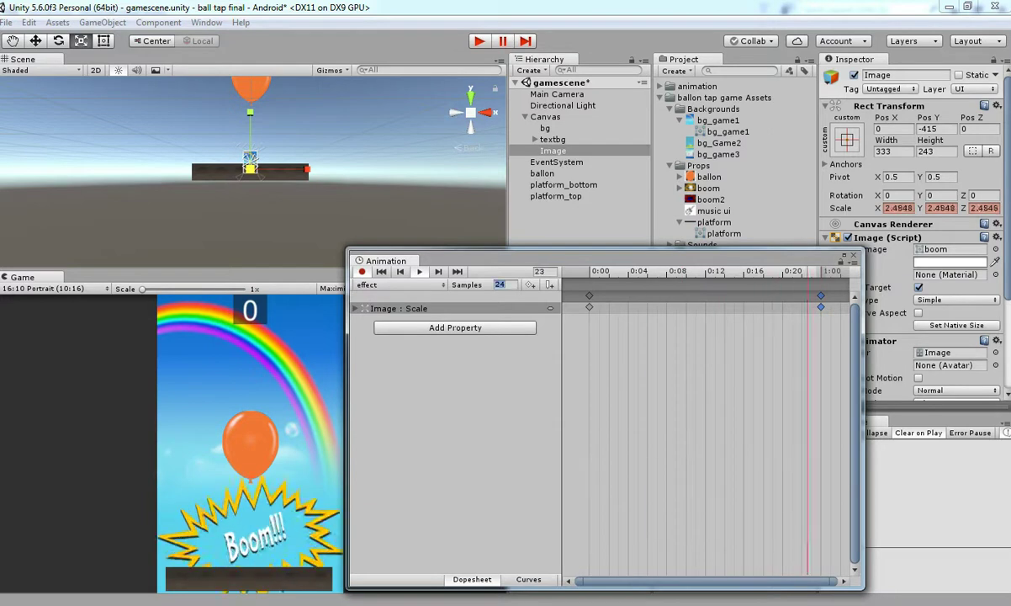
{"action": "type", "text": "35"}
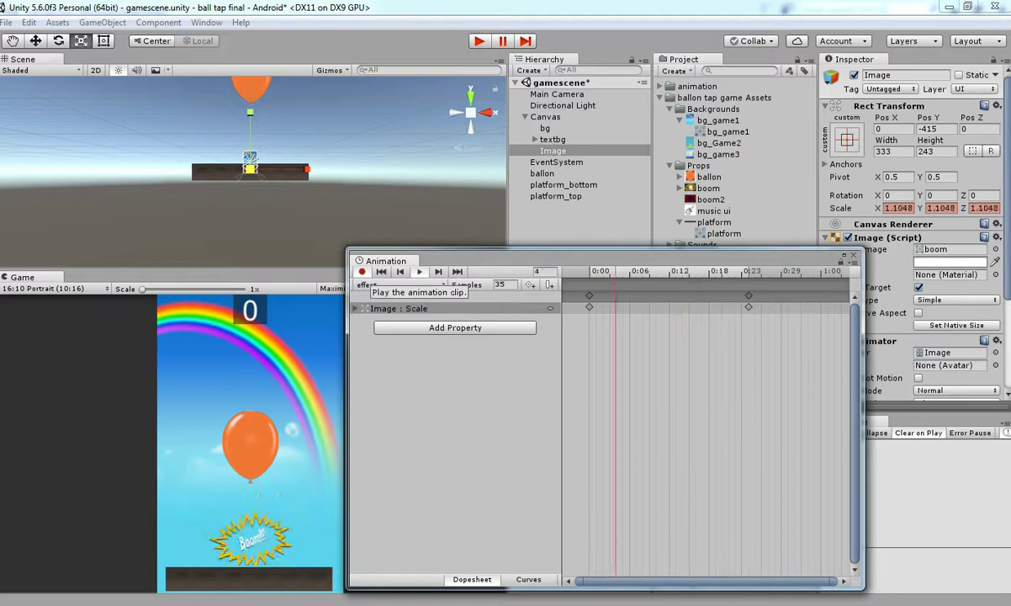
{"action": "left_click", "coordinate": [420, 272]}
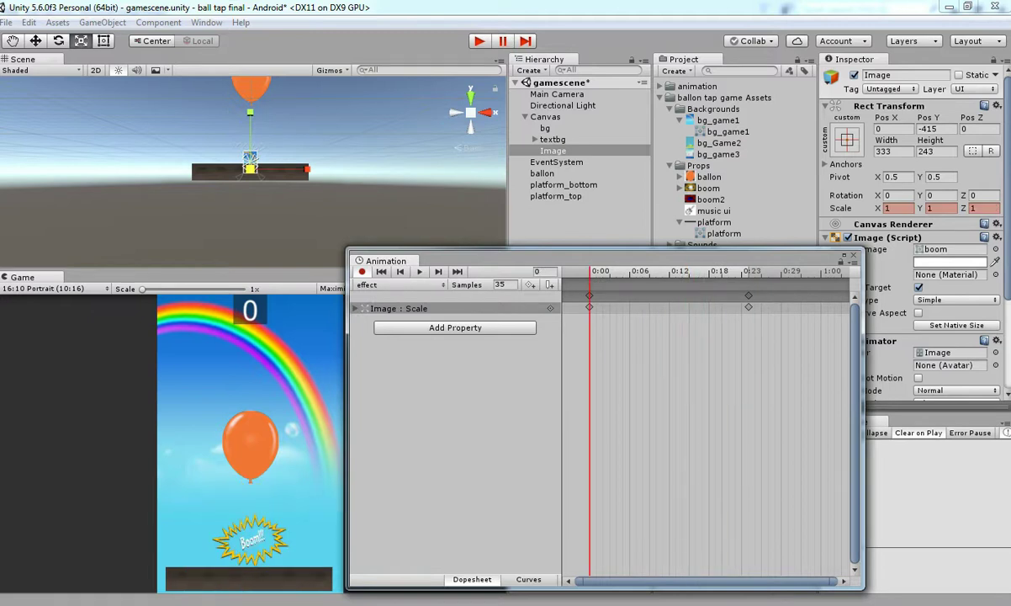
{"action": "left_click", "coordinate": [361, 271]}
{"action": "left_click", "coordinate": [853, 254]}
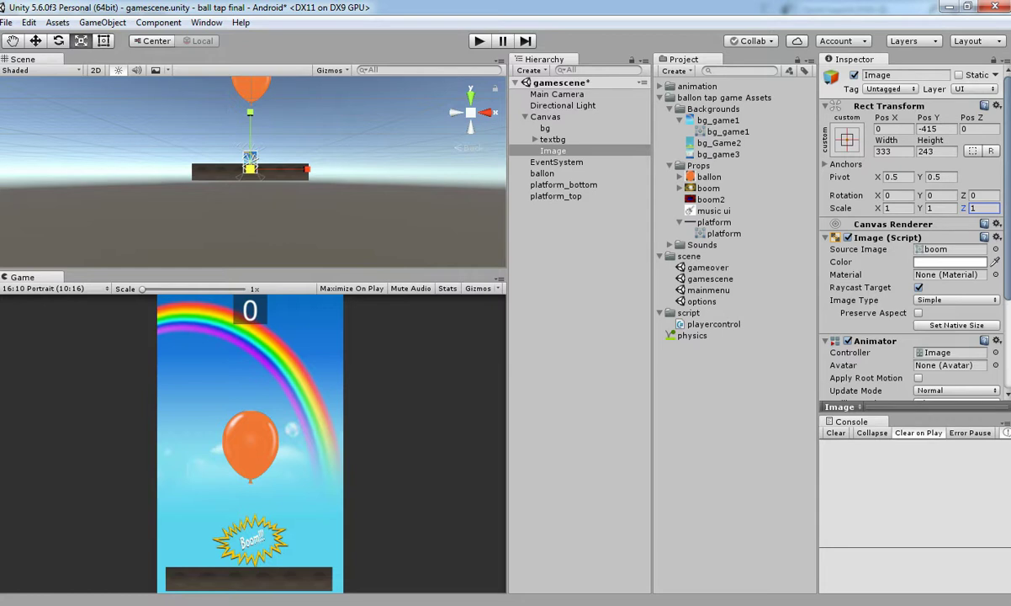
Collapse the ballon tap game Assets folder and turn off Loop Time for the effect clip in the animation folder
{"action": "left_click", "coordinate": [661, 98]}
{"action": "left_click", "coordinate": [660, 87]}
{"action": "left_click", "coordinate": [699, 97]}
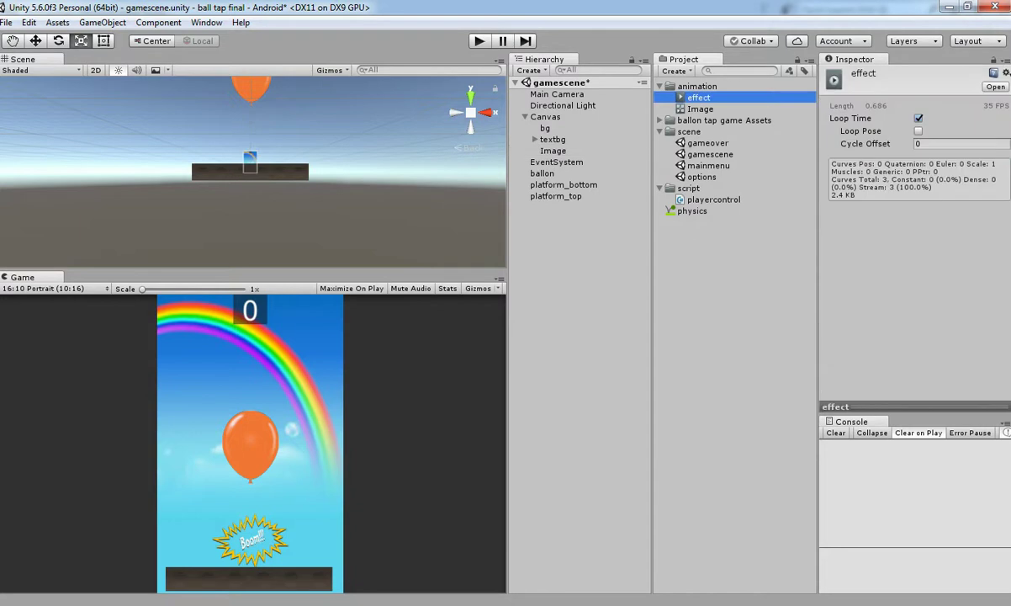
{"action": "left_click", "coordinate": [918, 119]}
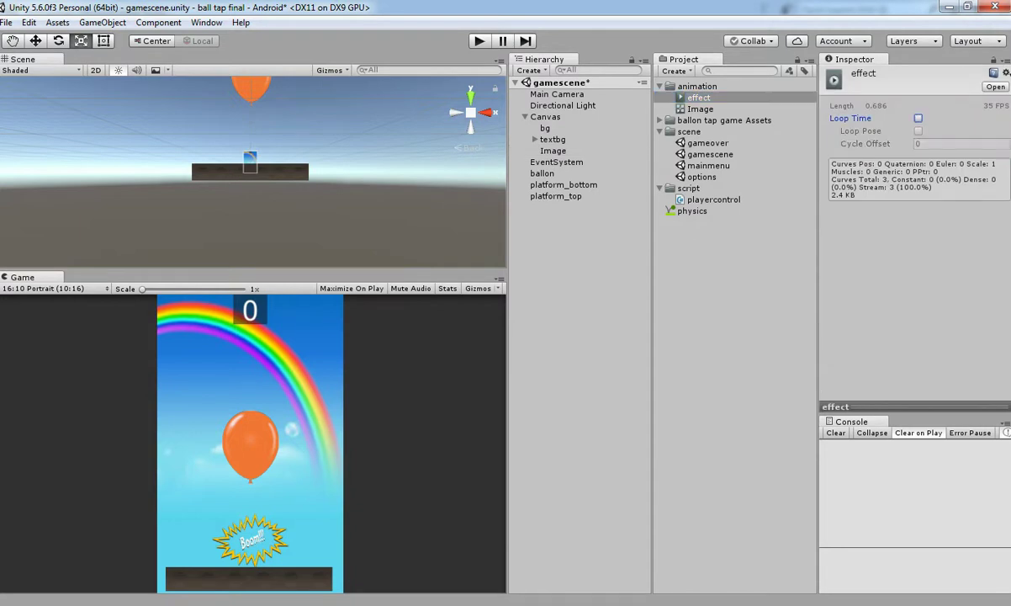
Select the Image and run the game to check that the boom animation plays, and stop play
{"action": "left_click", "coordinate": [553, 150]}
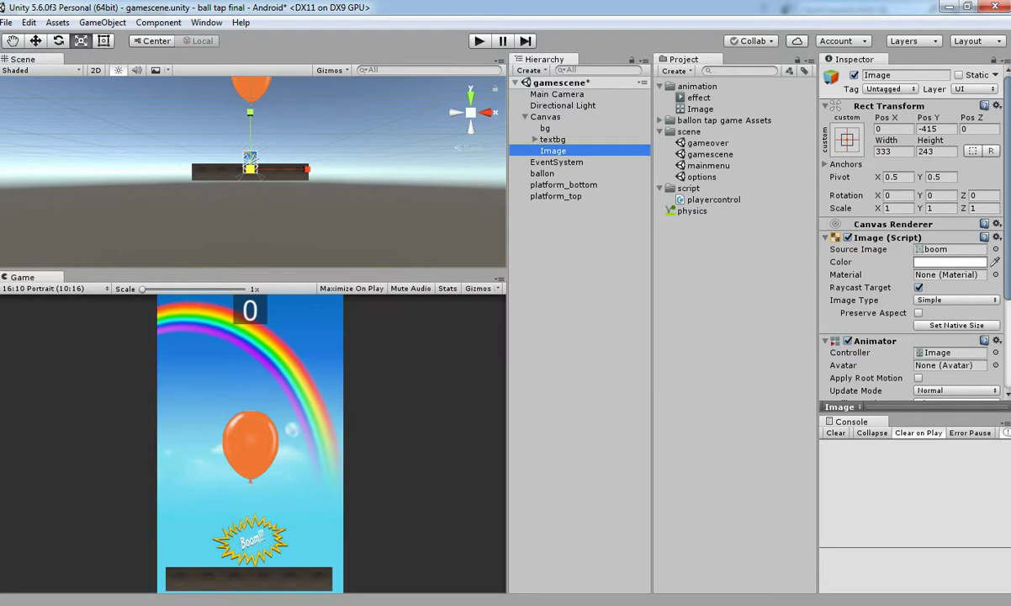
{"action": "key", "text": "ctrl+p"}
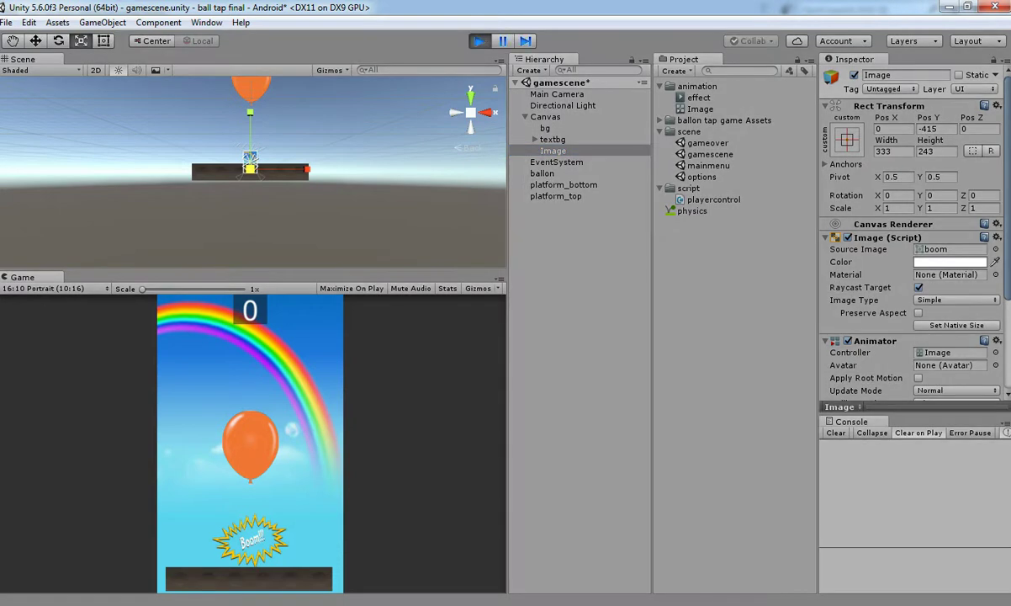
{"action": "key", "text": "ctrl+p"}
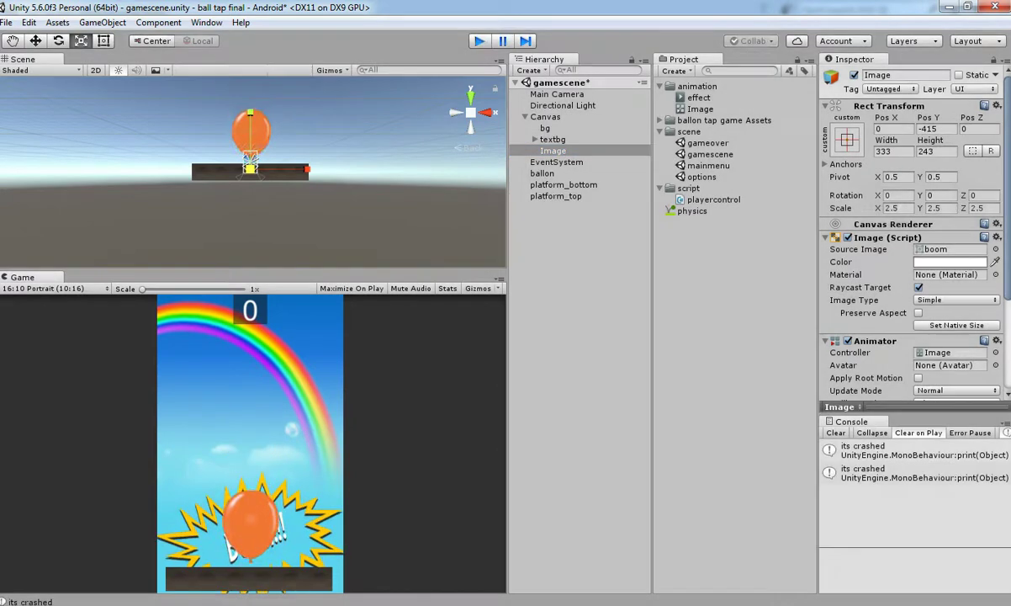
Frame the boom Image in the Scene view and rename it paticle effect
{"action": "double_click", "coordinate": [553, 151]}
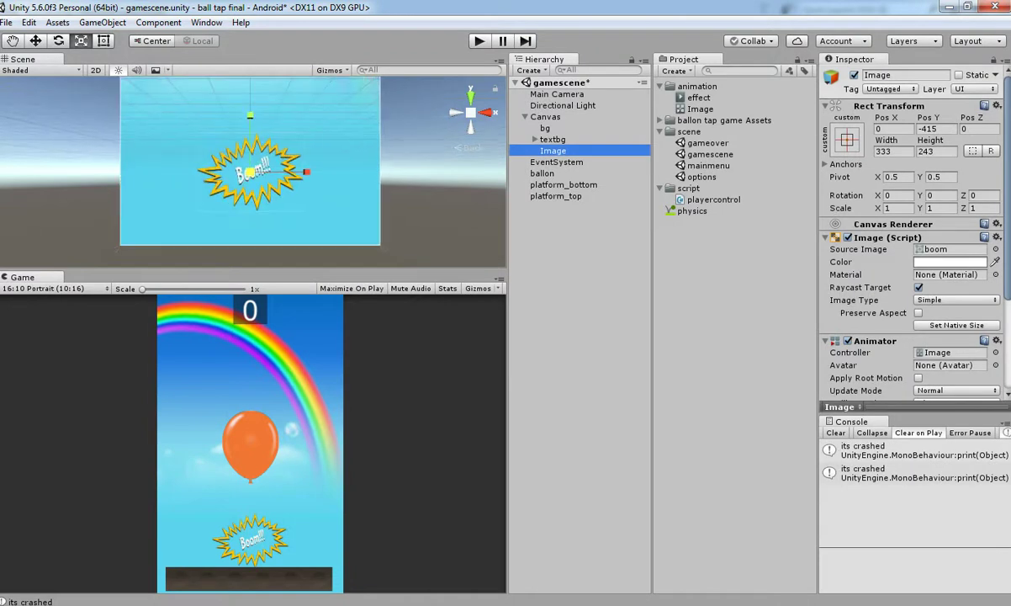
{"action": "left_click", "coordinate": [905, 75]}
{"action": "type", "text": "pat"}
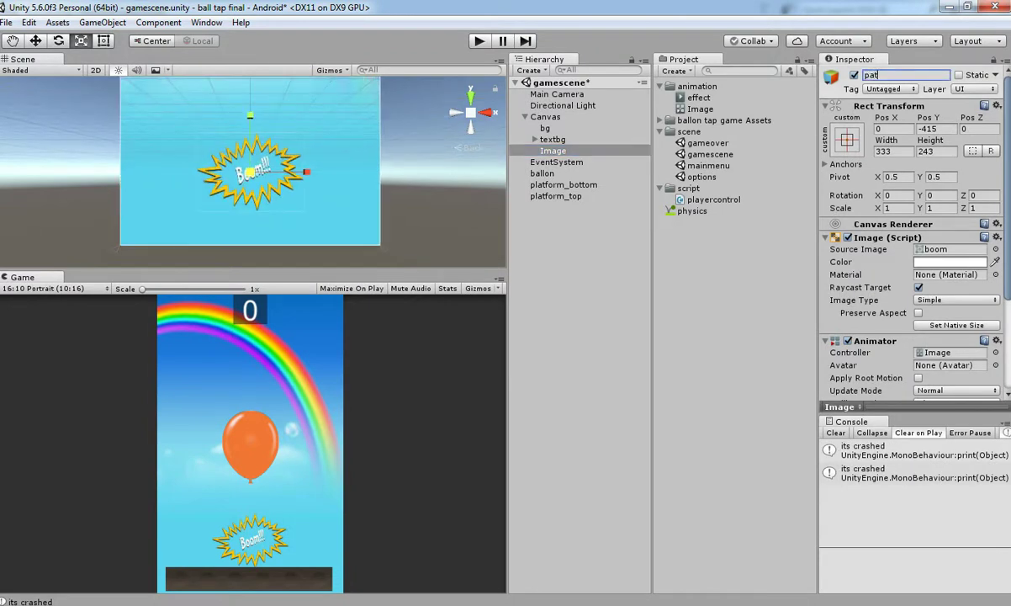
{"action": "type", "text": "icle effect"}
{"action": "key", "text": "Return"}
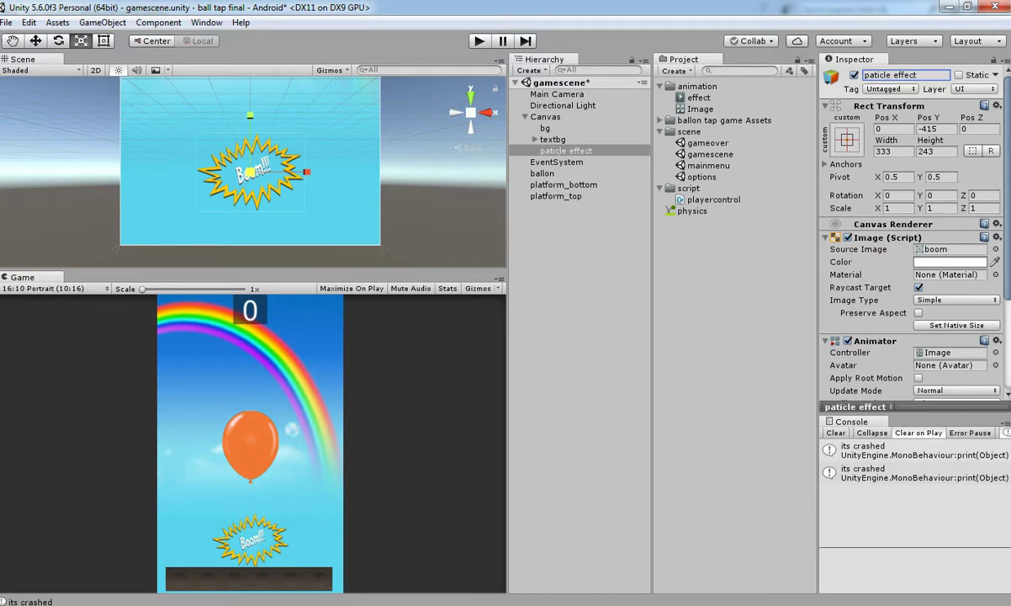
{"action": "left_click", "coordinate": [566, 151]}
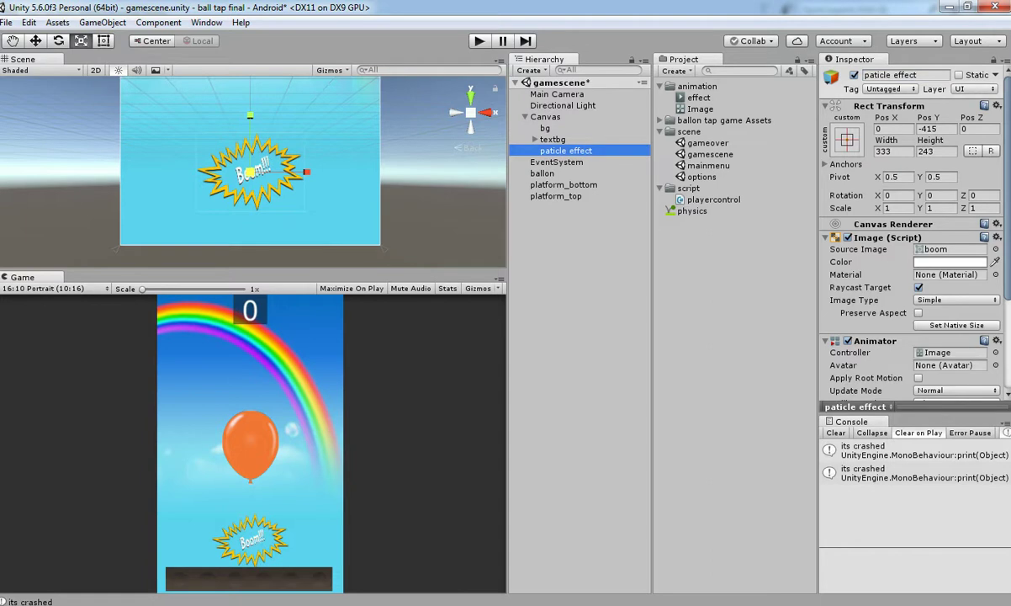
Duplicate the paticle effect image and move the copy up to Pos Y 558 at the top of the canvas
{"action": "key", "text": "ctrl+d"}
{"action": "left_click", "coordinate": [36, 40]}
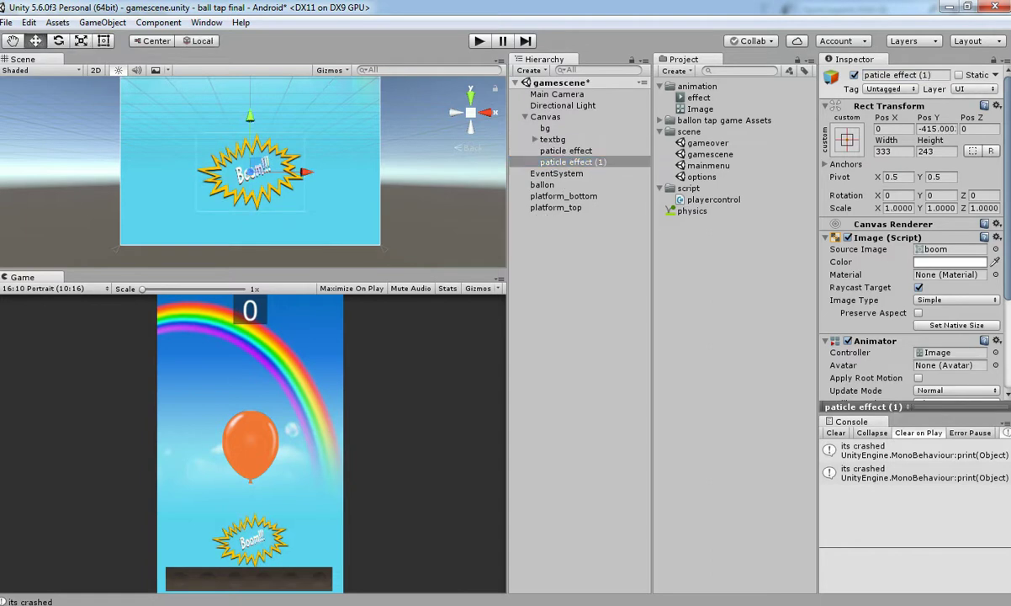
{"action": "scroll", "coordinate": [250, 126], "scroll_direction": "down", "scroll_amount": 4}
{"action": "left_click_drag", "start_coordinate": [250, 116], "coordinate": [250, 2]}
{"action": "left_click_drag", "start_coordinate": [976, 118], "coordinate": [981, 118]}
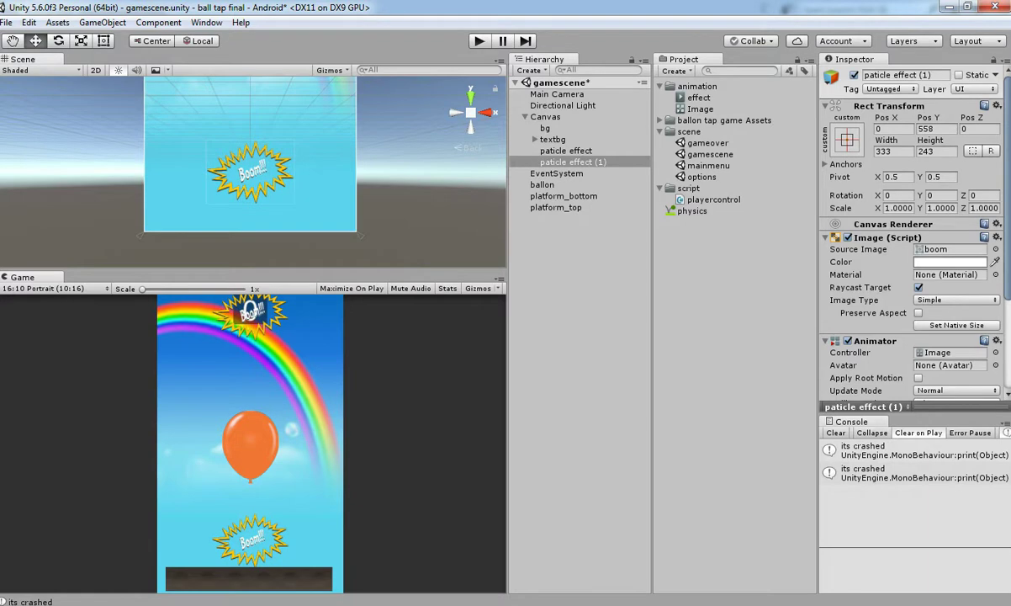
Use boom2 as the duplicate's source image, and run the game briefly to check both boom animations
{"action": "left_click", "coordinate": [949, 249]}
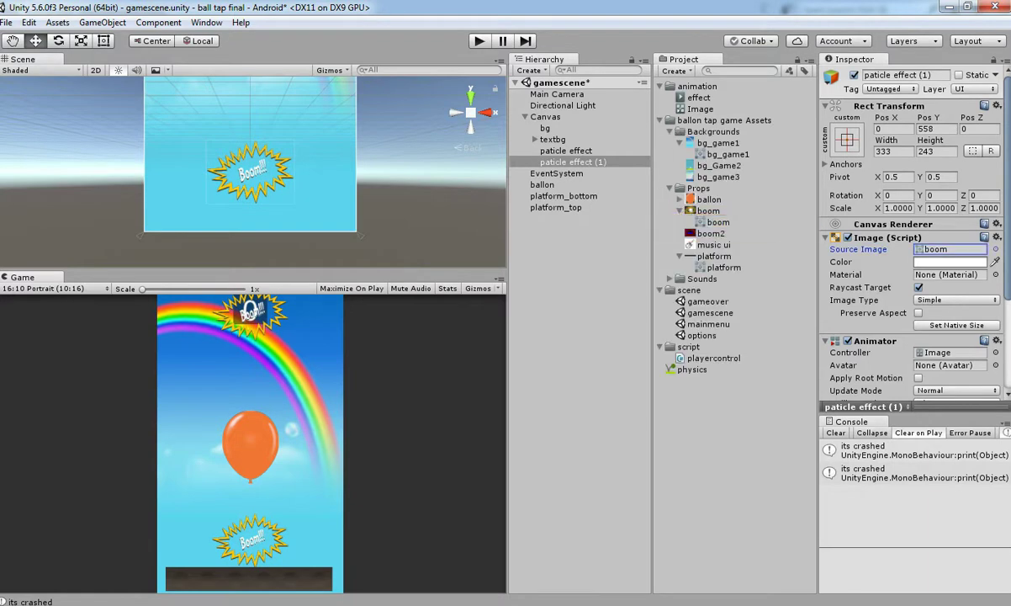
{"action": "left_click_drag", "start_coordinate": [710, 233], "coordinate": [945, 249]}
{"action": "scroll", "coordinate": [250, 172], "scroll_direction": "down", "scroll_amount": 1}
{"action": "key", "text": "ctrl+p"}
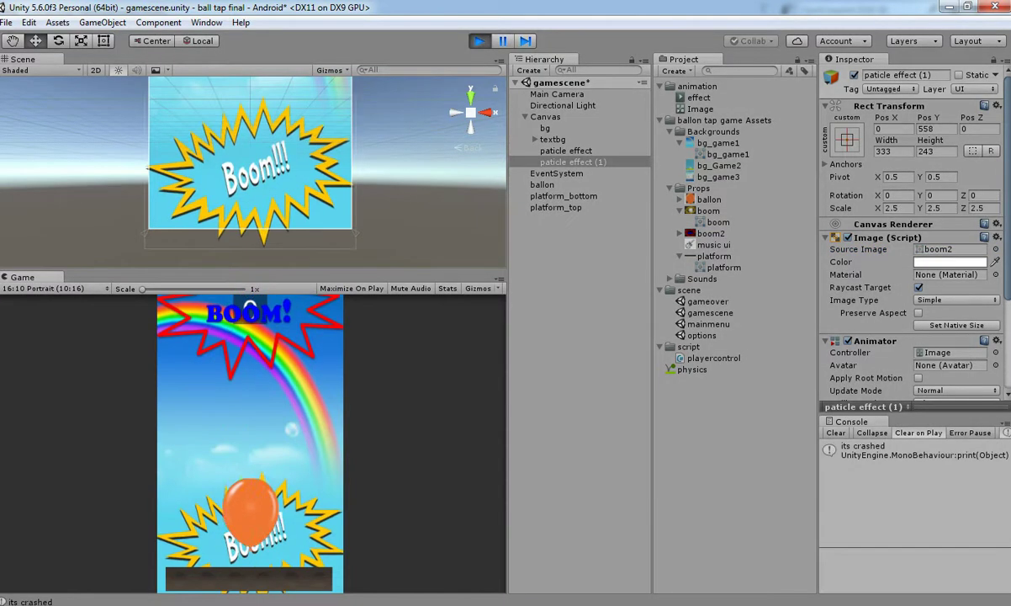
{"action": "key", "text": "ctrl+p"}
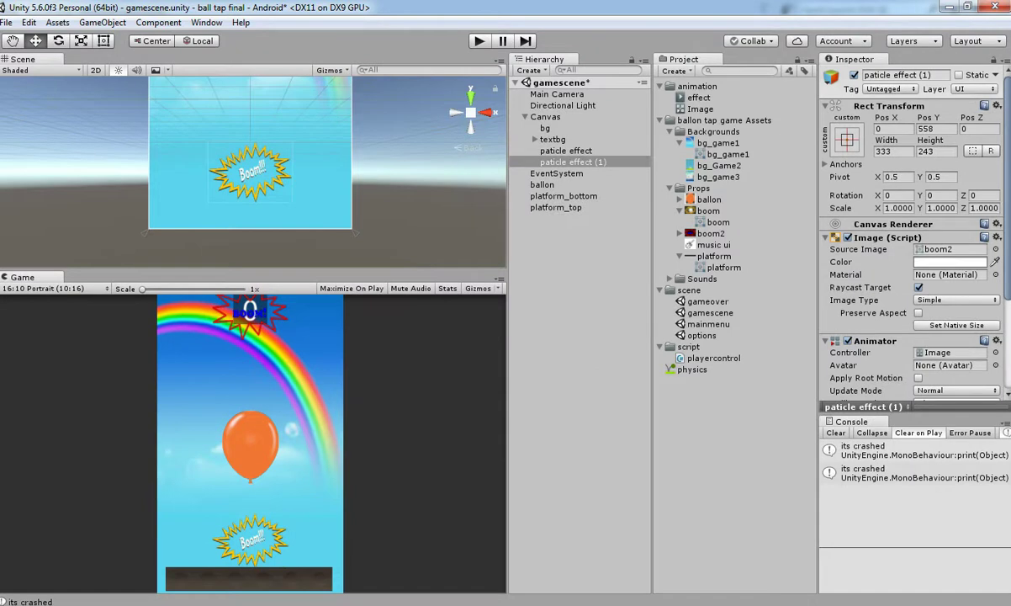
Rename the lower boom image, the original paticle effect, as paticle effect_bottom
{"action": "left_click", "coordinate": [566, 150]}
{"action": "double_click", "coordinate": [573, 162]}
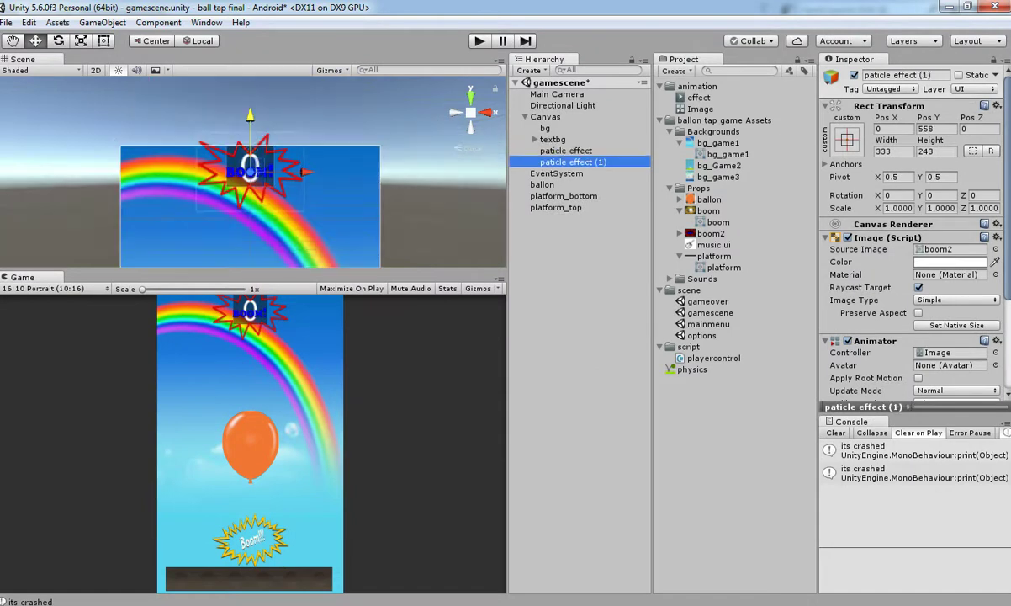
{"action": "left_click", "coordinate": [566, 151]}
{"action": "double_click", "coordinate": [566, 150]}
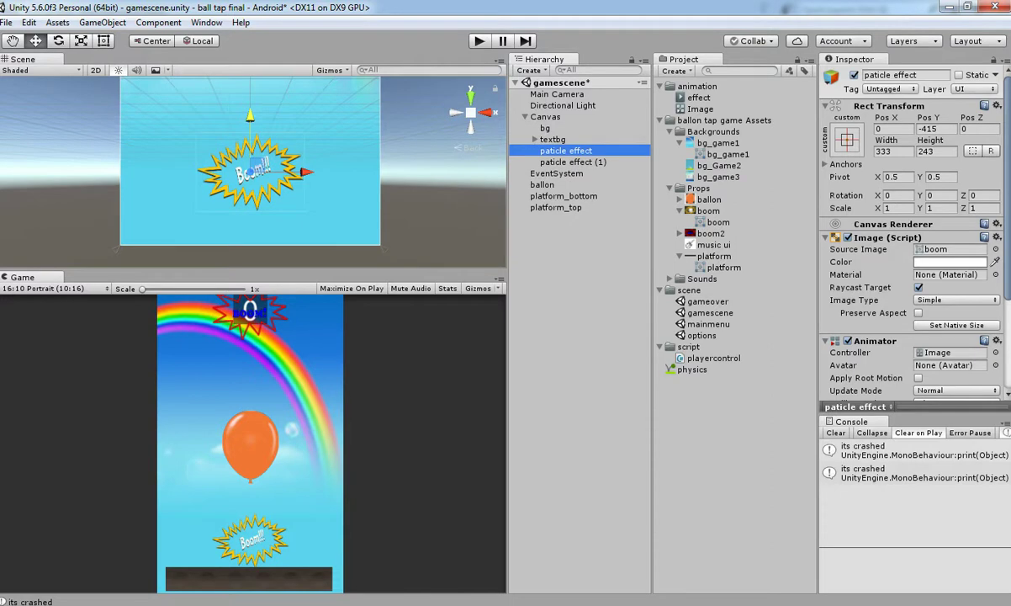
{"action": "left_click", "coordinate": [922, 75]}
{"action": "left_click", "coordinate": [922, 75]}
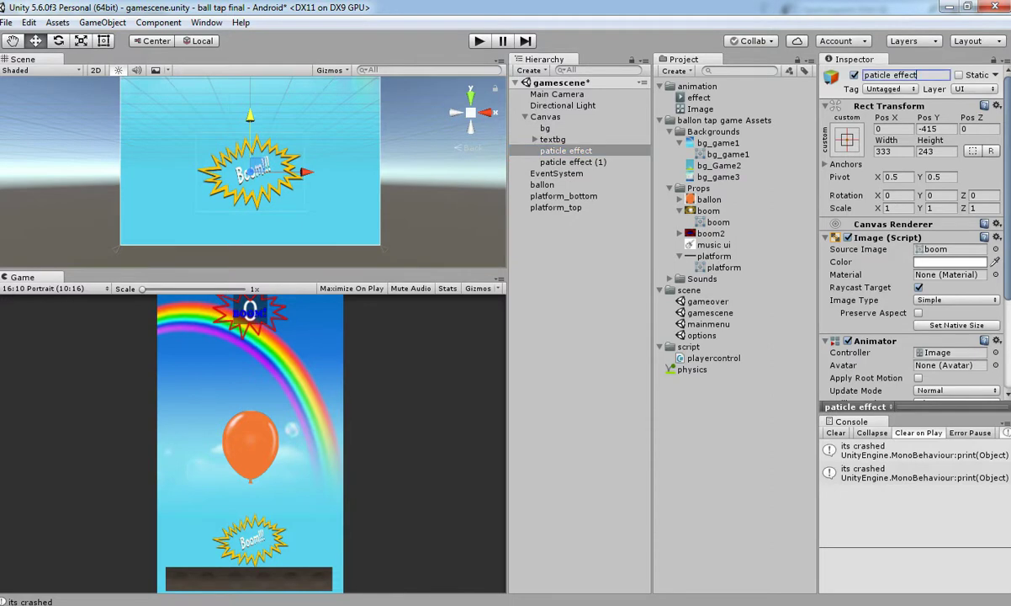
{"action": "type", "text": "_"}
{"action": "type", "text": "top"}
{"action": "key", "text": "BackSpace"}
{"action": "key", "text": "BackSpace"}
{"action": "key", "text": "BackSpace"}
{"action": "type", "text": "bottom"}
{"action": "key", "text": "Return"}
Rename the duplicated boom image at the top of the canvas as paticle effect_top
{"action": "double_click", "coordinate": [573, 163]}
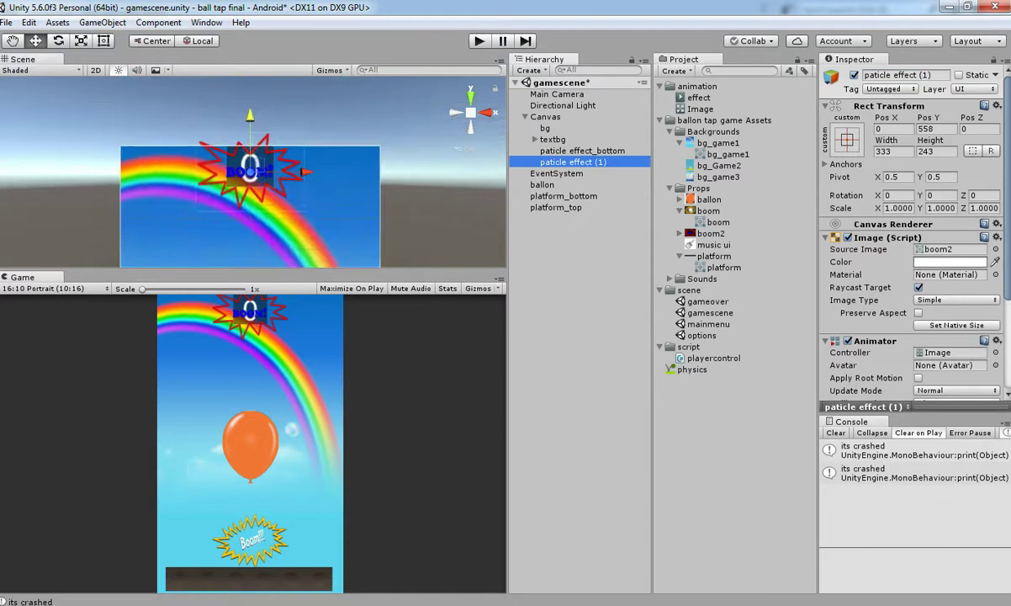
{"action": "left_click_drag", "start_coordinate": [934, 75], "coordinate": [915, 75]}
{"action": "key", "text": "BackSpace"}
{"action": "type", "text": "_top"}
{"action": "key", "text": "Return"}
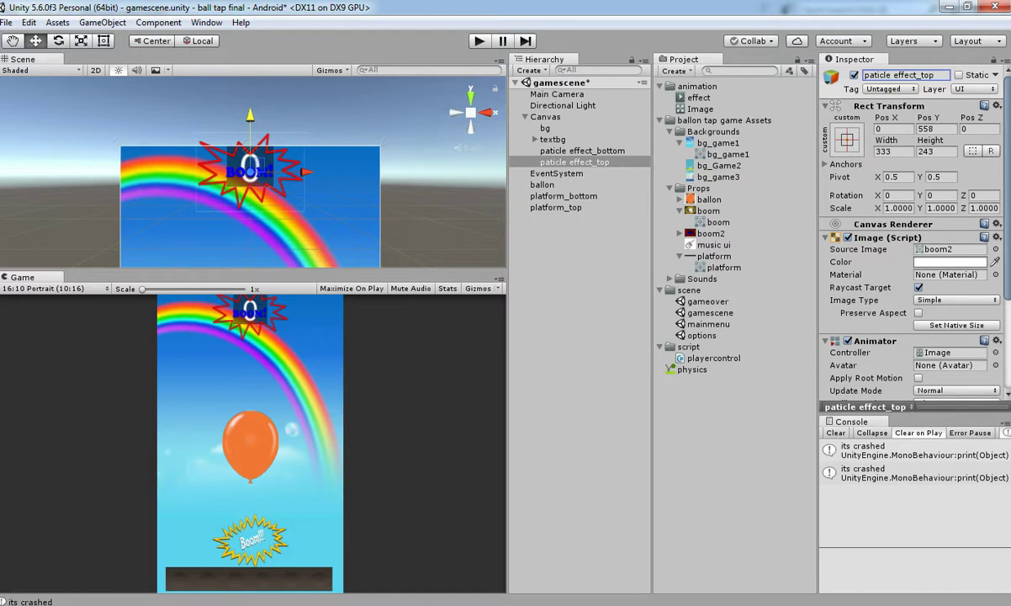
Switch to Visual Studio, declare public GameObject top_platform_Effect; below the score variable in playercontrol.cs, and save the script
{"action": "left_click", "coordinate": [556, 207]}
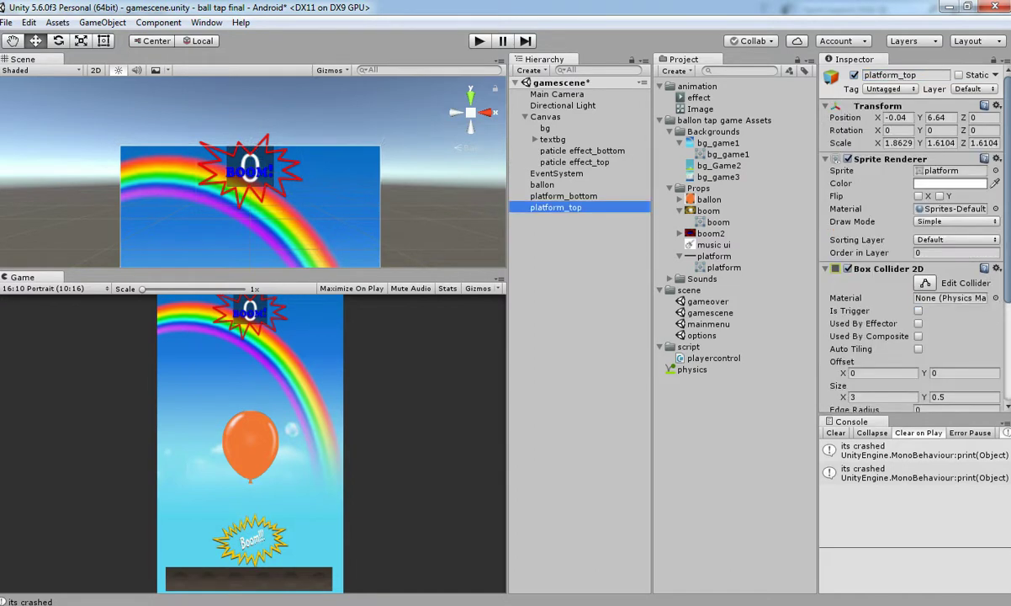
{"action": "left_click", "coordinate": [582, 151]}
{"action": "left_click", "coordinate": [574, 163]}
{"action": "left_click", "coordinate": [543, 185]}
{"action": "scroll", "coordinate": [912, 252], "scroll_direction": "down", "scroll_amount": 6}
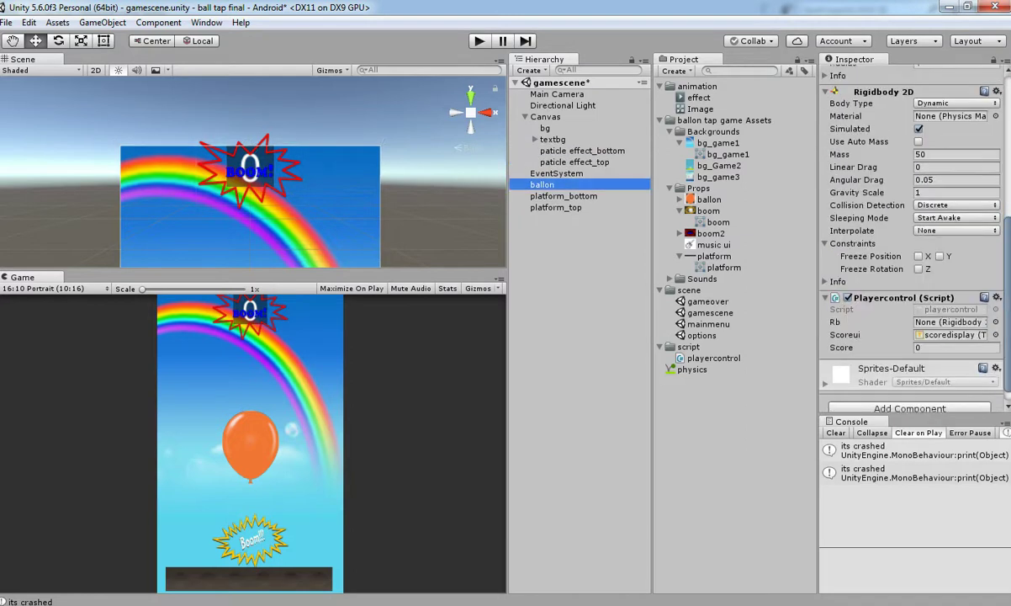
{"action": "key", "text": "alt+Tab"}
{"action": "scroll", "coordinate": [505, 329], "scroll_direction": "up", "scroll_amount": 2}
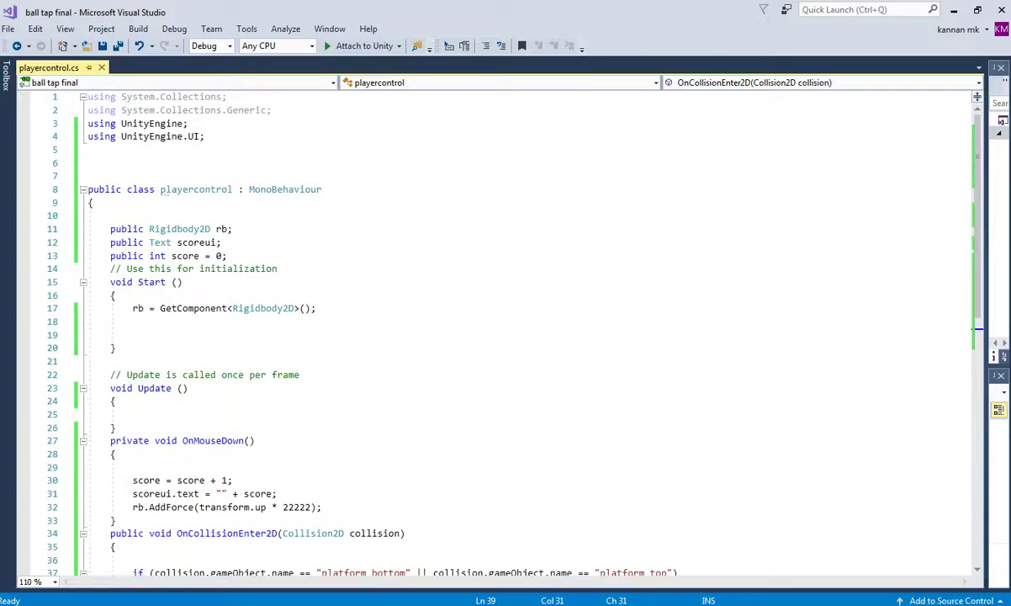
{"action": "left_click", "coordinate": [228, 255]}
{"action": "key", "text": "Return"}
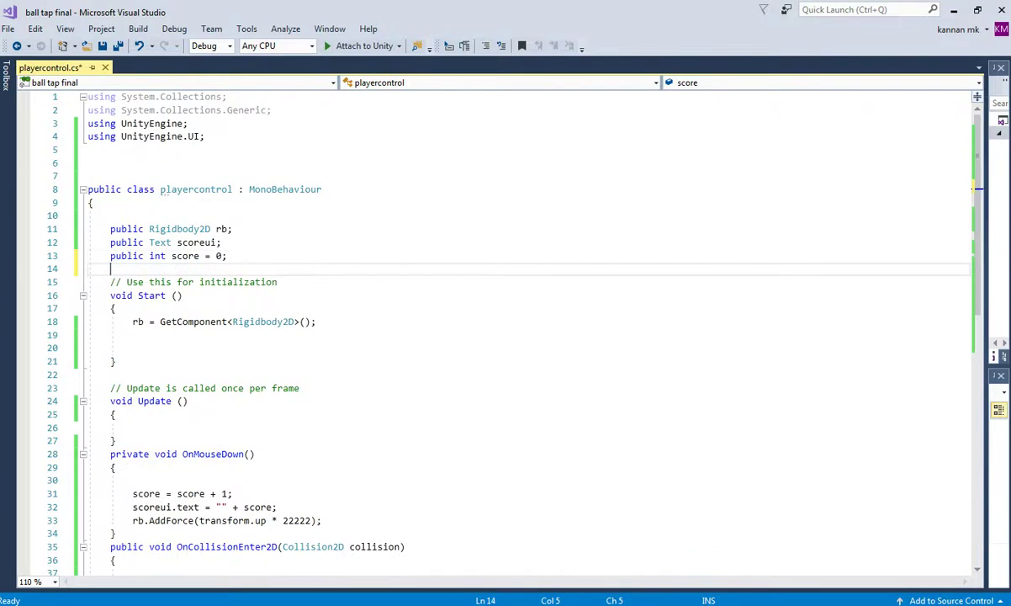
{"action": "type", "text": "pa"}
{"action": "key", "text": "BackSpace"}
{"action": "key", "text": "BackSpace"}
{"action": "key", "text": "BackSpace"}
{"action": "type", "text": "public game"}
{"action": "key", "text": "Escape"}
{"action": "type", "text": "Object "}
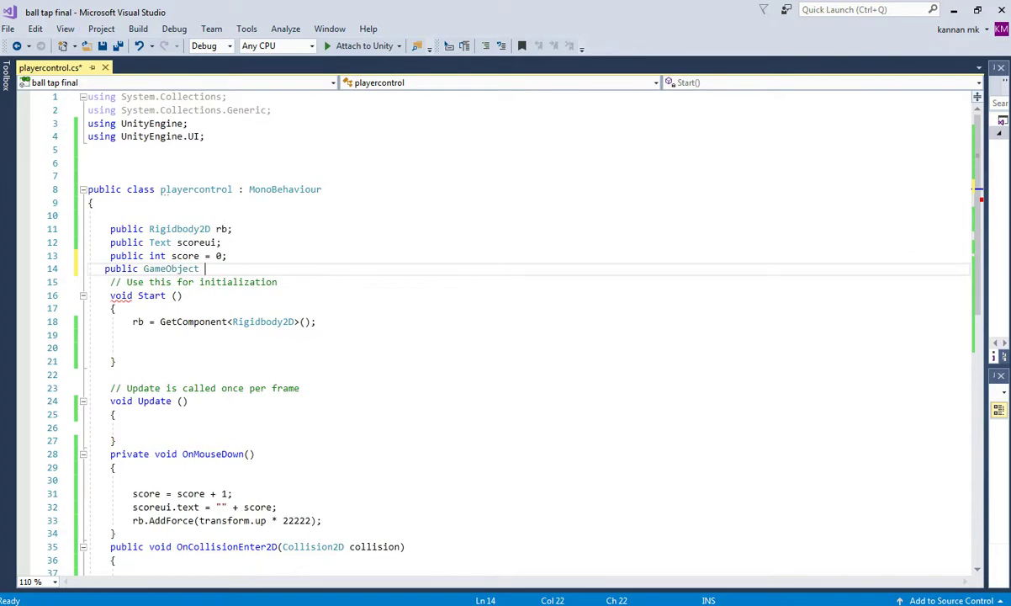
{"action": "type", "text": "top_platf"}
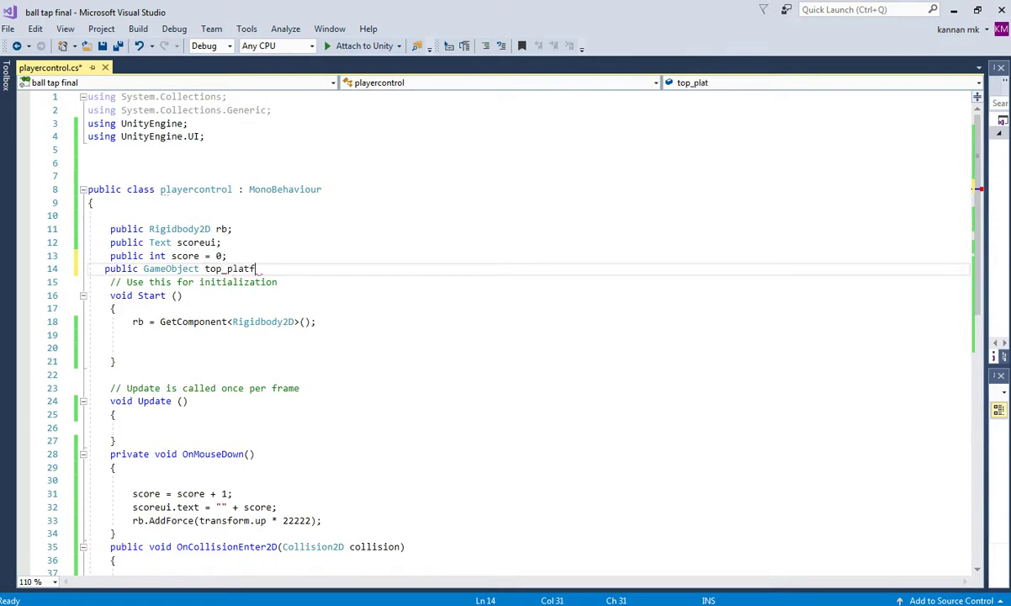
{"action": "type", "text": "orm_Effec"}
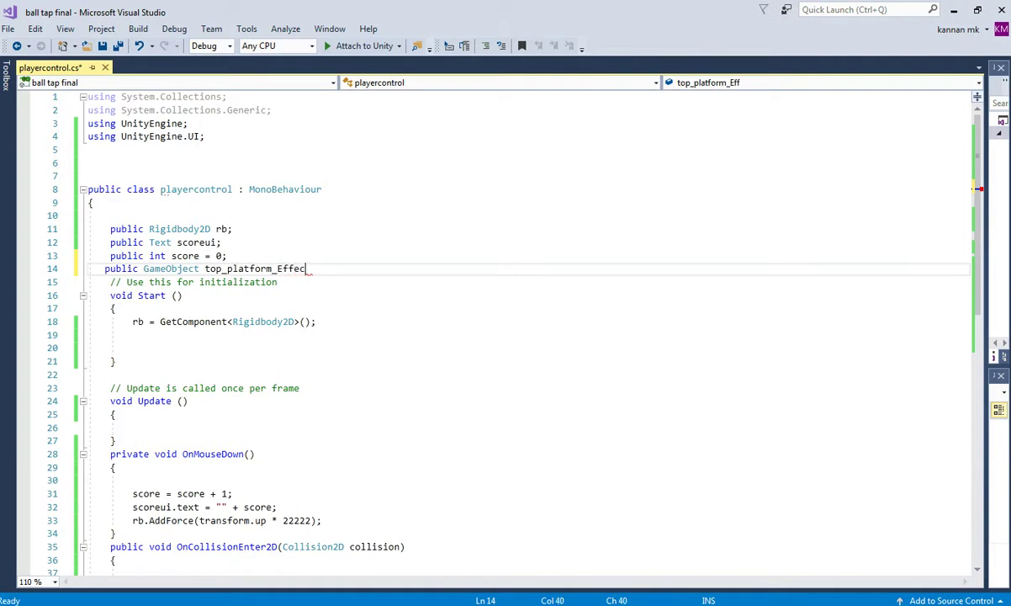
{"action": "type", "text": "t;"}
{"action": "key", "text": "ctrl+s"}
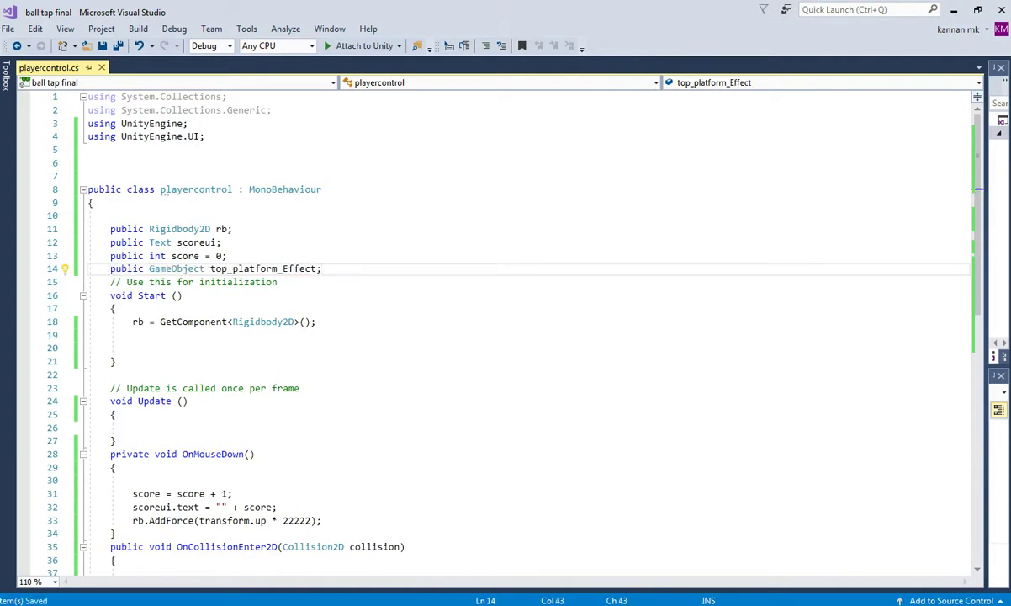
Copy the top_platform_Effect declaration onto a new line, rename the copy bottom_platform_Effect, and save the script
{"action": "left_click_drag", "start_coordinate": [323, 268], "coordinate": [105, 269]}
{"action": "key", "text": "ctrl+c"}
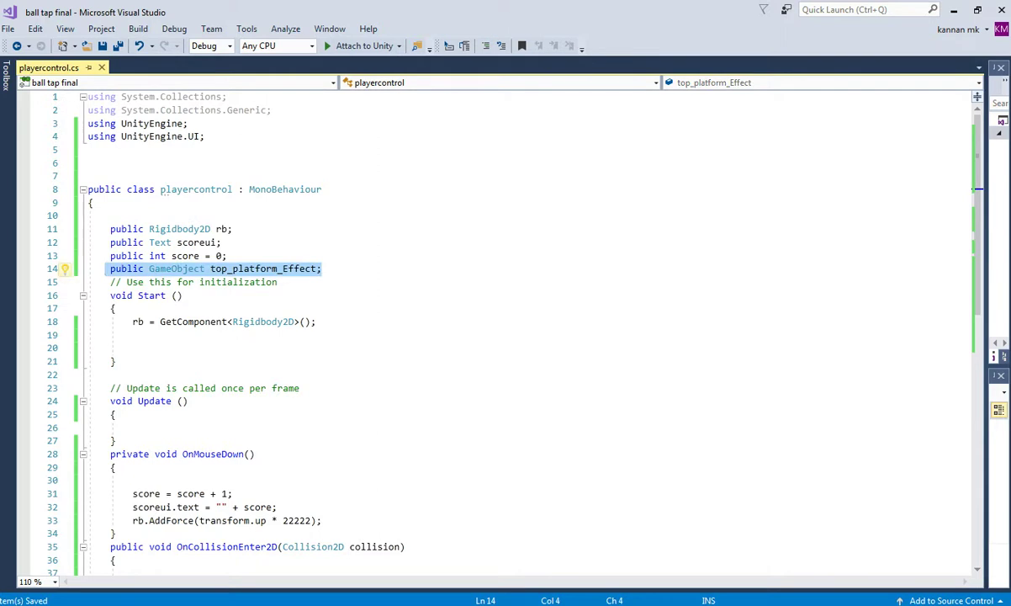
{"action": "left_click", "coordinate": [323, 269]}
{"action": "key", "text": "Return"}
{"action": "key", "text": "ctrl+v"}
{"action": "left_click_drag", "start_coordinate": [227, 282], "coordinate": [212, 282]}
{"action": "type", "text": "bottom"}
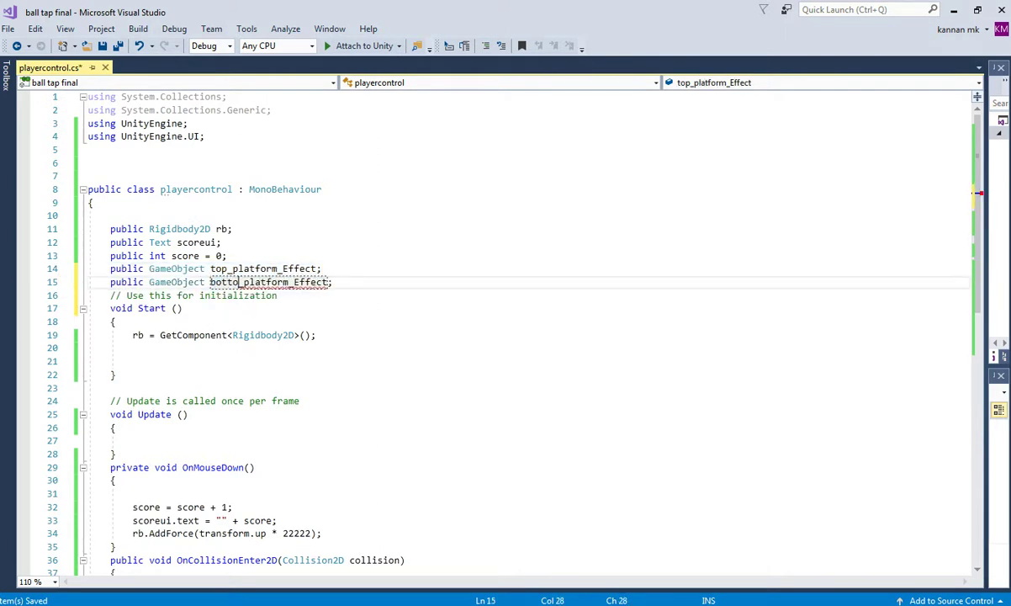
{"action": "key", "text": "ctrl+s"}
{"action": "left_click", "coordinate": [267, 268]}
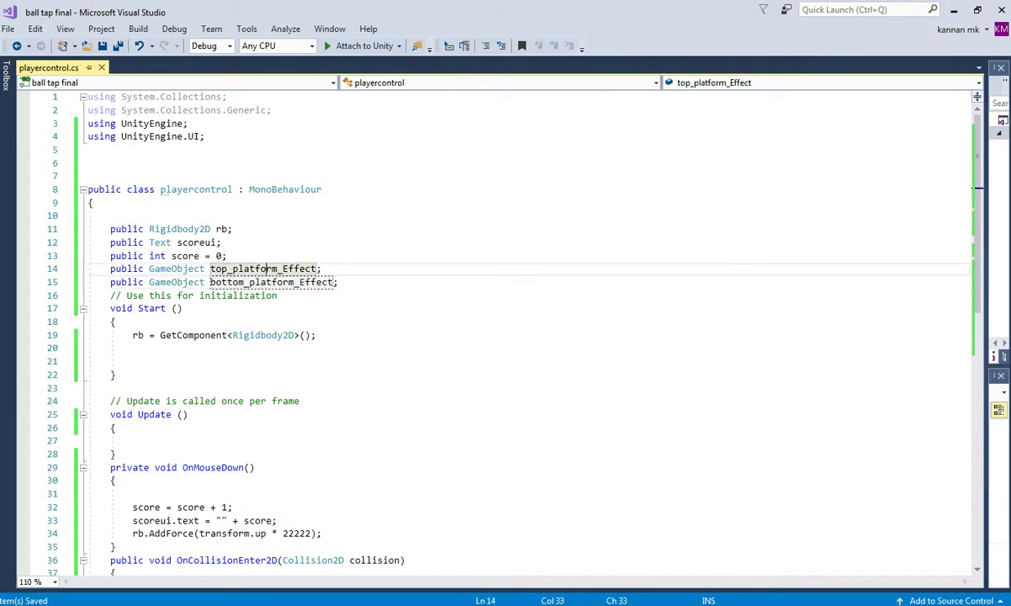
Switch to Unity, assign platform_top and platform_bottom to the ballon's top and bottom platform effect fields, and save the scene
{"action": "key", "text": "alt+Tab"}
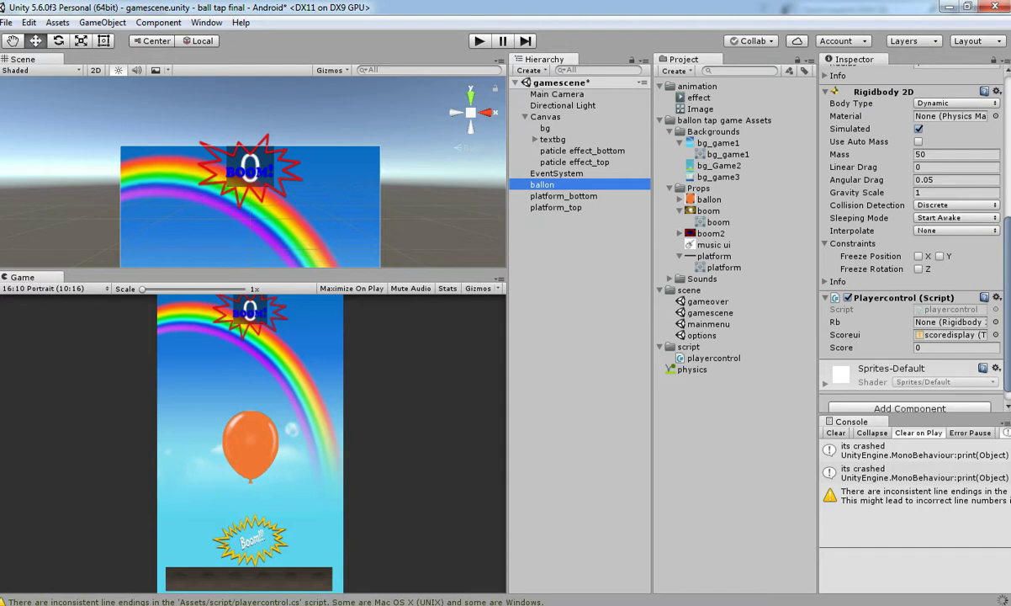
{"action": "left_click", "coordinate": [950, 360]}
{"action": "left_click", "coordinate": [951, 373]}
{"action": "left_click_drag", "start_coordinate": [951, 373], "coordinate": [952, 373]}
{"action": "left_click_drag", "start_coordinate": [556, 208], "coordinate": [951, 361]}
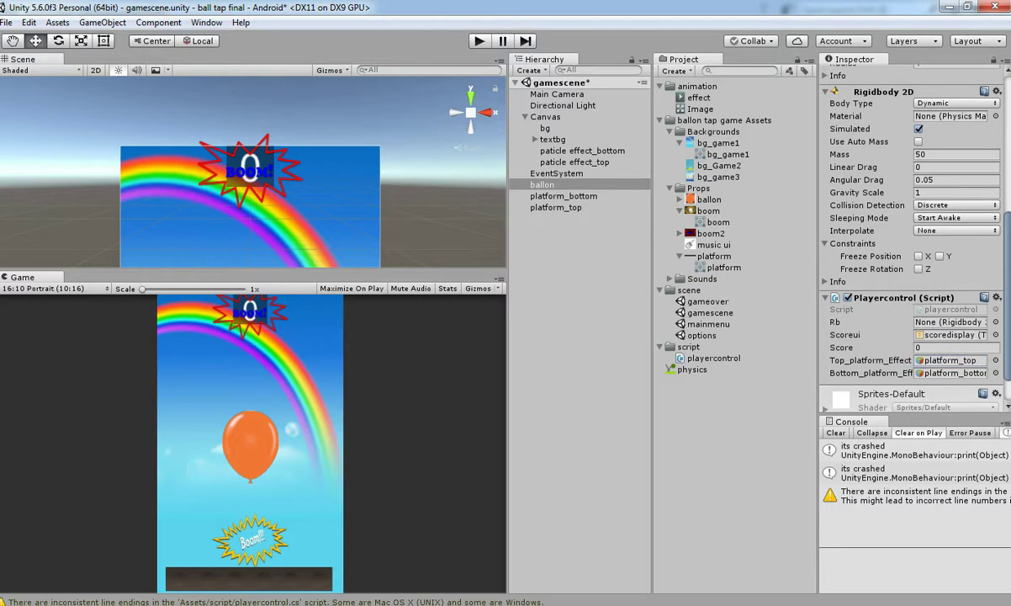
{"action": "key", "text": "ctrl+s"}
Deactivate platform_bottom and platform_top together and save the scene
{"action": "left_click", "coordinate": [564, 196]}
{"action": "left_click", "coordinate": [556, 207], "text": "ctrl"}
{"action": "scroll", "coordinate": [913, 252], "scroll_direction": "up", "scroll_amount": 4}
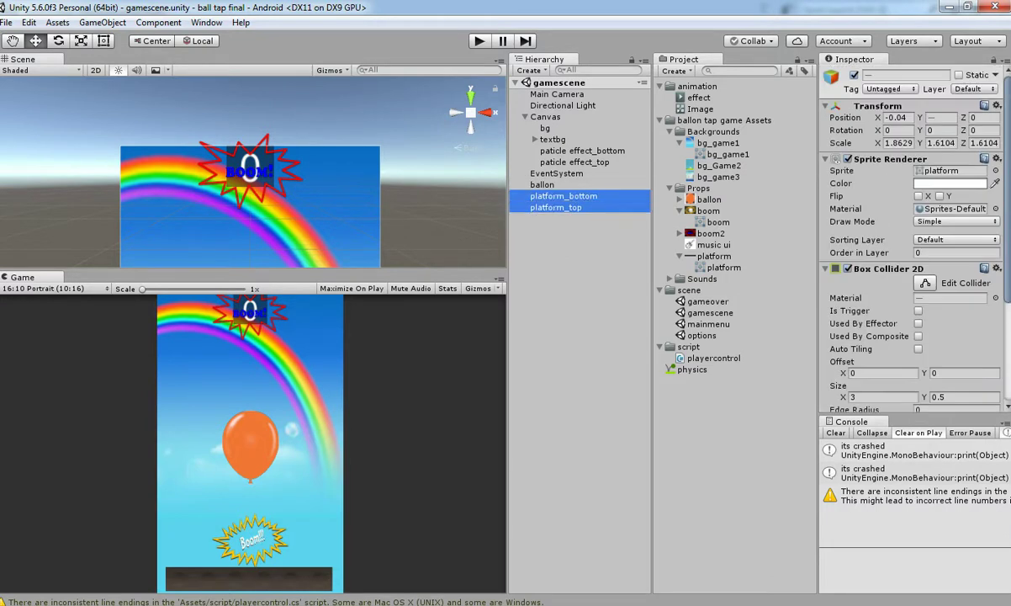
{"action": "left_click", "coordinate": [854, 74]}
{"action": "key", "text": "ctrl+s"}
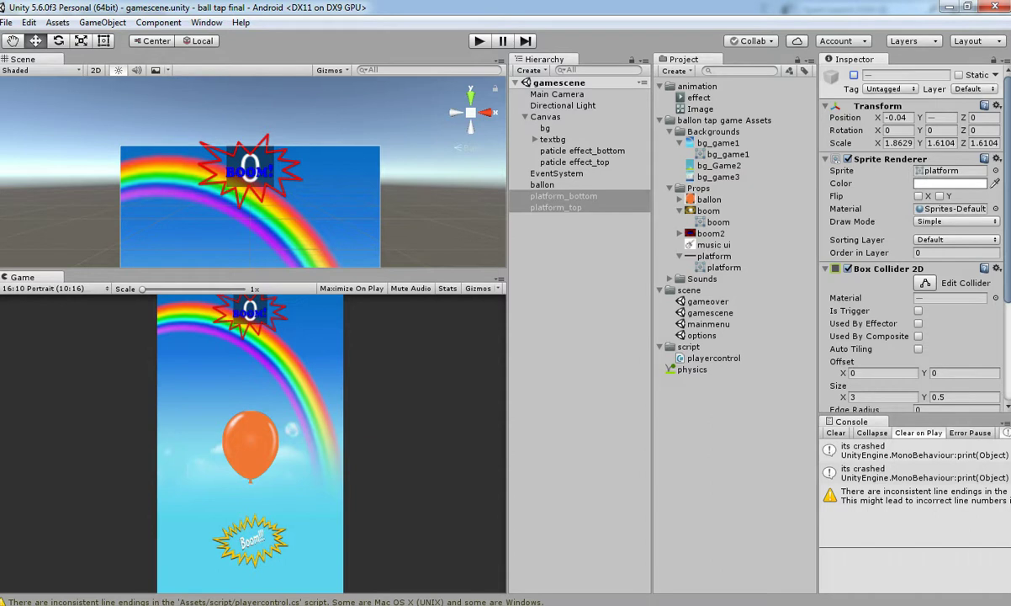
Delete the platform_bottom and platform_top objects from the scene
{"action": "left_click", "coordinate": [564, 196]}
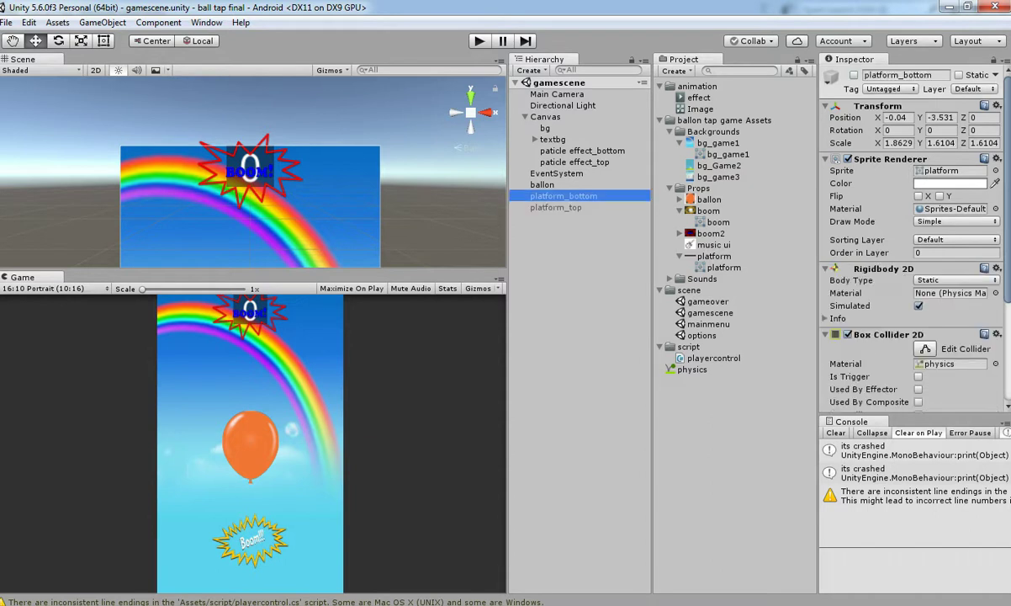
{"action": "double_click", "coordinate": [555, 207]}
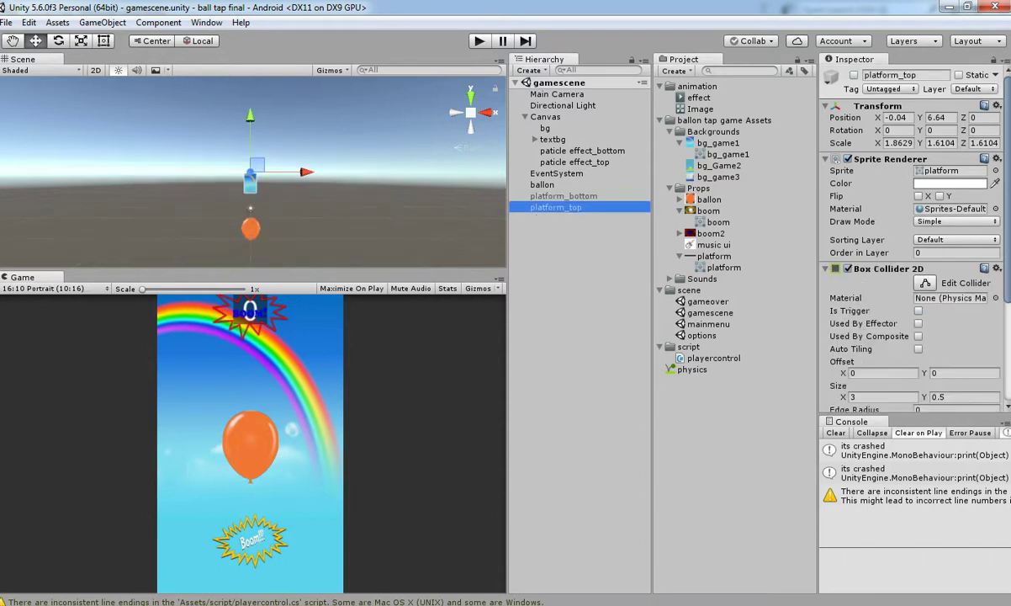
{"action": "left_click", "coordinate": [564, 196]}
{"action": "left_click", "coordinate": [556, 208]}
{"action": "left_click", "coordinate": [563, 196]}
{"action": "key", "text": "Delete"}
Check both particle effect images and re-link the missing platform effect references in the ballon's Playercontrol script
{"action": "double_click", "coordinate": [582, 150]}
{"action": "double_click", "coordinate": [575, 162]}
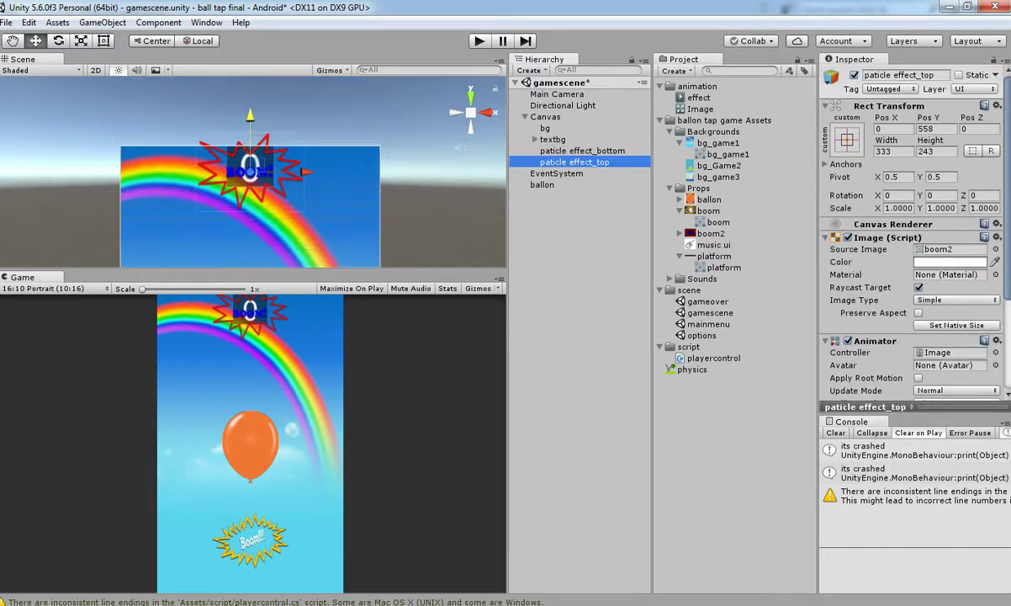
{"action": "left_click", "coordinate": [582, 150]}
{"action": "left_click", "coordinate": [543, 185]}
{"action": "scroll", "coordinate": [915, 252], "scroll_direction": "down", "scroll_amount": 6}
{"action": "scroll", "coordinate": [913, 236], "scroll_direction": "down", "scroll_amount": 2}
{"action": "left_click", "coordinate": [950, 319]}
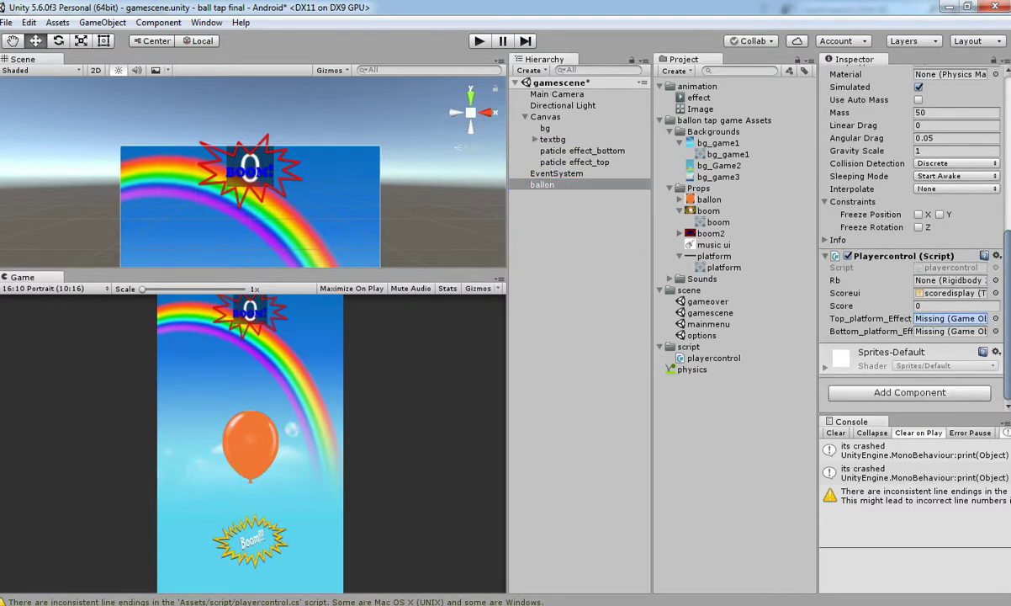
{"action": "mouse_move", "coordinate": [950, 319]}
{"action": "left_mouse_down"}
{"action": "mouse_move", "coordinate": [950, 331]}
{"action": "mouse_move", "coordinate": [950, 319]}
{"action": "left_mouse_up"}
{"action": "left_click", "coordinate": [950, 319]}
Deactivate paticle effect_bottom and paticle effect_top, save the scene, and briefly test-run the game
{"action": "left_click", "coordinate": [582, 151]}
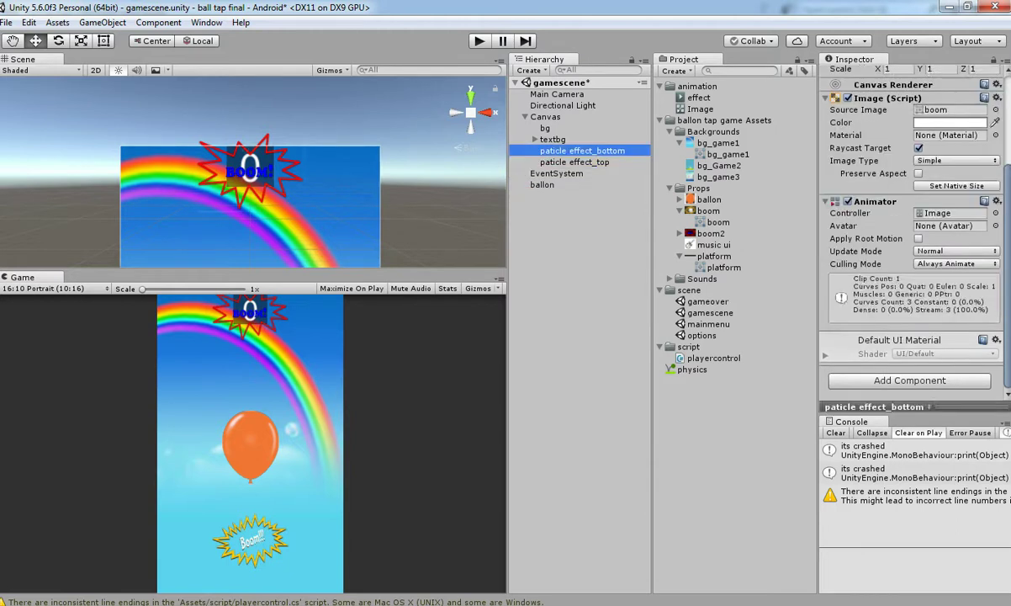
{"action": "left_click", "coordinate": [576, 162], "text": "ctrl"}
{"action": "scroll", "coordinate": [908, 211], "scroll_direction": "up", "scroll_amount": 3}
{"action": "left_click", "coordinate": [854, 75]}
{"action": "key", "text": "ctrl+s"}
{"action": "left_click", "coordinate": [480, 41]}
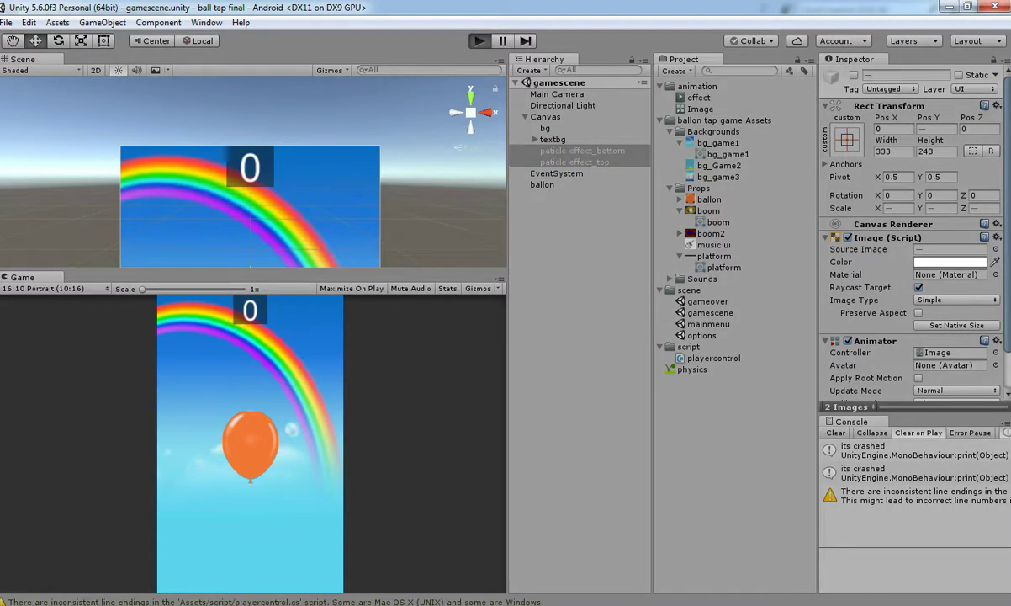
{"action": "left_click", "coordinate": [479, 41]}
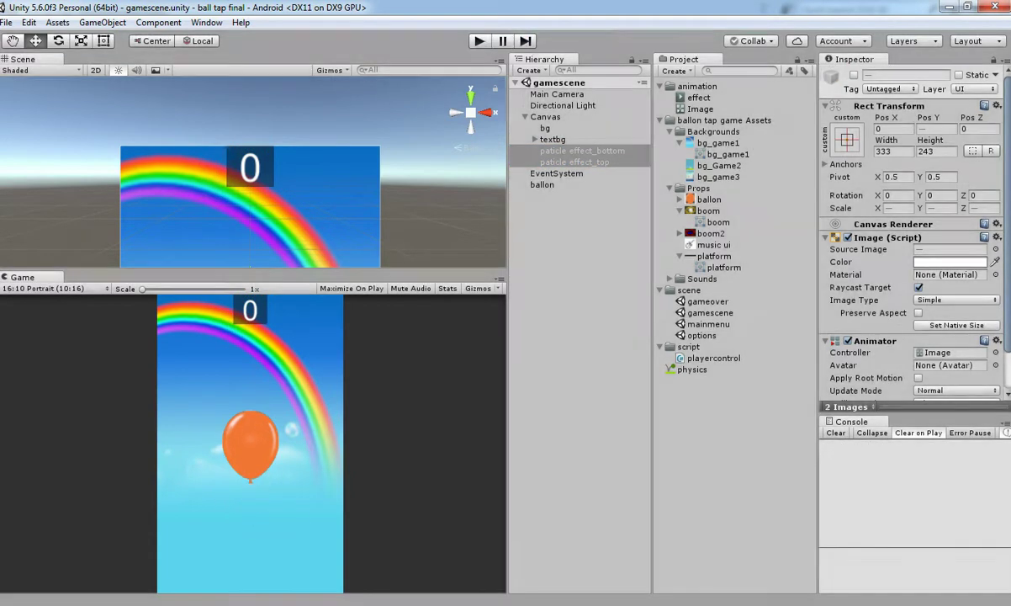
Undo the recent scene changes back through the deletion of platform_bottom and platform_top
{"action": "scroll", "coordinate": [910, 244], "scroll_direction": "down", "scroll_amount": 1}
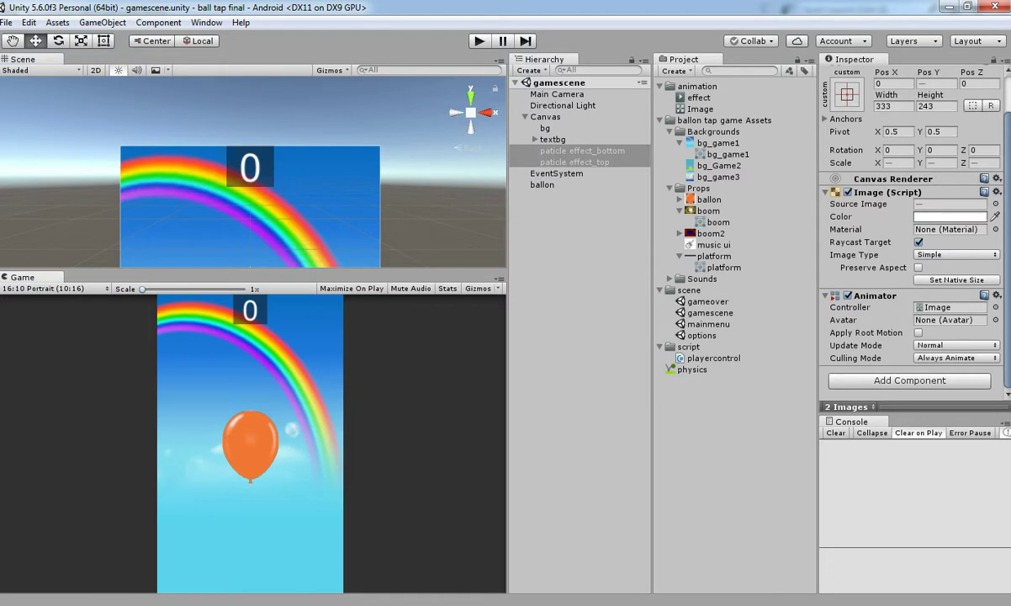
{"action": "scroll", "coordinate": [253, 172], "scroll_direction": "down", "scroll_amount": 5}
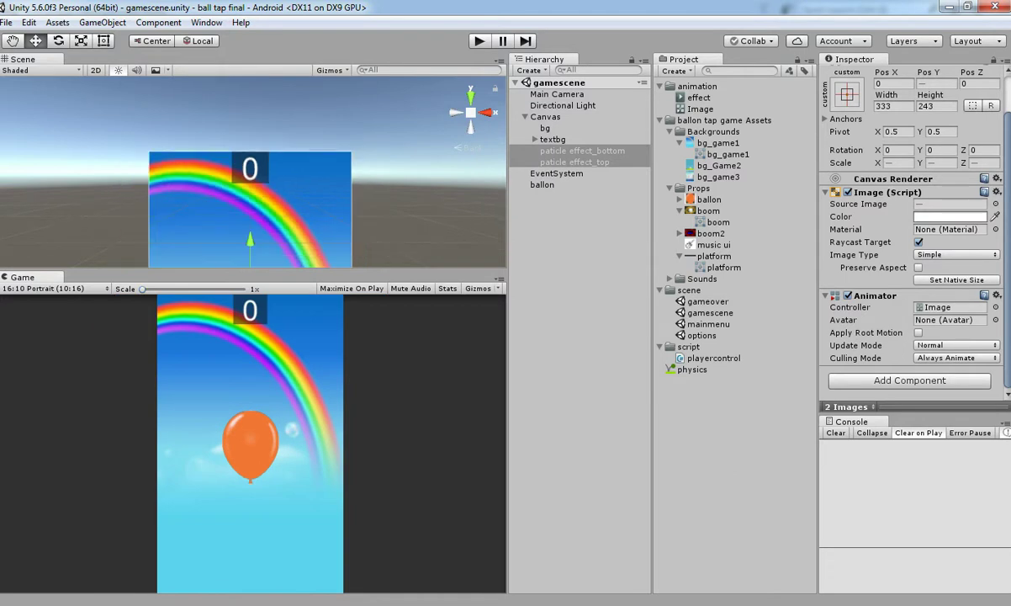
{"action": "left_click", "coordinate": [543, 185]}
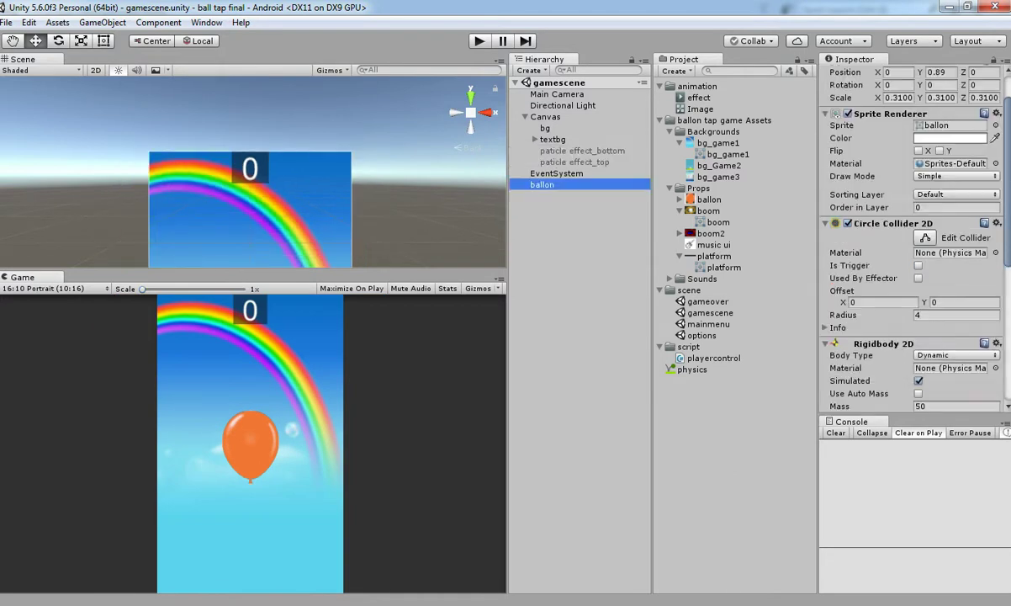
{"action": "key", "text": "ctrl+z"}
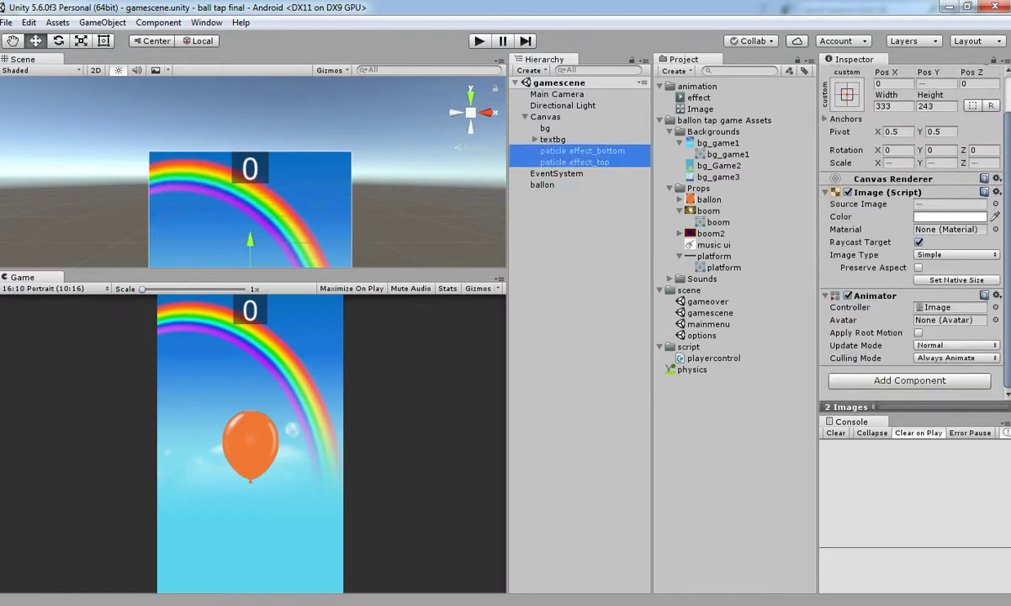
{"action": "key", "text": "ctrl+z"}
{"action": "key", "text": "ctrl+z"}
{"action": "key", "text": "ctrl+z"}
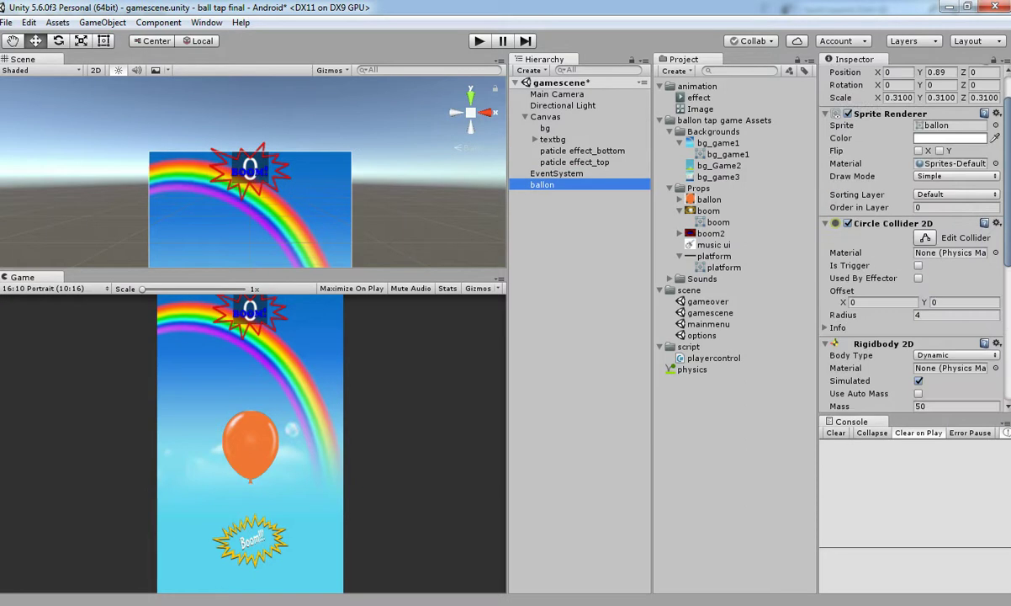
{"action": "key", "text": "ctrl+z"}
{"action": "key", "text": "ctrl+z"}
{"action": "key", "text": "ctrl+z"}
{"action": "key", "text": "ctrl+z"}
{"action": "key", "text": "ctrl+z"}
{"action": "key", "text": "ctrl+z"}
{"action": "key", "text": "ctrl+z"}
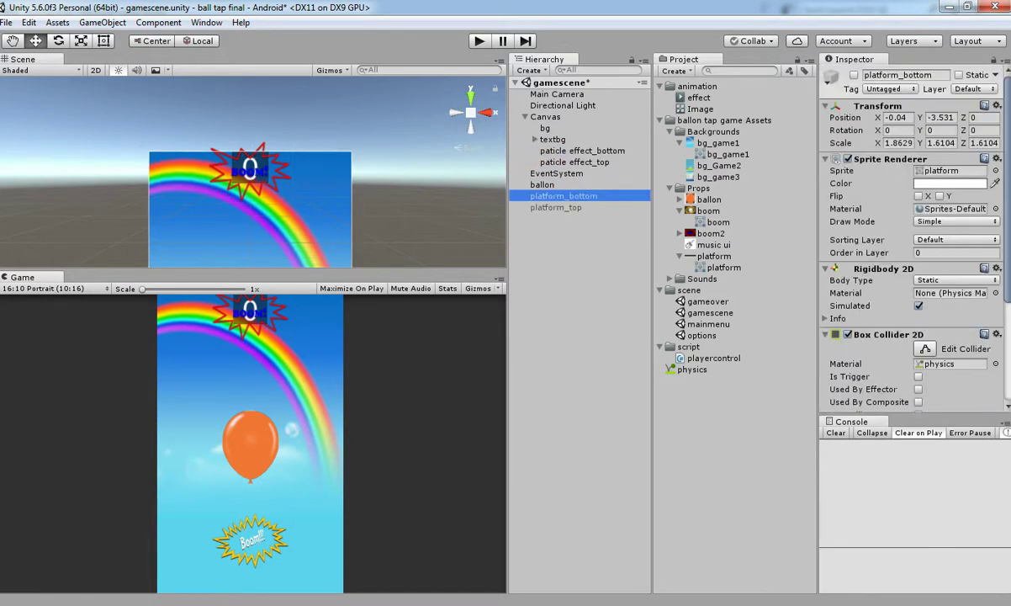
In ballon's Playercontrol script, assign paticle effect_top to Top_platform_Effect and paticle effect_bottom to Bottom_platform_Effect, save, and check both references
{"action": "key", "text": "F2"}
{"action": "left_click", "coordinate": [543, 185]}
{"action": "scroll", "coordinate": [914, 253], "scroll_direction": "down", "scroll_amount": 8}
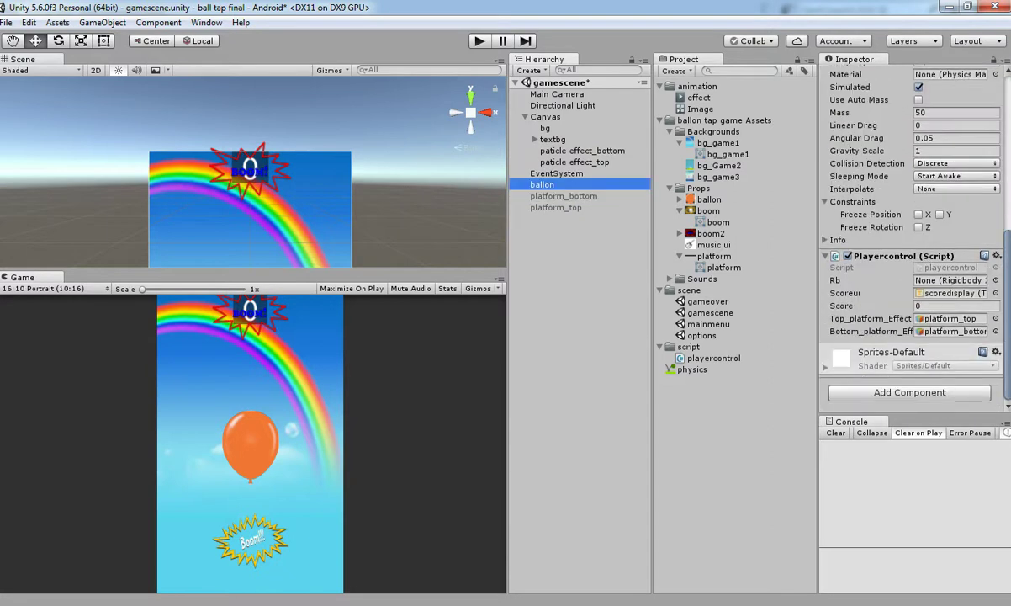
{"action": "left_click", "coordinate": [950, 319]}
{"action": "left_click_drag", "start_coordinate": [582, 151], "coordinate": [951, 319]}
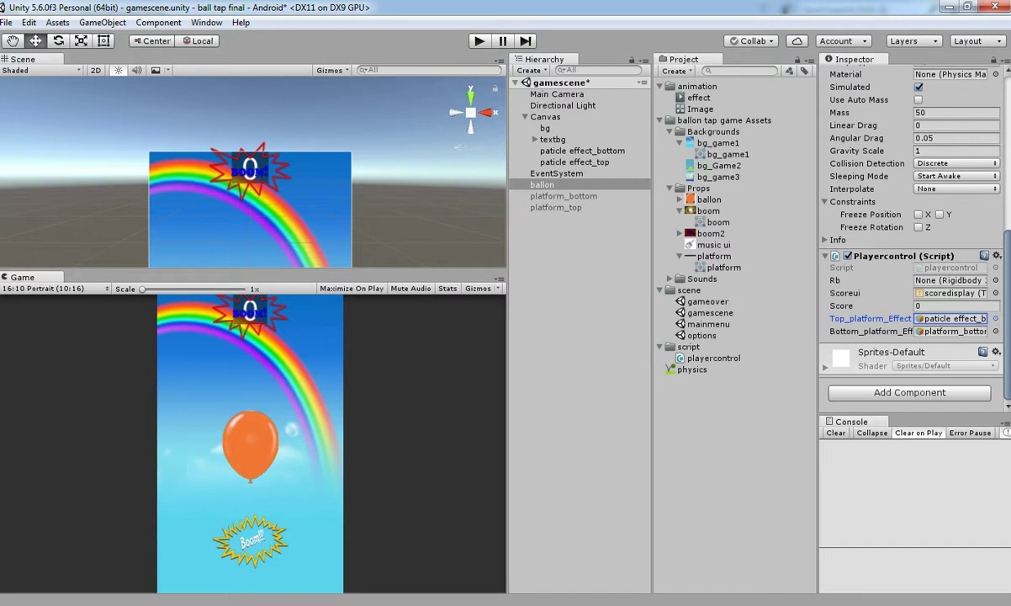
{"action": "left_click_drag", "start_coordinate": [575, 163], "coordinate": [951, 318]}
{"action": "left_click_drag", "start_coordinate": [582, 151], "coordinate": [950, 331]}
{"action": "key", "text": "ctrl+s"}
{"action": "left_click", "coordinate": [951, 319]}
{"action": "left_click", "coordinate": [950, 331]}
{"action": "left_click", "coordinate": [950, 318]}
{"action": "left_click", "coordinate": [950, 332]}
{"action": "left_click", "coordinate": [950, 319]}
{"action": "left_click", "coordinate": [951, 331]}
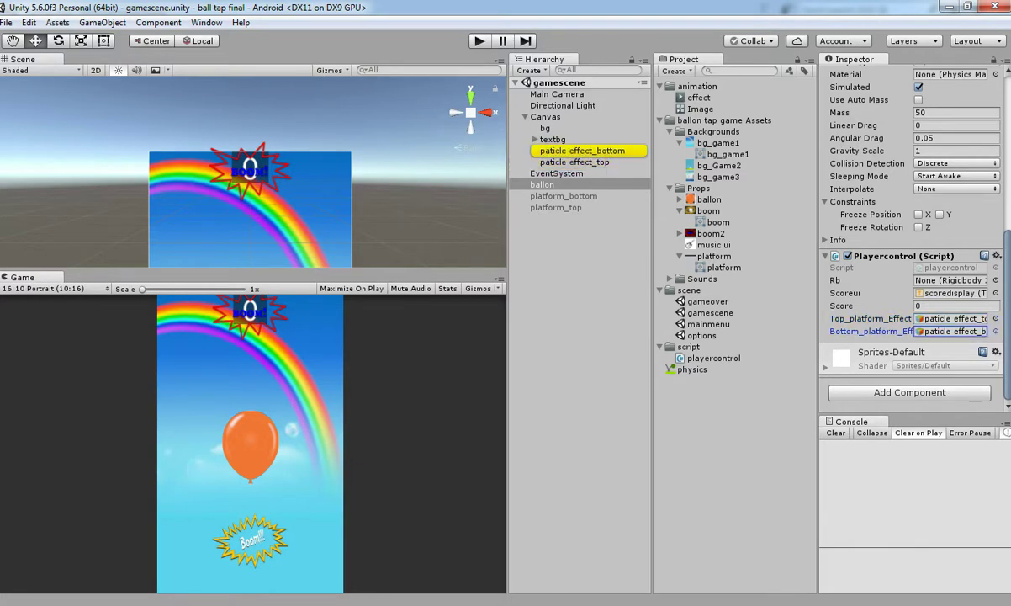
Deactivate paticle effect_bottom and paticle effect_top together
{"action": "left_click", "coordinate": [575, 163]}
{"action": "left_click", "coordinate": [582, 151]}
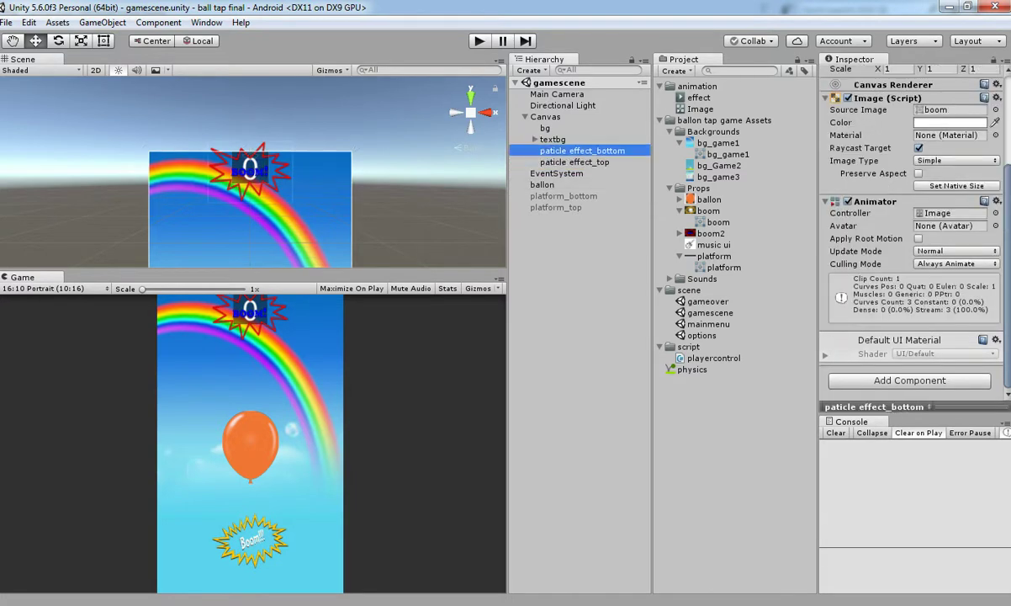
{"action": "left_click", "coordinate": [499, 279]}
{"action": "left_click", "coordinate": [575, 162]}
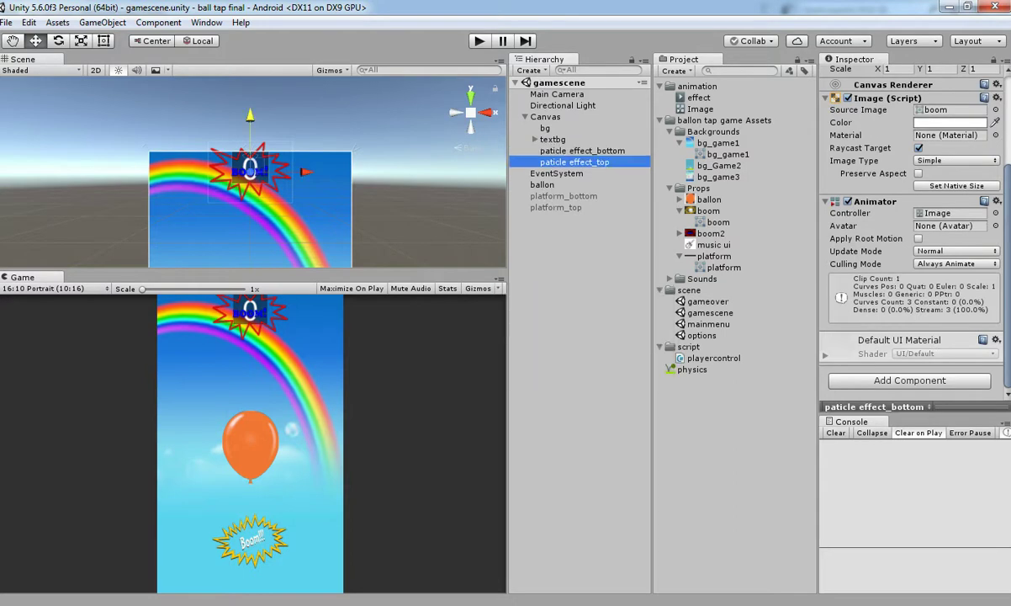
{"action": "left_click", "coordinate": [582, 151], "text": "ctrl"}
{"action": "scroll", "coordinate": [909, 210], "scroll_direction": "up", "scroll_amount": 5}
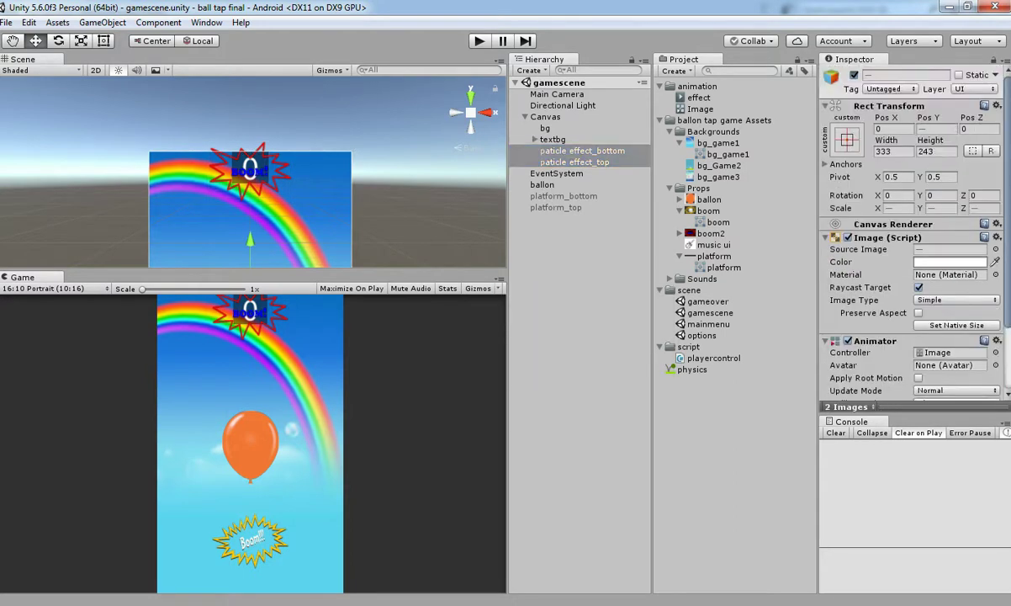
{"action": "left_click", "coordinate": [854, 75]}
Activate platform_bottom and platform_top together and save the scene
{"action": "left_click", "coordinate": [563, 195]}
{"action": "left_click", "coordinate": [556, 207], "text": "ctrl"}
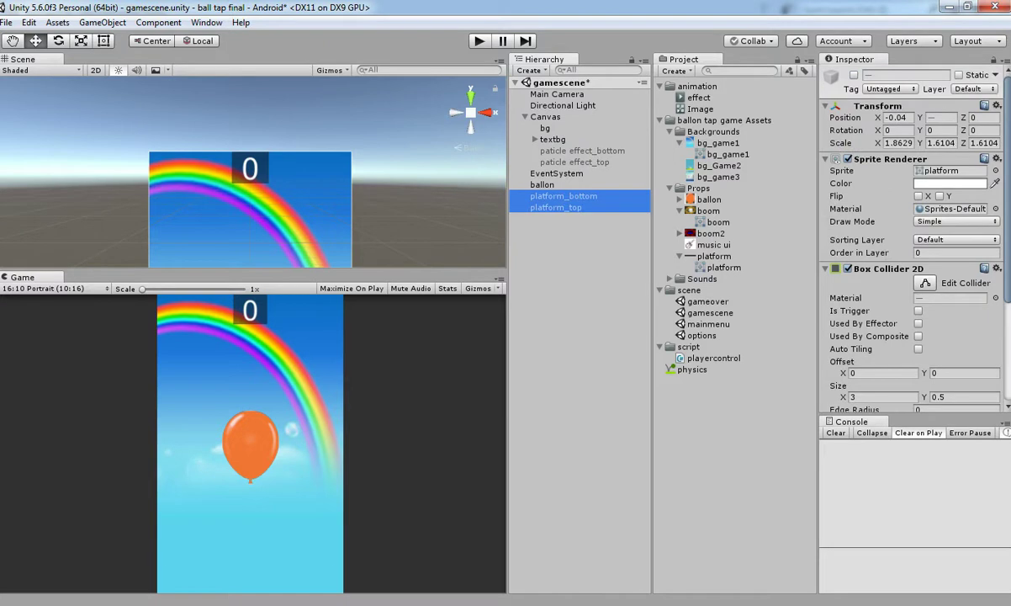
{"action": "left_click", "coordinate": [854, 75]}
{"action": "key", "text": "ctrl+s"}
{"action": "scroll", "coordinate": [252, 177], "scroll_direction": "down", "scroll_amount": 4}
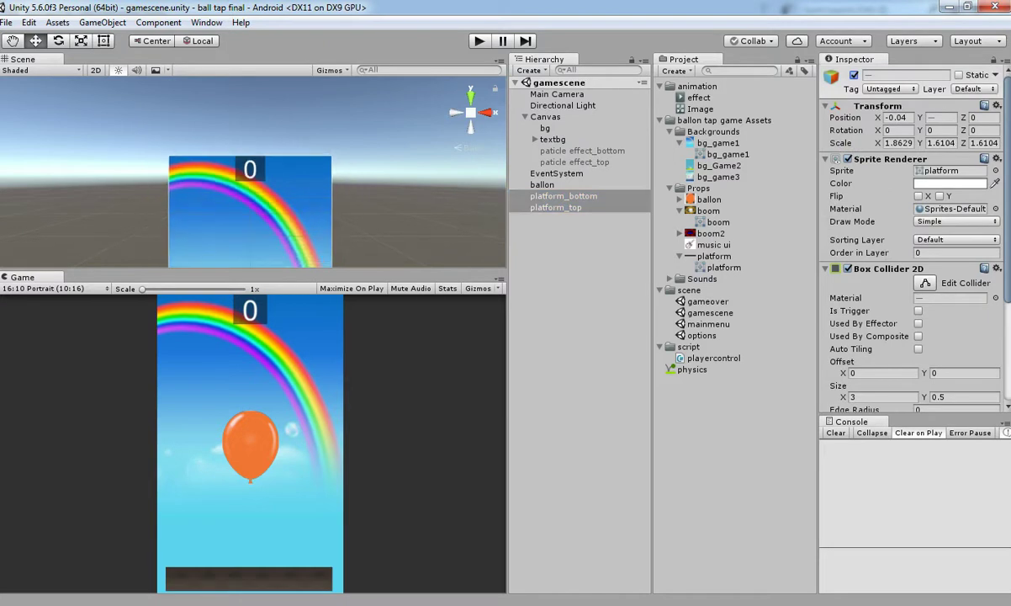
Switch to Visual Studio, add top_platform_Effect.SetActive(true); below the print statement in OnCollisionEnter2D, and save the script
{"action": "key", "text": "alt+Tab"}
{"action": "scroll", "coordinate": [505, 320], "scroll_direction": "down", "scroll_amount": 8}
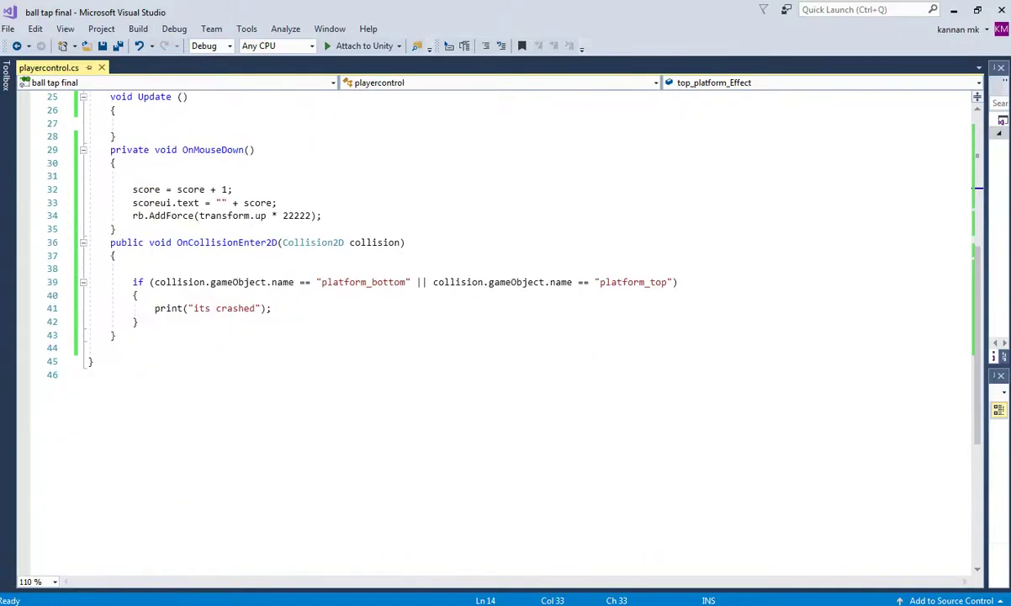
{"action": "left_click", "coordinate": [144, 308]}
{"action": "scroll", "coordinate": [144, 308], "scroll_direction": "up", "scroll_amount": 8}
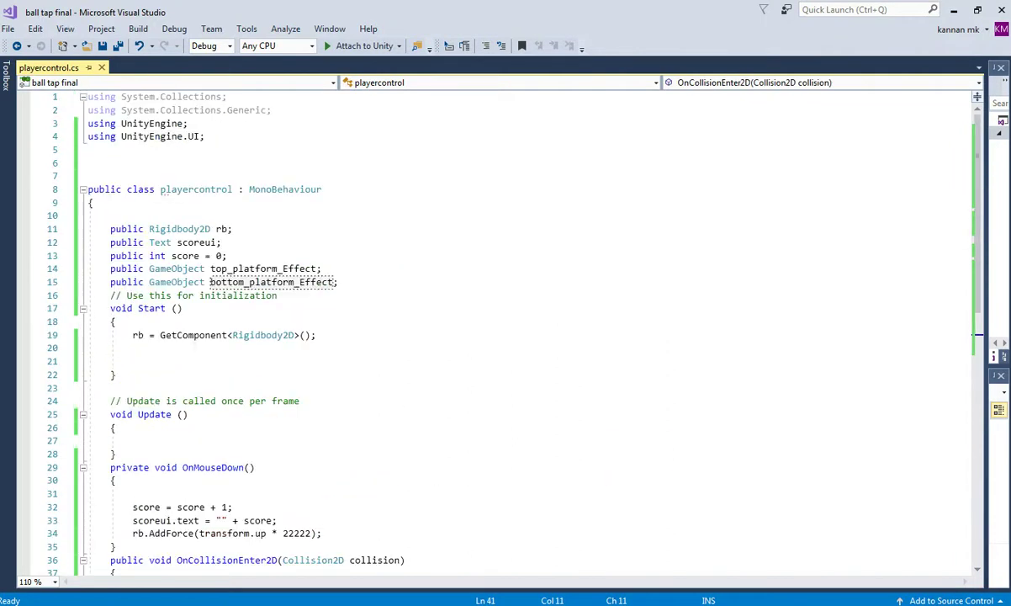
{"action": "double_click", "coordinate": [263, 269]}
{"action": "key", "text": "ctrl+c"}
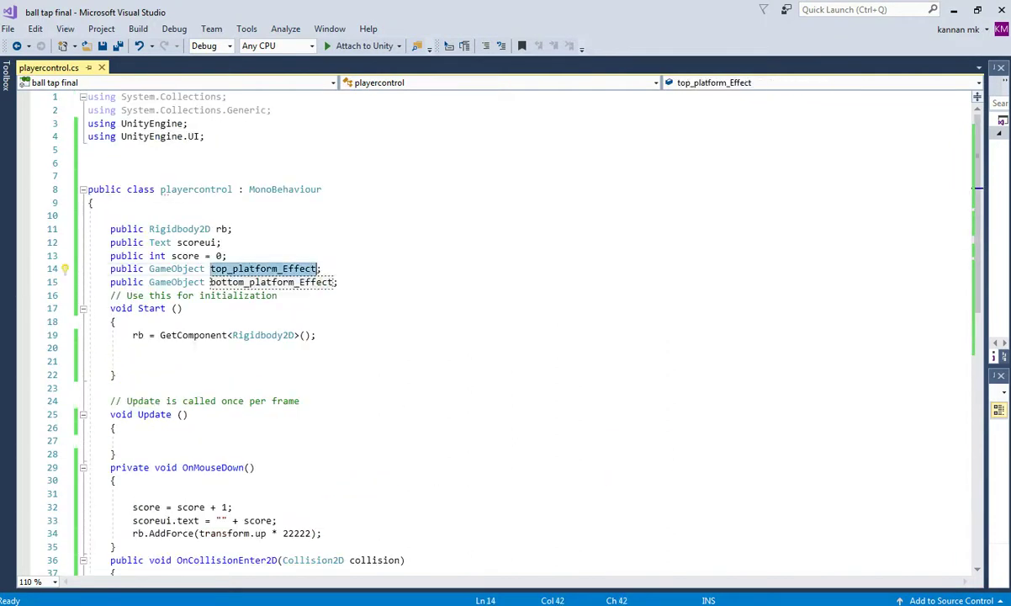
{"action": "scroll", "coordinate": [263, 269], "scroll_direction": "down", "scroll_amount": 1}
{"action": "scroll", "coordinate": [505, 328], "scroll_direction": "down", "scroll_amount": 10}
{"action": "left_click", "coordinate": [282, 190]}
{"action": "key", "text": "Return"}
{"action": "key", "text": "ctrl+v"}
{"action": "type", "text": ".setActive"}
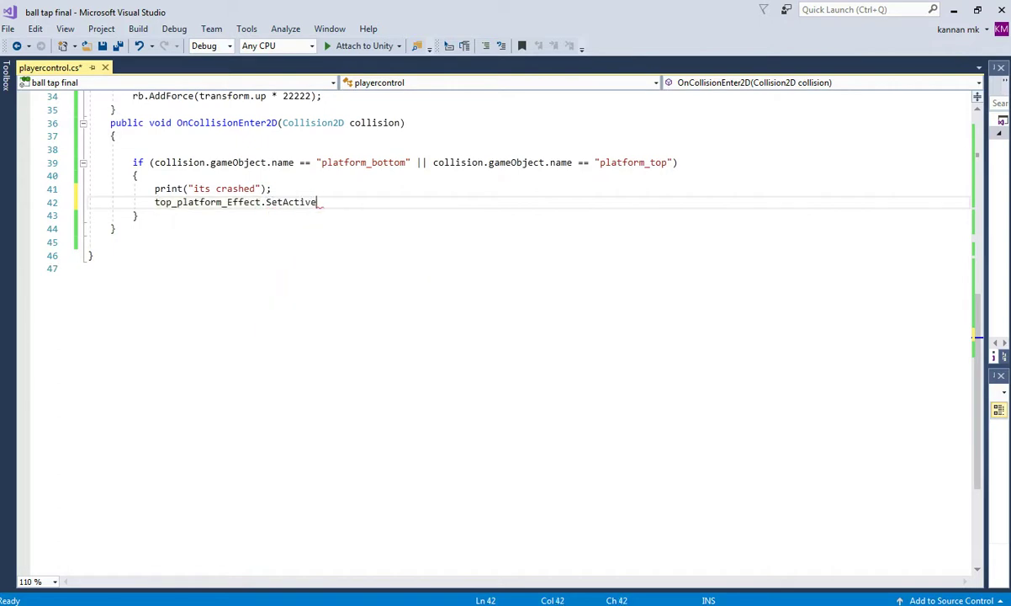
{"action": "type", "text": "(true)"}
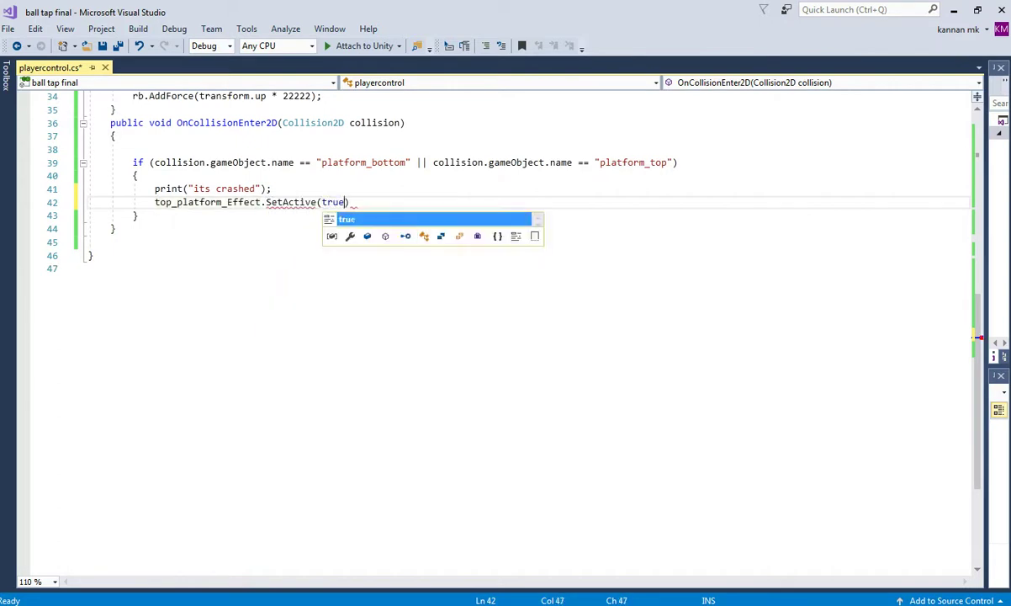
{"action": "type", "text": ";"}
{"action": "key", "text": "ctrl+s"}
Add bottom_platform_Effect.SetActive(true); below the top_platform_Effect line and save the script
{"action": "key", "text": "Return"}
{"action": "scroll", "coordinate": [505, 328], "scroll_direction": "up", "scroll_amount": 11}
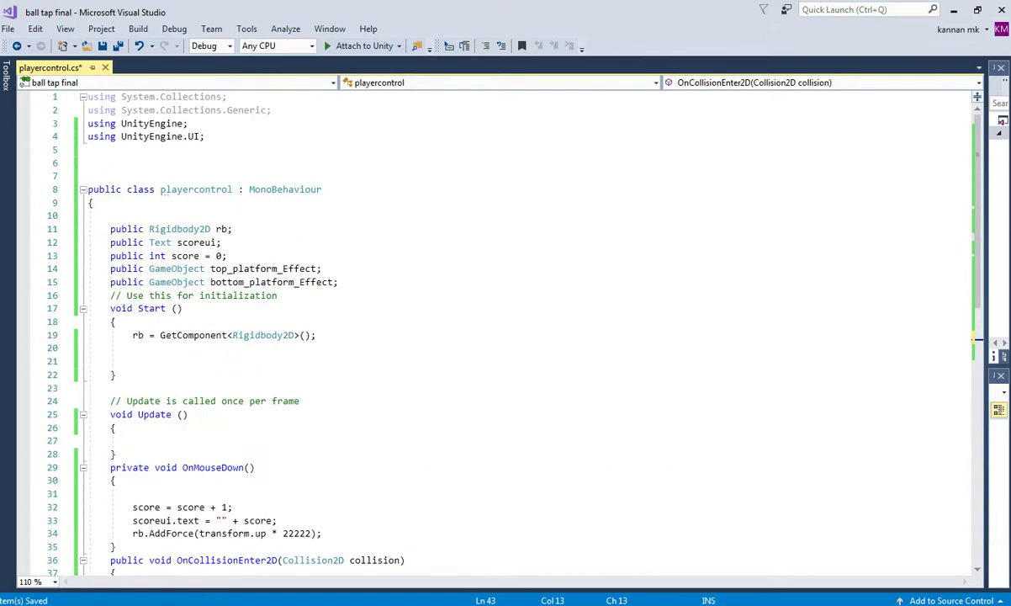
{"action": "double_click", "coordinate": [272, 282]}
{"action": "key", "text": "ctrl+c"}
{"action": "scroll", "coordinate": [272, 282], "scroll_direction": "down", "scroll_amount": 12}
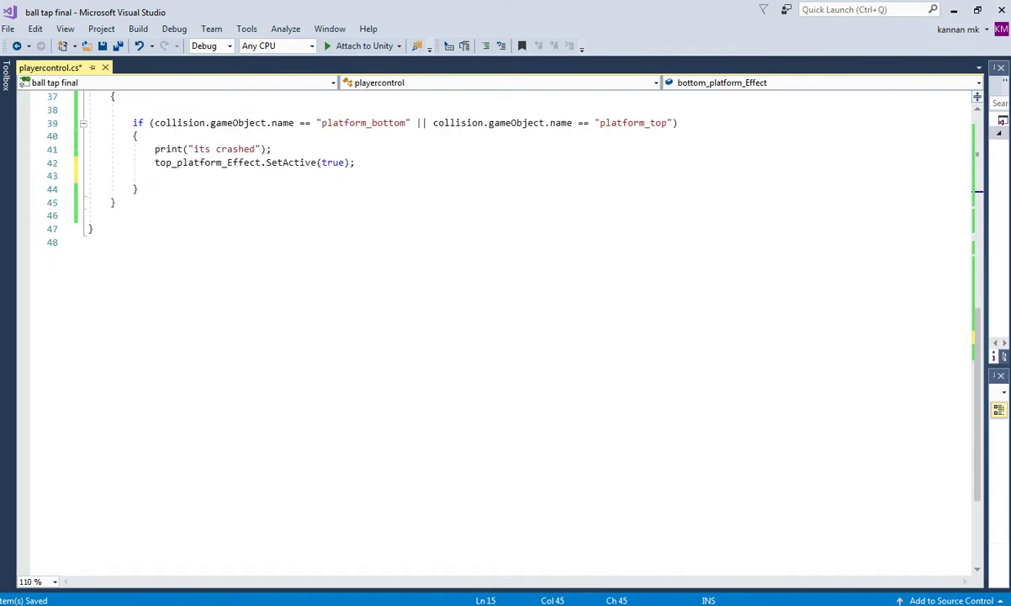
{"action": "left_click", "coordinate": [362, 162]}
{"action": "key", "text": "Return"}
{"action": "key", "text": "ctrl+v"}
{"action": "type", "text": "("}
{"action": "key", "text": "BackSpace"}
{"action": "type", "text": ".Set"}
{"action": "key", "text": "Tab"}
{"action": "type", "text": "(true"}
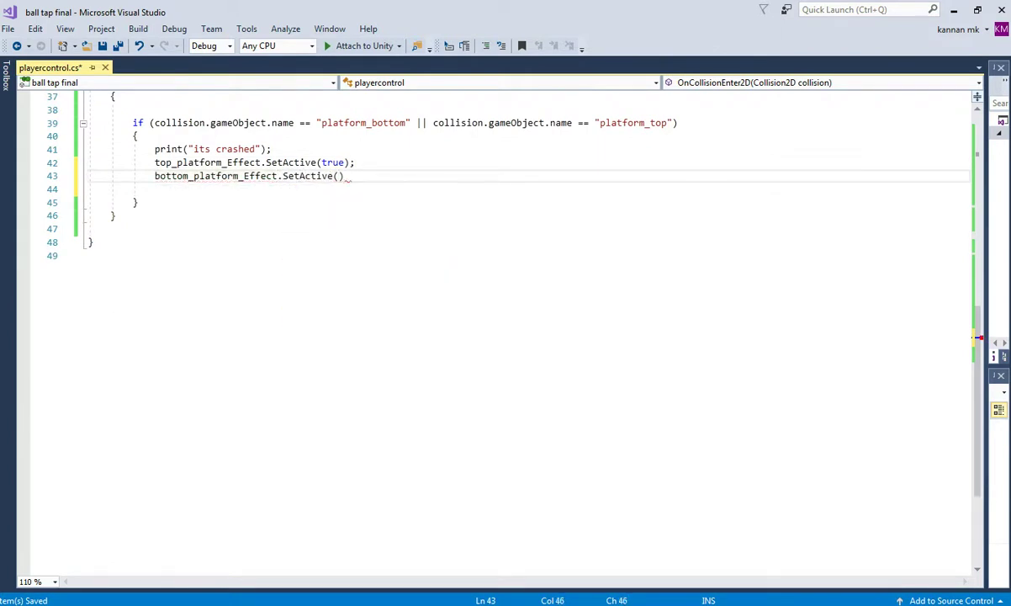
{"action": "type", "text": ");"}
{"action": "key", "text": "ctrl+s"}
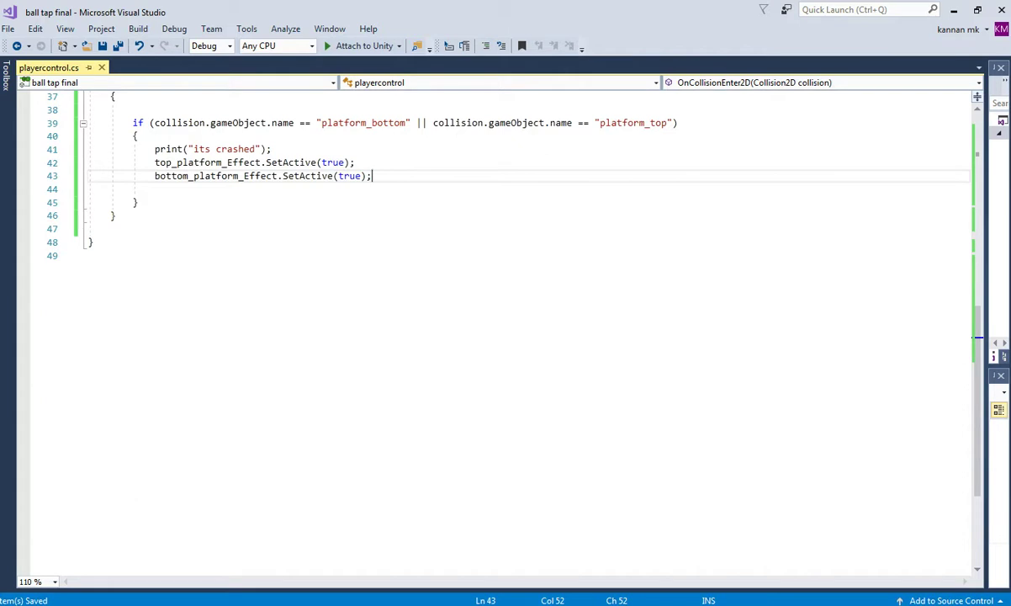
Insert a blank line below the print statement, and briefly test-run the game in Unity
{"action": "left_click", "coordinate": [272, 149]}
{"action": "key", "text": "Return"}
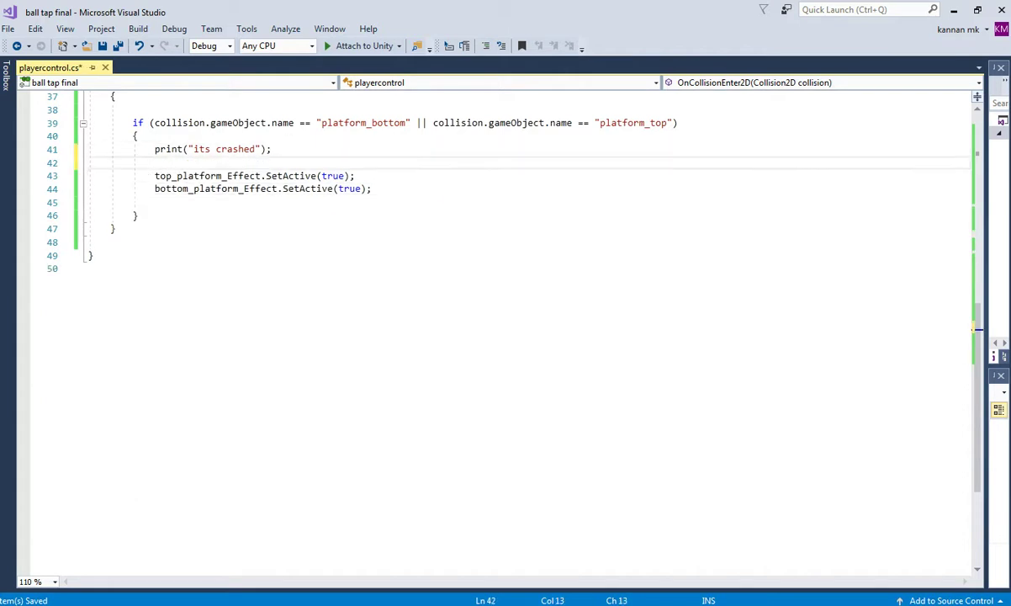
{"action": "left_click_drag", "start_coordinate": [416, 123], "coordinate": [635, 123]}
{"action": "left_click_drag", "start_coordinate": [355, 176], "coordinate": [124, 176]}
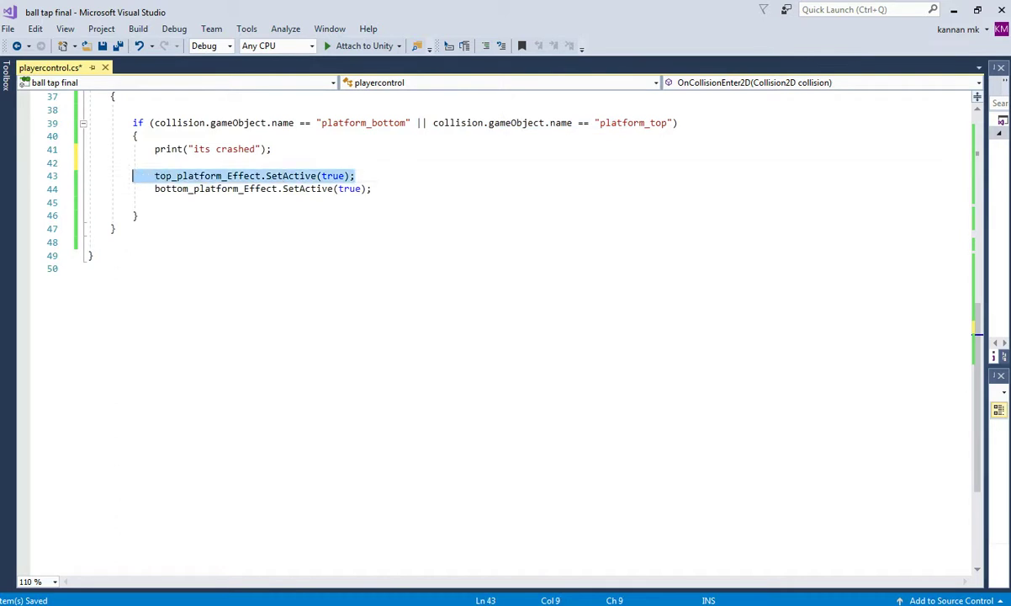
{"action": "left_click", "coordinate": [150, 189]}
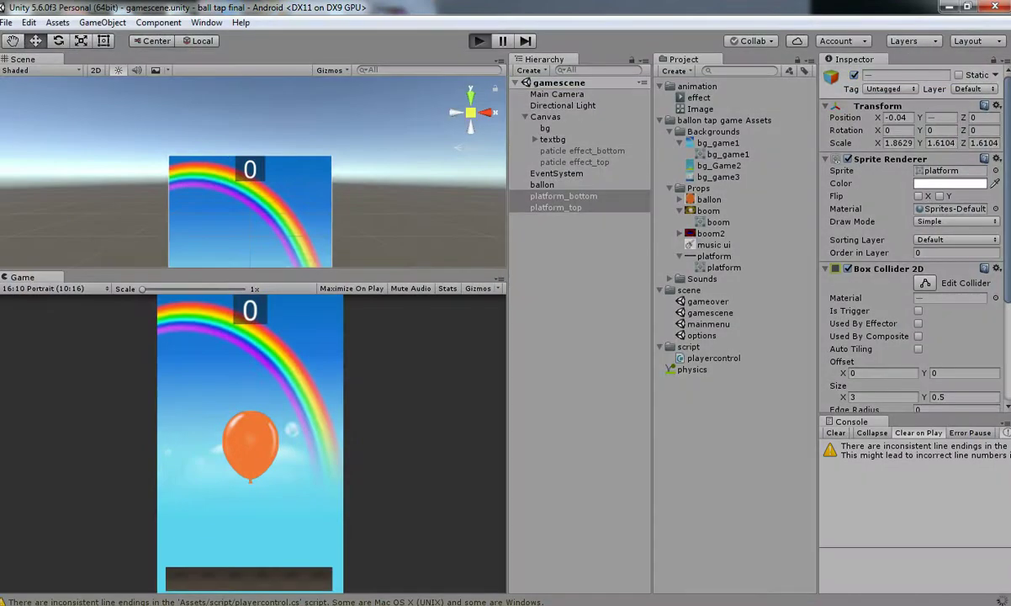
{"action": "key", "text": "ctrl+p"}
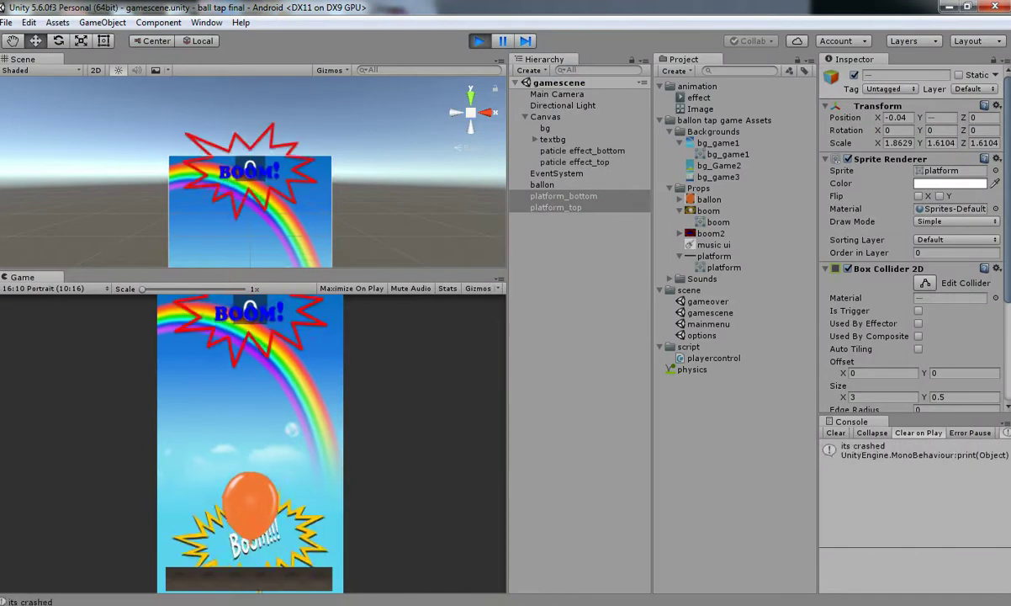
{"action": "key", "text": "ctrl+p"}
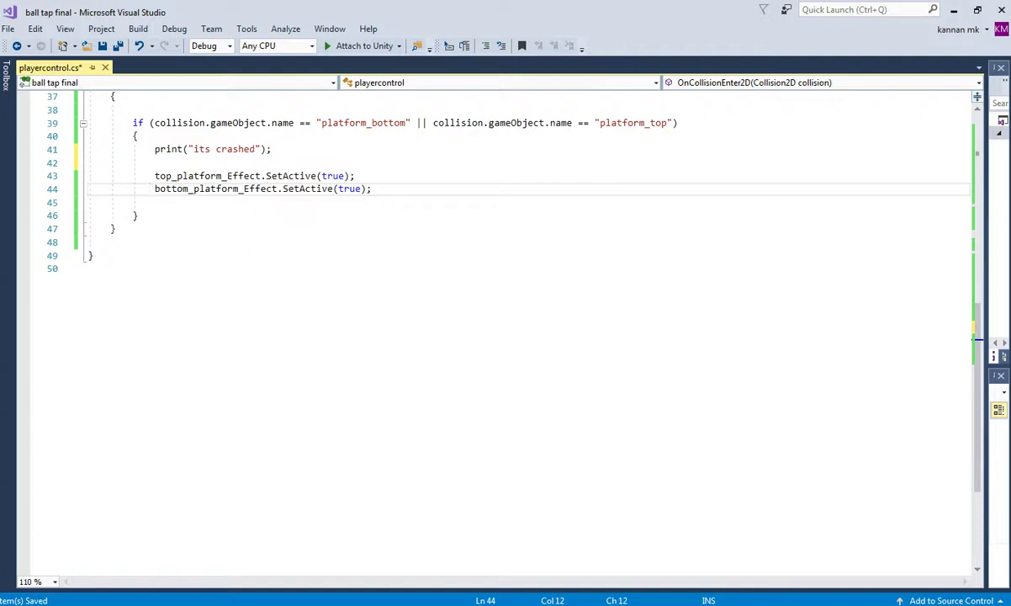
Move the || collision.gameObject.name == "platform_top" condition out of the if statement to a new line below its block
{"action": "scroll", "coordinate": [499, 337], "scroll_direction": "up", "scroll_amount": 3}
{"action": "left_click", "coordinate": [155, 282]}
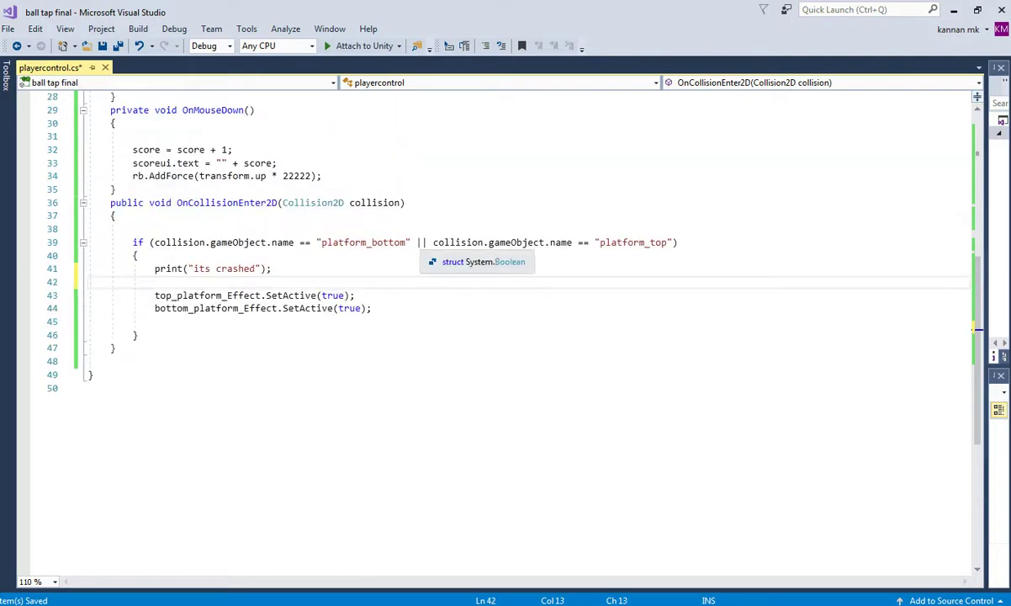
{"action": "left_click_drag", "start_coordinate": [417, 242], "coordinate": [673, 242]}
{"action": "key", "text": "ctrl+c"}
{"action": "key", "text": "BackSpace"}
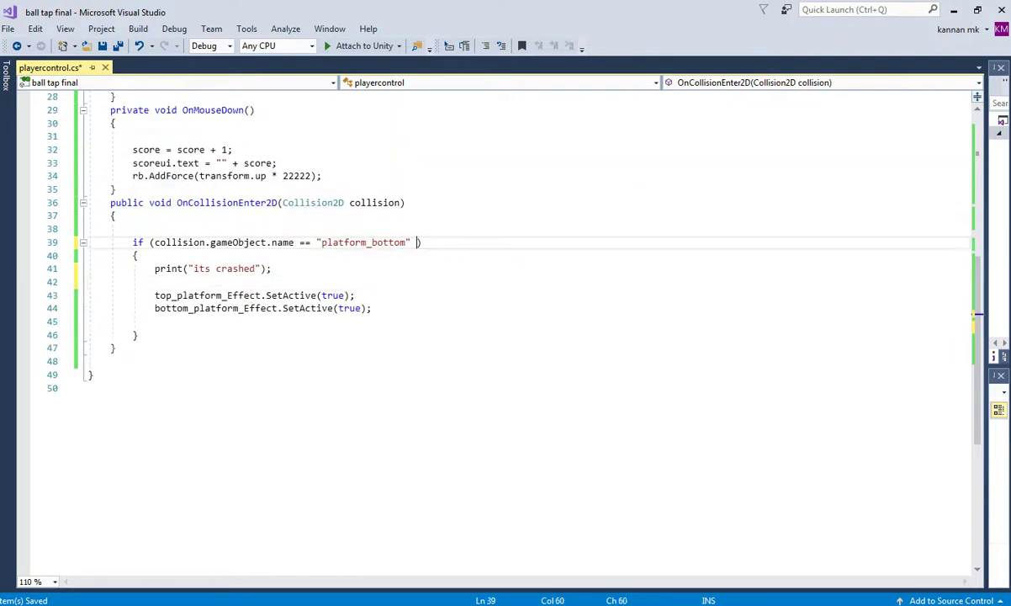
{"action": "left_click", "coordinate": [139, 334]}
{"action": "key", "text": "Return"}
{"action": "key", "text": "ctrl+v"}
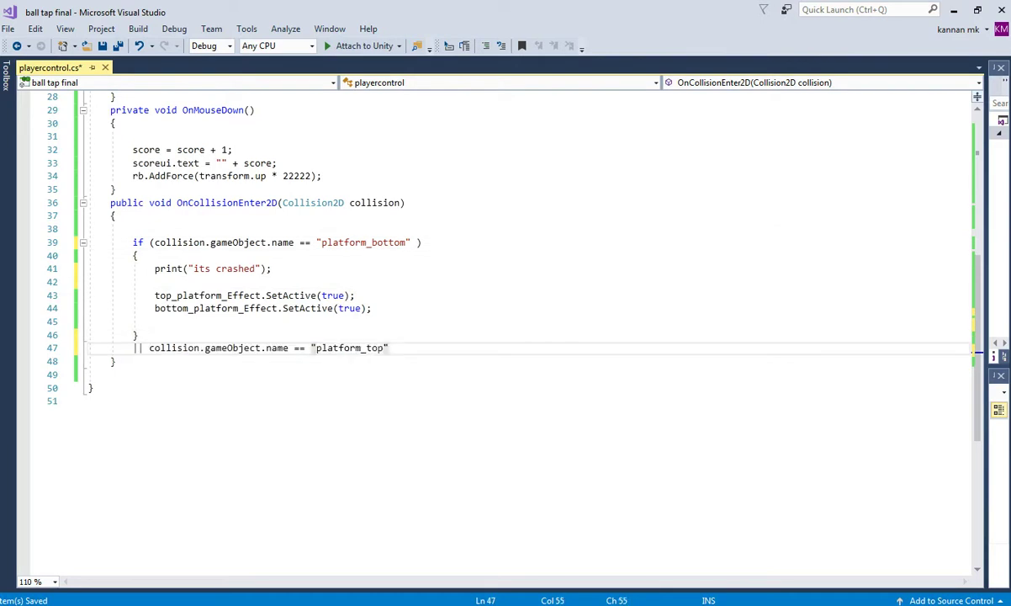
Duplicate the whole platform_bottom if block directly below the original
{"action": "left_click_drag", "start_coordinate": [133, 242], "coordinate": [139, 335]}
{"action": "left_click", "coordinate": [139, 334]}
{"action": "key", "text": "Return"}
{"action": "type", "text": "if (collision.gameObject.name == \"platform_bottom\")         {             print(\"its crashed\");              top_platform_Effect.SetActive(true);             bottom_platform_Effect.SetActive(true);          }"}
Replace the second if block's condition with the leftover collision.gameObject.name == "platform_top" check and save the script
{"action": "mouse_move", "coordinate": [133, 455]}
{"action": "left_mouse_down"}
{"action": "mouse_move", "coordinate": [387, 454]}
{"action": "mouse_move", "coordinate": [93, 442]}
{"action": "mouse_move", "coordinate": [149, 454]}
{"action": "left_mouse_up"}
{"action": "key", "text": "ctrl+c"}
{"action": "left_click", "coordinate": [350, 455]}
{"action": "key", "text": "Delete"}
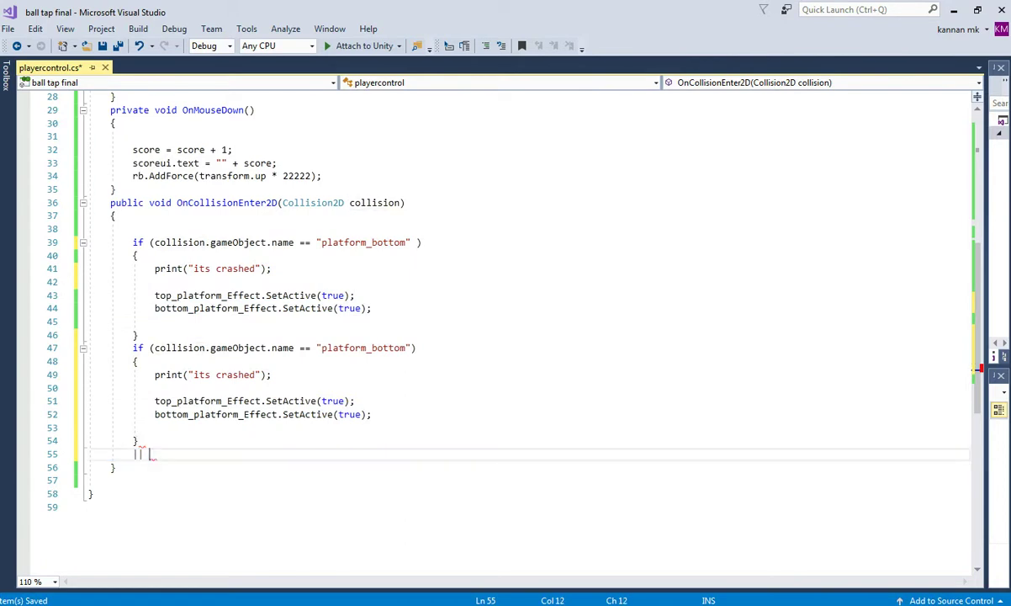
{"action": "left_click", "coordinate": [415, 348]}
{"action": "left_click_drag", "start_coordinate": [412, 348], "coordinate": [272, 374]}
{"action": "key", "text": "ctrl+v"}
{"action": "key", "text": "ctrl+s"}
Delete the print("its crashed") statements from both if blocks and save the script
{"action": "left_click", "coordinate": [154, 388]}
{"action": "key", "text": "BackSpace"}
{"action": "key", "text": "ctrl+s"}
{"action": "left_click_drag", "start_coordinate": [155, 268], "coordinate": [273, 268]}
{"action": "key", "text": "BackSpace"}
{"action": "key", "text": "ctrl+s"}
Delete the top_platform_Effect.SetActive(true); line from the platform_bottom block
{"action": "left_click", "coordinate": [139, 335]}
{"action": "left_click", "coordinate": [373, 308]}
{"action": "key", "text": "Up"}
{"action": "key", "text": "shift+Home"}
{"action": "key", "text": "shift+Home"}
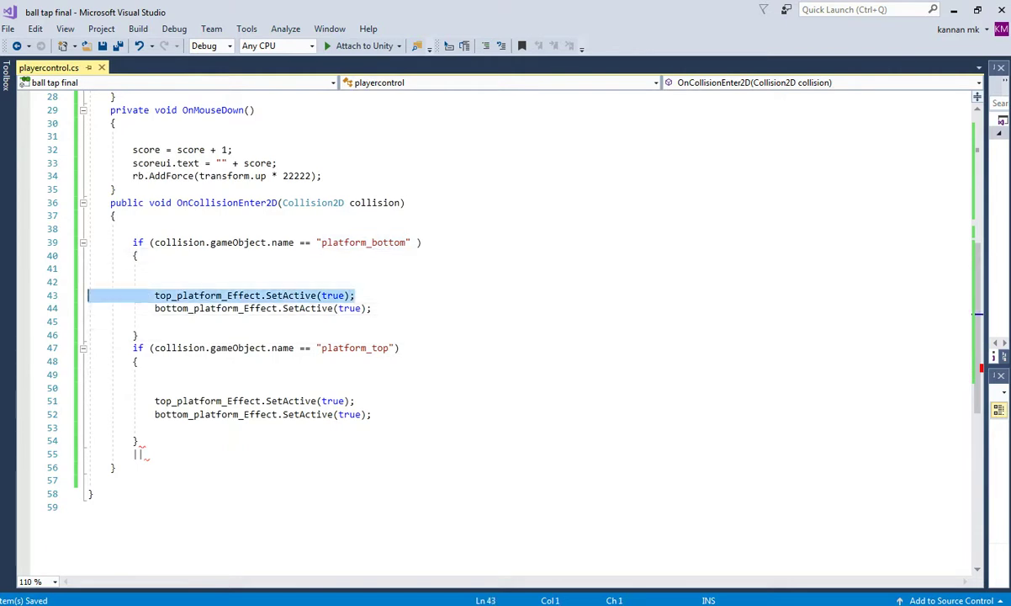
{"action": "key", "text": "Delete"}
Remove the bottom_platform_Effect.SetActive(true); line and the stray || around the platform_top block, and switch back to Unity
{"action": "left_click_drag", "start_coordinate": [154, 414], "coordinate": [105, 440]}
{"action": "type", "text": "v"}
{"action": "left_click", "coordinate": [141, 427]}
{"action": "key", "text": "BackSpace"}
{"action": "key", "text": "BackSpace"}
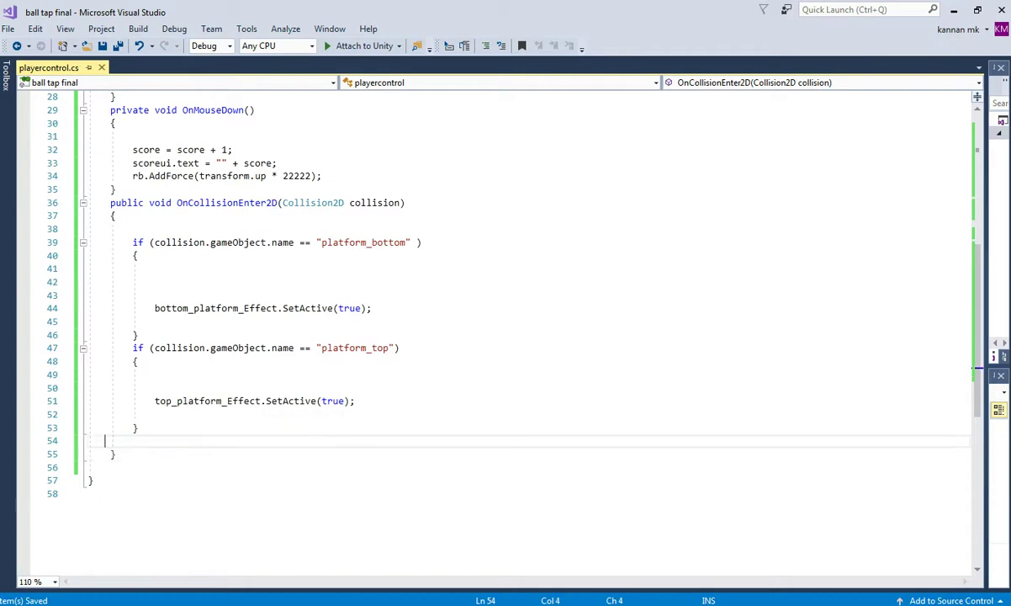
{"action": "key", "text": "alt+Tab"}
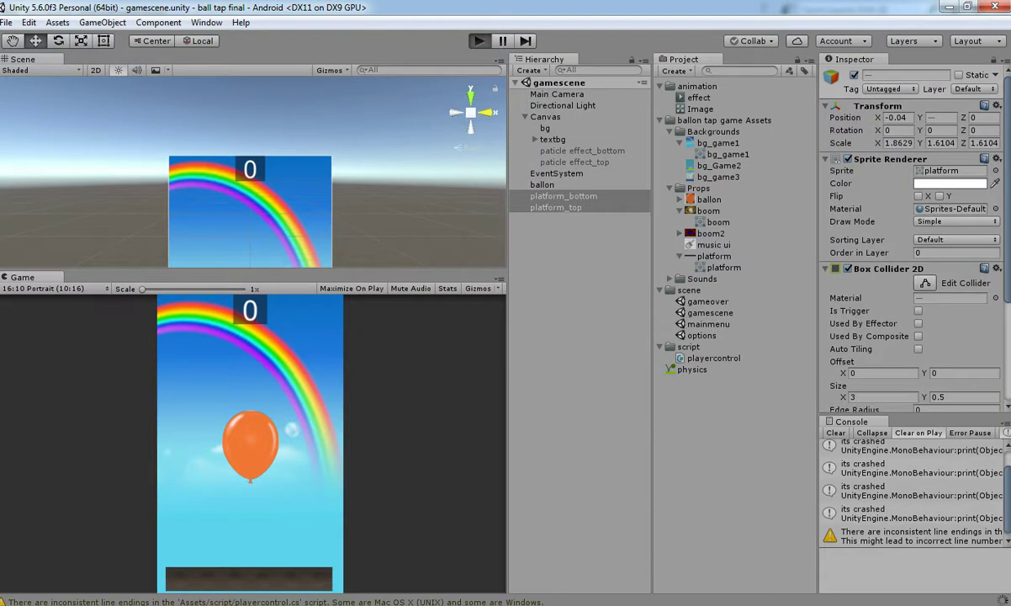
Test the boom effects on the platforms by running the game twice in play mode
{"action": "key", "text": "ctrl+p"}
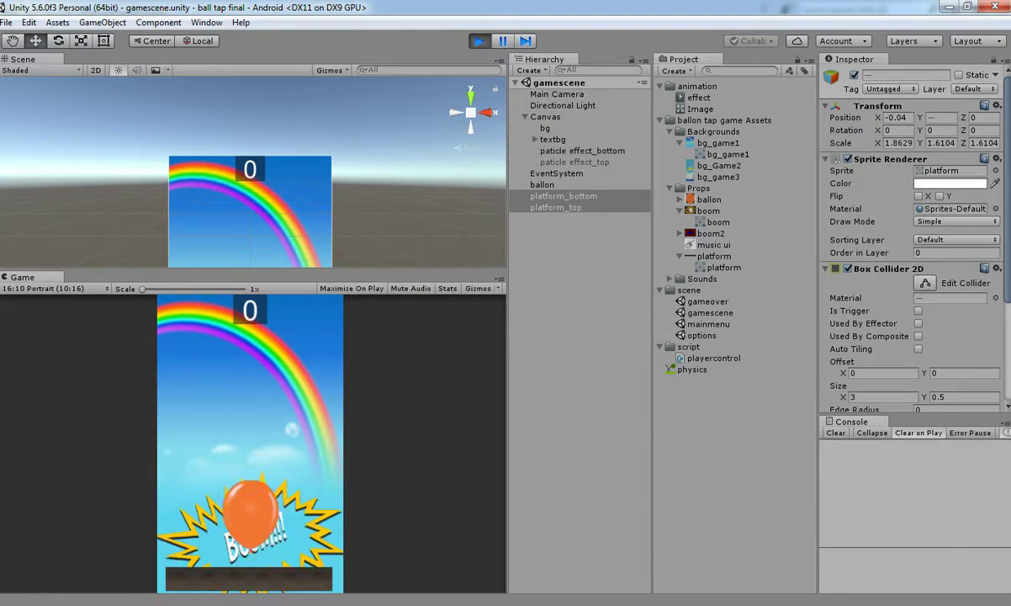
{"action": "key", "text": "ctrl+p"}
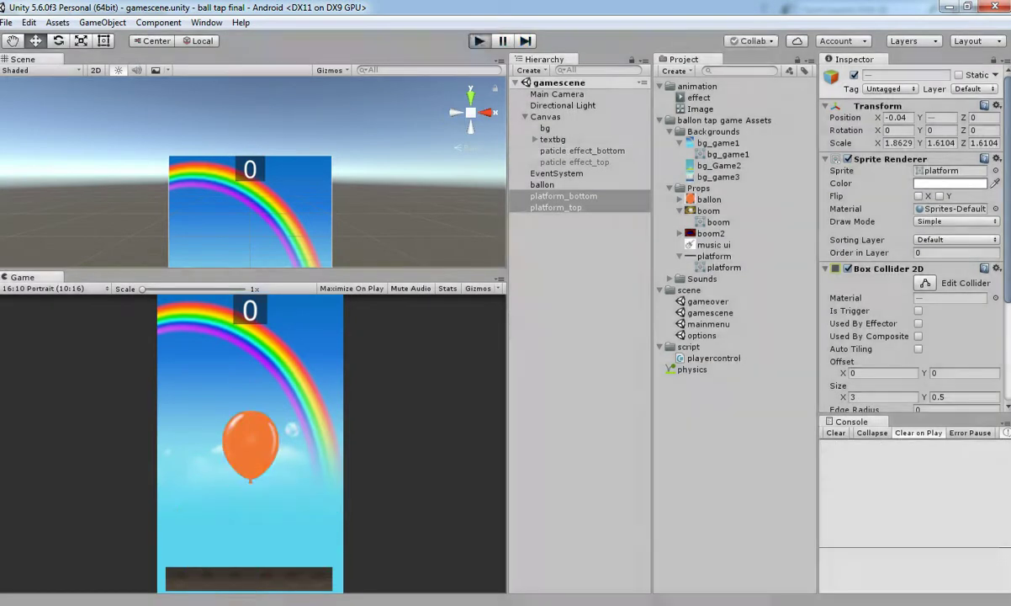
{"action": "key", "text": "ctrl+p"}
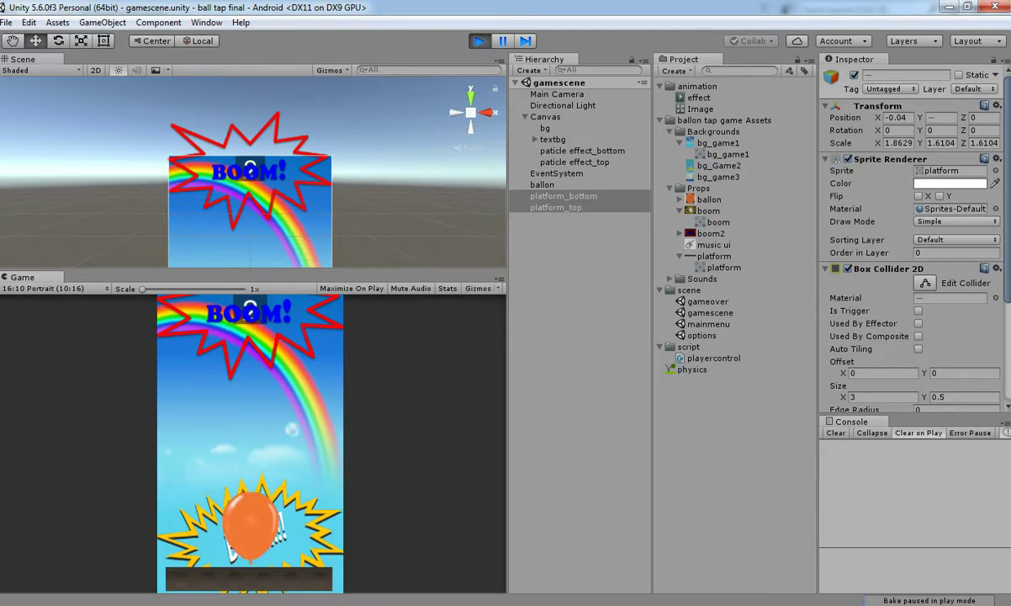
{"action": "key", "text": "ctrl+p"}
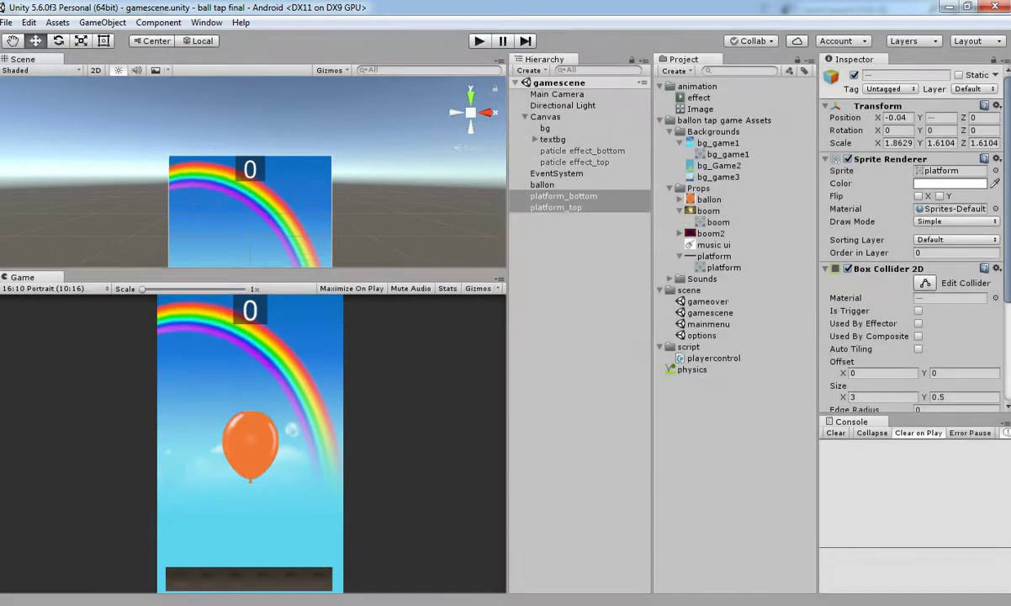
Remove the blank lines around top_platform_Effect.SetActive(true); in the playercontrol script's platform_top block
{"action": "key", "text": "alt+Tab"}
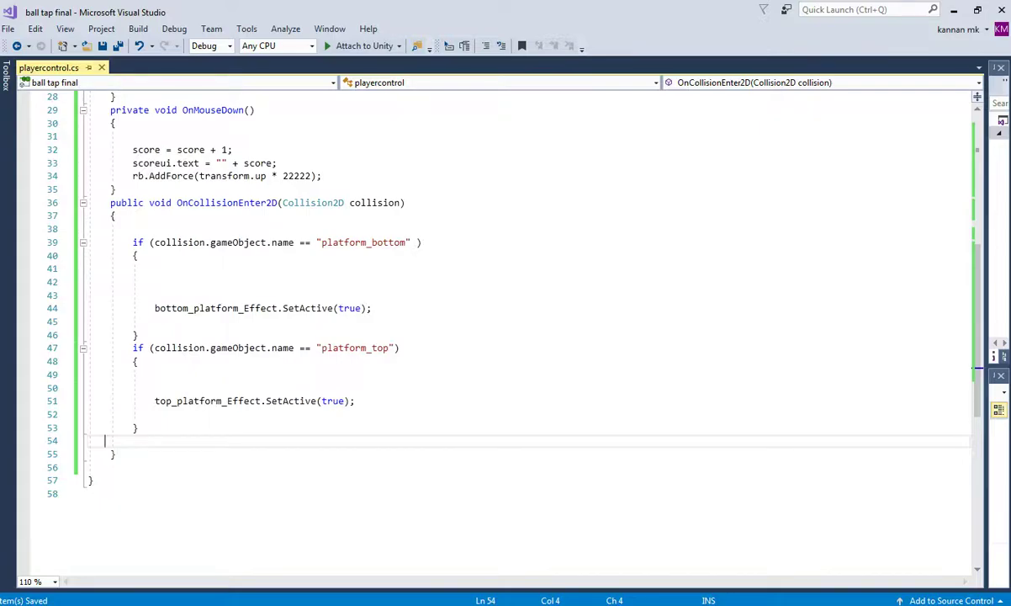
{"action": "left_click_drag", "start_coordinate": [149, 400], "coordinate": [152, 374]}
{"action": "key", "text": "BackSpace"}
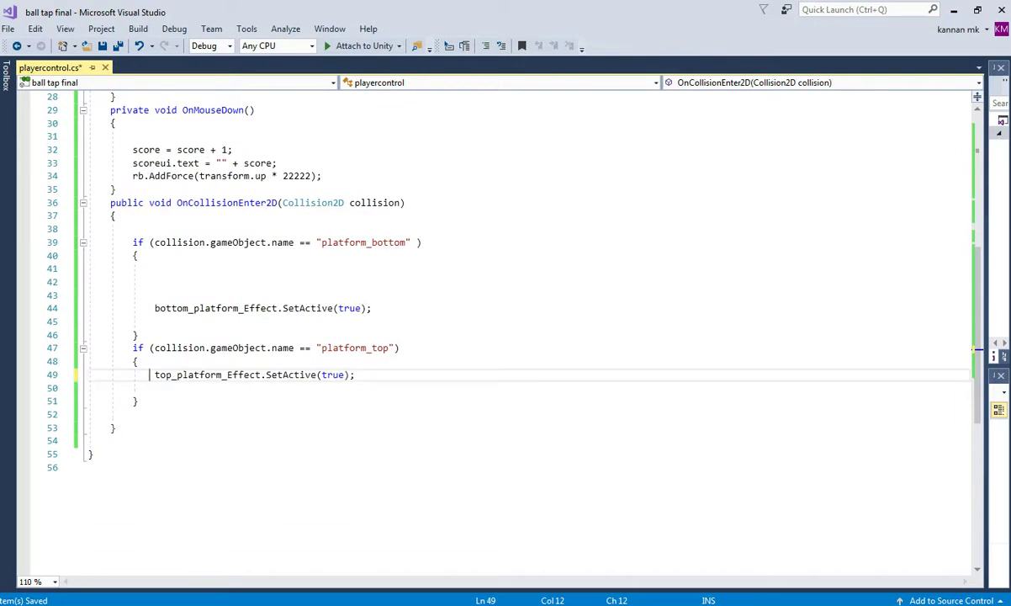
{"action": "key", "text": "ctrl+s"}
{"action": "left_click_drag", "start_coordinate": [127, 400], "coordinate": [133, 388]}
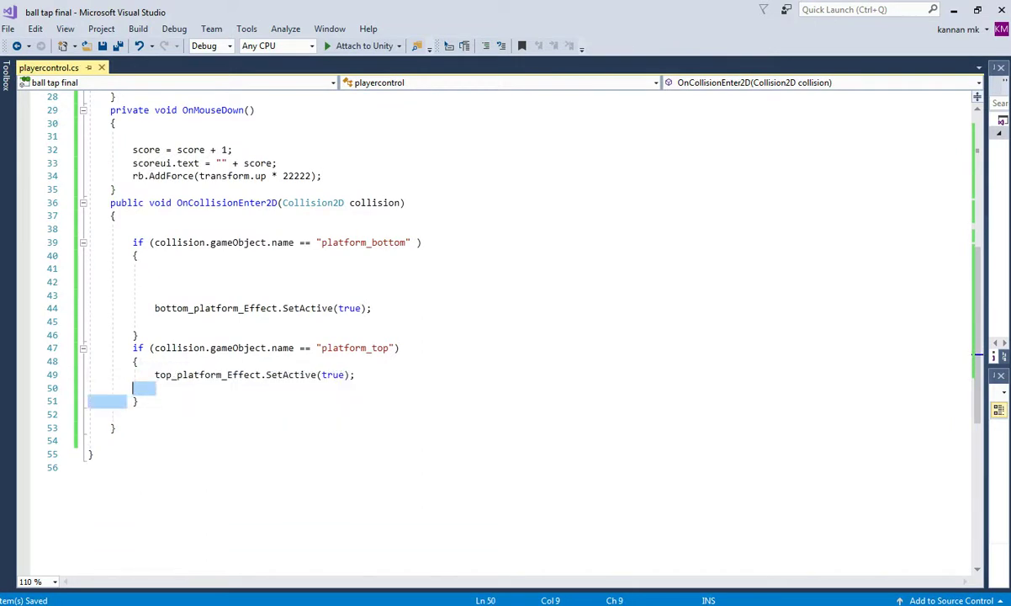
{"action": "key", "text": "BackSpace"}
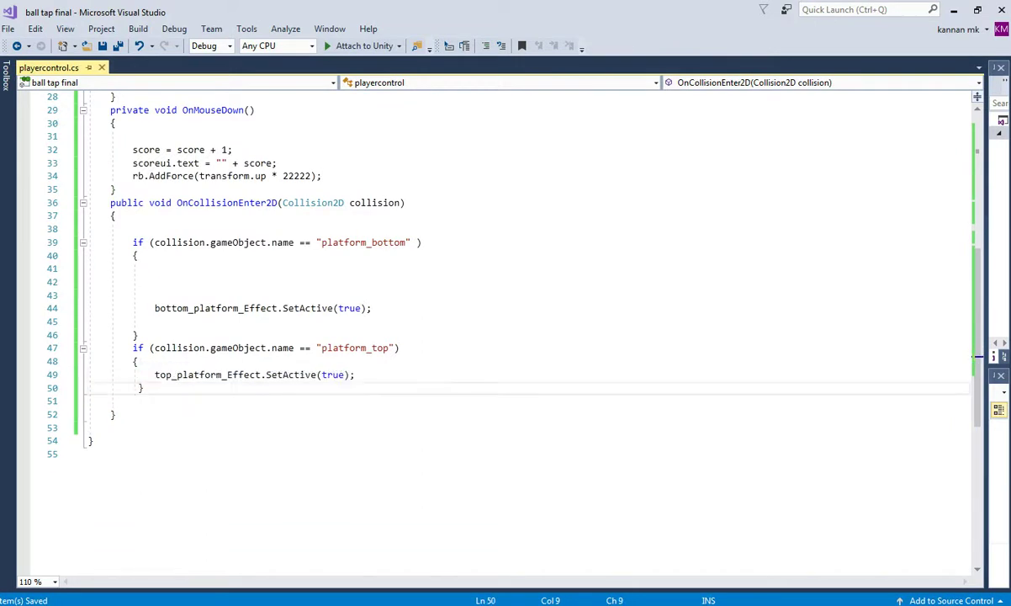
Remove the blank lines from the platform_bottom block, realign its closing brace and save the script
{"action": "left_click_drag", "start_coordinate": [149, 308], "coordinate": [89, 282]}
{"action": "key", "text": "BackSpace"}
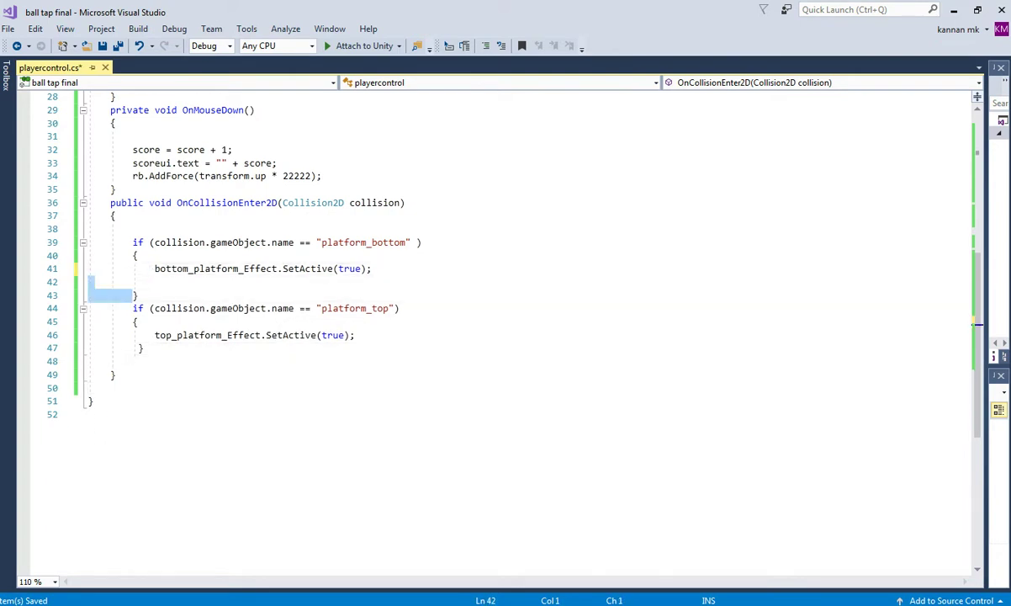
{"action": "key", "text": "BackSpace"}
{"action": "key", "text": "Tab"}
{"action": "key", "text": "Tab"}
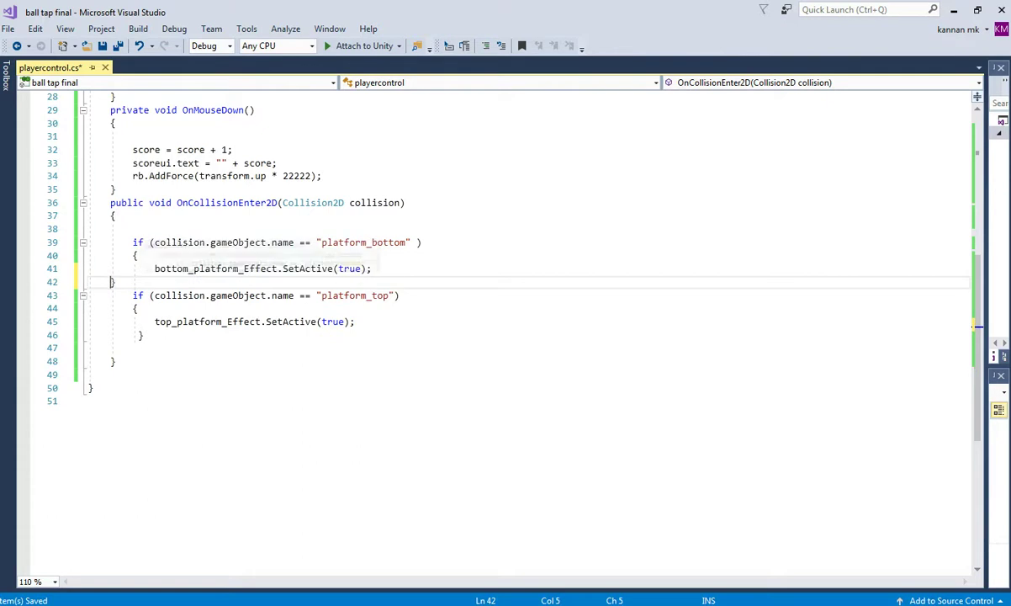
{"action": "key", "text": "ctrl+s"}
Add a using UnityEngine.SceneManagement; directive below using UnityEngine.UI; and save the script
{"action": "scroll", "coordinate": [194, 295], "scroll_direction": "up", "scroll_amount": 9}
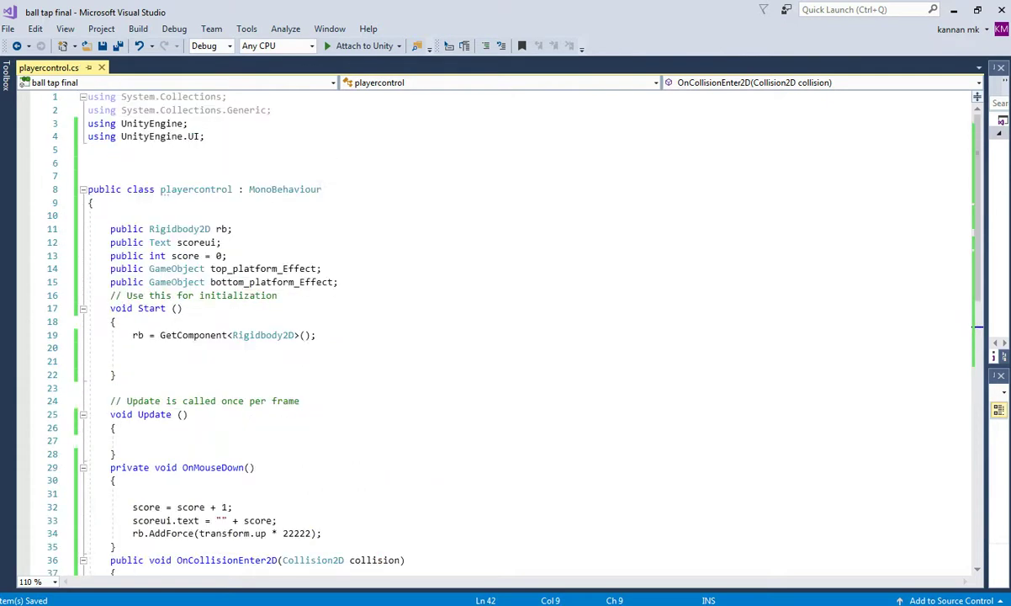
{"action": "left_click", "coordinate": [207, 137]}
{"action": "key", "text": "Return"}
{"action": "type", "text": "usin"}
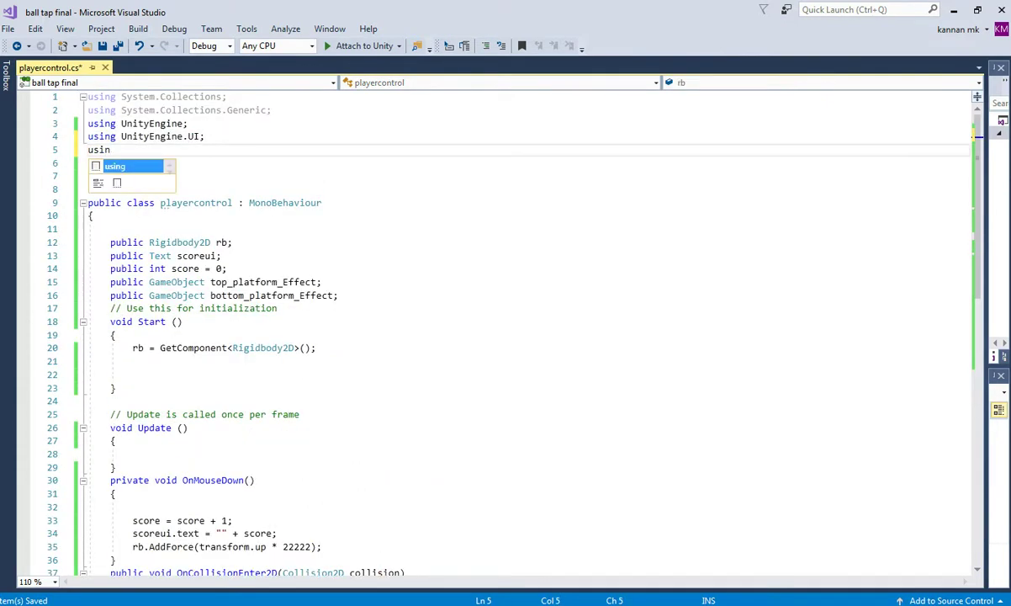
{"action": "type", "text": "g unityEngine"}
{"action": "key", "text": "Down"}
{"action": "key", "text": "Down"}
{"action": "key", "text": "Return"}
{"action": "type", "text": "."}
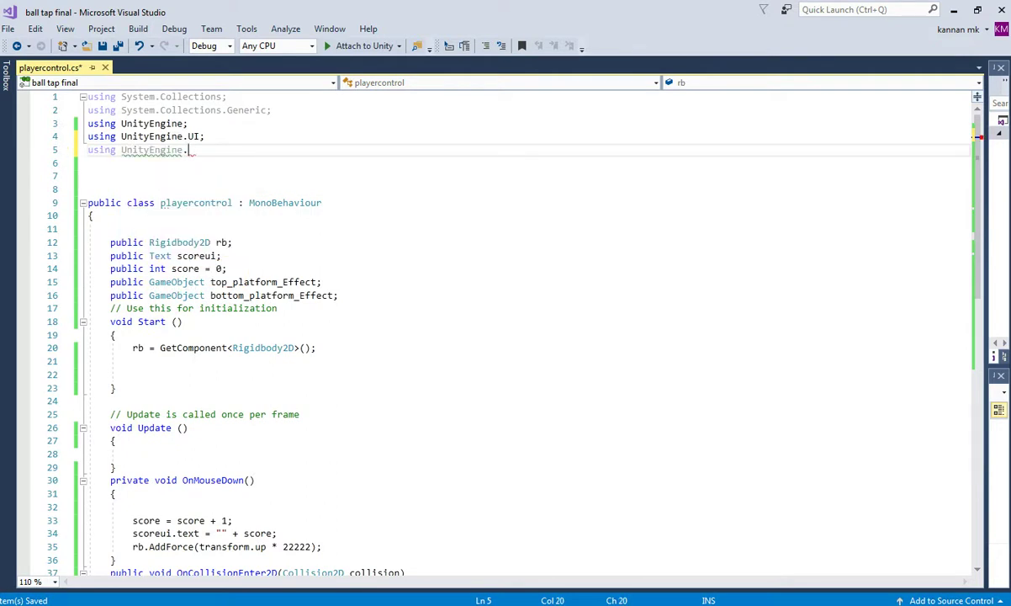
{"action": "type", "text": "sce;"}
{"action": "key", "text": "ctrl+s"}
Add a SceneManager.LoadScene call with an empty string argument after bottom_platform_Effect.SetActive(true); and save the script
{"action": "scroll", "coordinate": [505, 337], "scroll_direction": "down", "scroll_amount": 10}
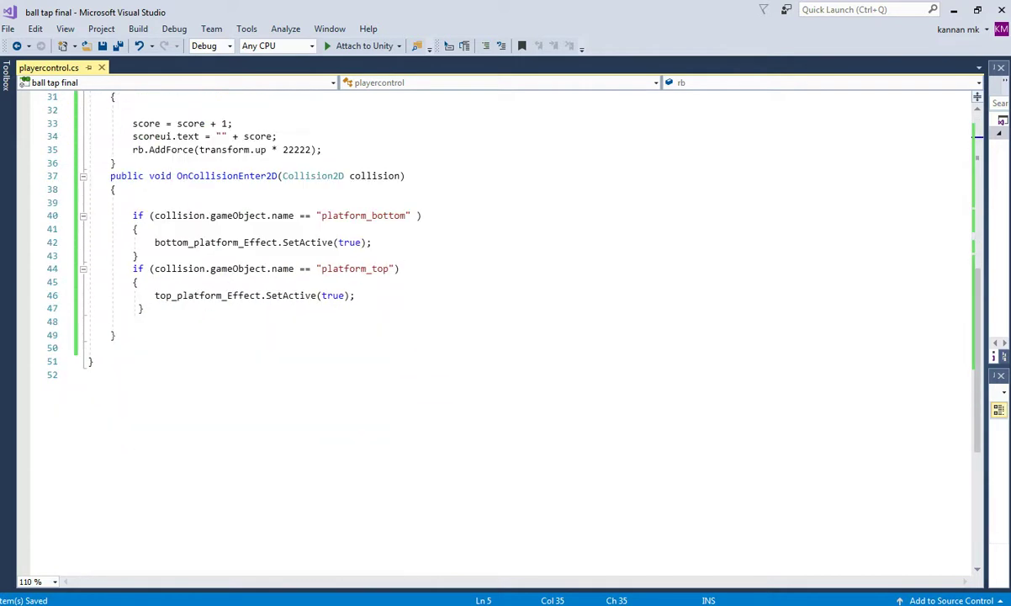
{"action": "left_click", "coordinate": [138, 229]}
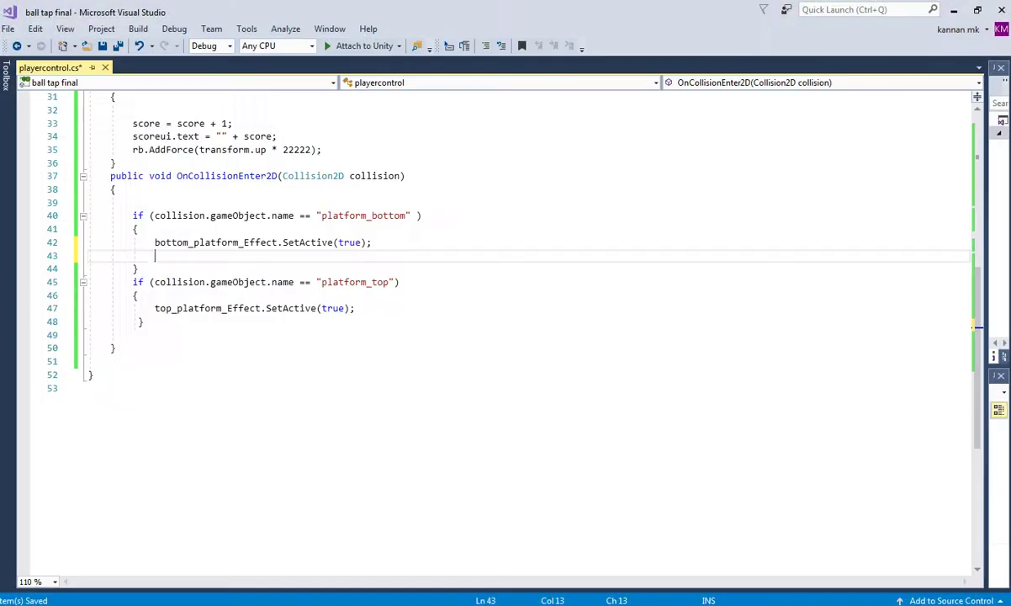
{"action": "type", "text": "sce"}
{"action": "key", "text": "Down"}
{"action": "key", "text": "Tab"}
{"action": "type", "text": ".Load"}
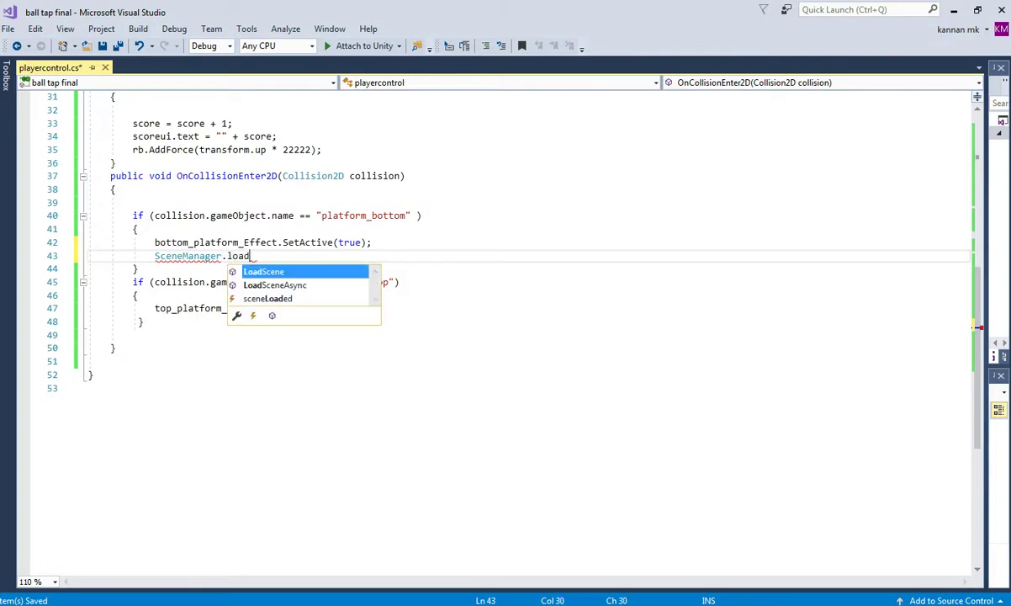
{"action": "key", "text": "Tab"}
{"action": "type", "text": "\");"}
{"action": "key", "text": "ctrl+s"}
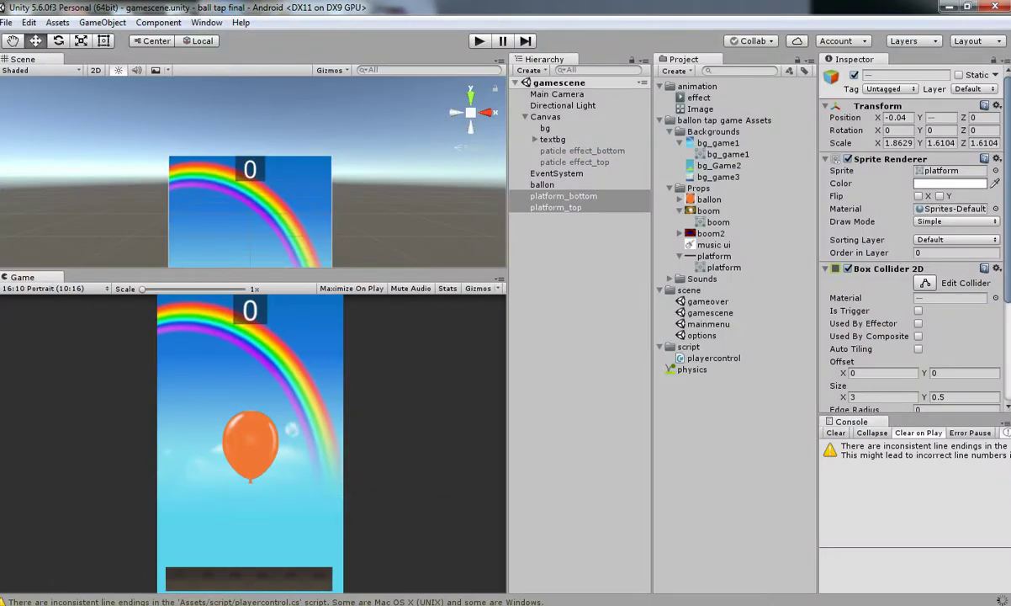
Copy the name of the gameover scene asset in Unity into the LoadScene call's quotes and save the script
{"action": "left_click", "coordinate": [708, 301]}
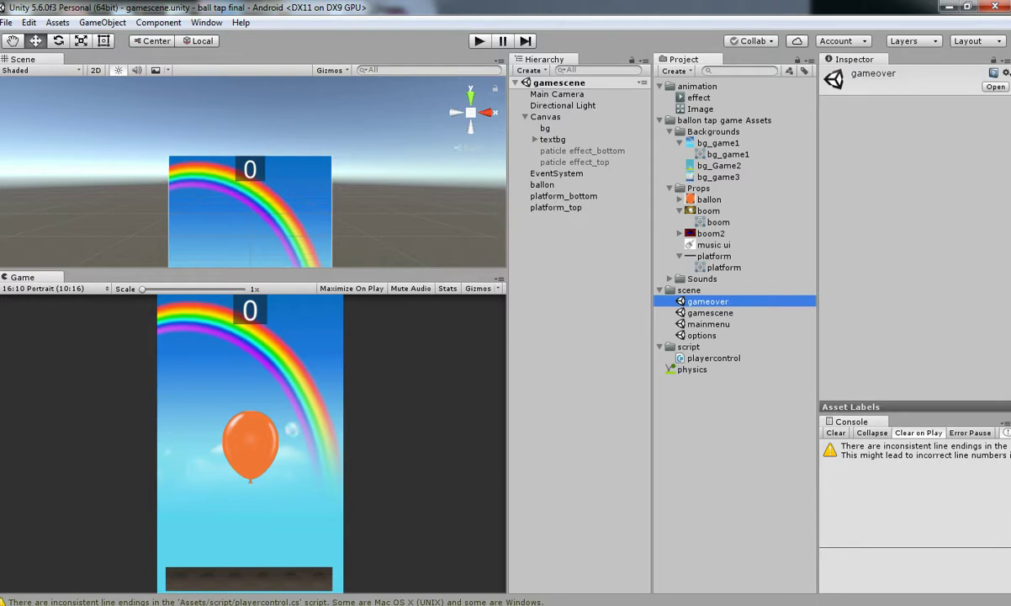
{"action": "key", "text": "F2"}
{"action": "key", "text": "ctrl+c"}
{"action": "key", "text": "alt+Tab"}
{"action": "left_click", "coordinate": [288, 256]}
{"action": "key", "text": "ctrl+v"}
{"action": "key", "text": "ctrl+s"}
Copy the SceneManager.LoadScene("gameover"); line into the platform_top block below top_platform_Effect.SetActive(true);
{"action": "left_click_drag", "start_coordinate": [351, 256], "coordinate": [151, 255]}
{"action": "key", "text": "ctrl+c"}
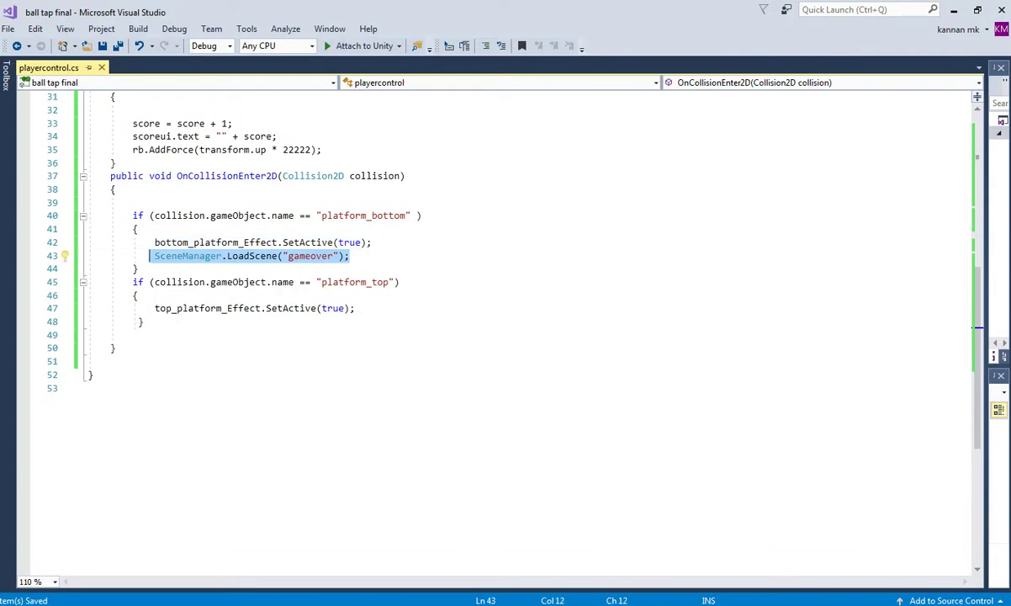
{"action": "left_click", "coordinate": [356, 307]}
{"action": "key", "text": "Return"}
{"action": "key", "text": "ctrl+v"}
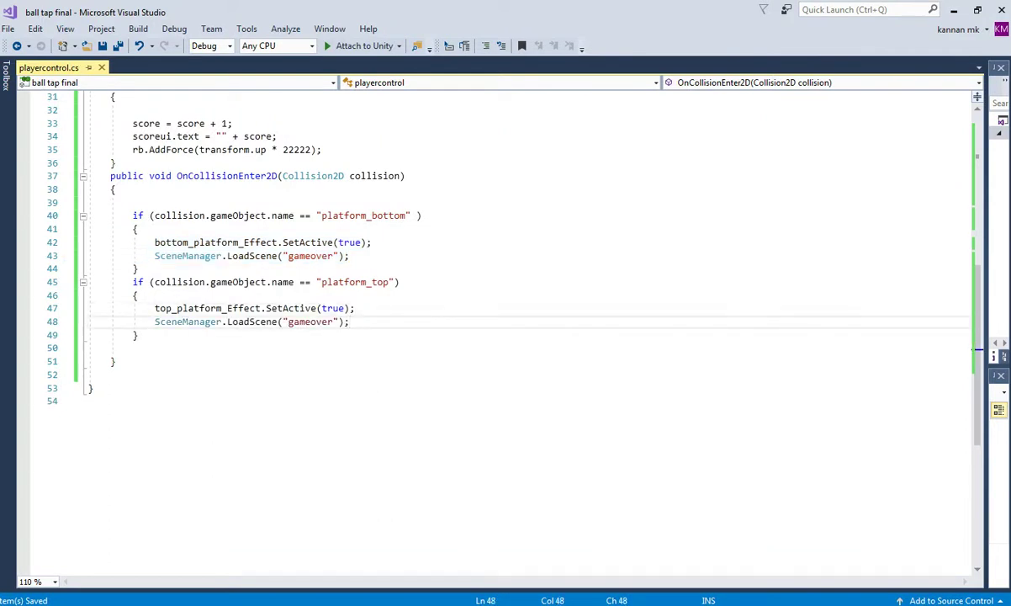
Move SceneManager.LoadScene("gameover"); from the platform_bottom block to below both if blocks, delete the copy in the platform_top block and save
{"action": "left_click_drag", "start_coordinate": [352, 255], "coordinate": [90, 256]}
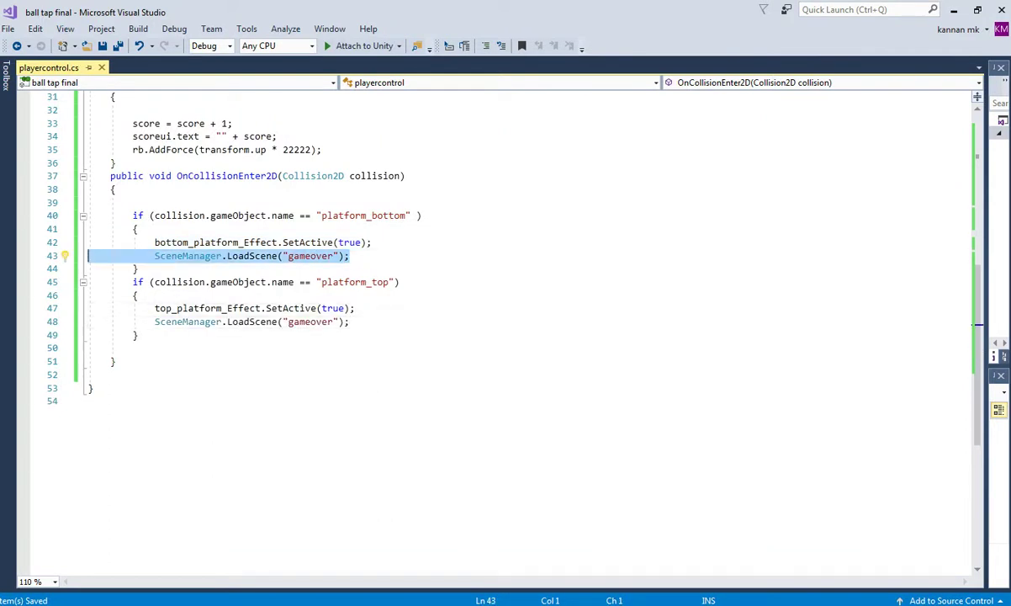
{"action": "key", "text": "ctrl+x"}
{"action": "left_click", "coordinate": [104, 348]}
{"action": "key", "text": "ctrl+v"}
{"action": "key", "text": "ctrl+s"}
{"action": "left_click_drag", "start_coordinate": [155, 321], "coordinate": [349, 323]}
{"action": "key", "text": "ctrl+s"}
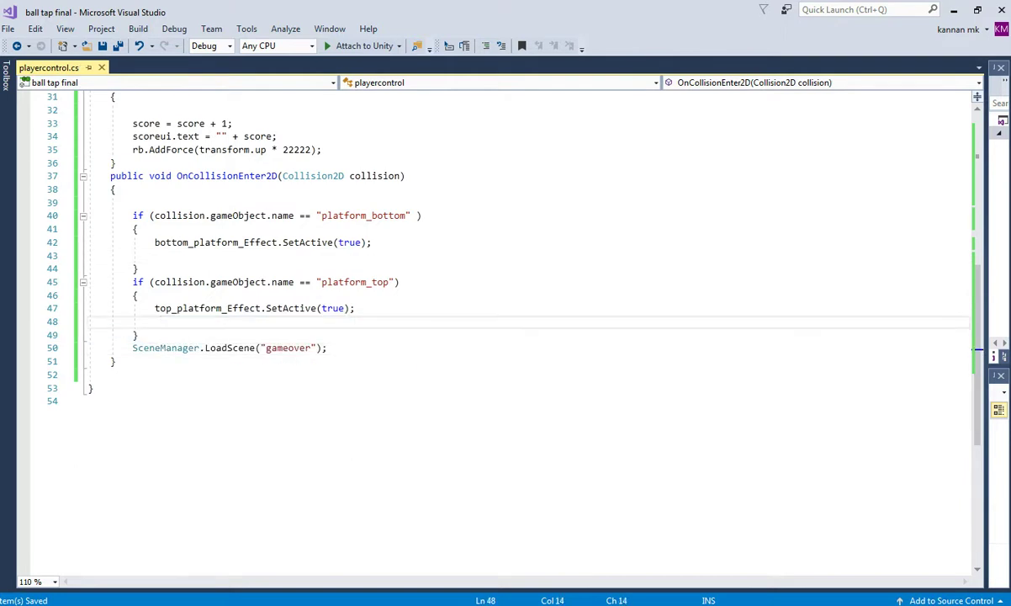
Switch to Unity and test the gameover scene loading in play mode
{"action": "key", "text": "alt+Tab"}
{"action": "left_click", "coordinate": [480, 40]}
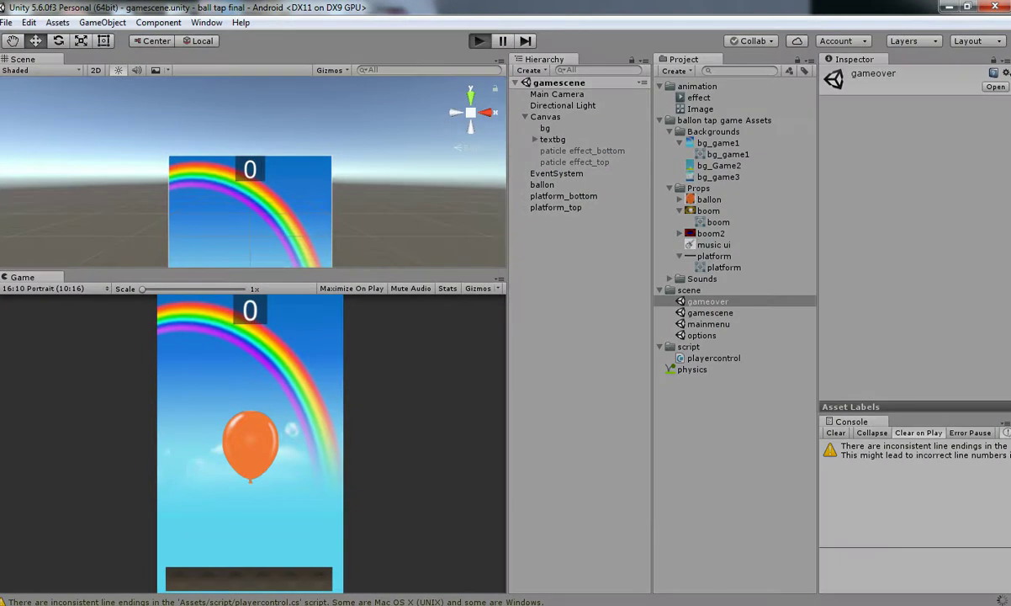
{"action": "left_click", "coordinate": [480, 40]}
{"action": "key", "text": "ctrl+p"}
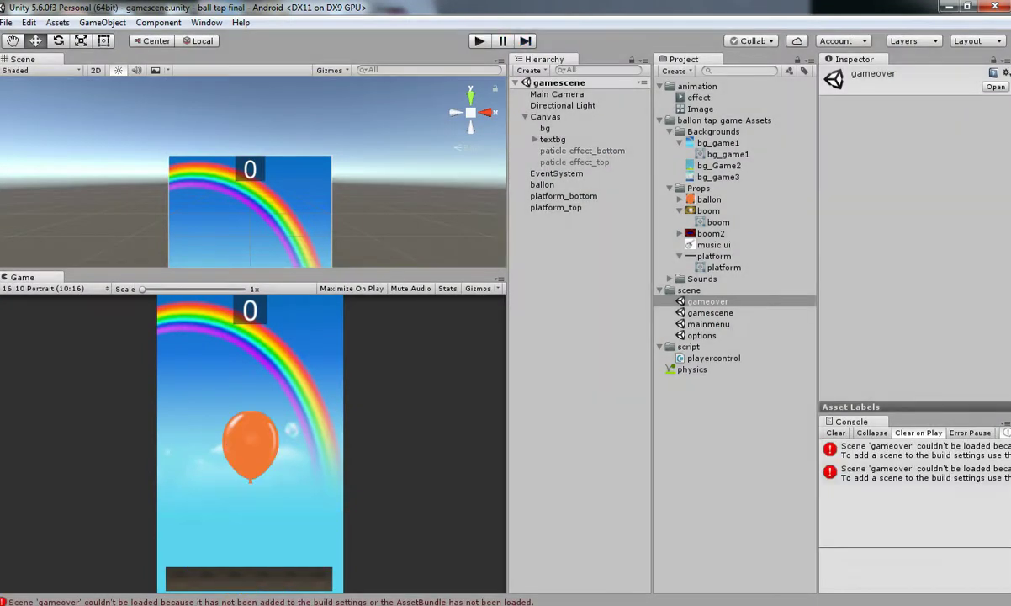
Add the scenes to the build settings in the order mainmenu, options, gamescene, gameover, and close the settings
{"action": "left_click", "coordinate": [6, 22]}
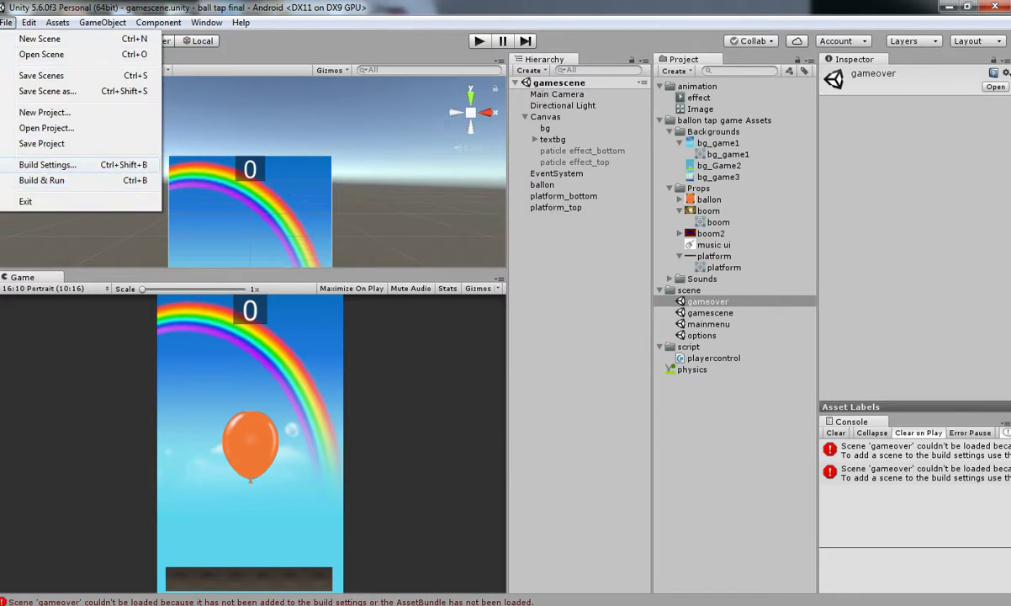
{"action": "left_click", "coordinate": [47, 164]}
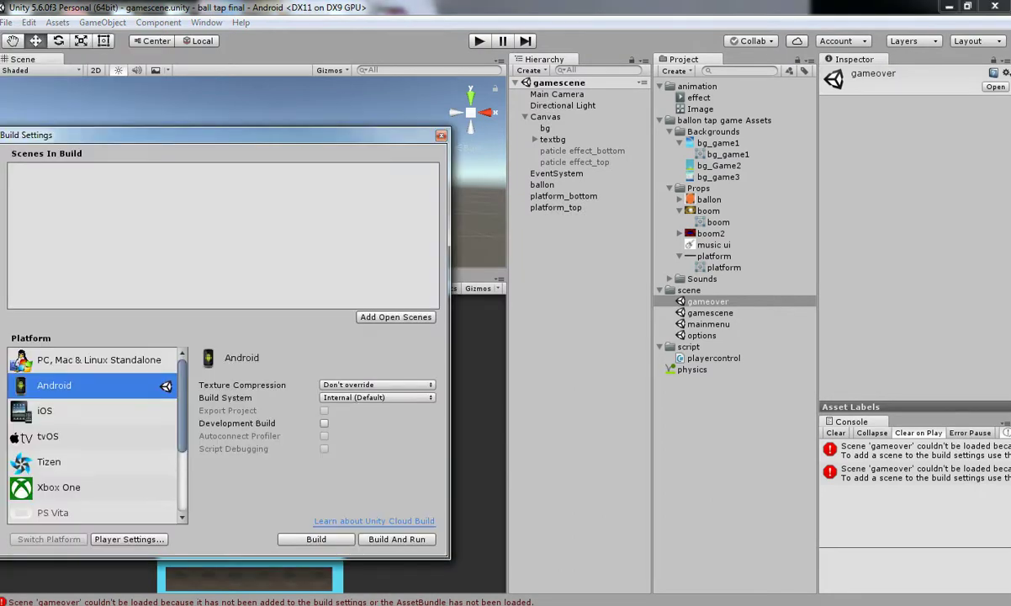
{"action": "left_click", "coordinate": [708, 324]}
{"action": "left_click_drag", "start_coordinate": [708, 324], "coordinate": [354, 234]}
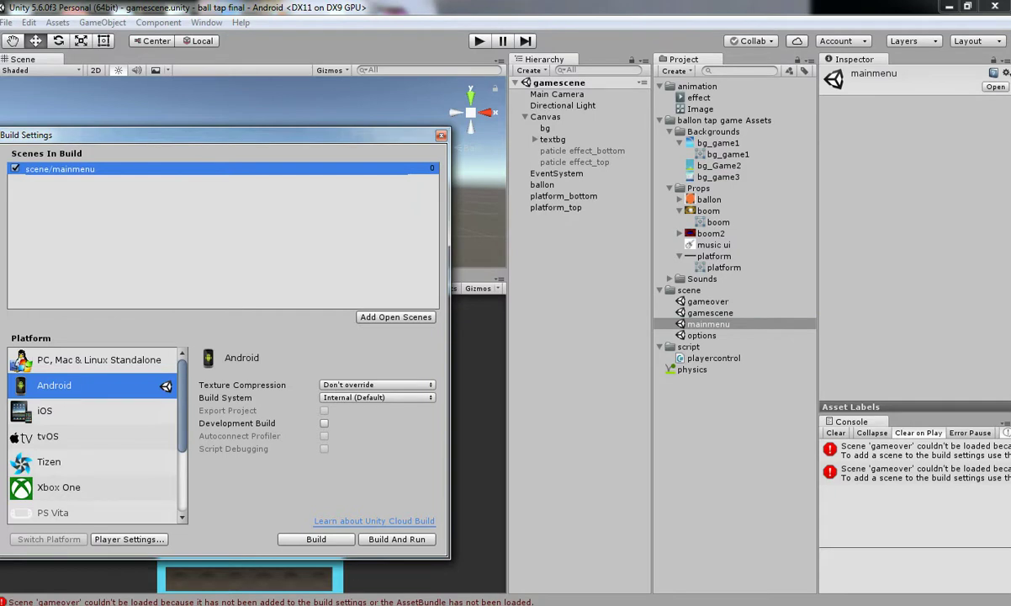
{"action": "left_click_drag", "start_coordinate": [710, 313], "coordinate": [353, 232]}
{"action": "left_click_drag", "start_coordinate": [702, 336], "coordinate": [353, 232]}
{"action": "left_click_drag", "start_coordinate": [63, 180], "coordinate": [64, 199]}
{"action": "left_click_drag", "start_coordinate": [708, 302], "coordinate": [353, 232]}
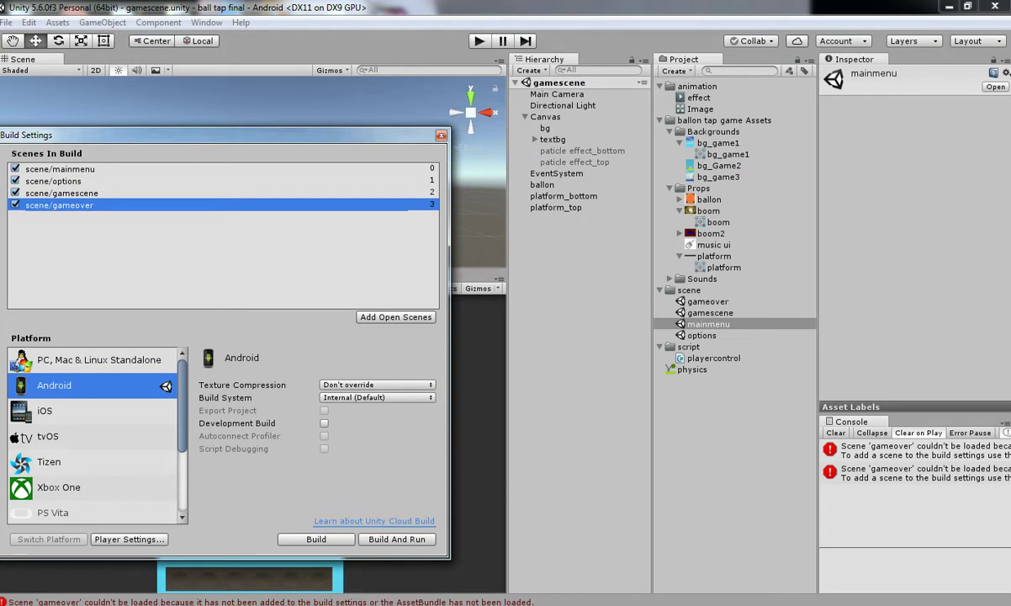
{"action": "left_click", "coordinate": [440, 135]}
Test the switch to the gameover scene in play mode and maximize the Game view
{"action": "left_click", "coordinate": [480, 41]}
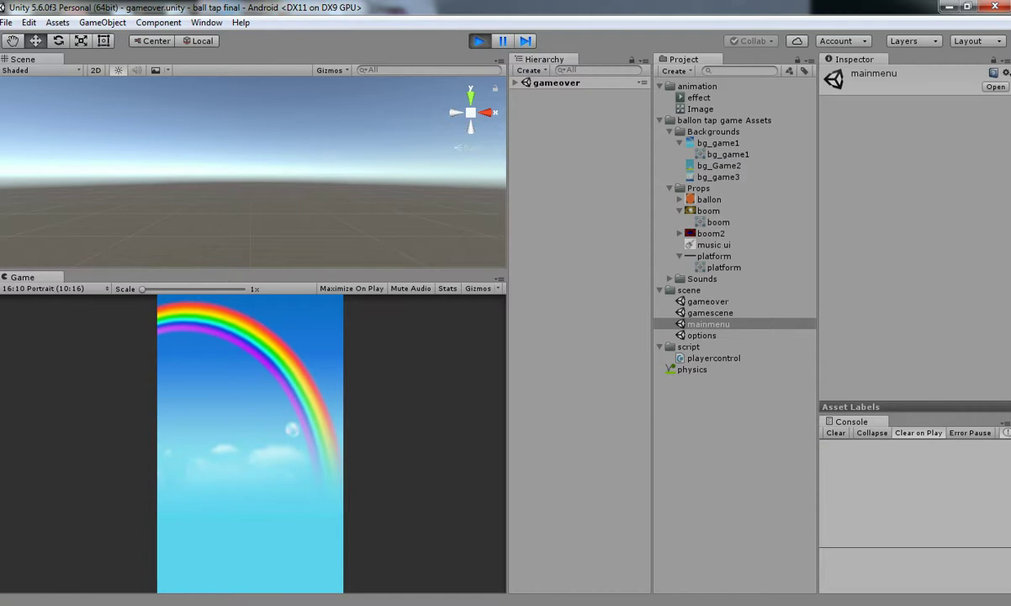
{"action": "key", "text": "ctrl+p"}
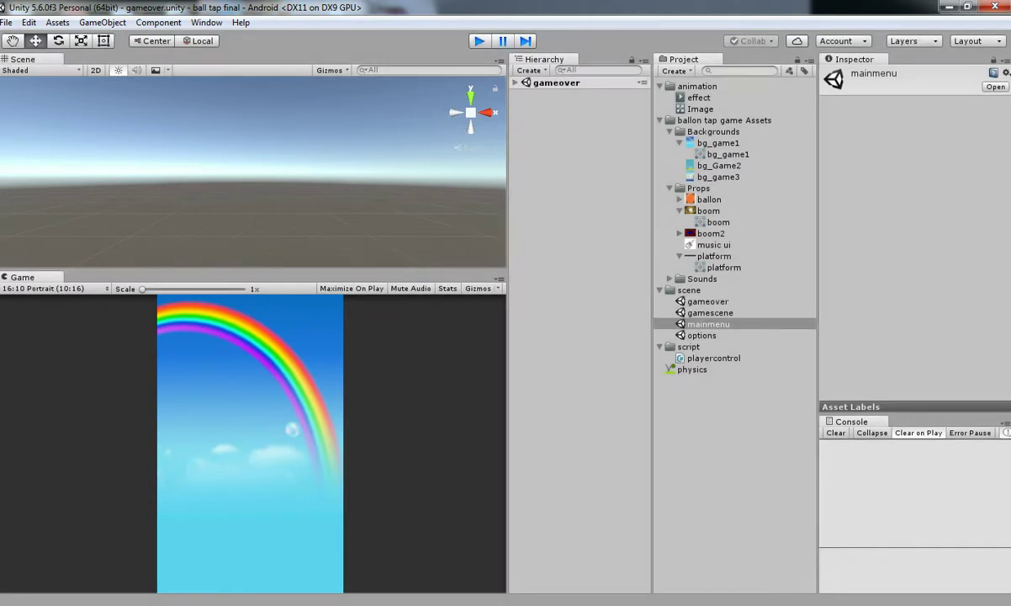
{"action": "left_click", "coordinate": [502, 278]}
{"action": "left_click", "coordinate": [524, 334]}
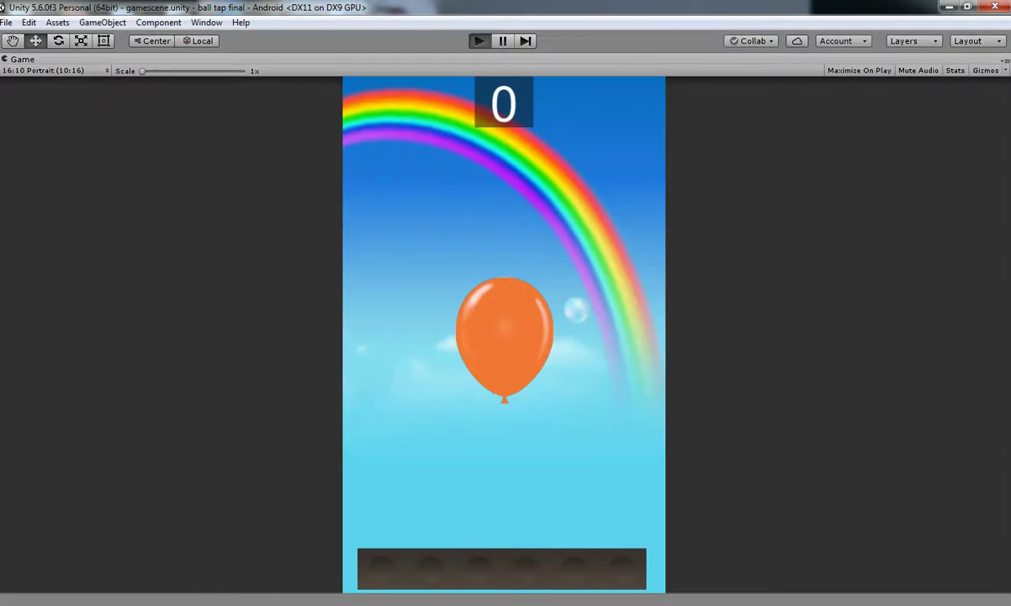
Replay the game in play mode several times to check the platform boom effects and the switch to the gameover scene
{"action": "left_click", "coordinate": [505, 387]}
{"action": "left_click", "coordinate": [505, 362]}
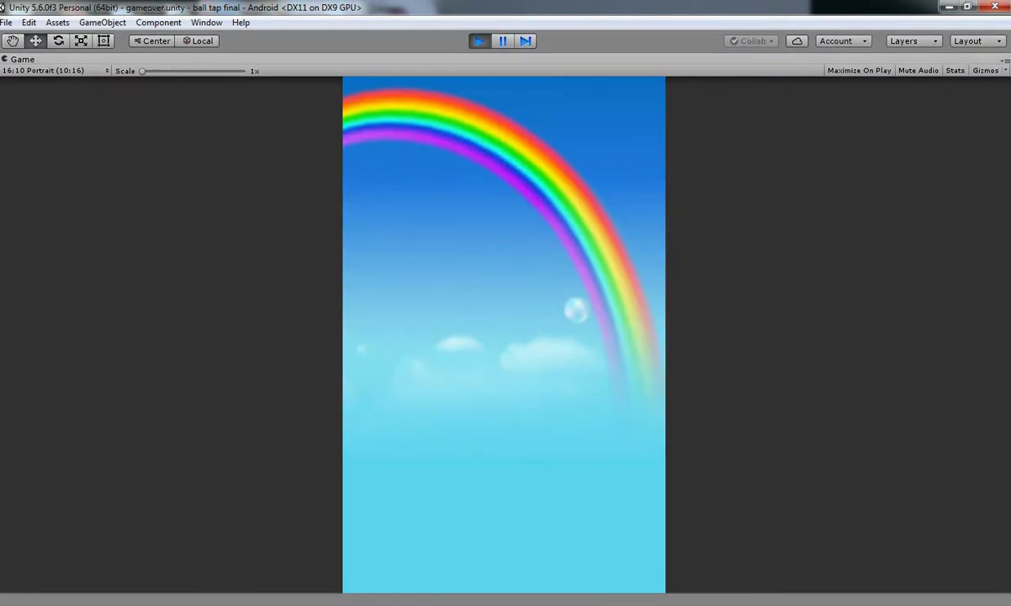
{"action": "key", "text": "ctrl+p"}
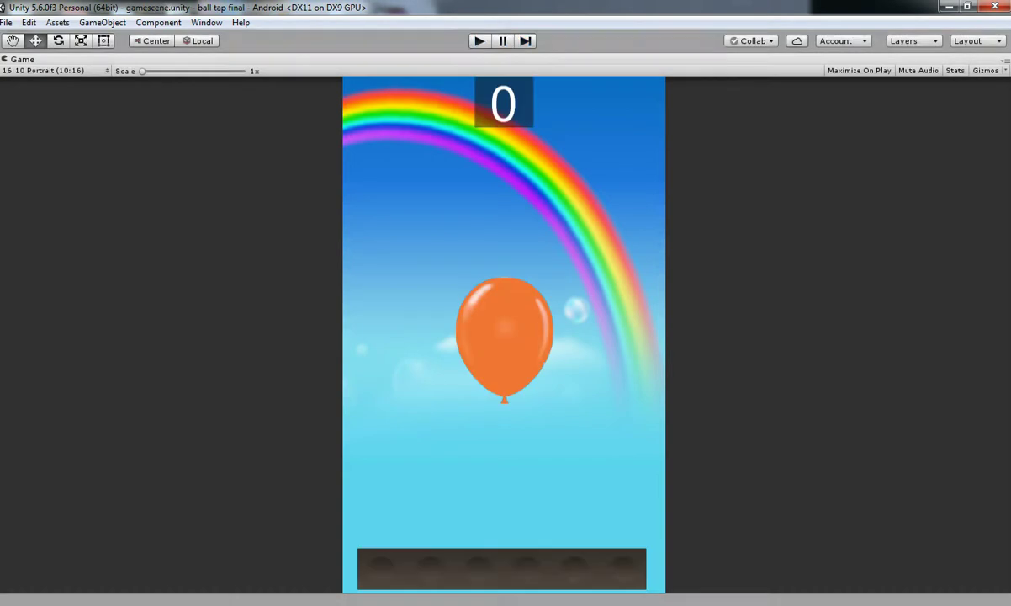
{"action": "key", "text": "ctrl+p"}
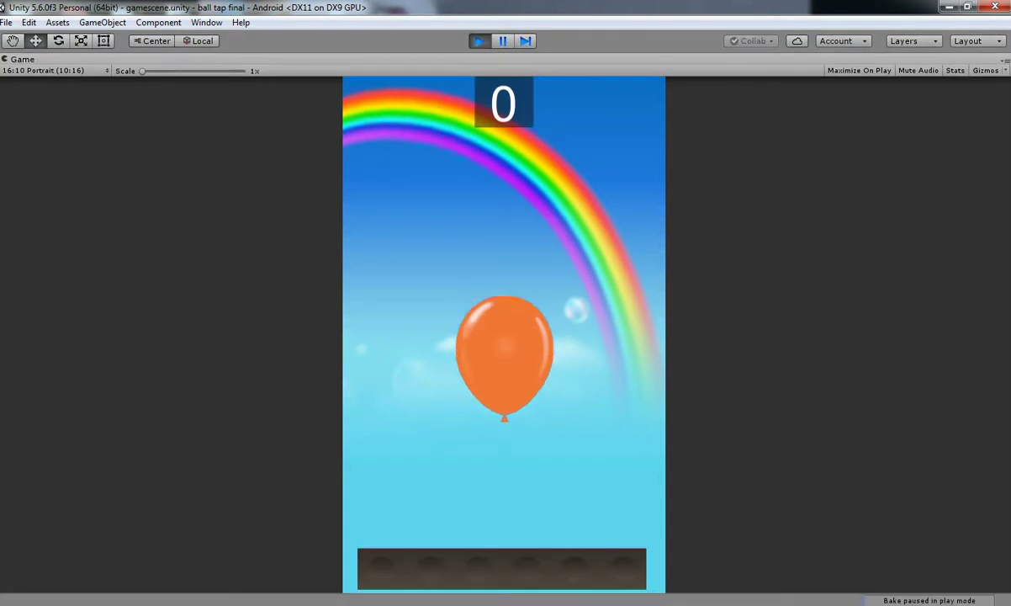
{"action": "key", "text": "ctrl+p"}
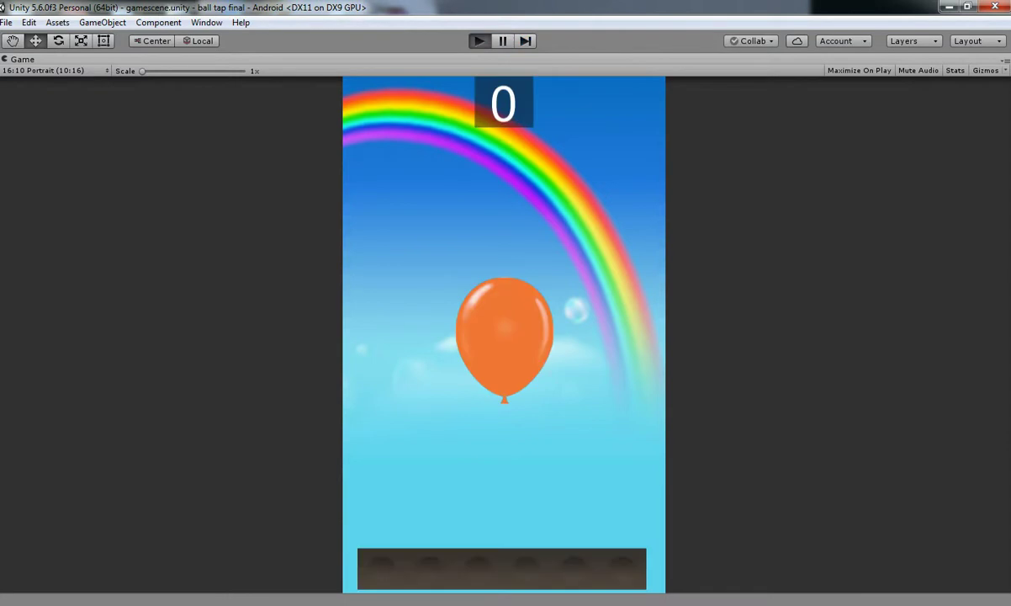
{"action": "key", "text": "ctrl+p"}
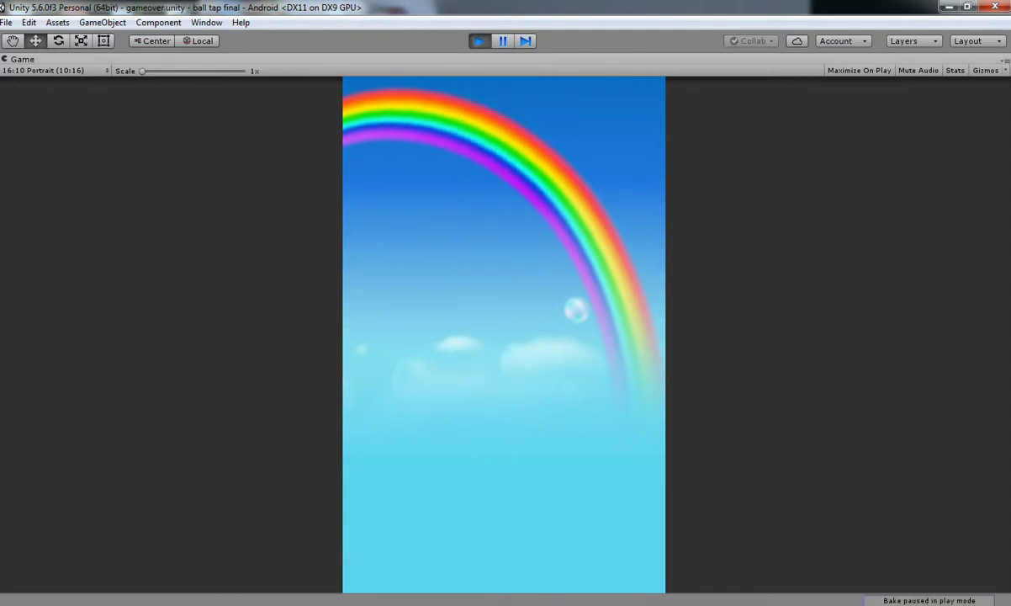
{"action": "key", "text": "ctrl+p"}
Switch to Visual Studio and start an IEnumerator waitforsometime() method below OnCollisionEnter2D in playercontrol.cs
{"action": "key", "text": "alt+Tab"}
{"action": "key", "text": "Down"}
{"action": "key", "text": "Down"}
{"action": "key", "text": "Down"}
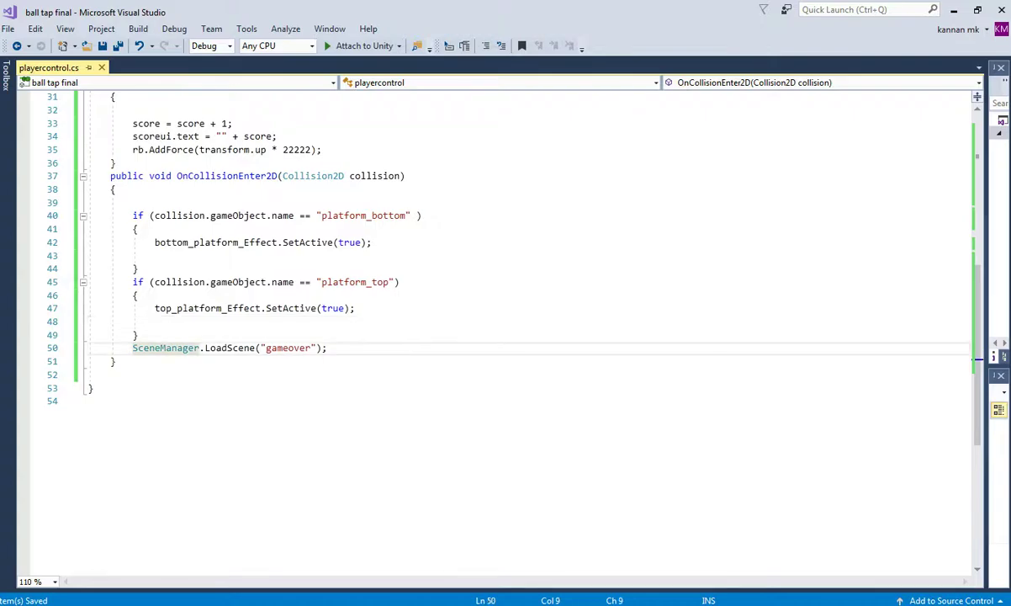
{"action": "key", "text": "Return"}
{"action": "key", "text": "Return"}
{"action": "key", "text": "Return"}
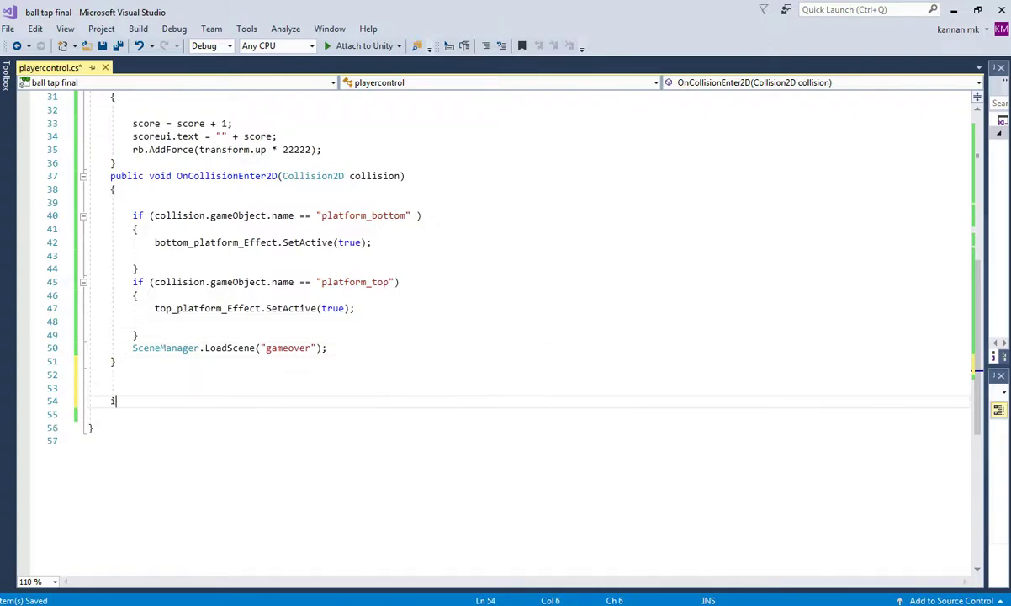
{"action": "type", "text": "ien"}
{"action": "key", "text": "Escape"}
{"action": "type", "text": "umerator "}
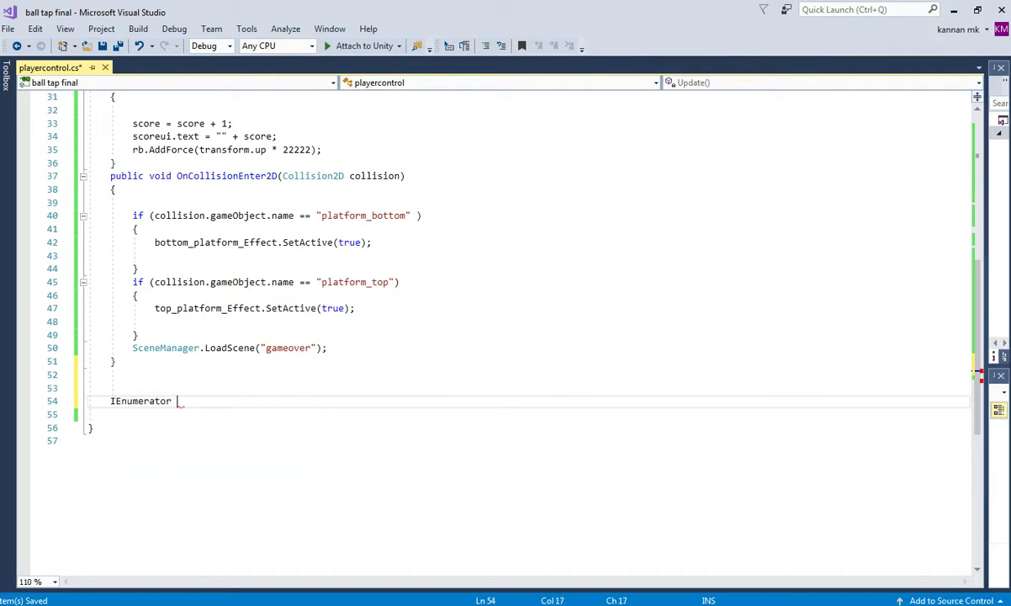
{"action": "type", "text": "wait"}
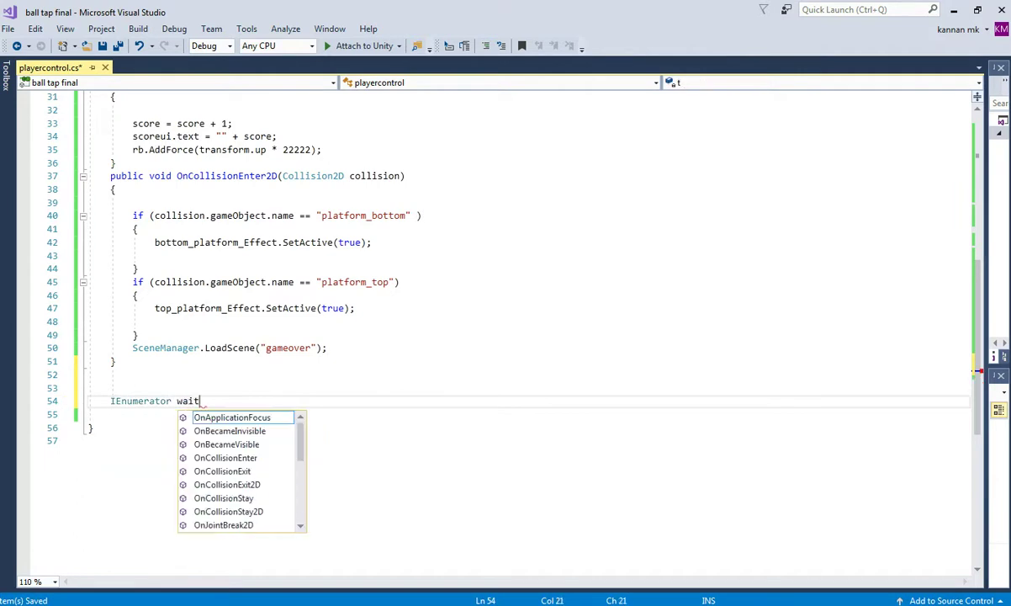
{"action": "type", "text": "i"}
{"action": "key", "text": "BackSpace"}
{"action": "type", "text": "forsometime("}
{"action": "key", "text": "Return"}
{"action": "type", "text": "{"}
{"action": "key", "text": "Return"}
{"action": "key", "text": "Return"}
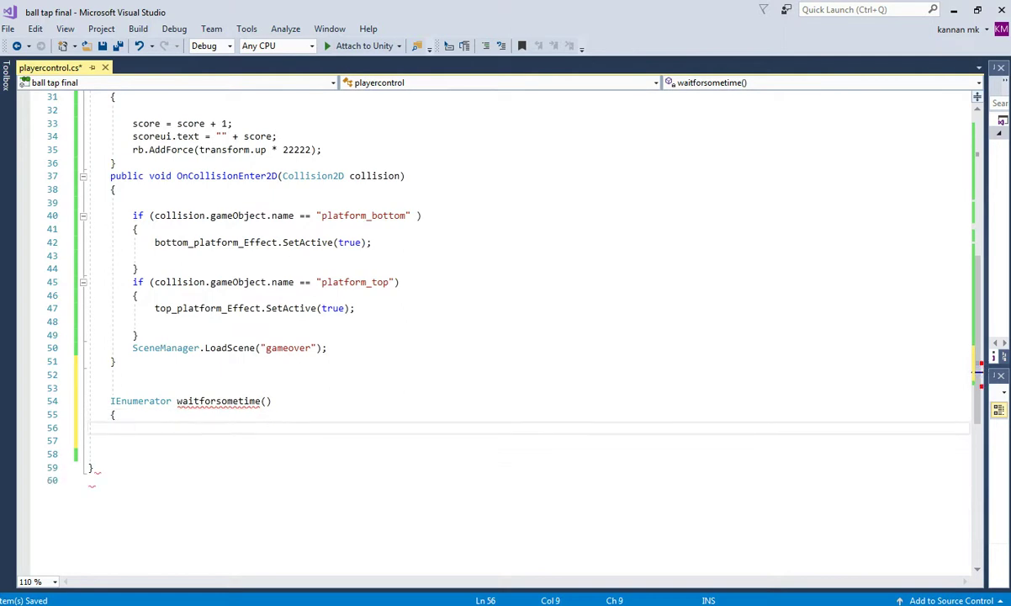
Add yield return new WaitForSeconds(1); as the body of waitforsometime and save the script
{"action": "type", "text": "yield return new"}
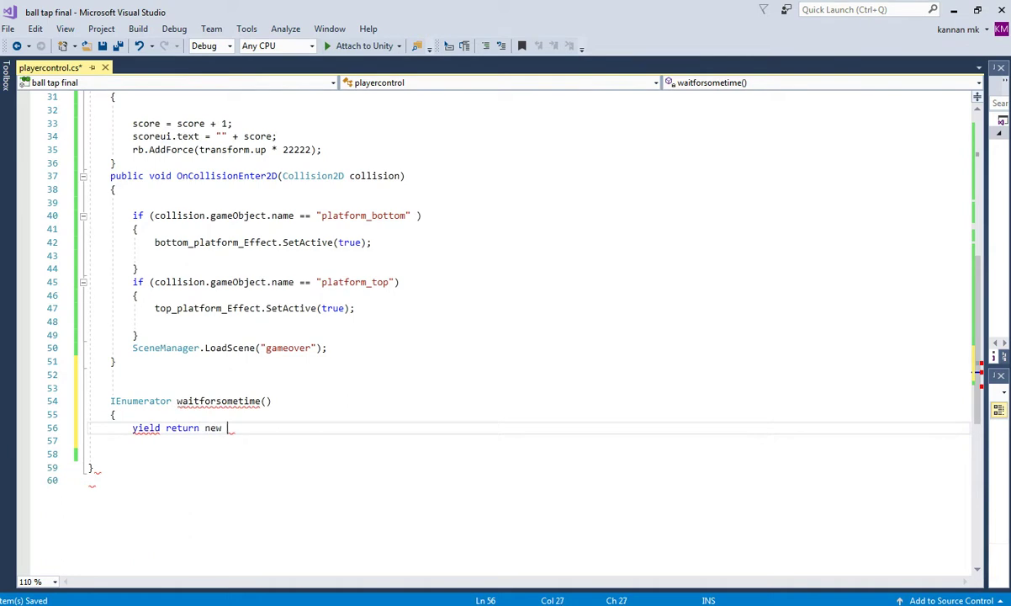
{"action": "type", "text": "waitForSeconds(1)"}
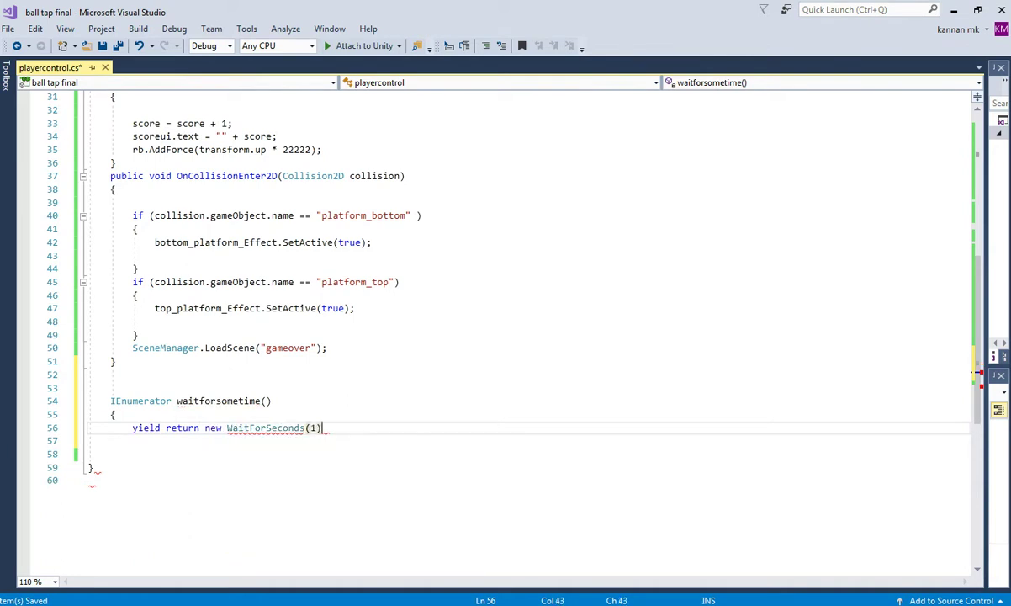
{"action": "type", "text": ";"}
{"action": "key", "text": "ctrl+s"}
Move SceneManager.LoadScene("gameover"); from OnCollisionEnter2D to below the yield line in waitforsometime
{"action": "left_click_drag", "start_coordinate": [132, 348], "coordinate": [328, 348]}
{"action": "key", "text": "ctrl+x"}
{"action": "left_click", "coordinate": [328, 427]}
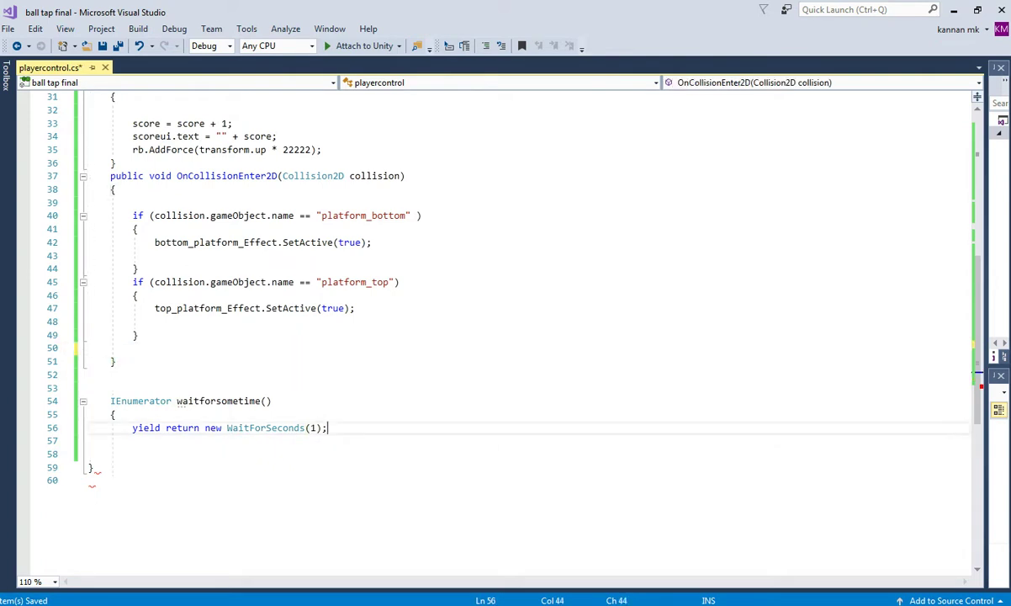
{"action": "key", "text": "Return"}
{"action": "key", "text": "ctrl+v"}
Remove the blank lines after the LoadScene line, close both the waitforsometime method and the class with braces, and save
{"action": "left_click_drag", "start_coordinate": [89, 480], "coordinate": [110, 441]}
{"action": "left_click", "coordinate": [118, 480]}
{"action": "left_click_drag", "start_coordinate": [104, 481], "coordinate": [90, 454]}
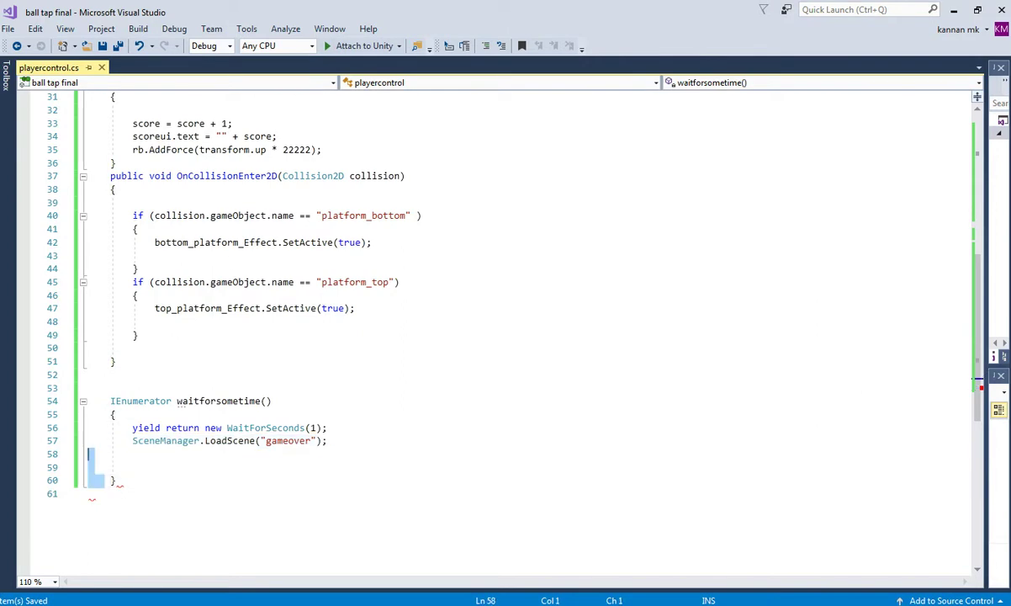
{"action": "key", "text": "BackSpace"}
{"action": "key", "text": "Tab"}
{"action": "left_click", "coordinate": [111, 468]}
{"action": "left_click", "coordinate": [123, 454]}
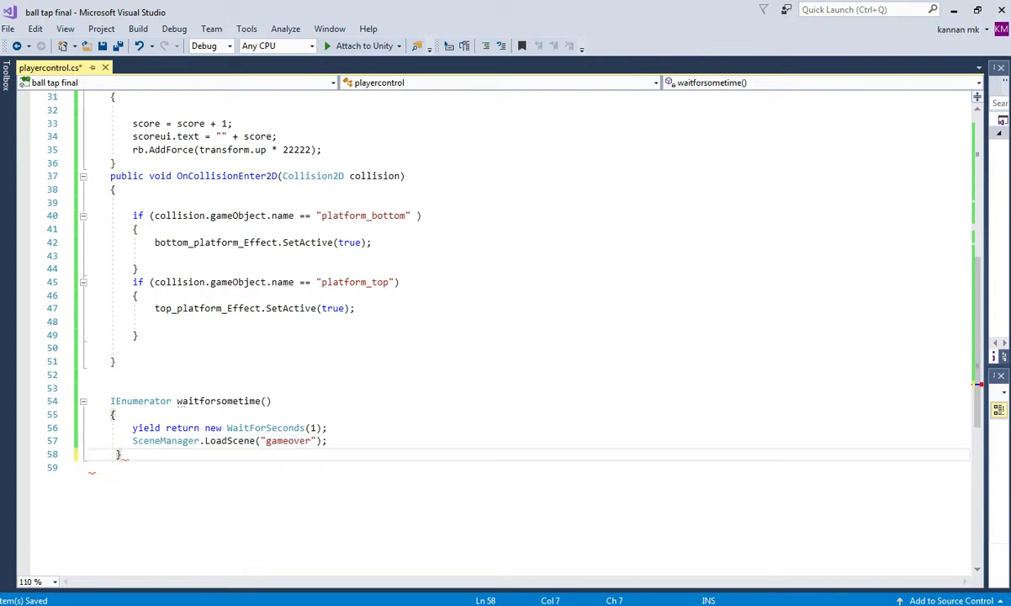
{"action": "key", "text": "Return"}
{"action": "type", "text": "}"}
{"action": "key", "text": "ctrl+s"}
Copy the method name waitforsometime to below the two if blocks in OnCollisionEnter2D
{"action": "double_click", "coordinate": [222, 401]}
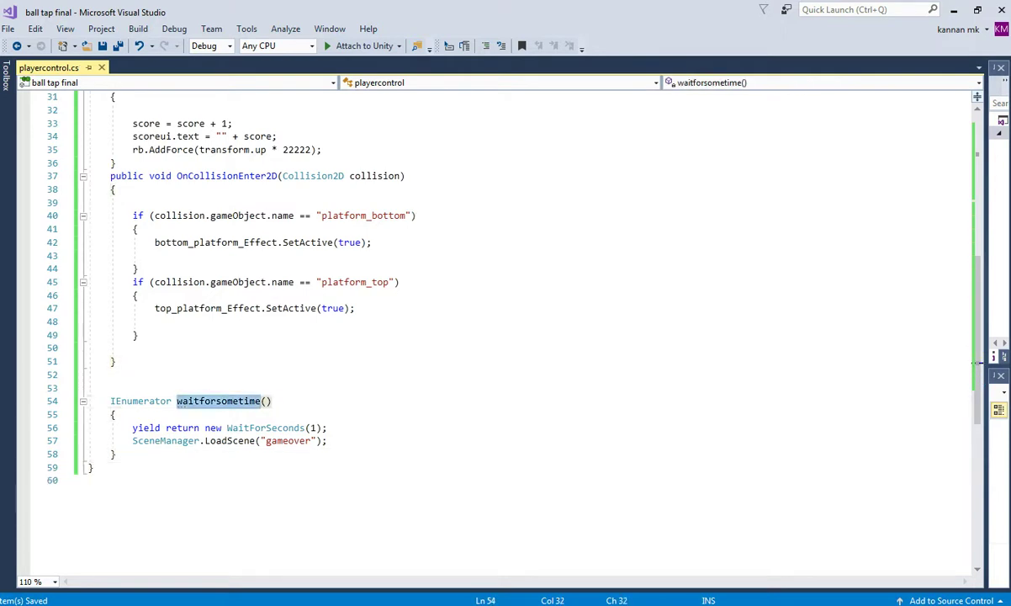
{"action": "key", "text": "ctrl+c"}
{"action": "left_click", "coordinate": [133, 348]}
{"action": "key", "text": "ctrl+v"}
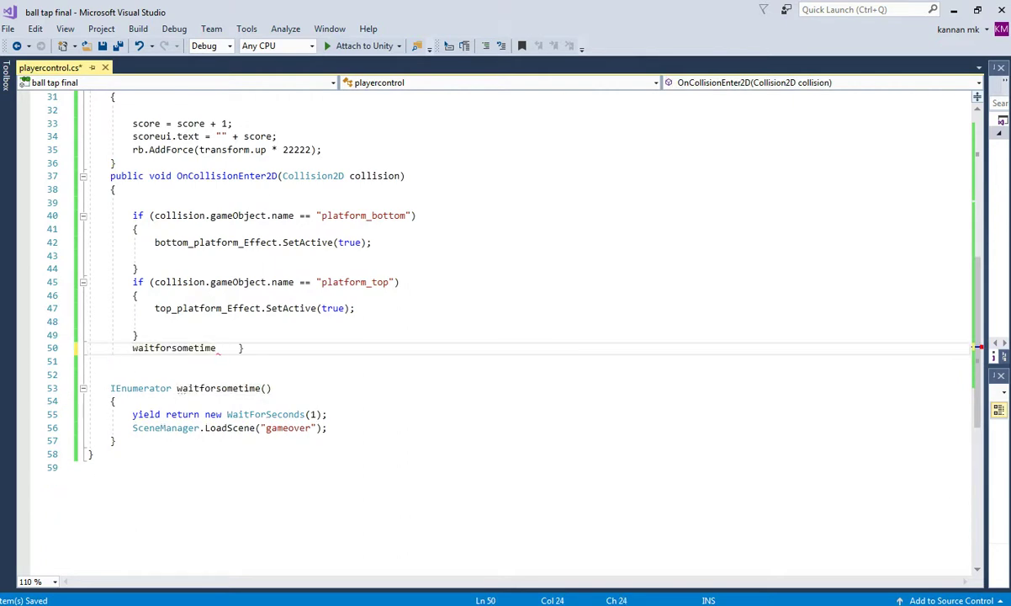
Insert a StartCoroutine("") call on a new line above the pasted waitforsometime name
{"action": "key", "text": "Up"}
{"action": "key", "text": "Return"}
{"action": "type", "text": "stat"}
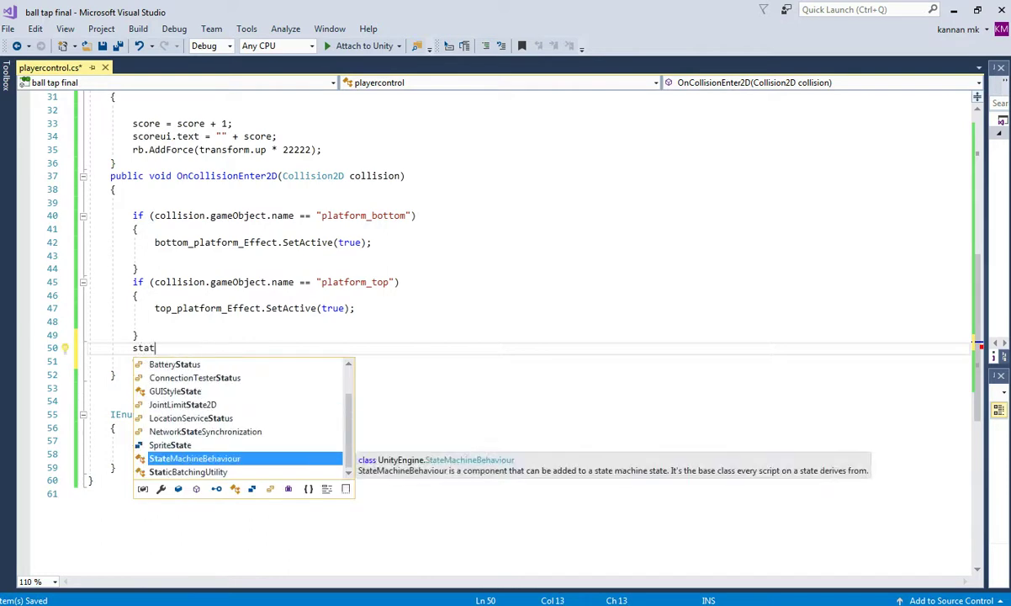
{"action": "key", "text": "BackSpace"}
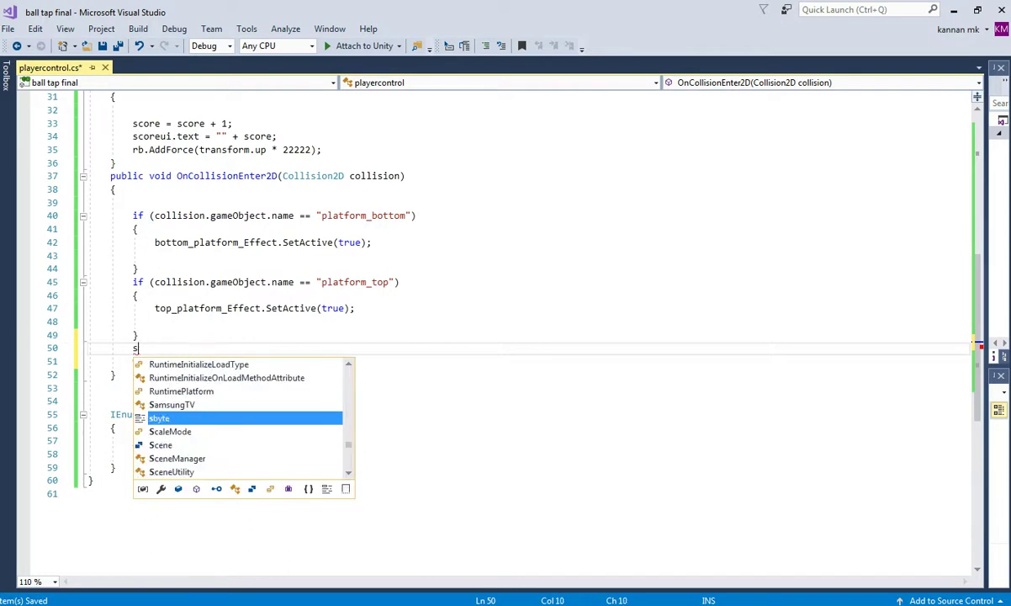
{"action": "type", "text": "r"}
{"action": "key", "text": "Down"}
{"action": "key", "text": "Return"}
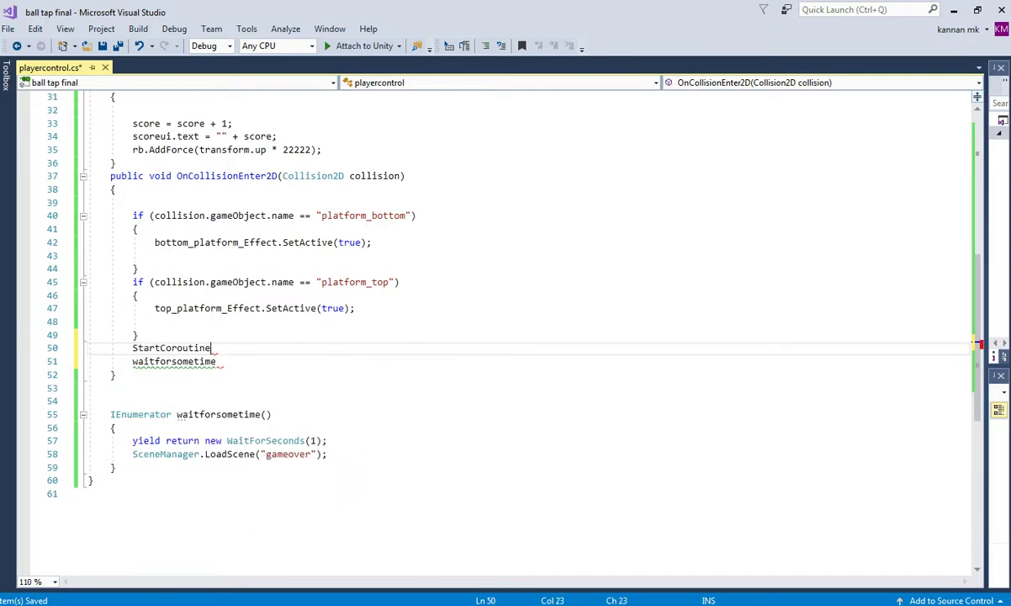
{"action": "type", "text": "()"}
{"action": "key", "text": "Left"}
{"action": "type", "text": "\""}
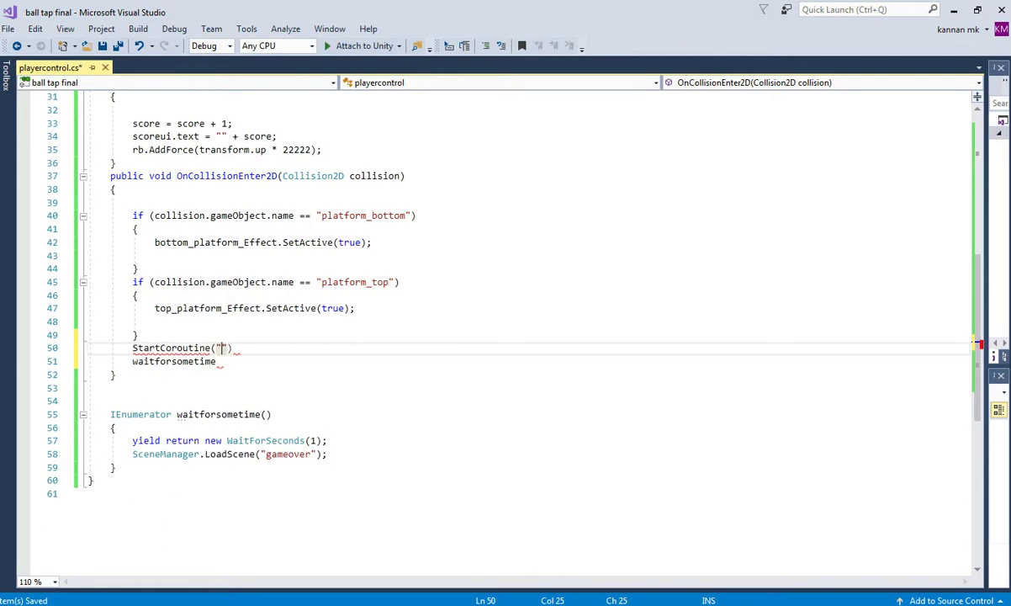
Move the waitforsometime name between the StartCoroutine quotes, end the line with a semicolon and save the script
{"action": "double_click", "coordinate": [174, 361]}
{"action": "key", "text": "ctrl+x"}
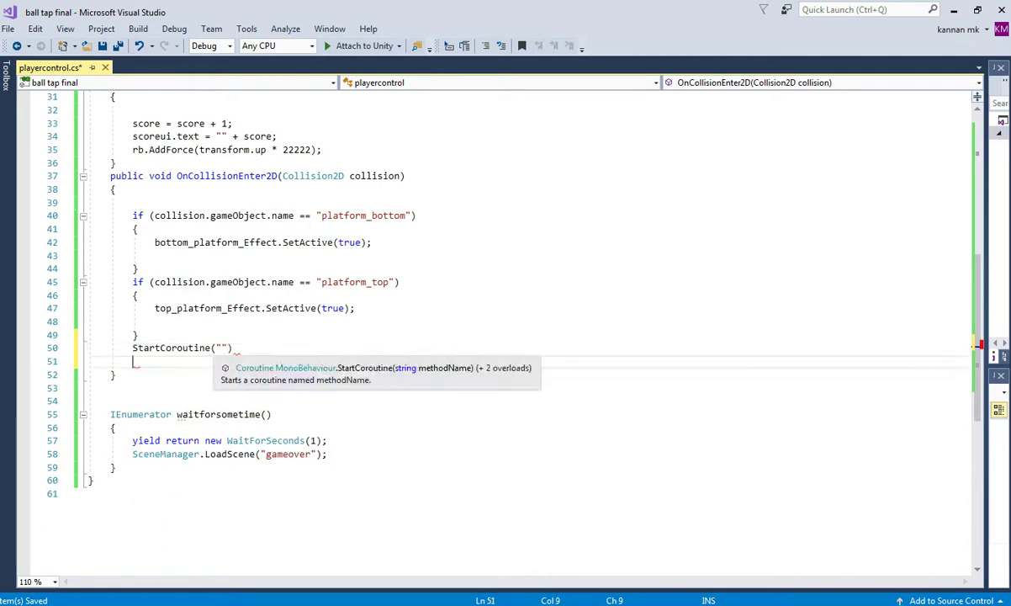
{"action": "left_click", "coordinate": [222, 348]}
{"action": "key", "text": "ctrl+v"}
{"action": "key", "text": "End"}
{"action": "type", "text": ";"}
{"action": "key", "text": "ctrl+s"}
Review how OnCollisionEnter2D enables the platform effects, starts the waitforsometime coroutine, and waits before loading the gameover scene
{"action": "left_click_drag", "start_coordinate": [91, 202], "coordinate": [138, 335]}
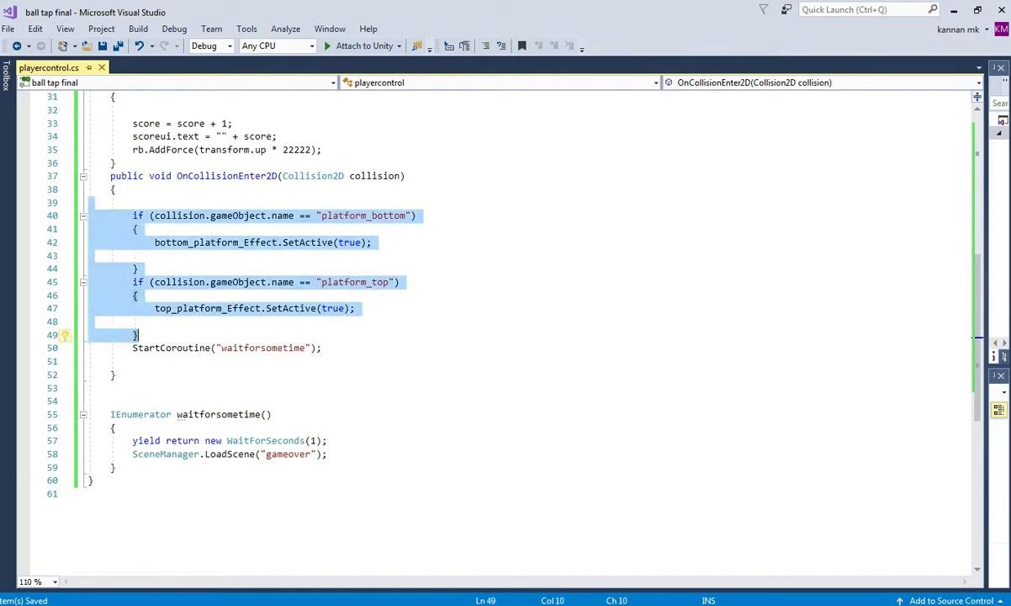
{"action": "key", "text": "Up"}
{"action": "key", "text": "Up"}
{"action": "key", "text": "Up"}
{"action": "left_click", "coordinate": [139, 334]}
{"action": "left_click", "coordinate": [271, 348]}
{"action": "key", "text": "Right"}
{"action": "key", "text": "Right"}
{"action": "key", "text": "Right"}
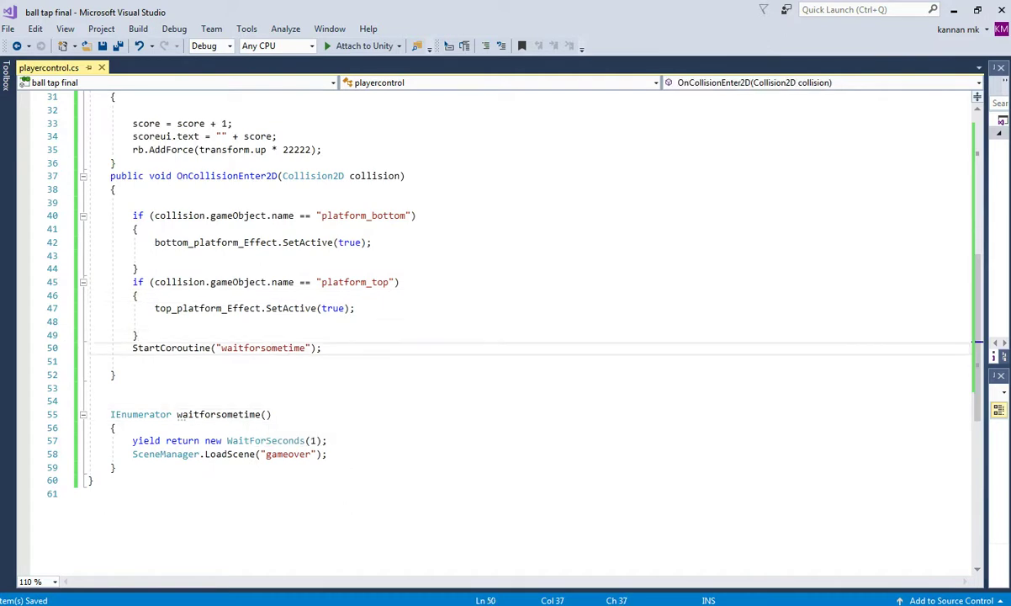
{"action": "left_click", "coordinate": [266, 348]}
{"action": "double_click", "coordinate": [271, 347]}
{"action": "left_click", "coordinate": [227, 361]}
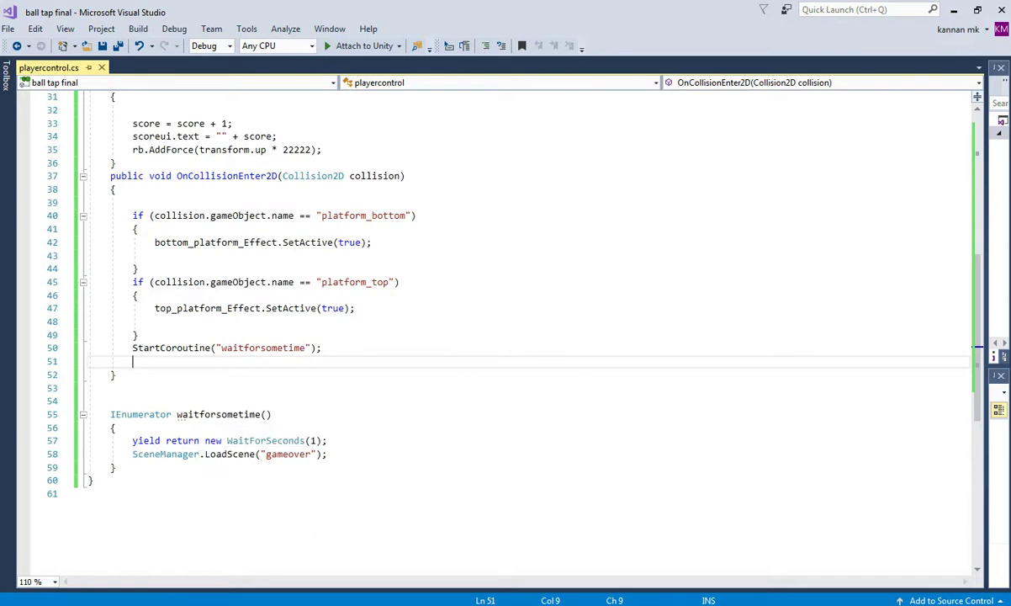
{"action": "left_click_drag", "start_coordinate": [328, 441], "coordinate": [89, 441]}
{"action": "left_click", "coordinate": [334, 454]}
{"action": "left_click_drag", "start_coordinate": [328, 454], "coordinate": [104, 454]}
{"action": "left_click", "coordinate": [331, 441]}
{"action": "key", "text": "shift+Home"}
{"action": "key", "text": "shift+Home"}
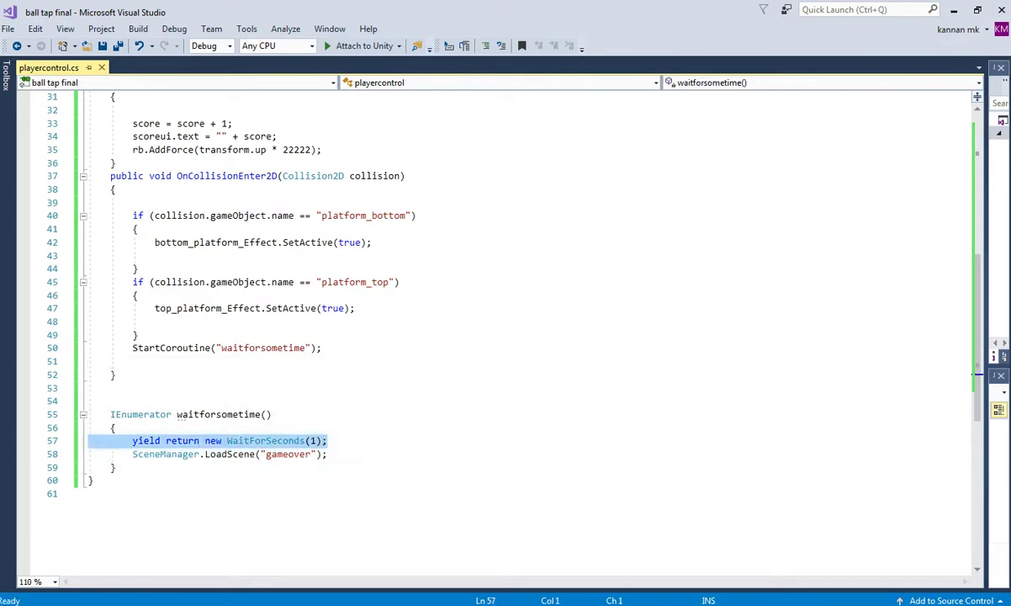
{"action": "left_click_drag", "start_coordinate": [122, 217], "coordinate": [325, 348]}
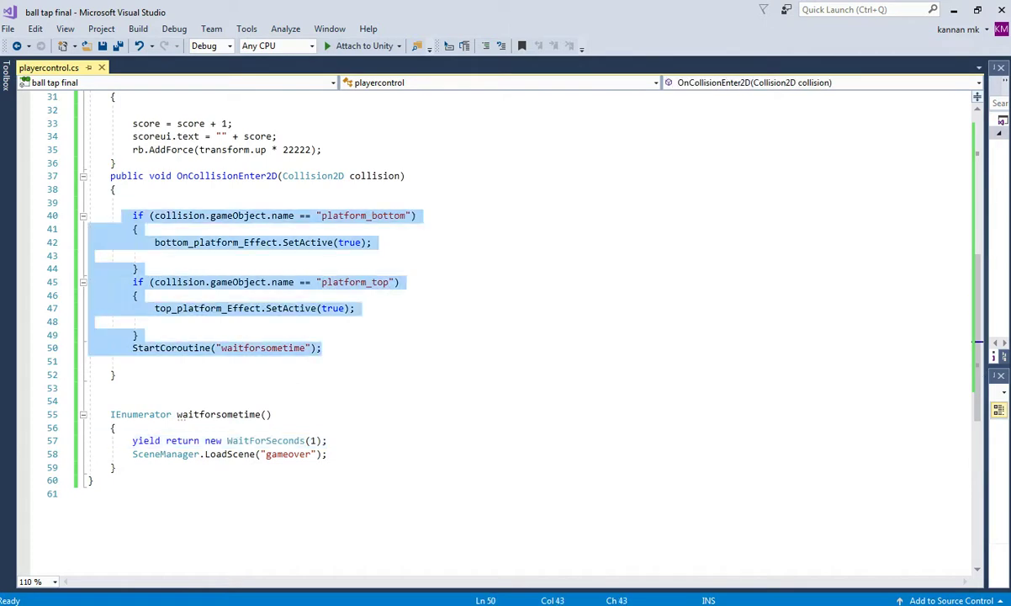
{"action": "left_click", "coordinate": [330, 455]}
Switch to Unity and test the delayed gameover scene loading in play mode
{"action": "key", "text": "alt+Tab"}
{"action": "key", "text": "ctrl+p"}
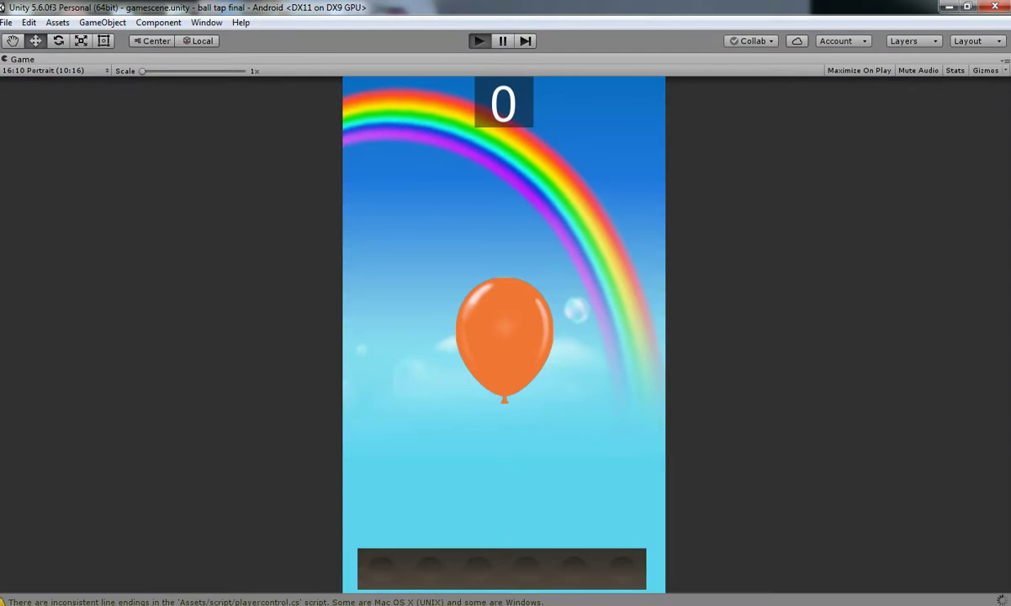
{"action": "left_click", "coordinate": [505, 354]}
{"action": "left_click", "coordinate": [505, 353]}
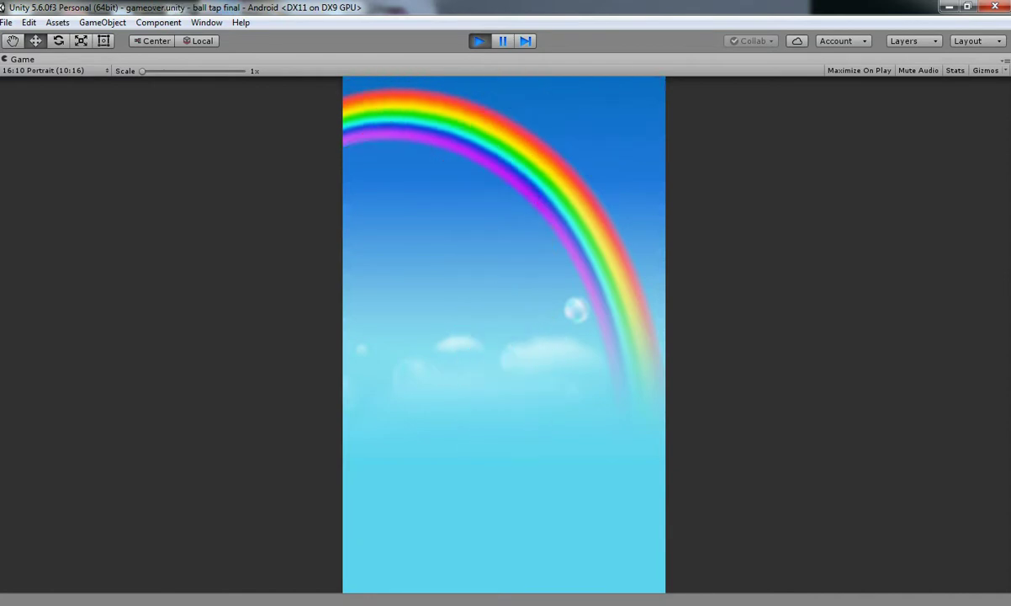
{"action": "key", "text": "ctrl+p"}
Switch to Visual Studio, set the WaitForSeconds delay in waitforsometime to 1.50f and save the script
{"action": "key", "text": "alt+Tab"}
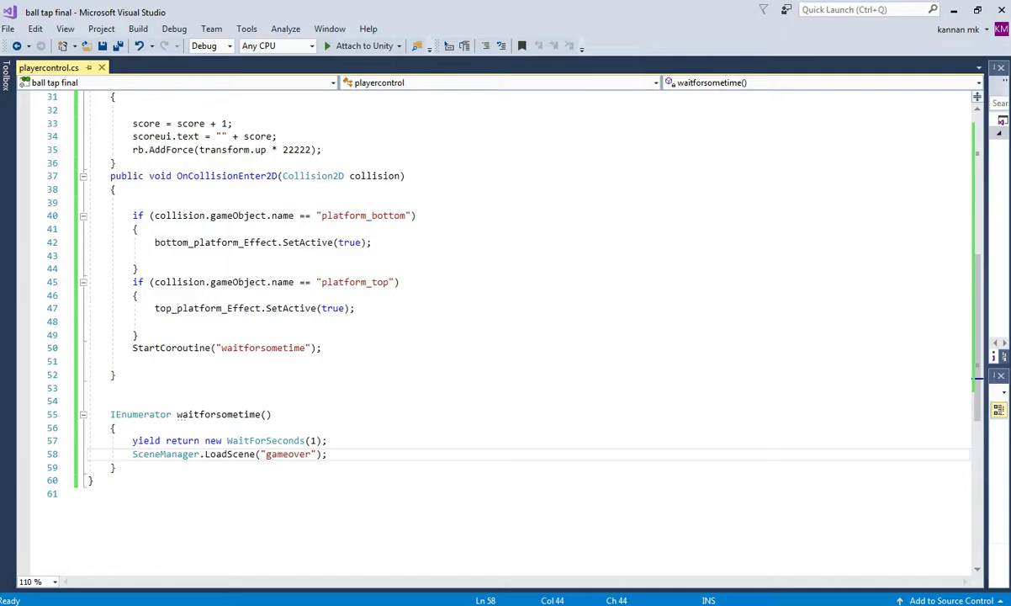
{"action": "left_click", "coordinate": [316, 440]}
{"action": "type", "text": ".56"}
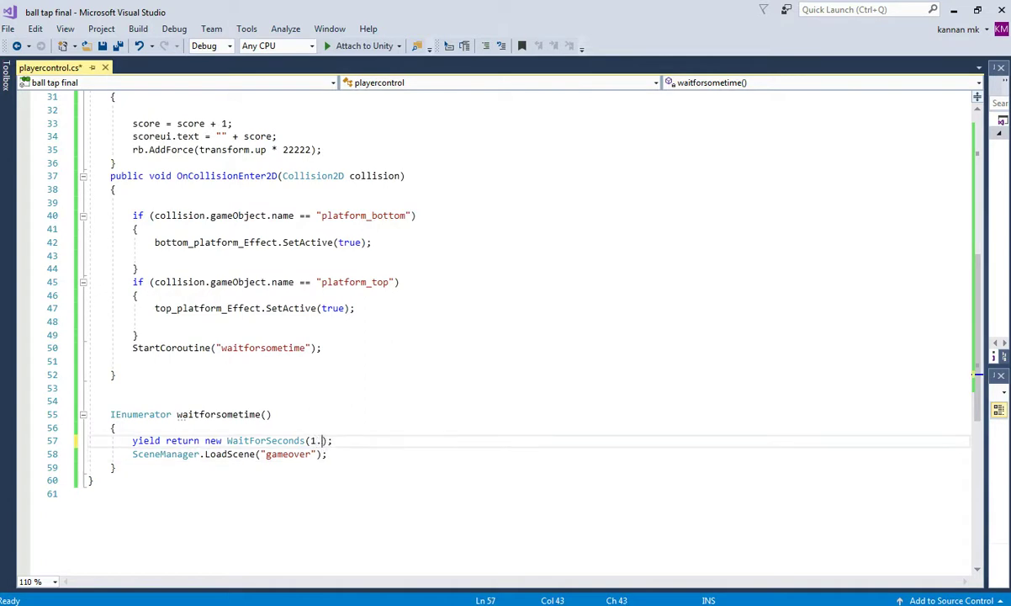
{"action": "key", "text": "BackSpace"}
{"action": "type", "text": "0f"}
{"action": "key", "text": "Right"}
{"action": "key", "text": "ctrl+s"}
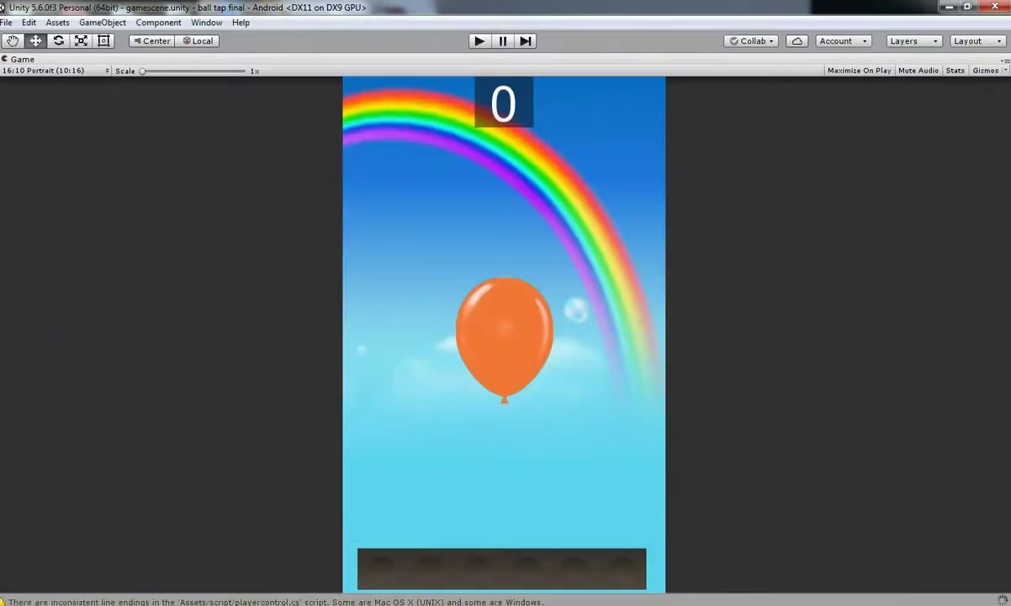
Restore the Game view to the full editor layout and check the platform effect references in the ballon's Playercontrol script
{"action": "left_click", "coordinate": [1003, 60]}
{"action": "left_click", "coordinate": [878, 113]}
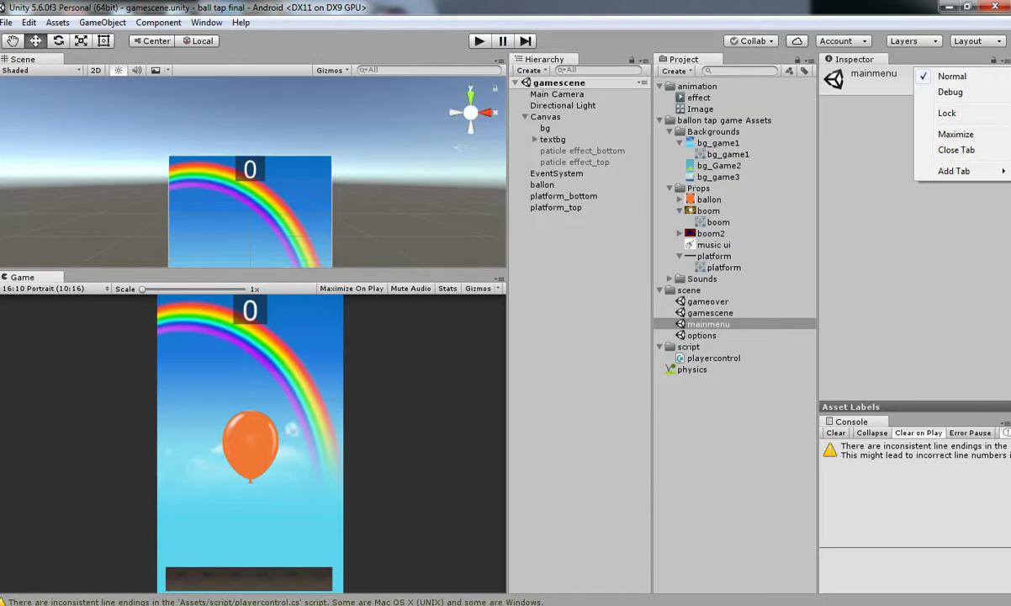
{"action": "left_click", "coordinate": [542, 185]}
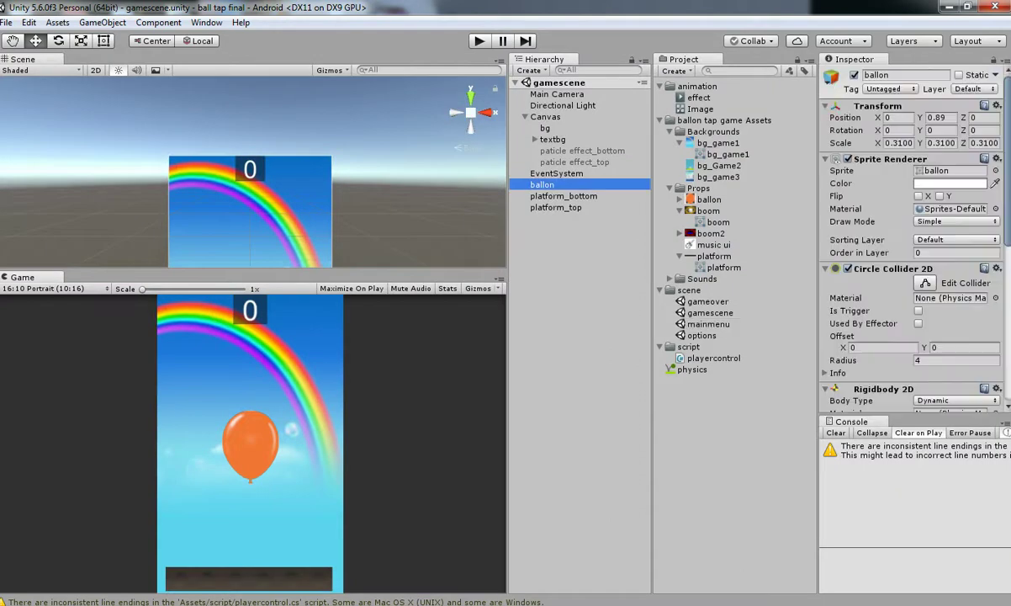
{"action": "scroll", "coordinate": [913, 235], "scroll_direction": "down", "scroll_amount": 6}
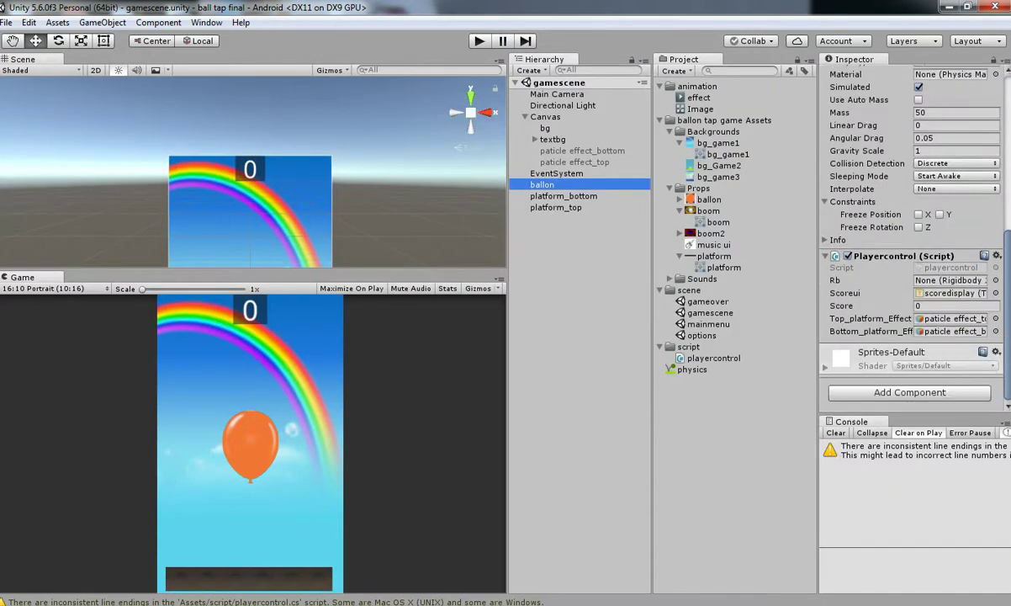
{"action": "left_click", "coordinate": [954, 319]}
{"action": "left_click", "coordinate": [954, 332]}
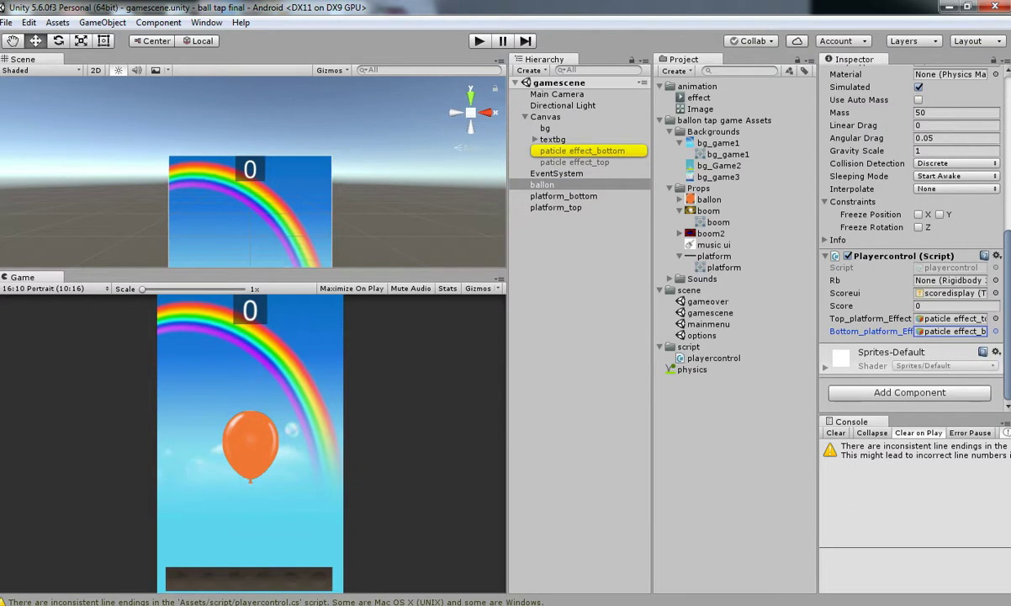
Frame the ballon in the scene and try disabling its Sprite Renderer and Circle Collider 2D components
{"action": "double_click", "coordinate": [542, 185]}
{"action": "scroll", "coordinate": [912, 236], "scroll_direction": "up", "scroll_amount": 6}
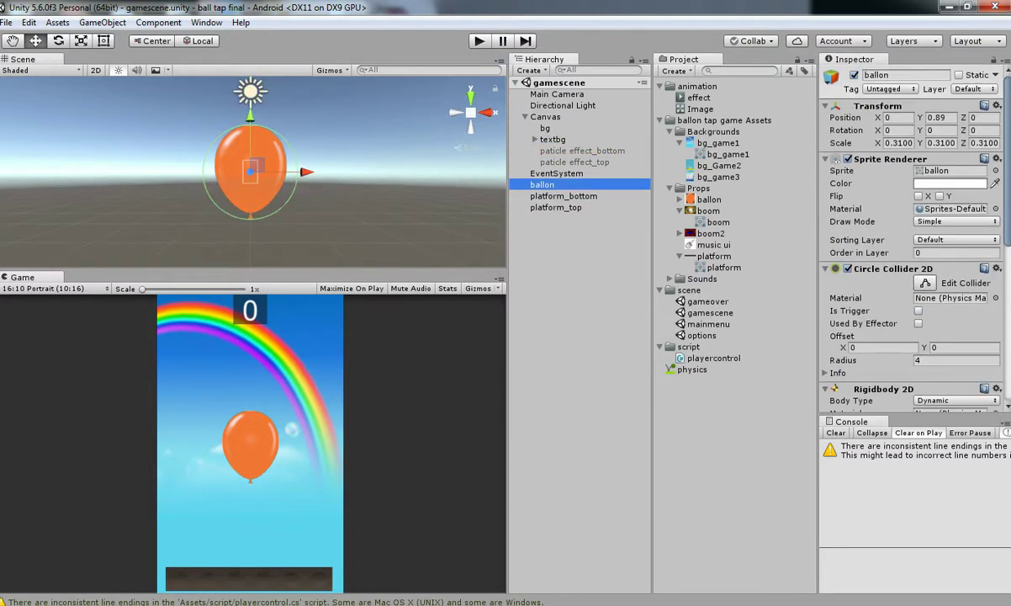
{"action": "left_click", "coordinate": [848, 159]}
{"action": "left_click", "coordinate": [848, 159]}
{"action": "left_click", "coordinate": [848, 159]}
{"action": "left_click", "coordinate": [848, 159]}
{"action": "left_click", "coordinate": [848, 159]}
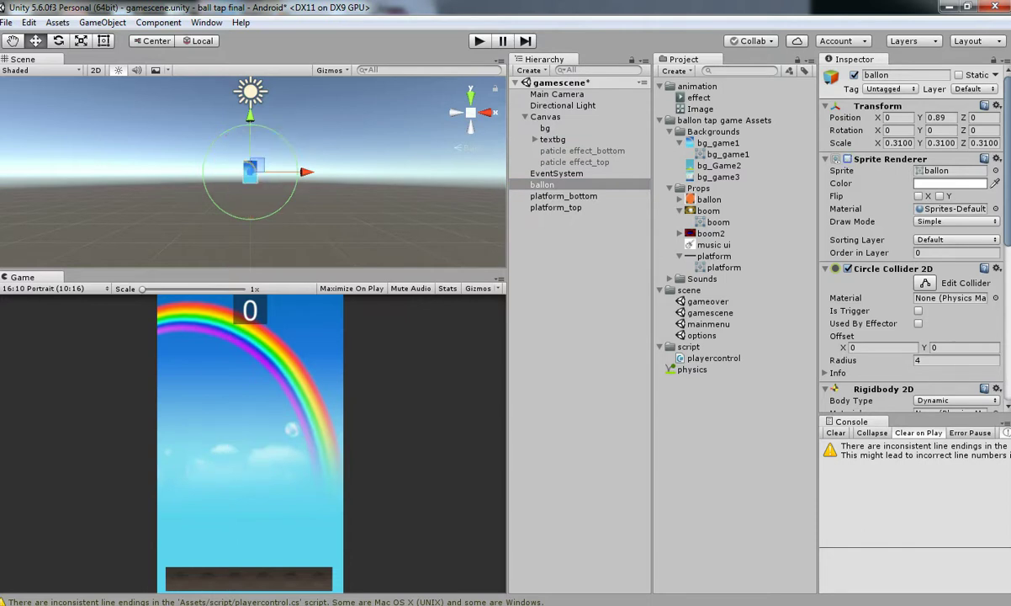
{"action": "left_click", "coordinate": [848, 268]}
Look through the ballon's remaining components and re-enable its Circle Collider 2D and Sprite Renderer
{"action": "scroll", "coordinate": [908, 253], "scroll_direction": "down", "scroll_amount": 3}
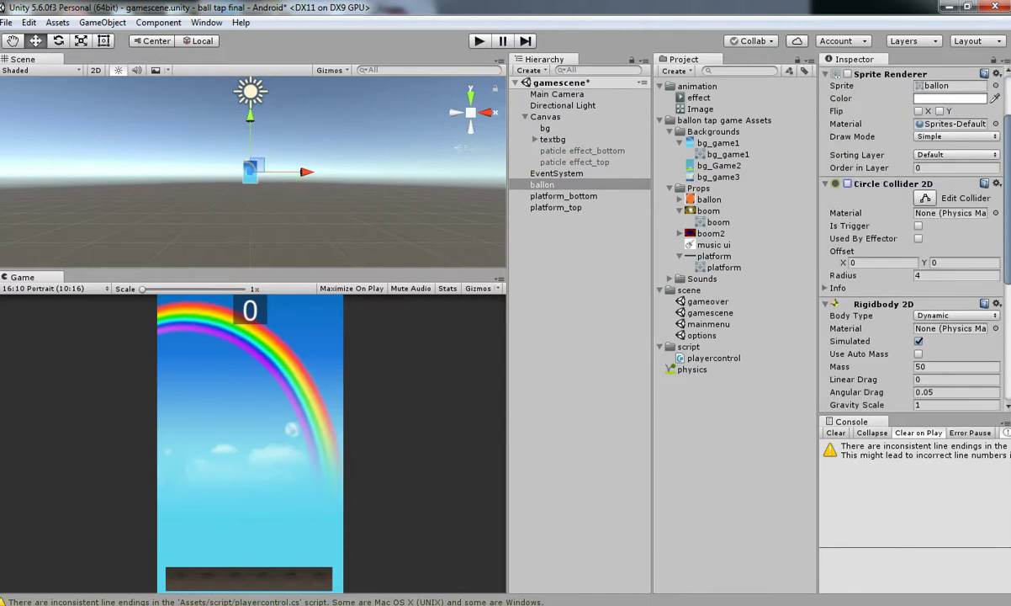
{"action": "scroll", "coordinate": [912, 244], "scroll_direction": "down", "scroll_amount": 6}
{"action": "scroll", "coordinate": [913, 236], "scroll_direction": "up", "scroll_amount": 6}
{"action": "scroll", "coordinate": [912, 236], "scroll_direction": "up", "scroll_amount": 3}
{"action": "scroll", "coordinate": [867, 211], "scroll_direction": "down", "scroll_amount": 4}
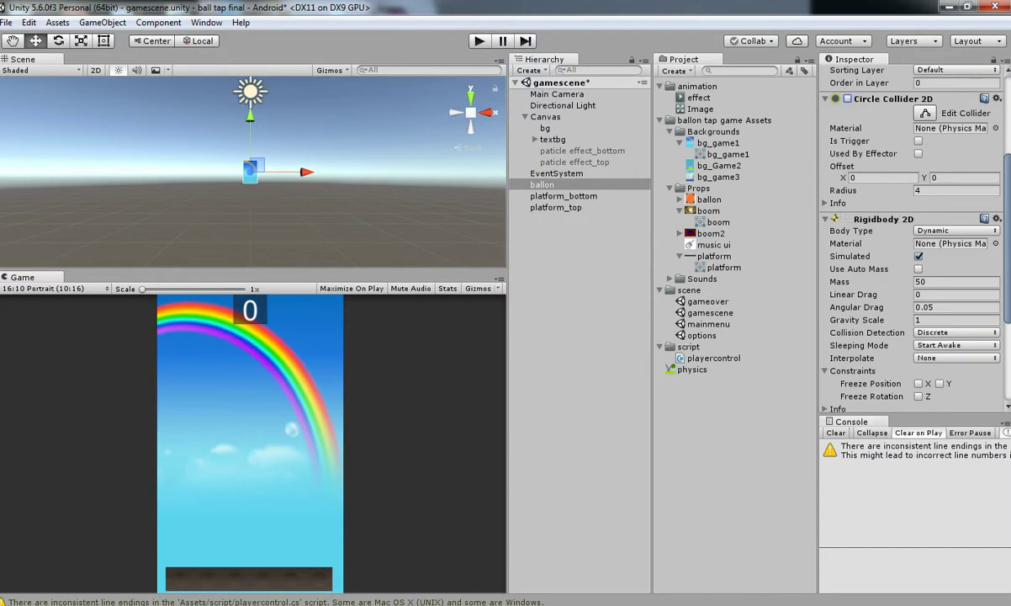
{"action": "scroll", "coordinate": [913, 236], "scroll_direction": "down", "scroll_amount": 1}
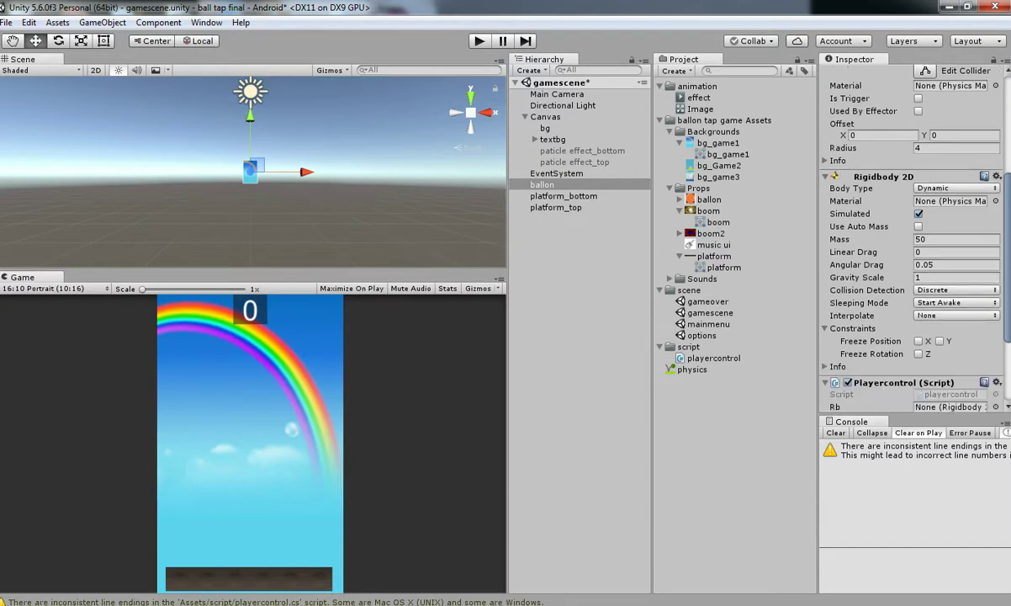
{"action": "scroll", "coordinate": [913, 235], "scroll_direction": "up", "scroll_amount": 4}
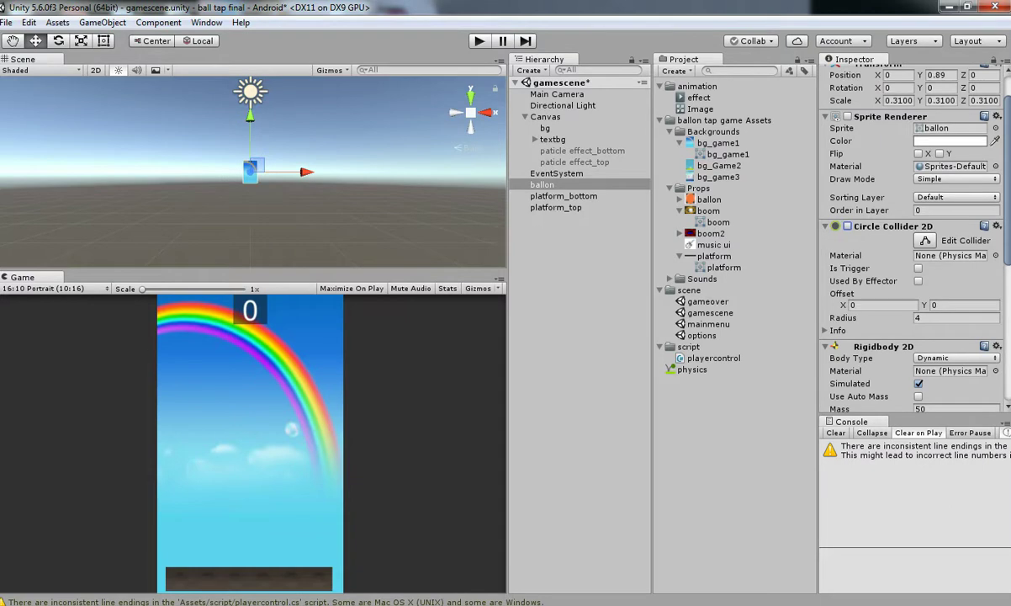
{"action": "left_click", "coordinate": [848, 227]}
{"action": "left_click", "coordinate": [847, 116]}
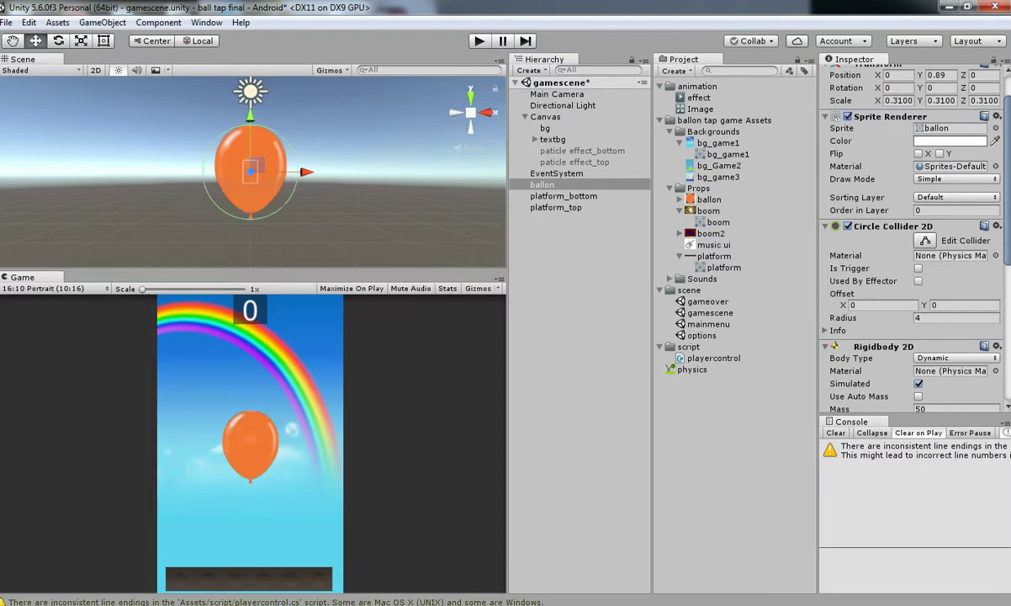
Switch to Visual Studio and add a new line below the StartCoroutine call in OnCollisionEnter2D
{"action": "key", "text": "alt+Tab"}
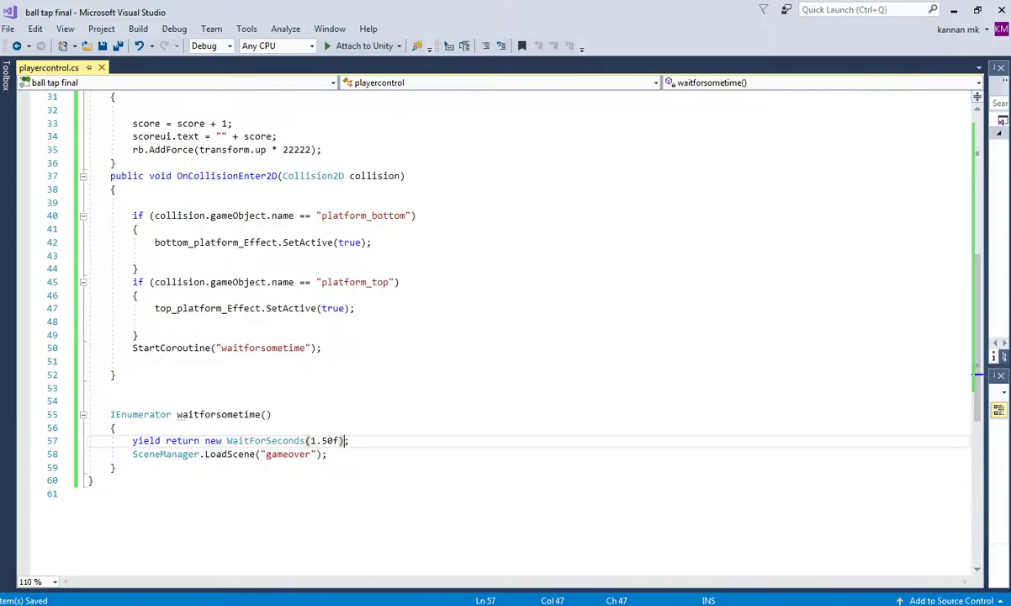
{"action": "left_click", "coordinate": [133, 362]}
{"action": "key", "text": "Return"}
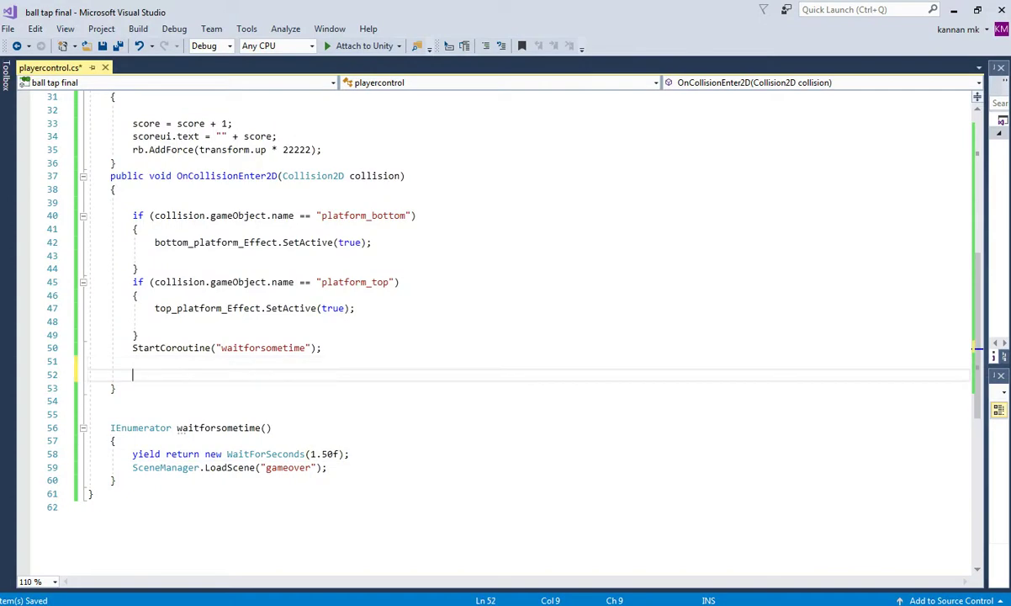
{"action": "type", "text": "rb"}
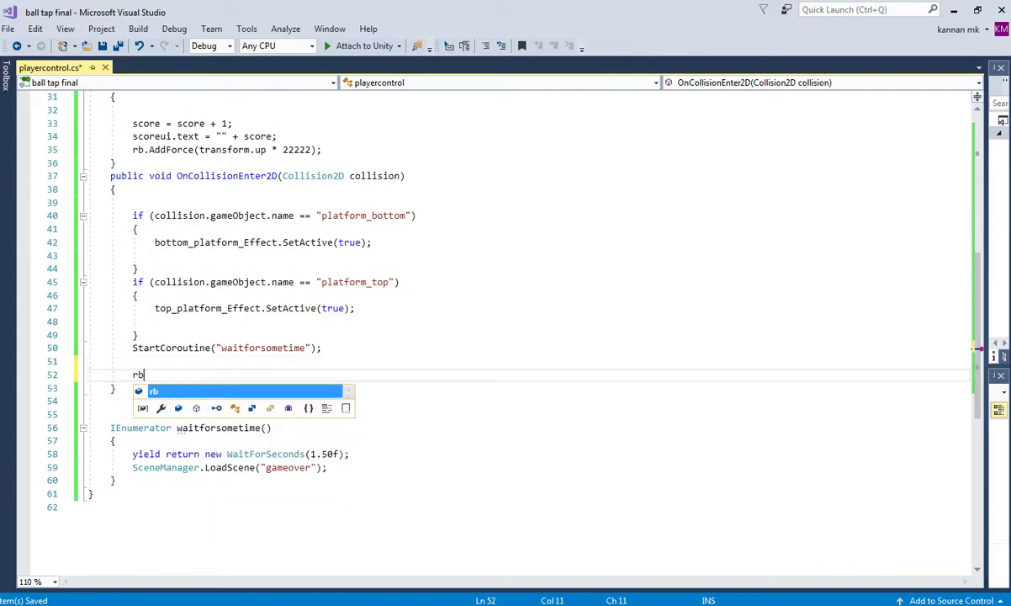
{"action": "type", "text": ".getComponent"}
{"action": "key", "text": "Tab"}
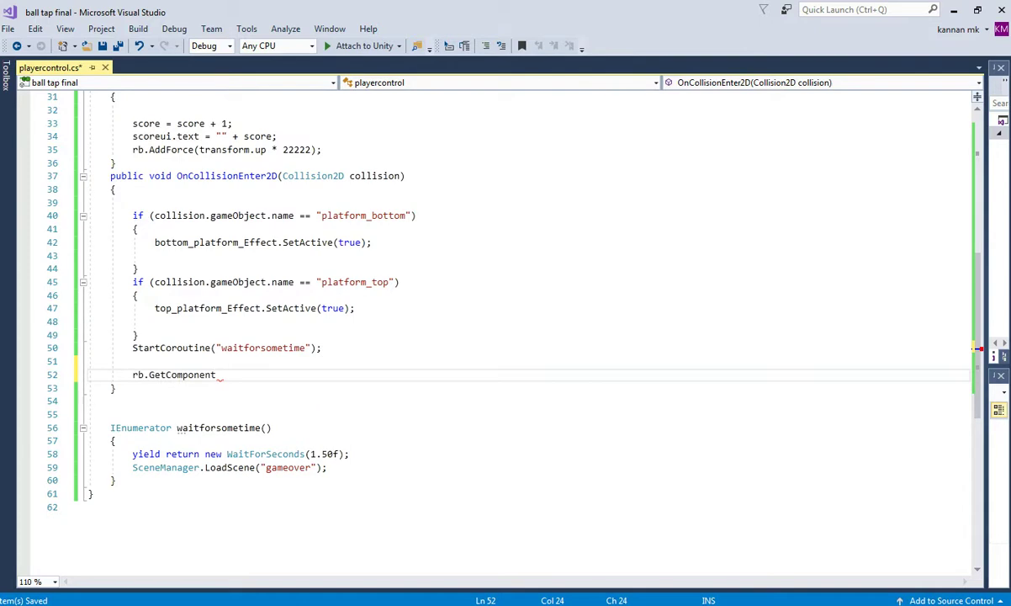
{"action": "key", "text": "BackSpace"}
{"action": "key", "text": "BackSpace"}
{"action": "key", "text": "BackSpace"}
{"action": "key", "text": "BackSpace"}
{"action": "key", "text": "BackSpace"}
{"action": "key", "text": "BackSpace"}
{"action": "key", "text": "BackSpace"}
{"action": "key", "text": "BackSpace"}
{"action": "key", "text": "BackSpace"}
{"action": "key", "text": "BackSpace"}
{"action": "key", "text": "BackSpace"}
{"action": "key", "text": "BackSpace"}
{"action": "key", "text": "BackSpace"}
{"action": "key", "text": "BackSpace"}
{"action": "key", "text": "BackSpace"}
{"action": "key", "text": "BackSpace"}
{"action": "key", "text": "BackSpace"}
{"action": "key", "text": "BackSpace"}
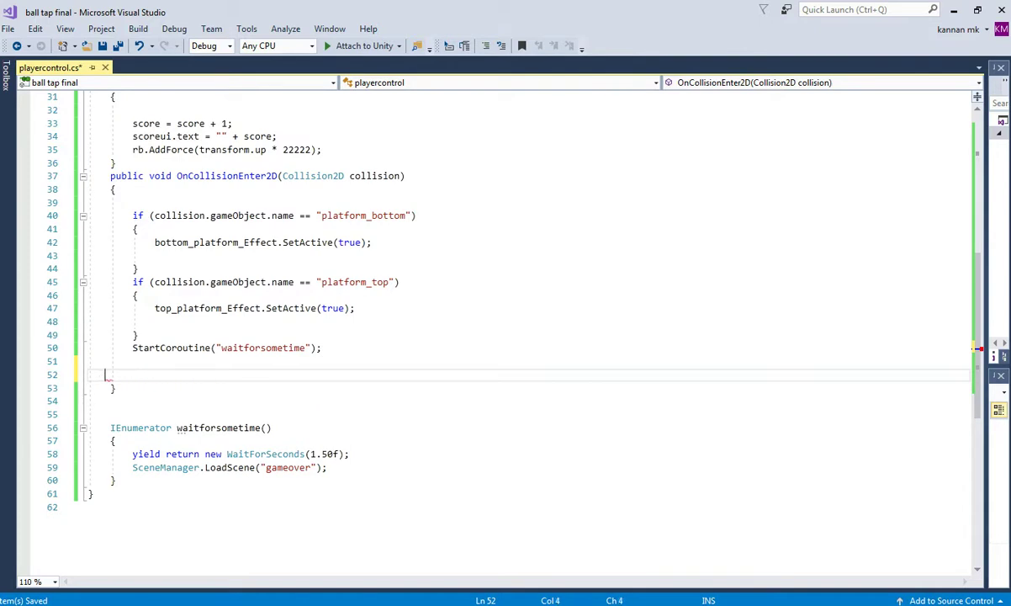
Write this.GetComponent<CircleCollider2D>().enabled = false; at the end of OnCollisionEnter2D
{"action": "type", "text": "th"}
{"action": "key", "text": "Tab"}
{"action": "type", "text": ".getc"}
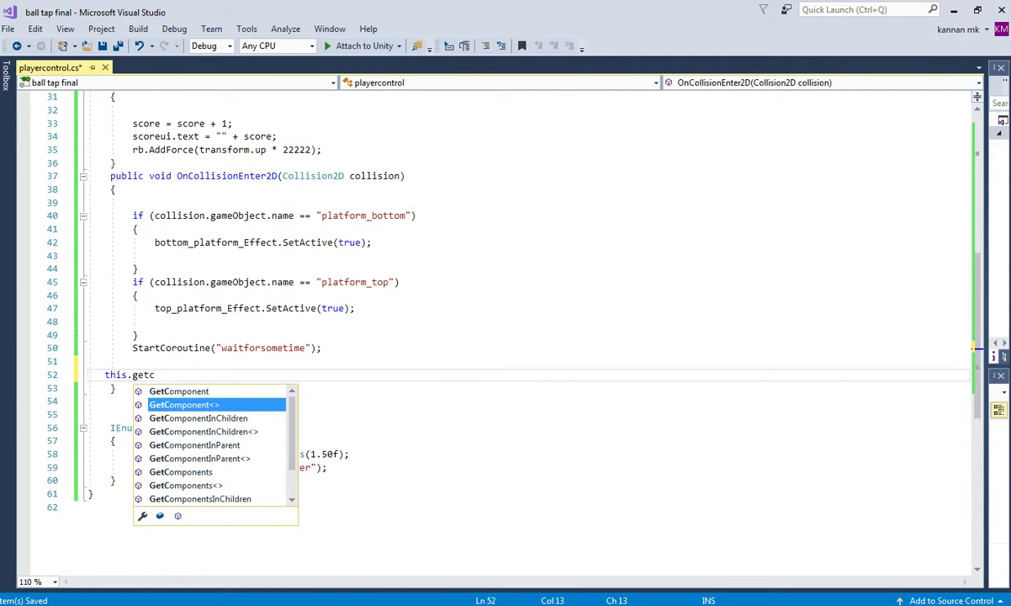
{"action": "key", "text": "Tab"}
{"action": "type", "text": "<c"}
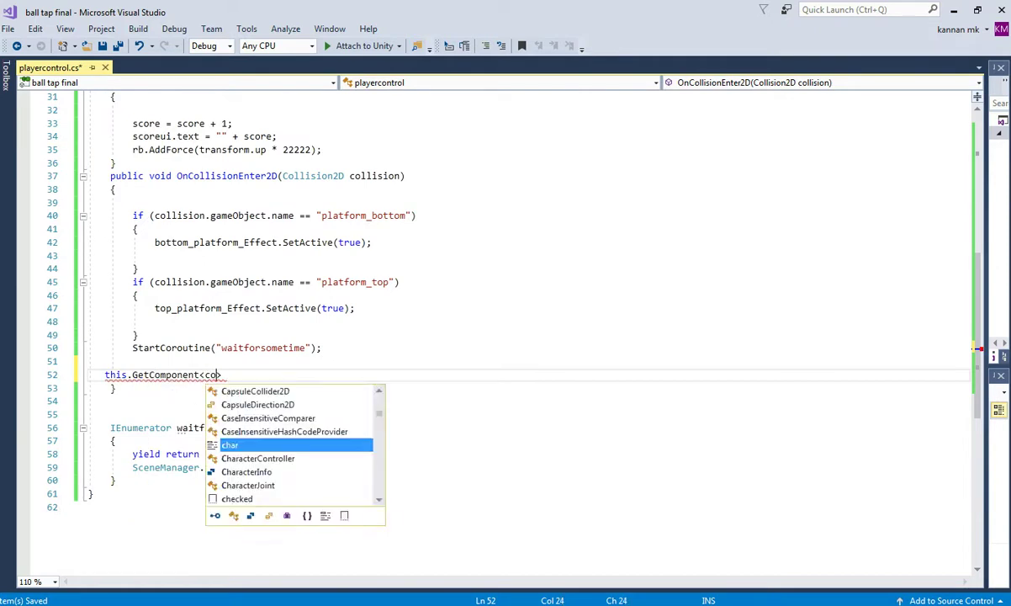
{"action": "type", "text": "or"}
{"action": "key", "text": "BackSpace"}
{"action": "key", "text": "BackSpace"}
{"action": "type", "text": "ir"}
{"action": "key", "text": "Tab"}
{"action": "type", "text": ">().e"}
{"action": "key", "text": "Tab"}
{"action": "type", "text": "= false;"}
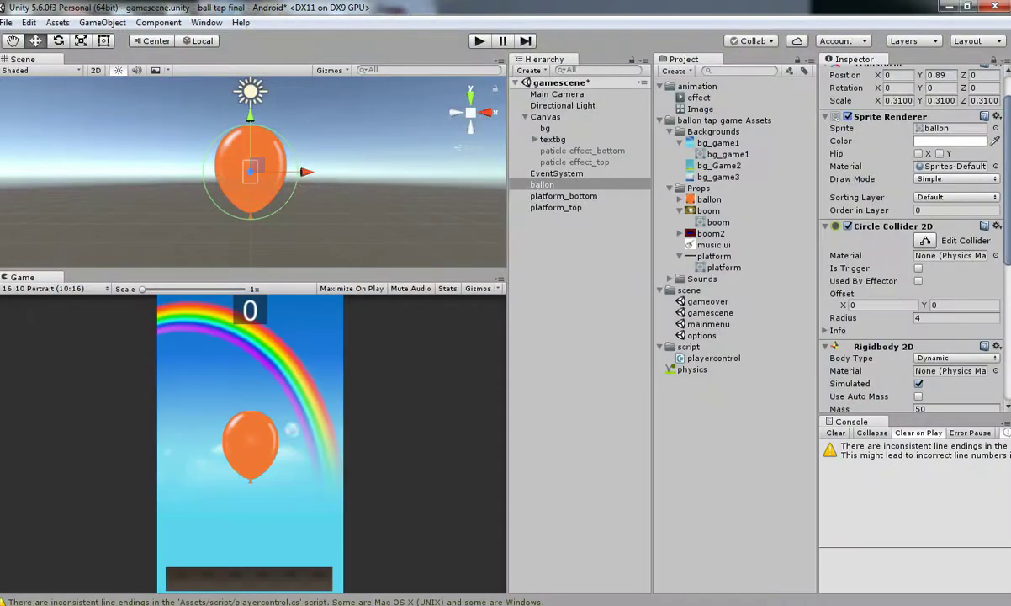
Duplicate the CircleCollider2D disabling statement onto the line below it and save the script
{"action": "key", "text": "alt+Tab"}
{"action": "left_click_drag", "start_coordinate": [435, 376], "coordinate": [122, 376]}
{"action": "key", "text": "ctrl+c"}
{"action": "left_click", "coordinate": [435, 375]}
{"action": "key", "text": "Return"}
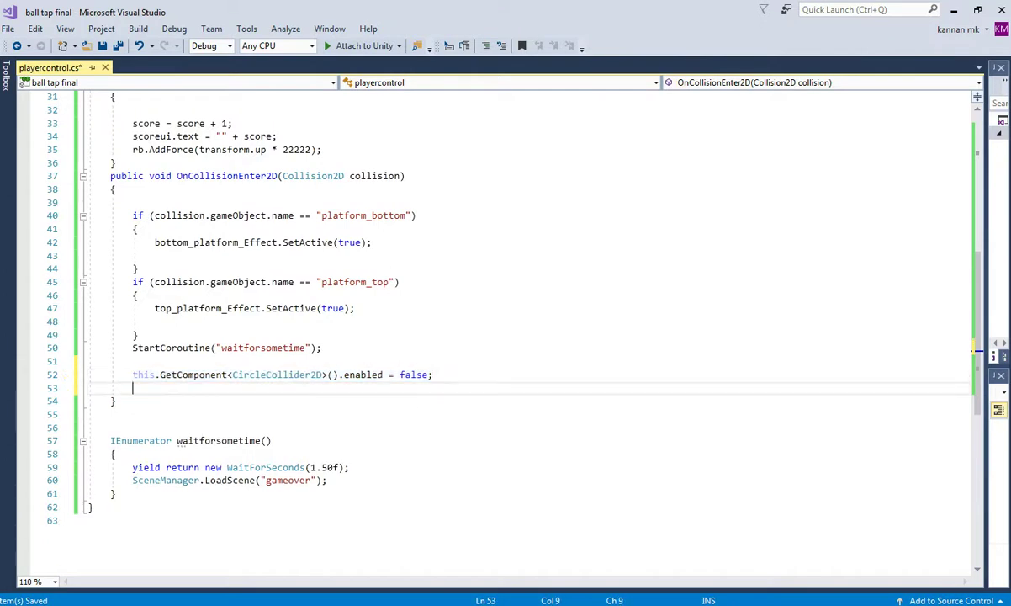
{"action": "key", "text": "ctrl+v"}
{"action": "key", "text": "ctrl+s"}
{"action": "double_click", "coordinate": [277, 389]}
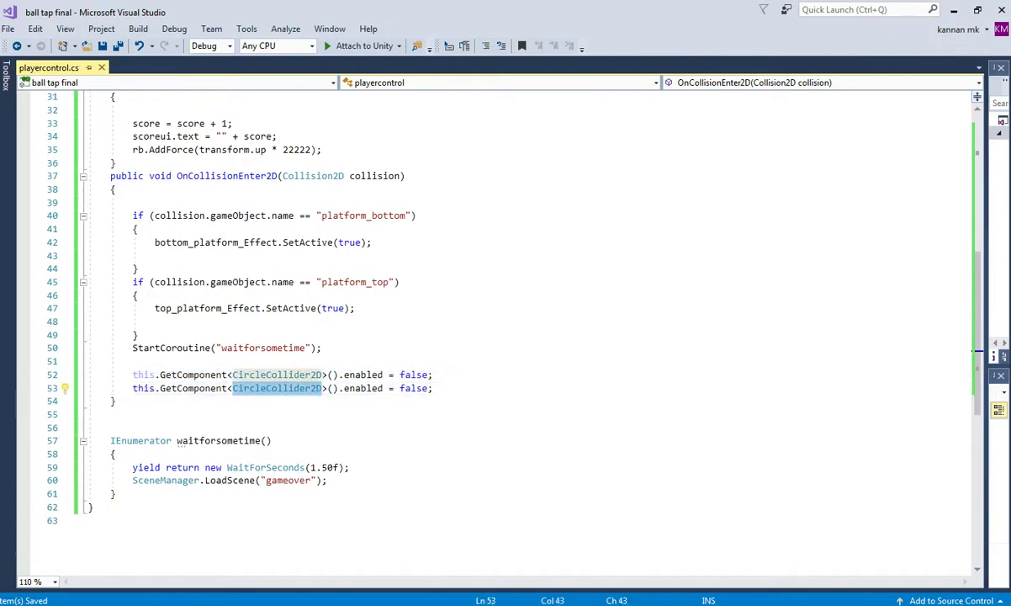
{"action": "type", "text": "sprire"}
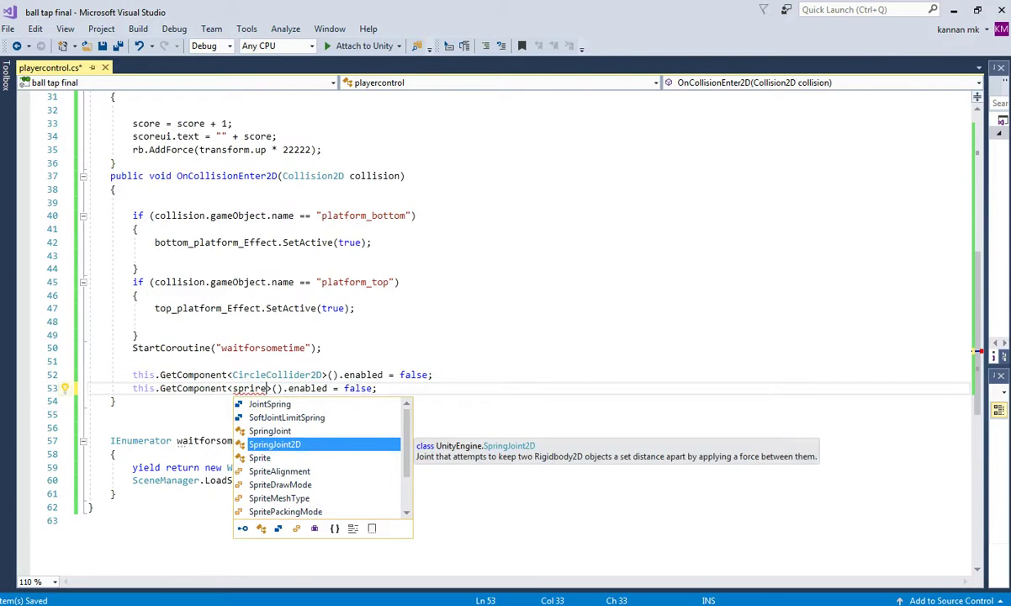
{"action": "type", "text": "ren"}
{"action": "key", "text": "BackSpace"}
{"action": "key", "text": "BackSpace"}
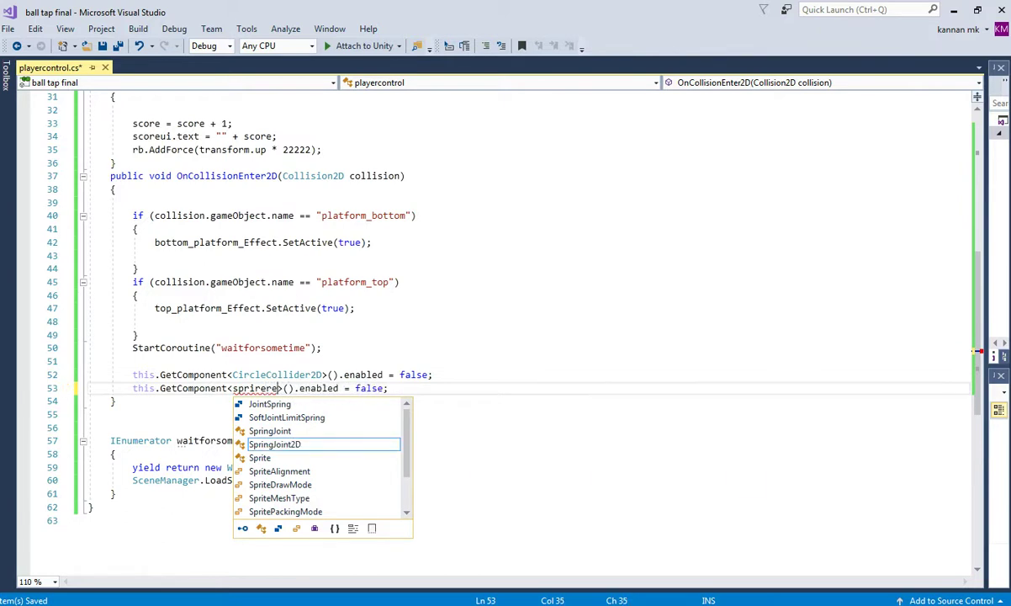
{"action": "key", "text": "BackSpace"}
{"action": "key", "text": "BackSpace"}
{"action": "key", "text": "BackSpace"}
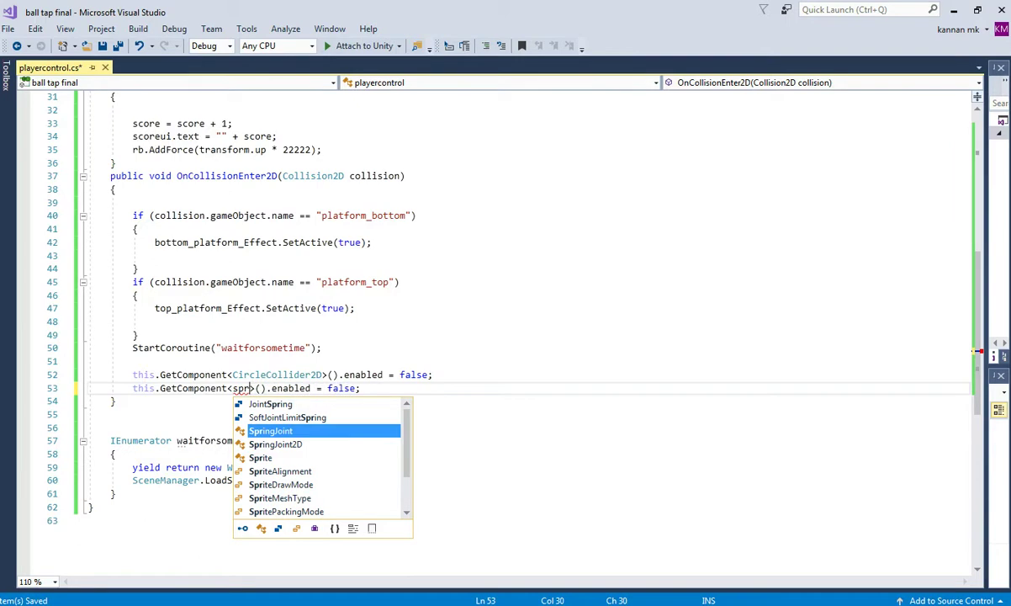
{"action": "type", "text": "trene"}
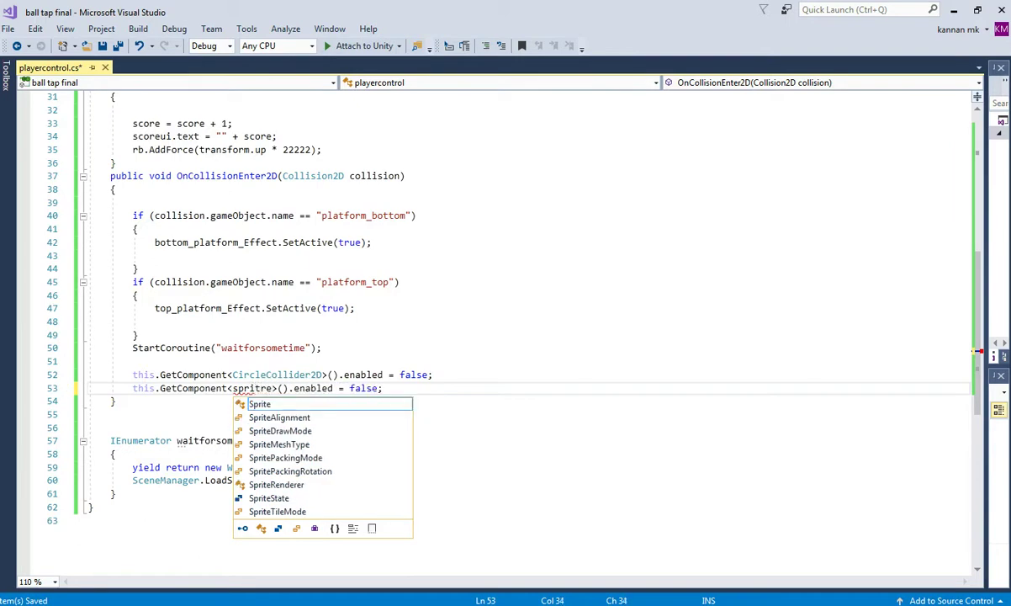
{"action": "type", "text": "d"}
{"action": "key", "text": "Escape"}
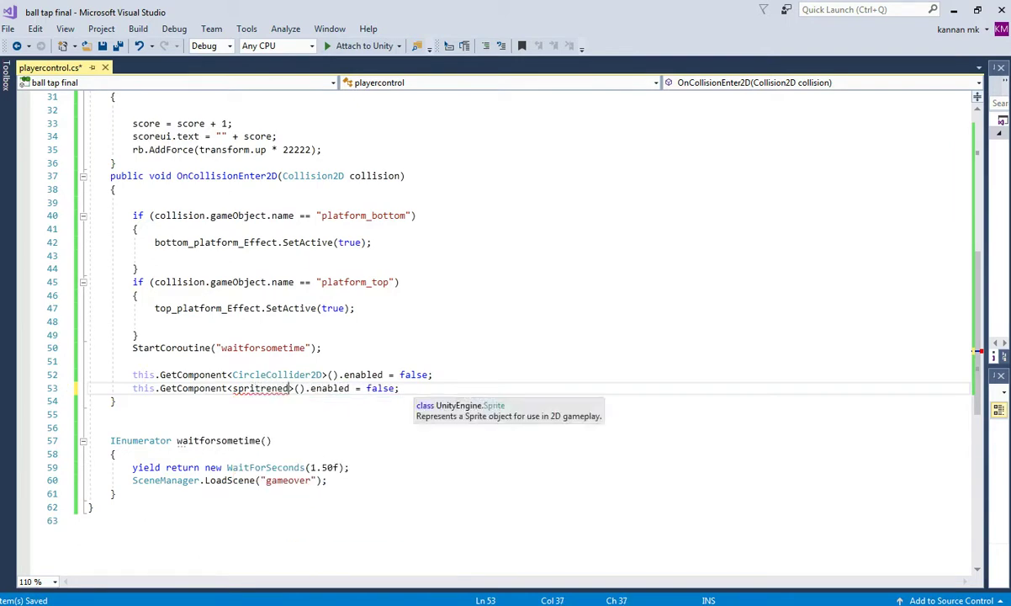
Delete everything after this.GetComponent in the duplicated statement
{"action": "key", "text": "End"}
{"action": "key", "text": "ctrl+shift+Left"}
{"action": "key", "text": "ctrl+shift+Left"}
{"action": "key", "text": "ctrl+shift+Left"}
{"action": "key", "text": "ctrl+shift+Left"}
{"action": "key", "text": "ctrl+shift+Left"}
{"action": "key", "text": "ctrl+shift+Left"}
{"action": "key", "text": "ctrl+shift+Left"}
{"action": "key", "text": "ctrl+shift+Left"}
{"action": "key", "text": "ctrl+shift+Left"}
{"action": "key", "text": "BackSpace"}
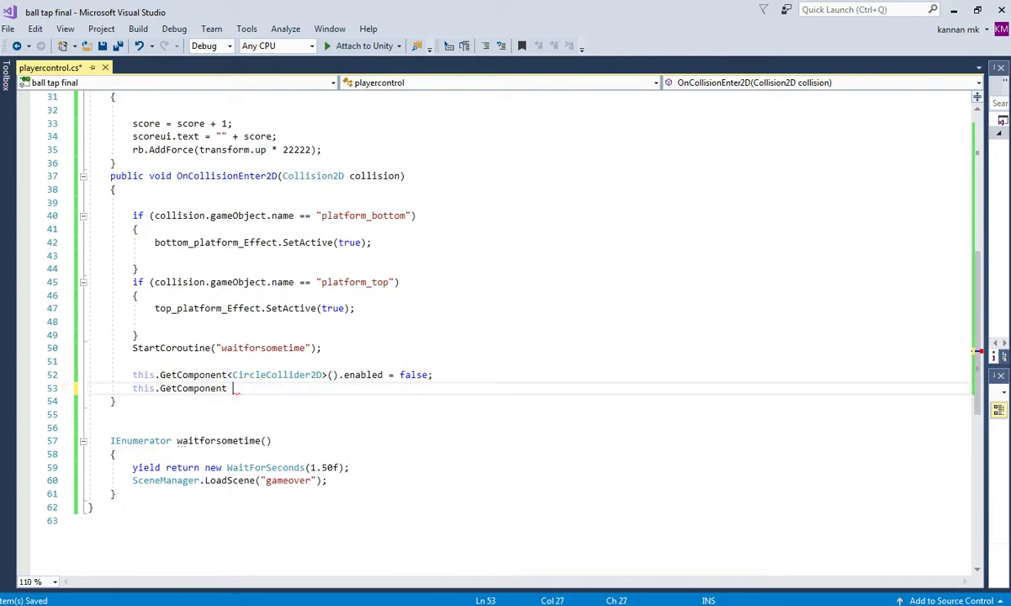
Give the second GetComponent call the type argument <SpriteRenderer>
{"action": "type", "text": "<"}
{"action": "type", "text": "s"}
{"action": "key", "text": "Escape"}
{"action": "type", "text": "byte"}
{"action": "key", "text": "Escape"}
{"action": "key", "text": "BackSpace"}
{"action": "key", "text": "Delete"}
{"action": "key", "text": "BackSpace"}
{"action": "key", "text": "BackSpace"}
{"action": "key", "text": "BackSpace"}
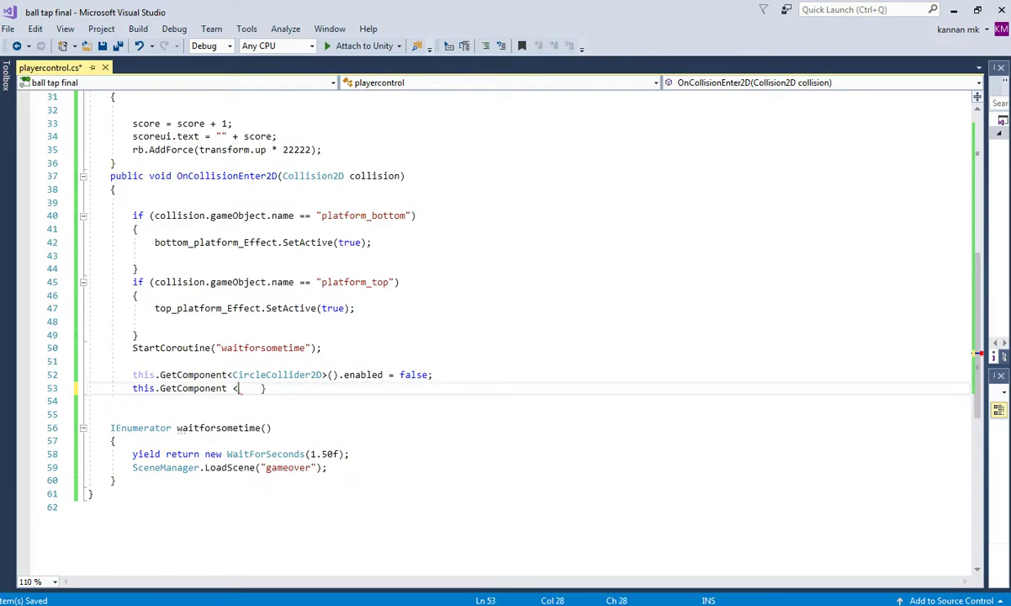
{"action": "type", "text": "prin"}
{"action": "type", "text": "e"}
{"action": "key", "text": "Down"}
{"action": "key", "text": "Down"}
{"action": "key", "text": "Down"}
{"action": "key", "text": "Down"}
{"action": "key", "text": "Down"}
{"action": "key", "text": "Down"}
{"action": "key", "text": "Down"}
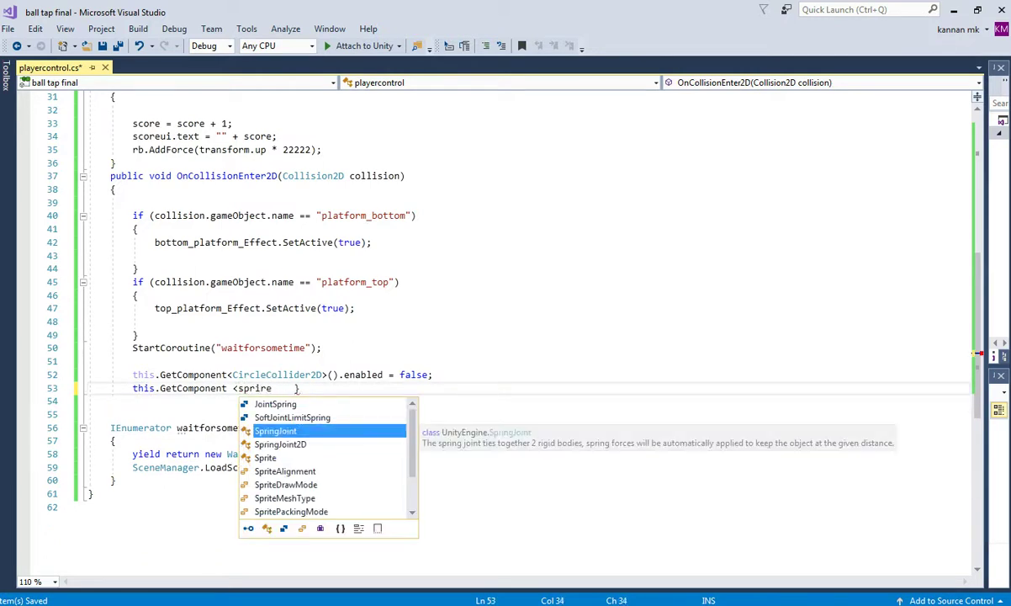
{"action": "key", "text": "Down"}
{"action": "key", "text": "Down"}
{"action": "key", "text": "Up"}
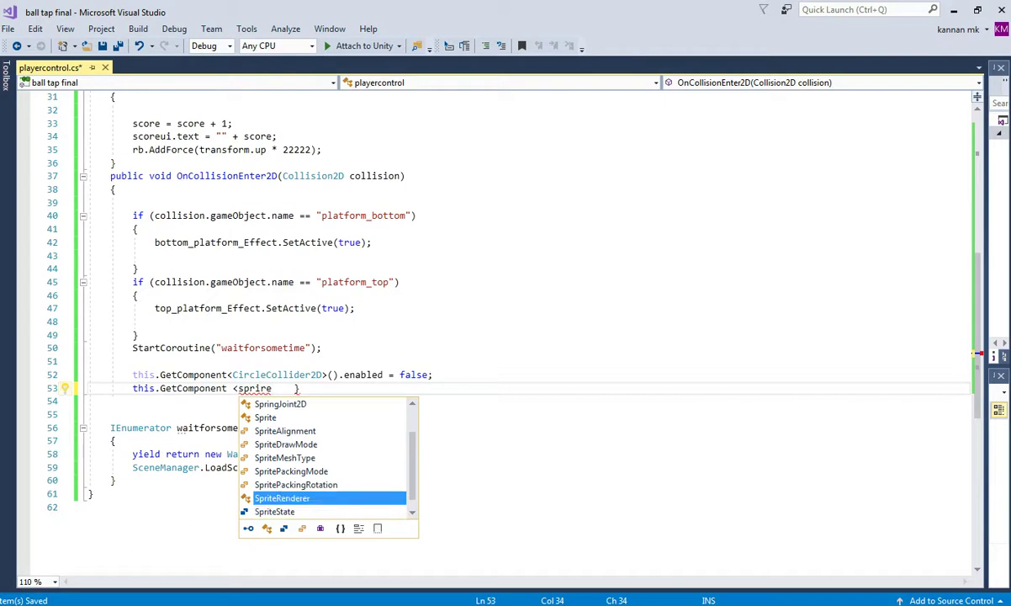
{"action": "key", "text": "Return"}
{"action": "type", "text": ">"}
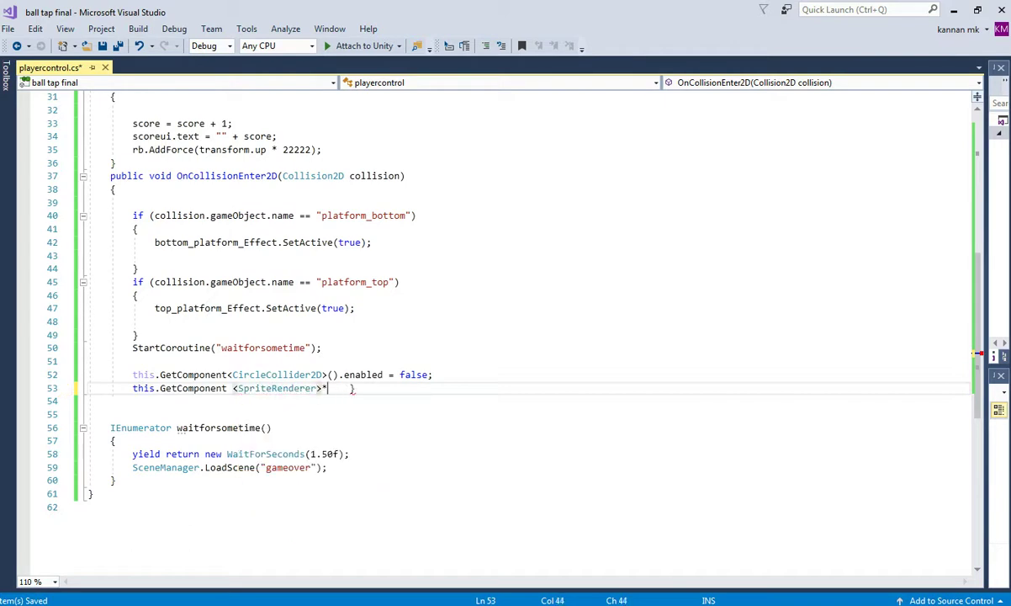
Complete the SpriteRenderer statement with ().enabled = false; and move the method's closing brace onto its own line
{"action": "type", "text": "().en"}
{"action": "key", "text": "Tab"}
{"action": "type", "text": "= false;"}
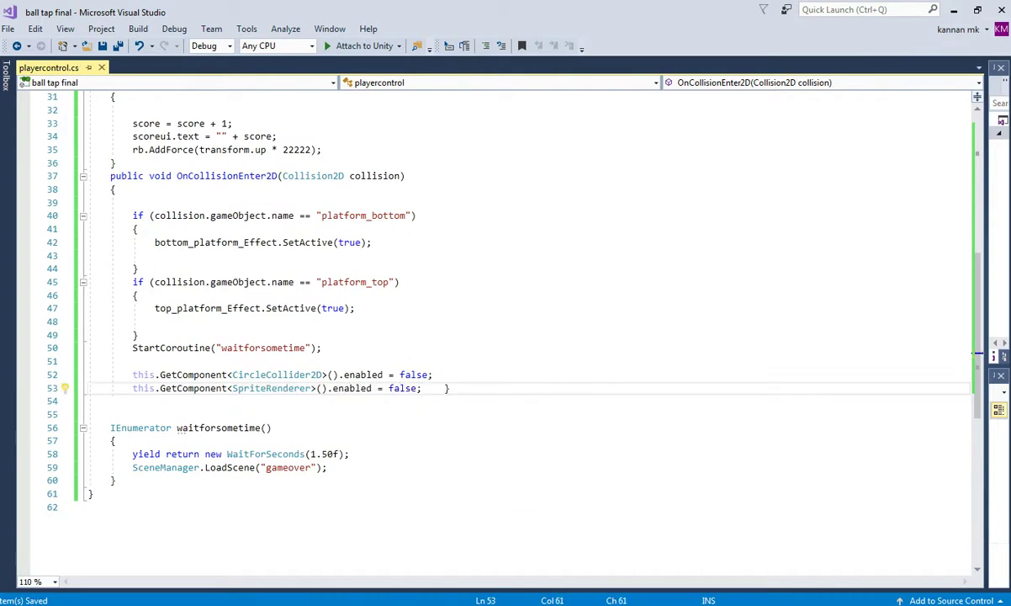
{"action": "key", "text": "Return"}
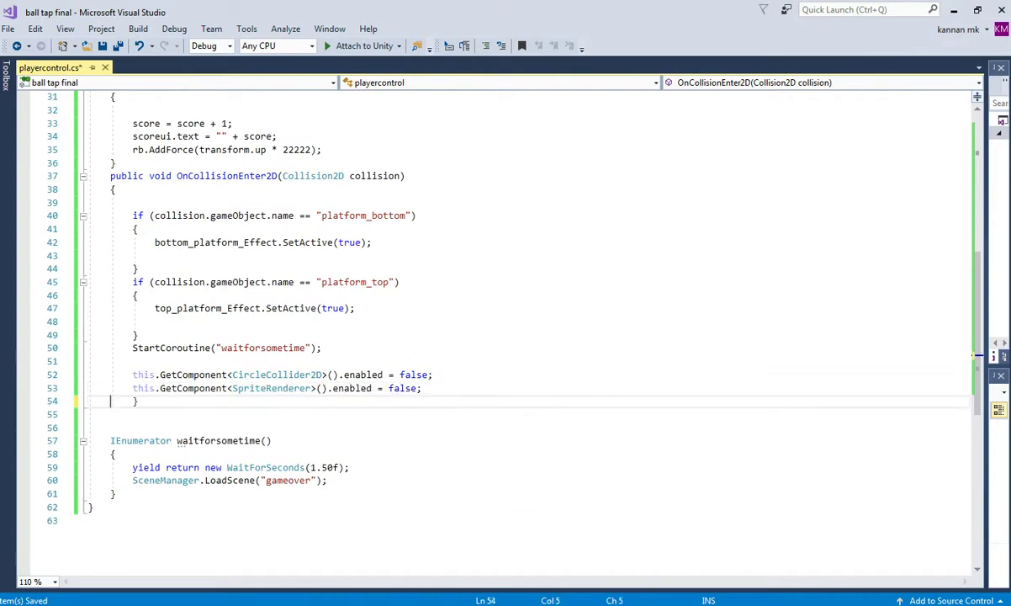
Switch to Unity and test in play mode how the balloon behaves when it hits a platform
{"action": "key", "text": "alt+Tab"}
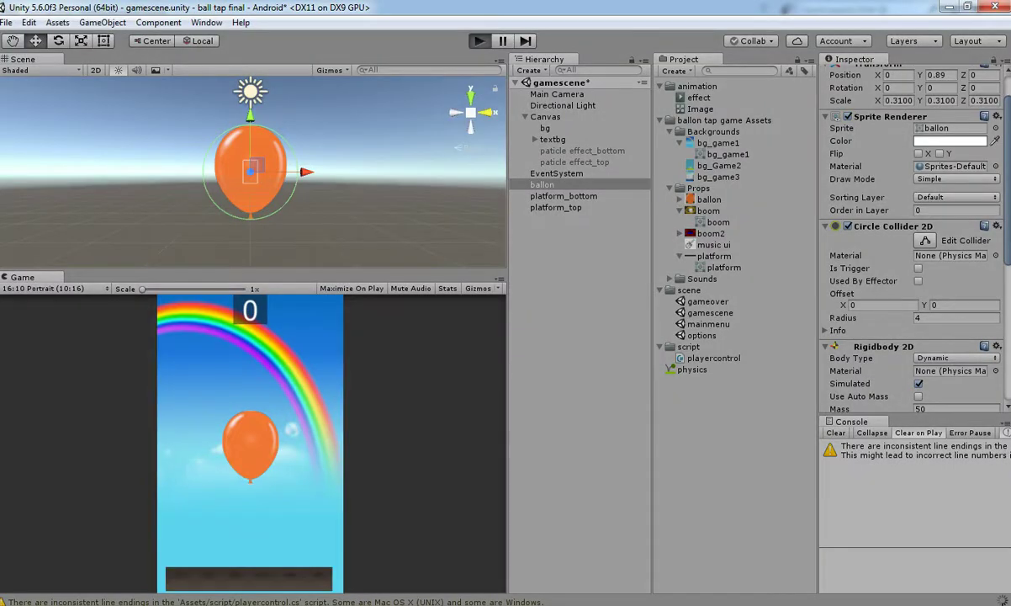
{"action": "key", "text": "ctrl+p"}
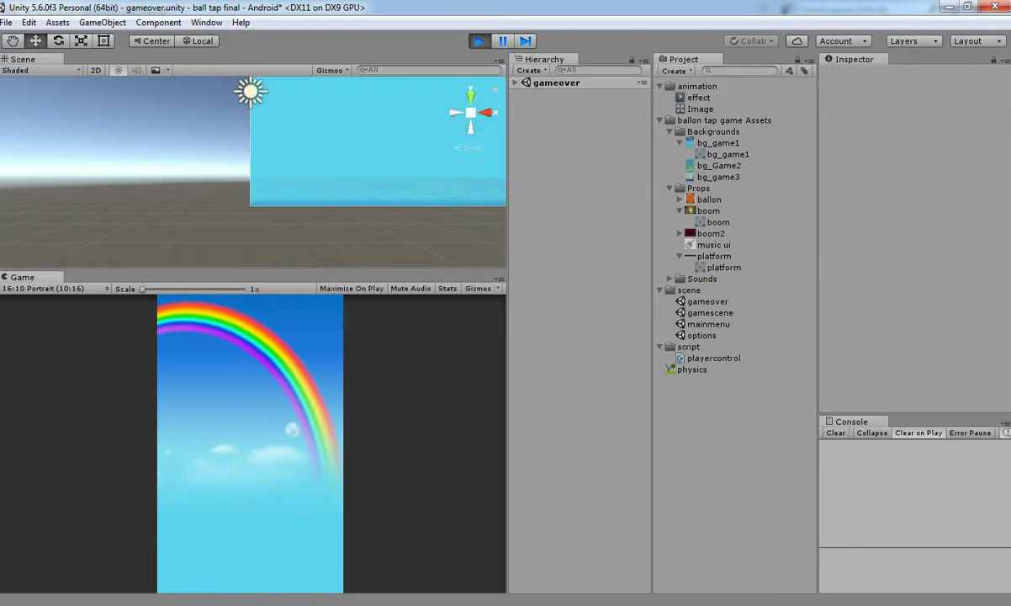
{"action": "key", "text": "ctrl+p"}
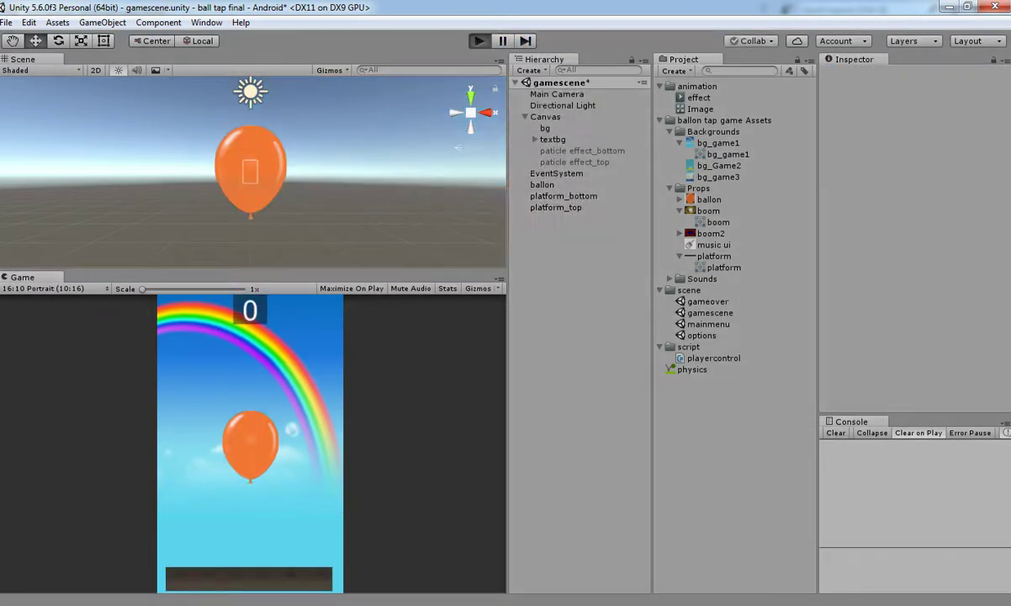